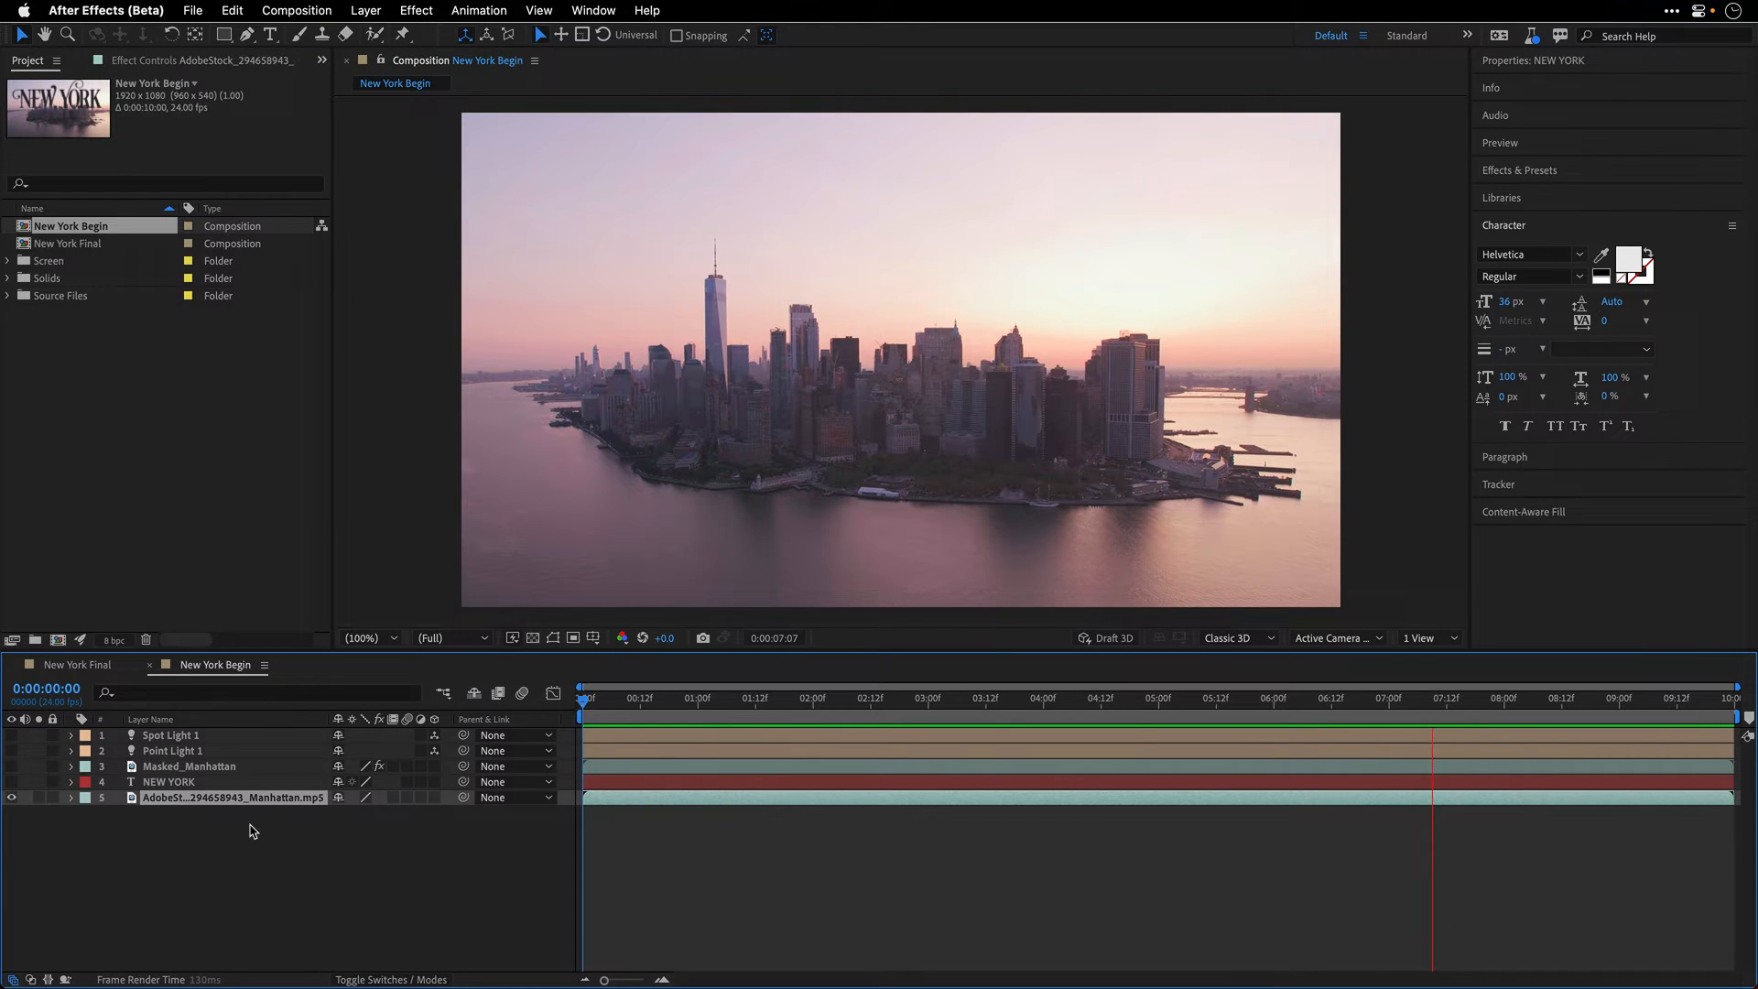
Step: Stop the preview and make the NEW YORK text layer and the Masked_Manhattan layer visible
{"action": "key", "text": "space"}
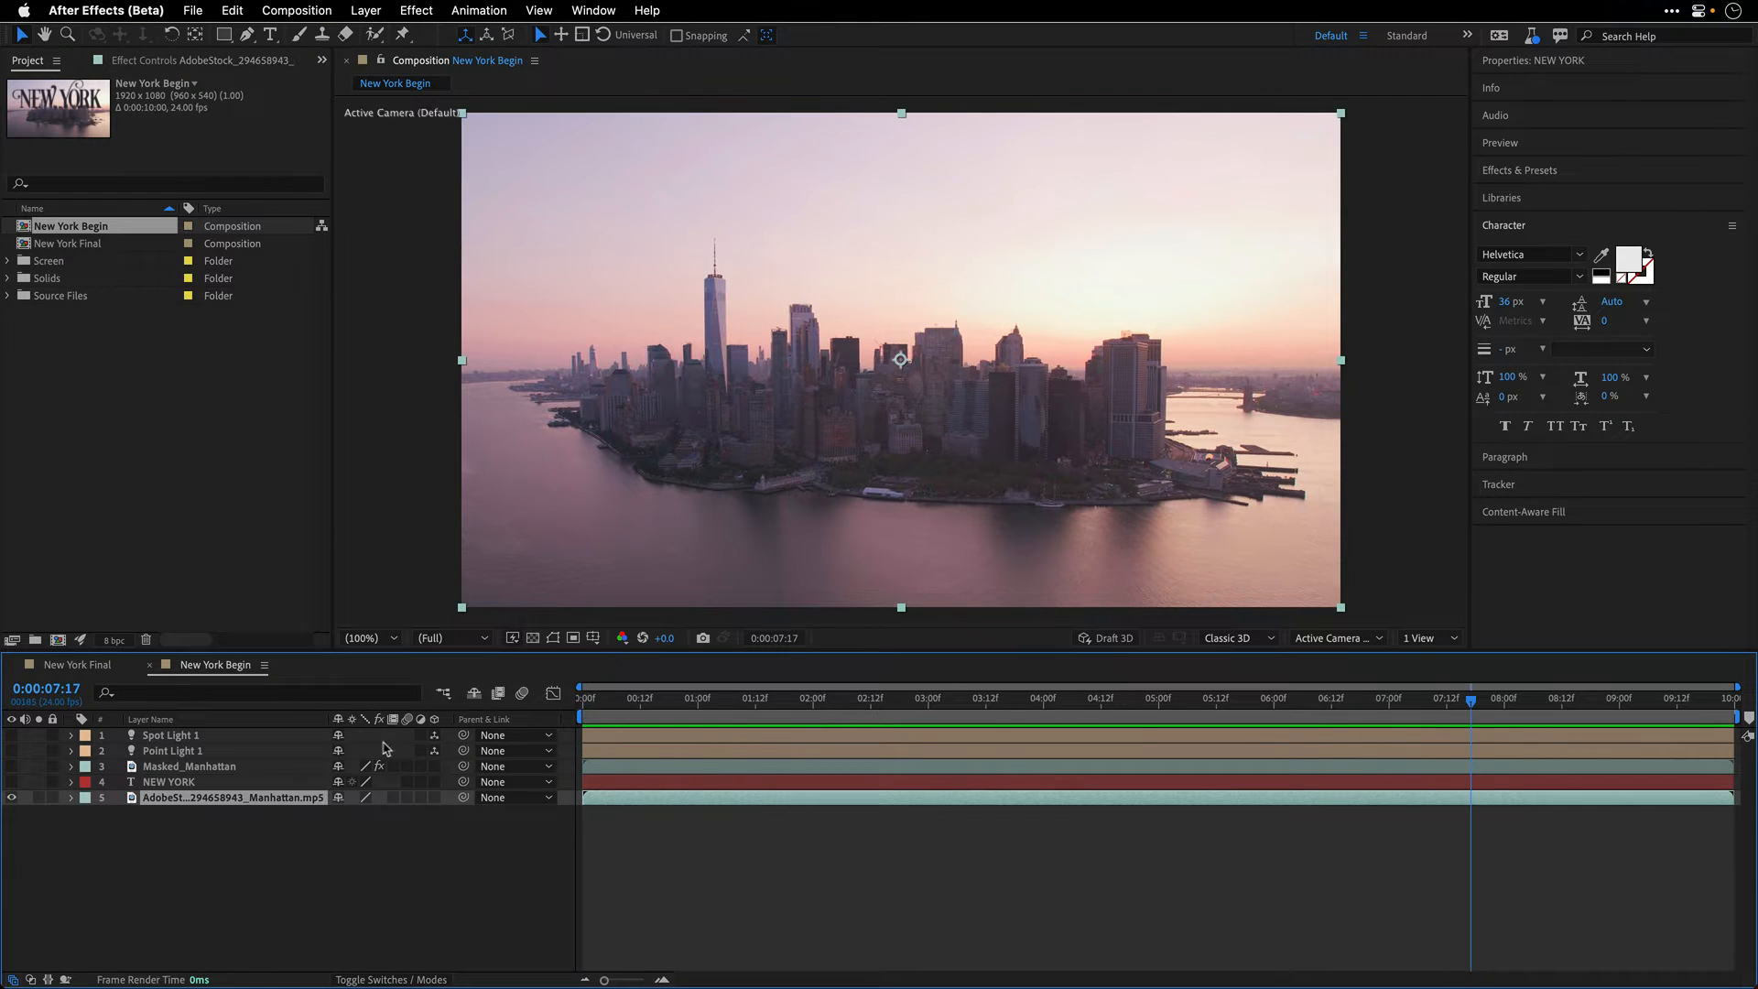
{"action": "left_click", "coordinate": [12, 782]}
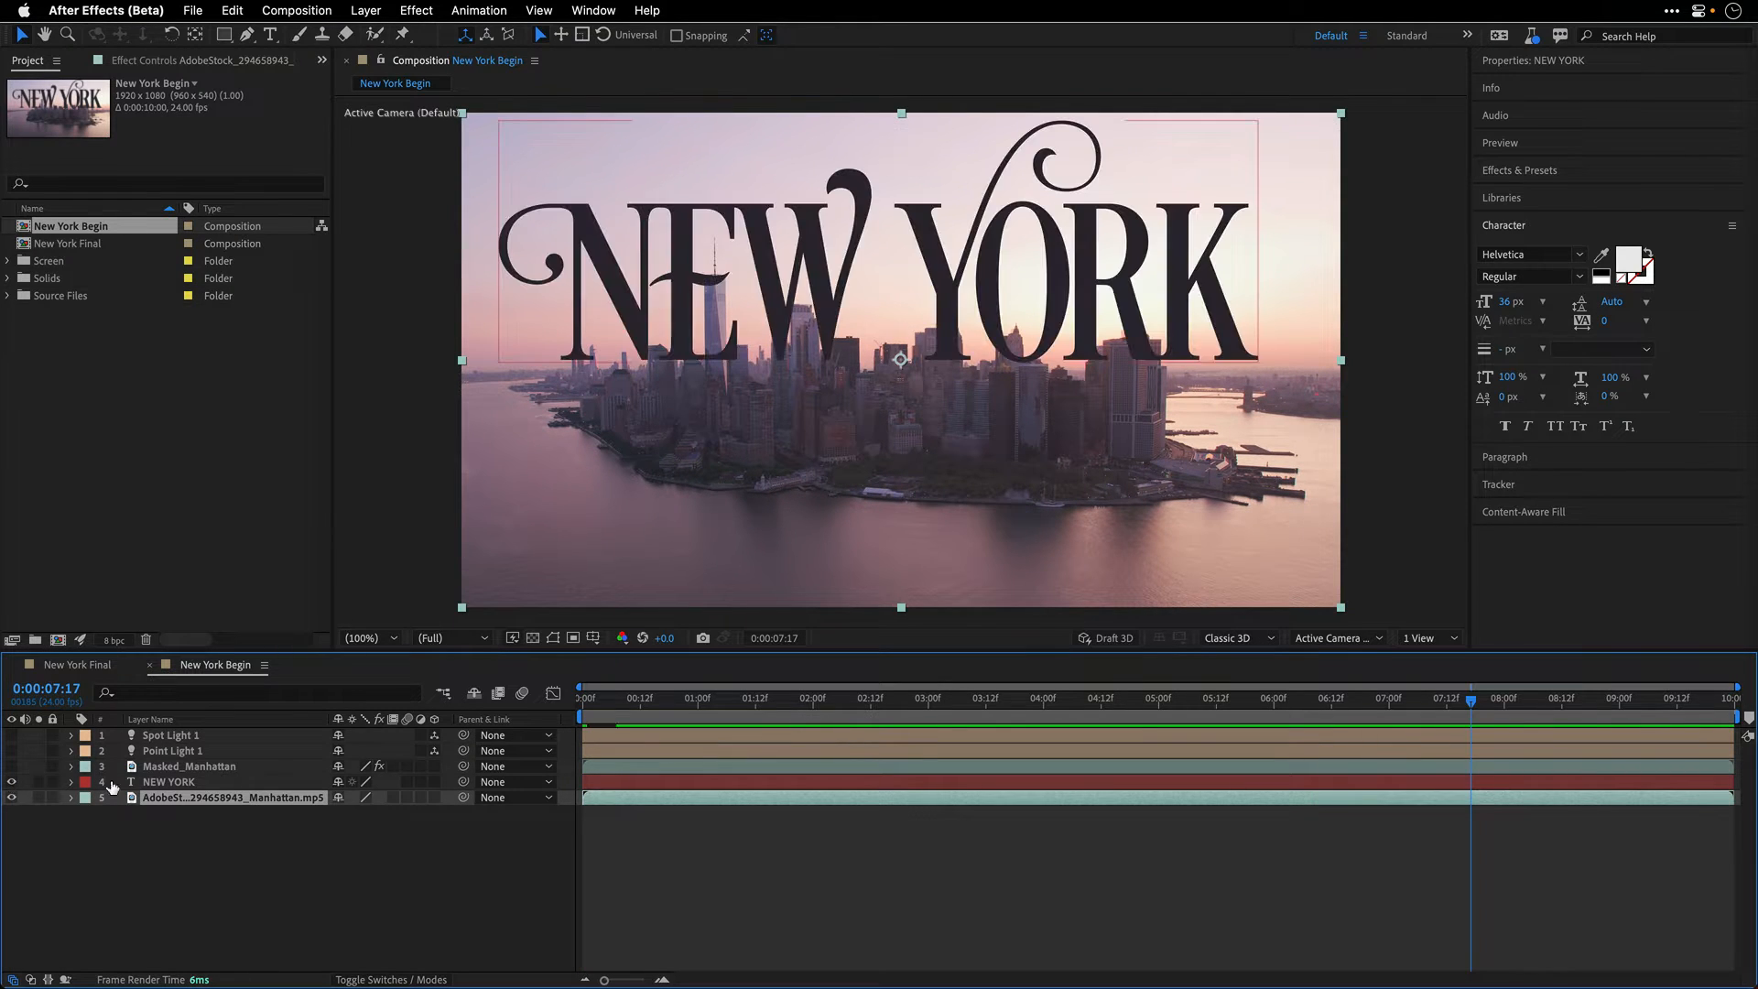
{"action": "left_click", "coordinate": [168, 782]}
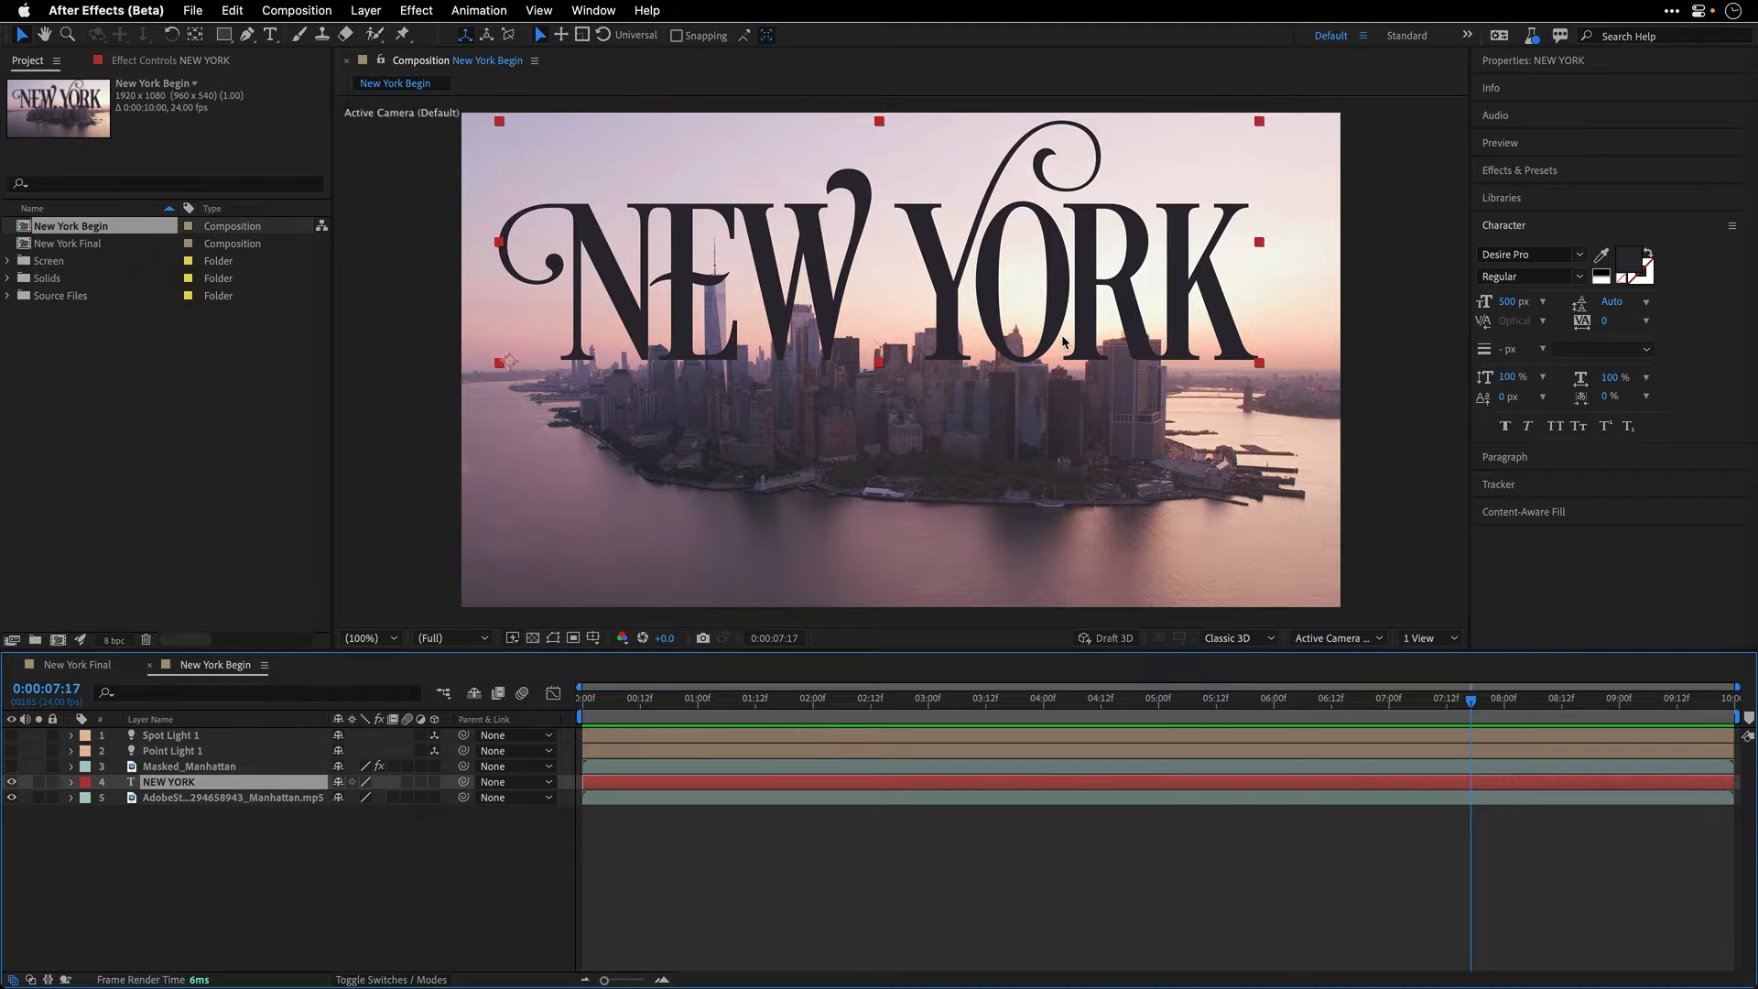
{"action": "left_click", "coordinate": [178, 769]}
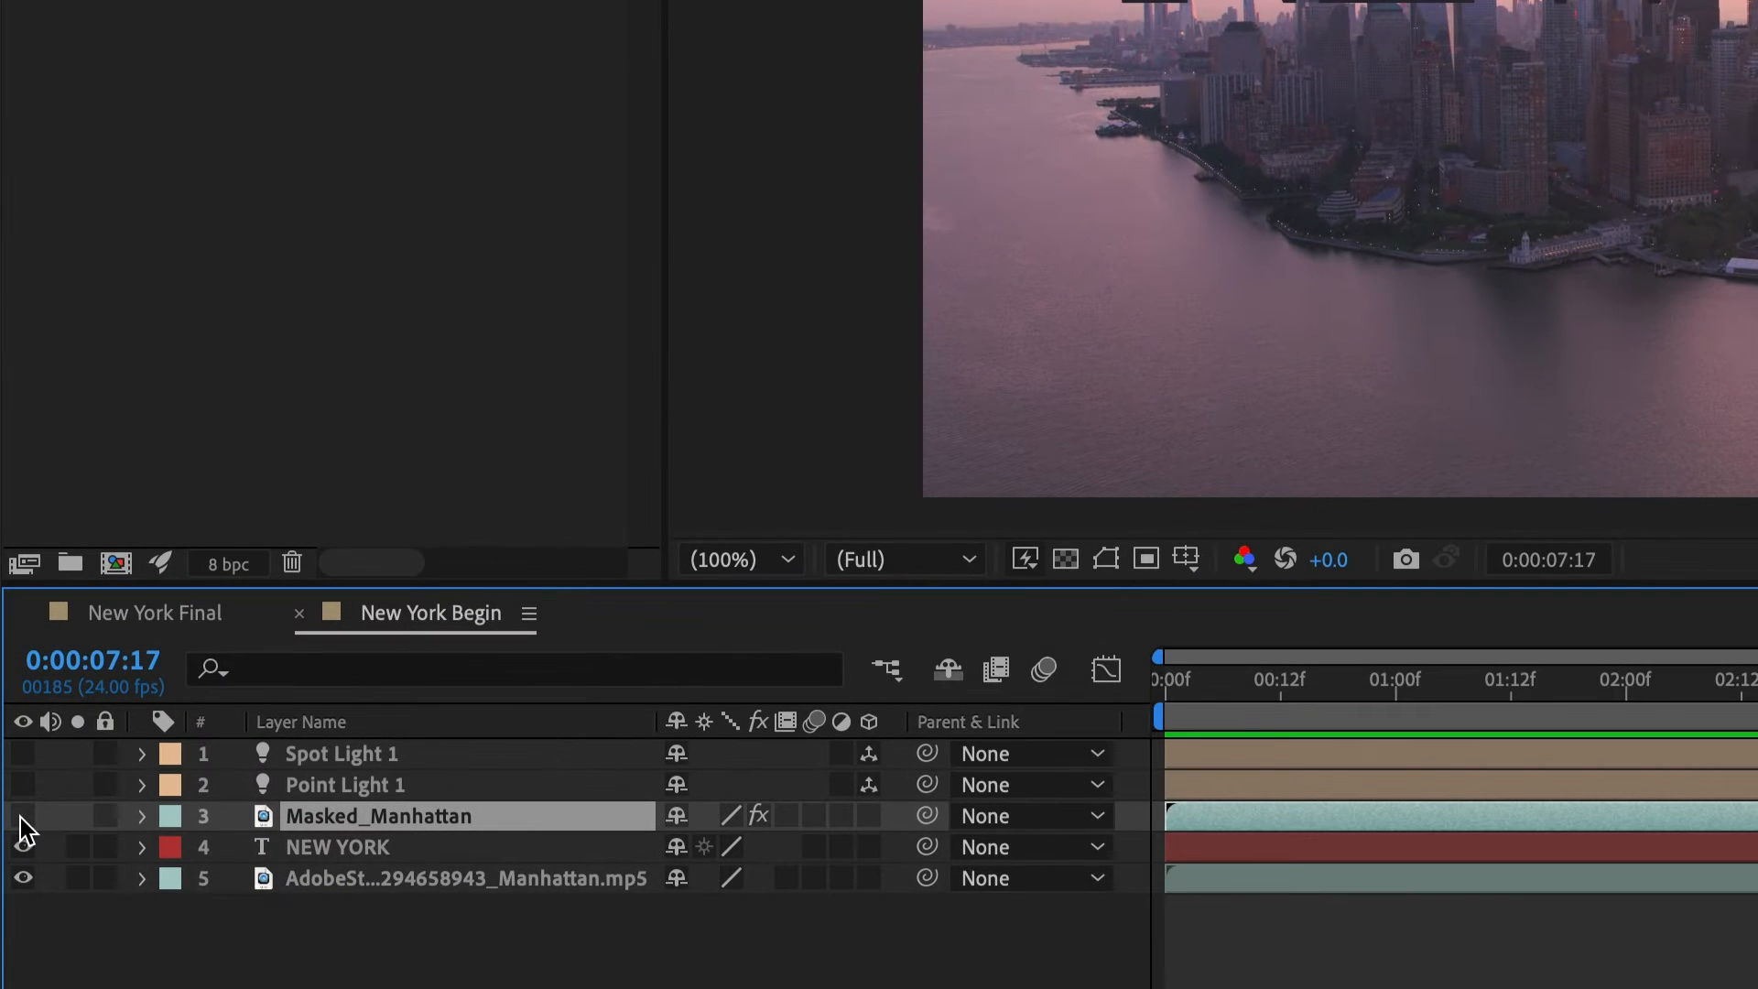
{"action": "left_click", "coordinate": [22, 817]}
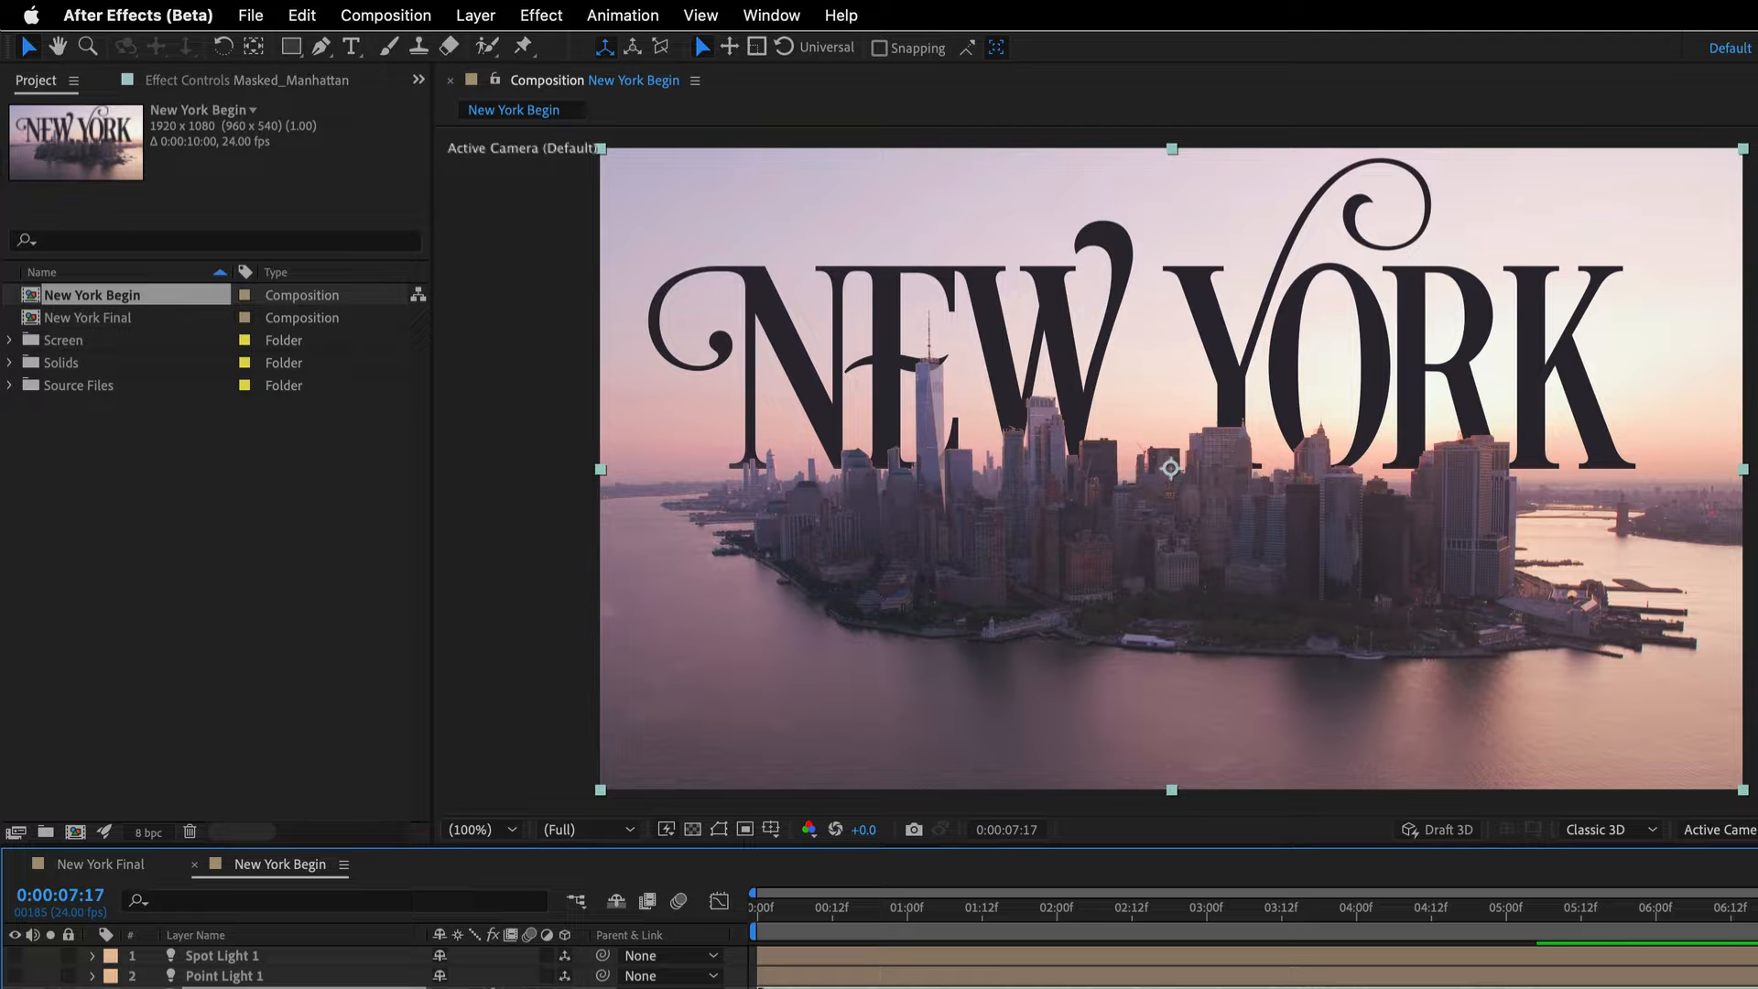
Step: Examine Masked_Manhattan's Extract effect and its masks in isolation, end the solo view at 0:00:00:00, and check the Spot Light 1 layer
{"action": "left_click", "coordinate": [295, 82]}
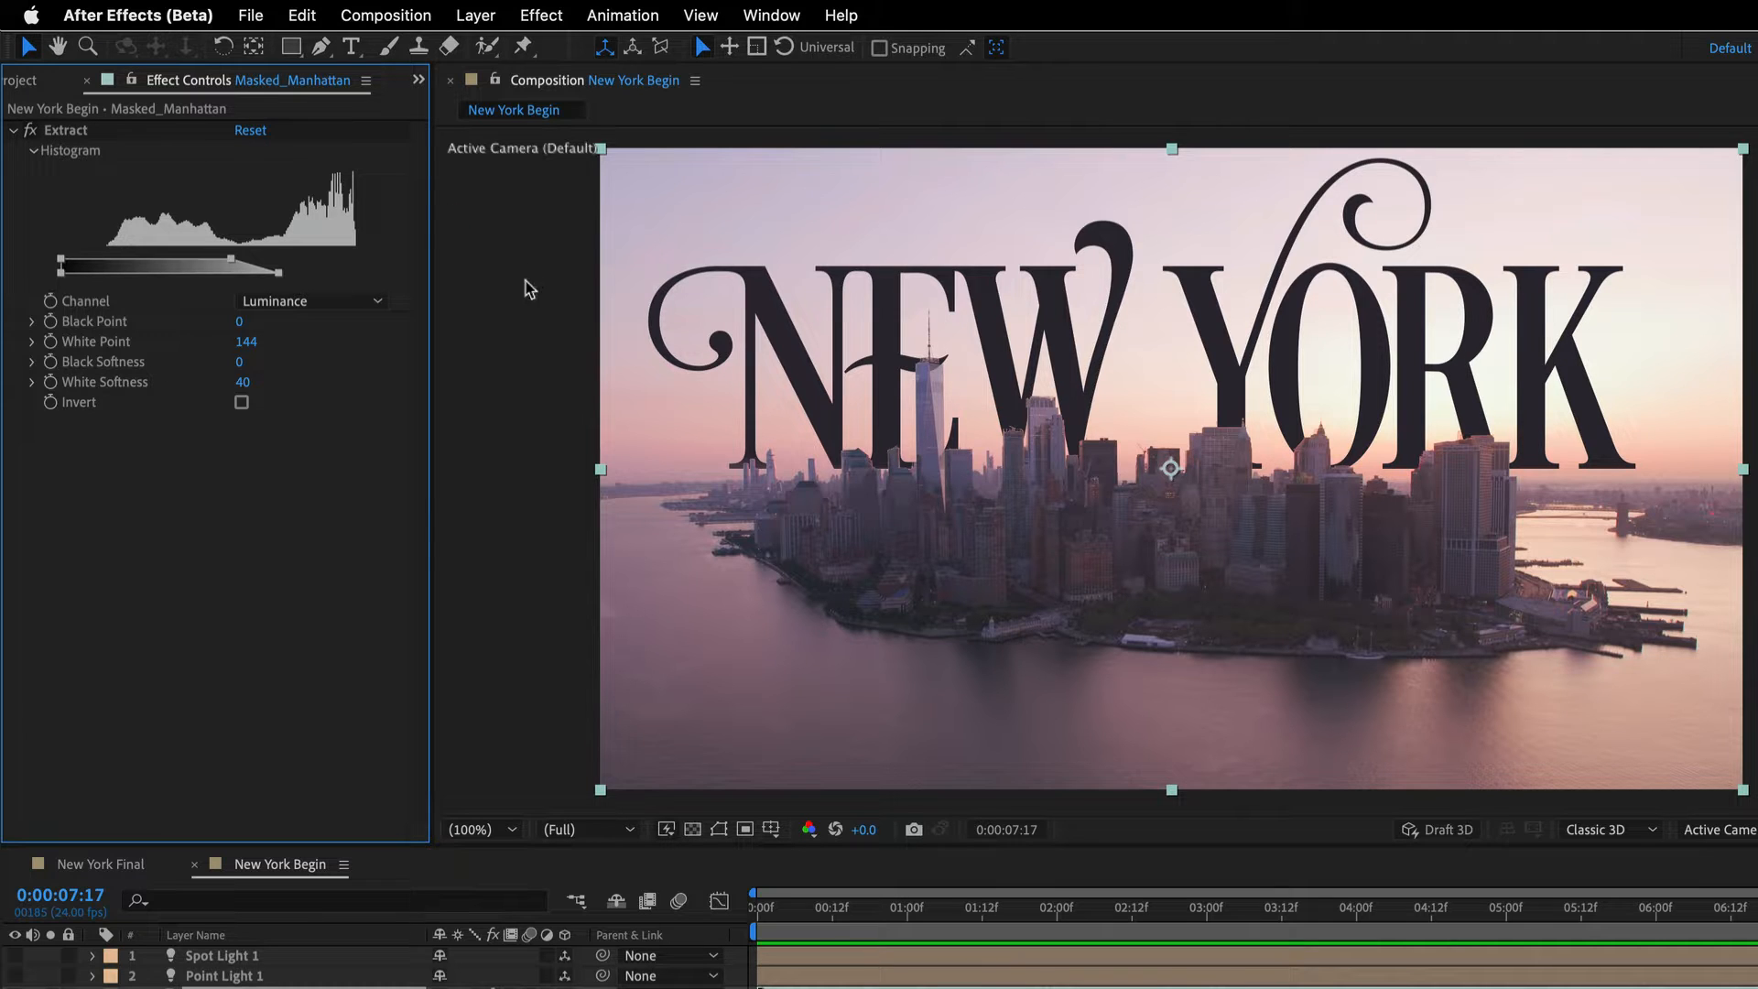
{"action": "left_click", "coordinate": [50, 988]}
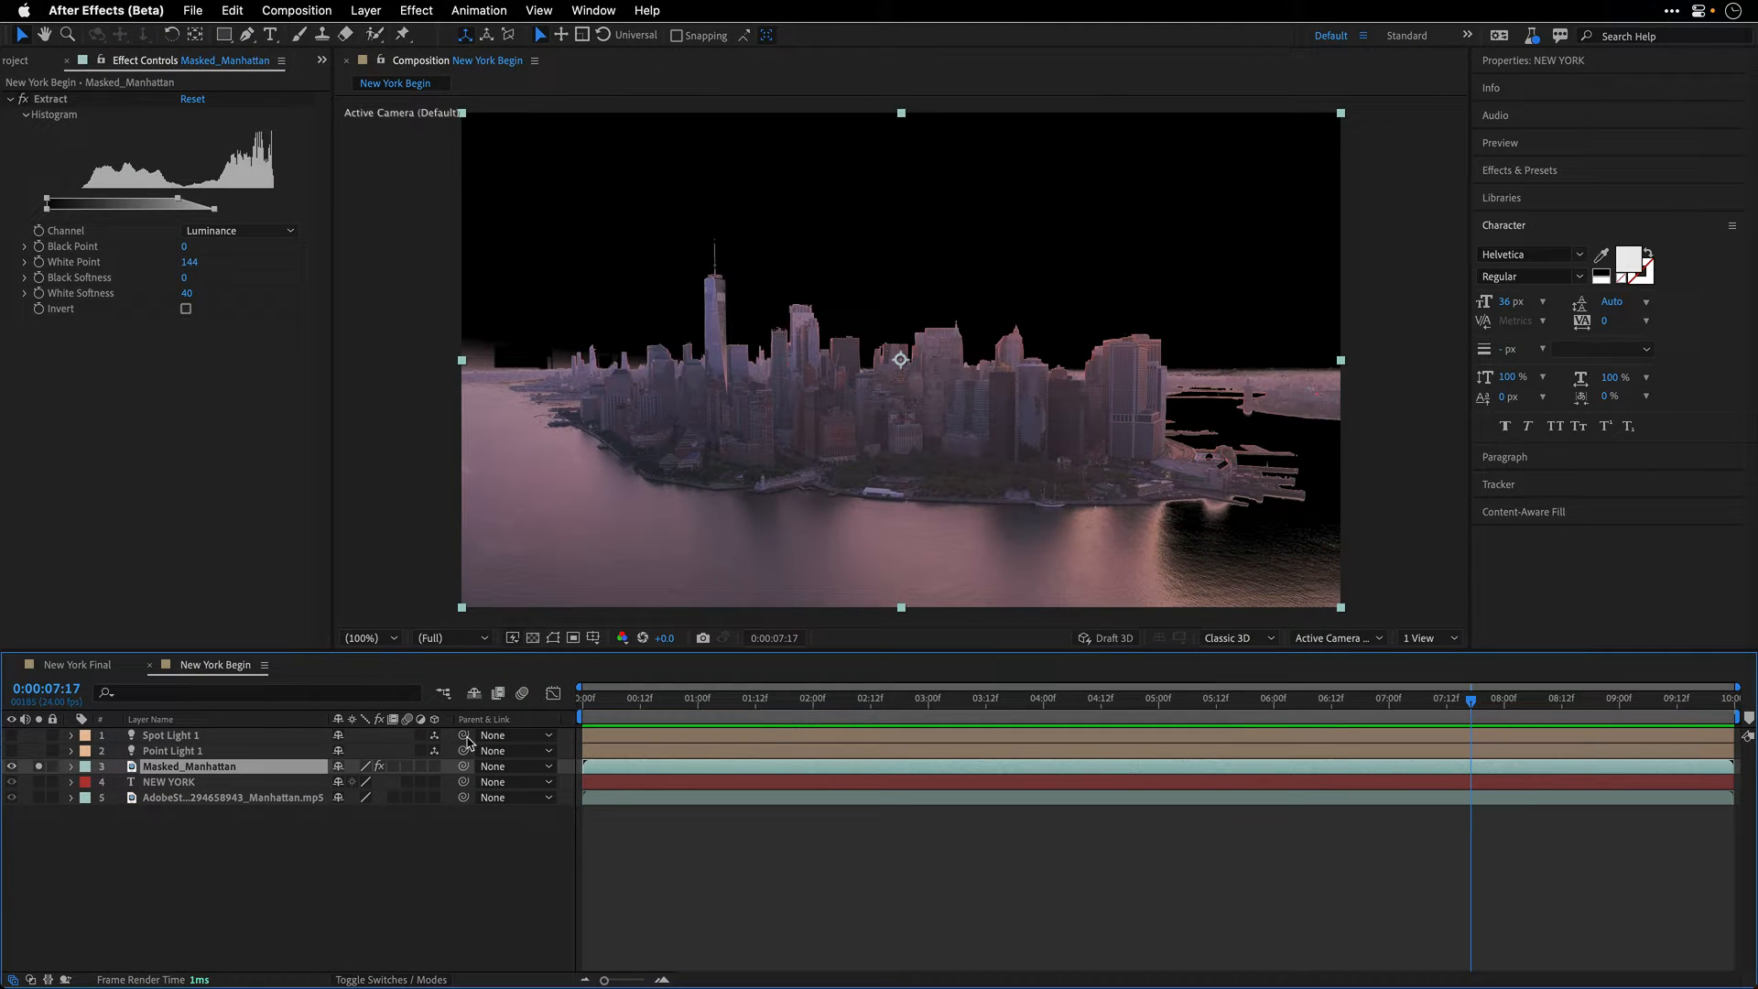
{"action": "left_click", "coordinate": [555, 639]}
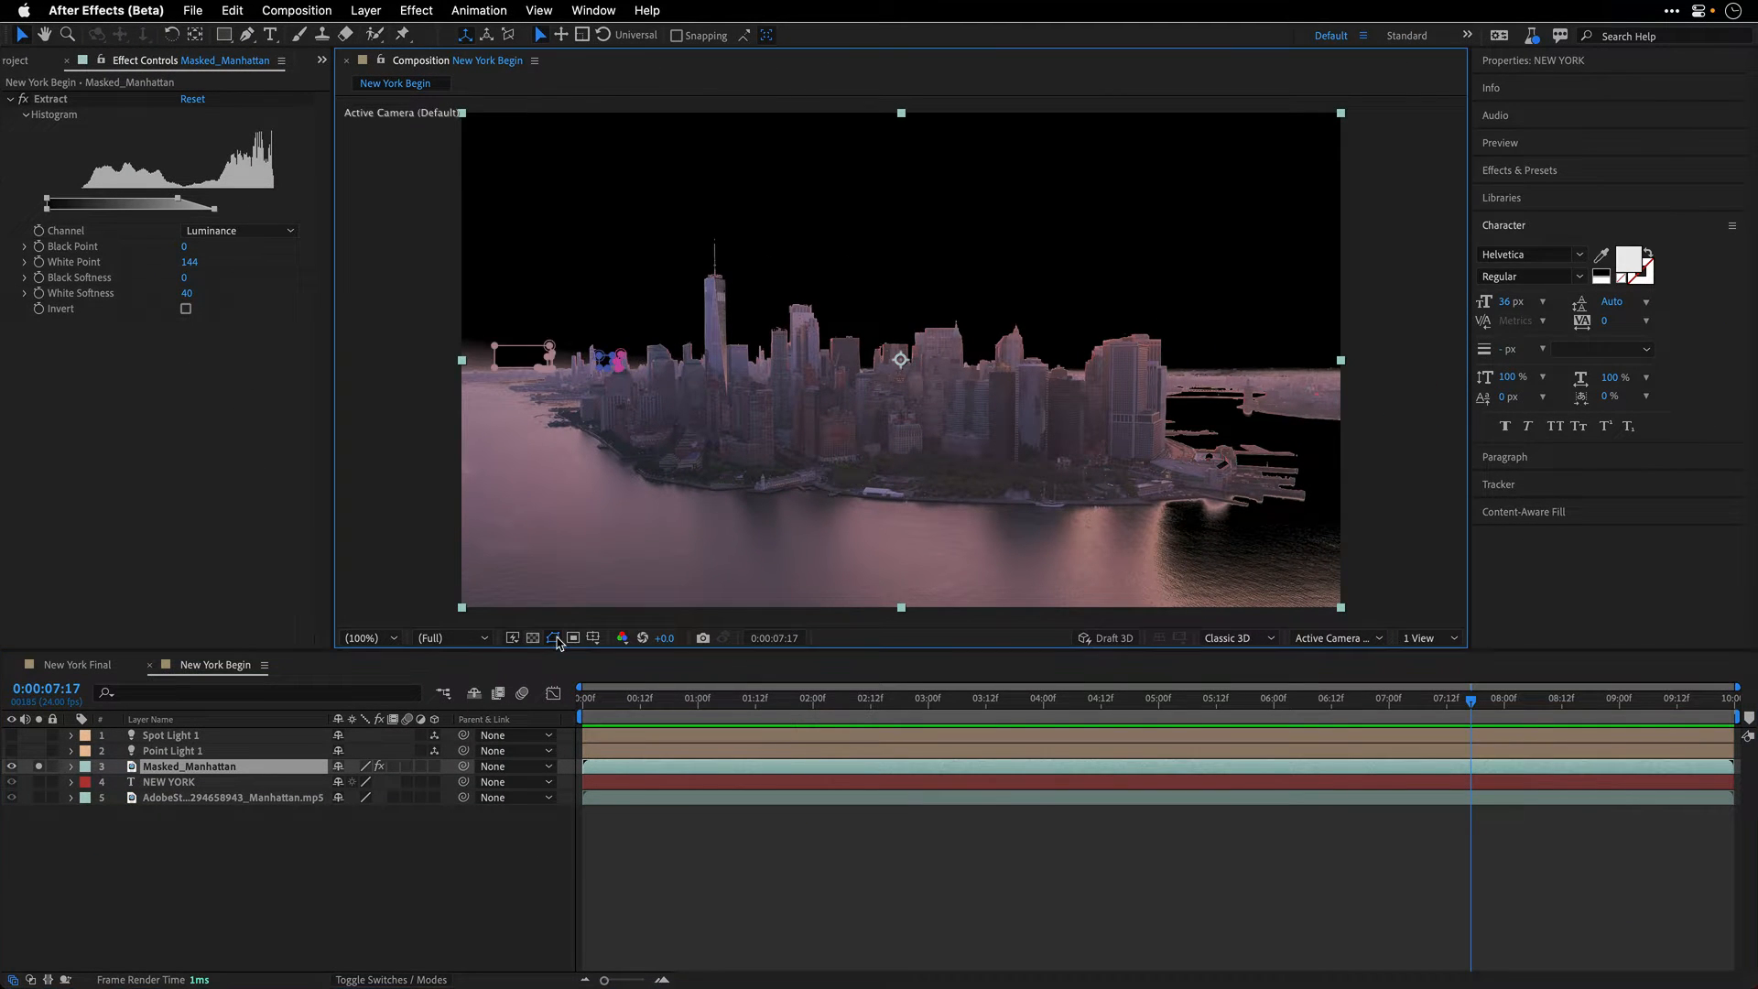
{"action": "left_click_drag", "start_coordinate": [1470, 699], "coordinate": [490, 693]}
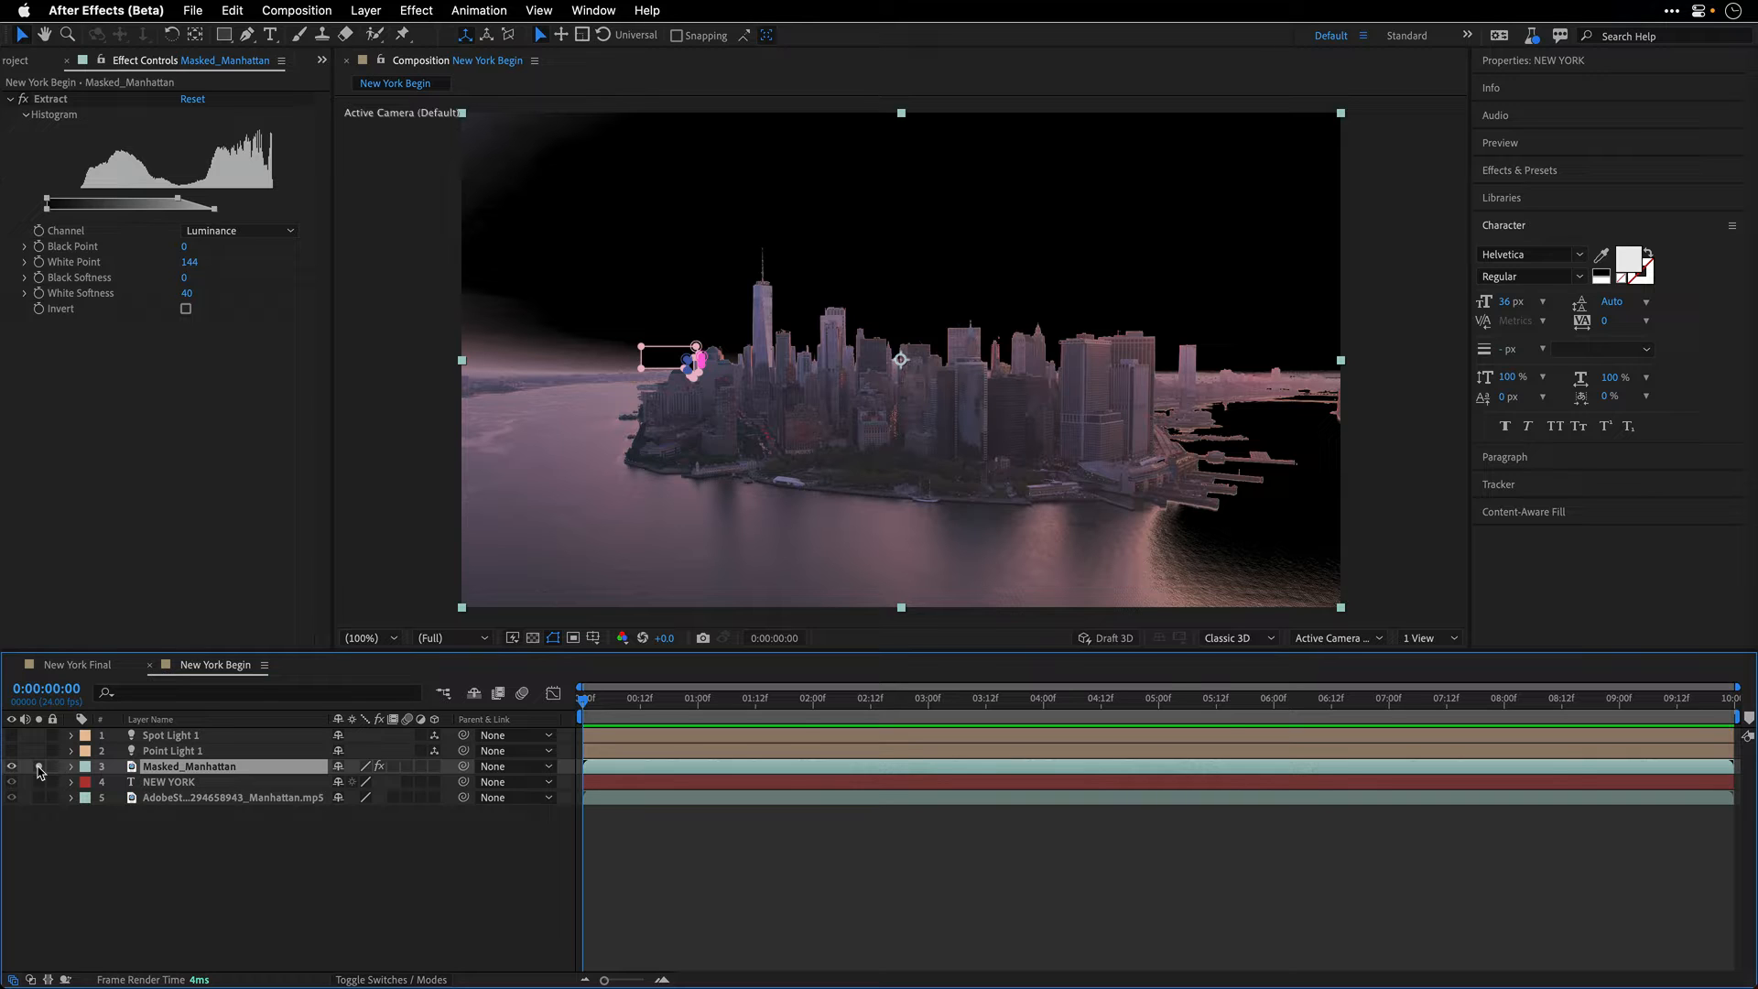
{"action": "left_click", "coordinate": [38, 769]}
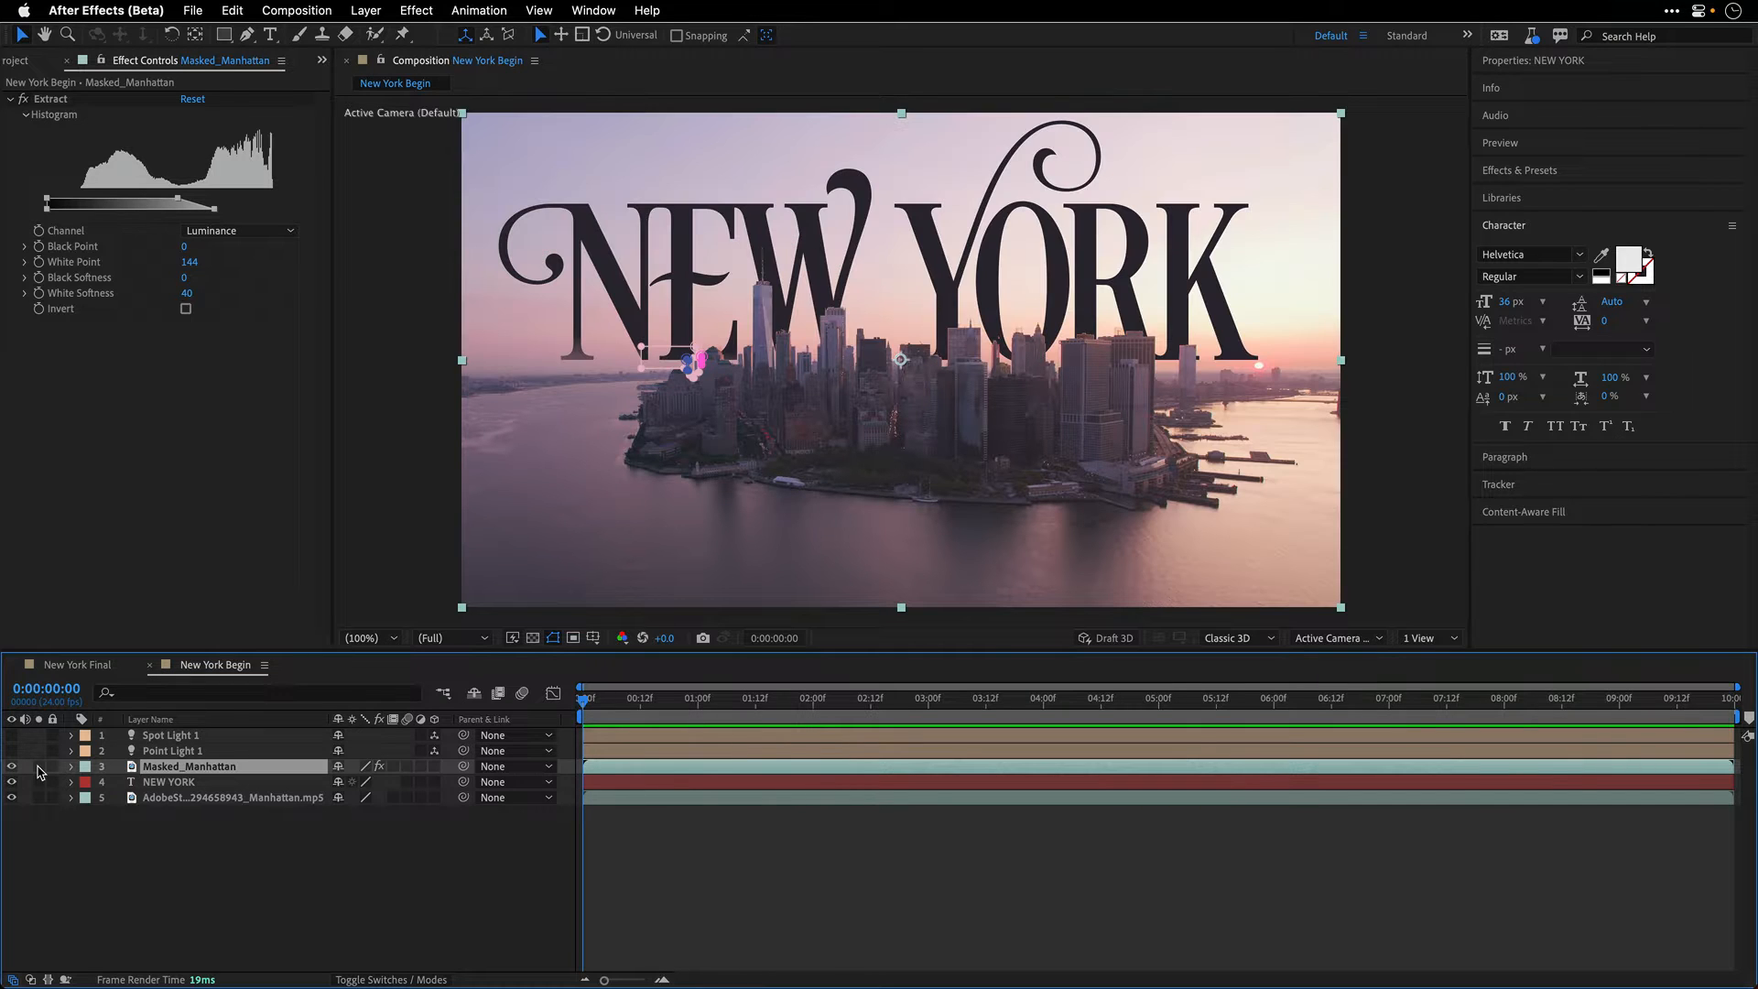
{"action": "left_click", "coordinate": [157, 737]}
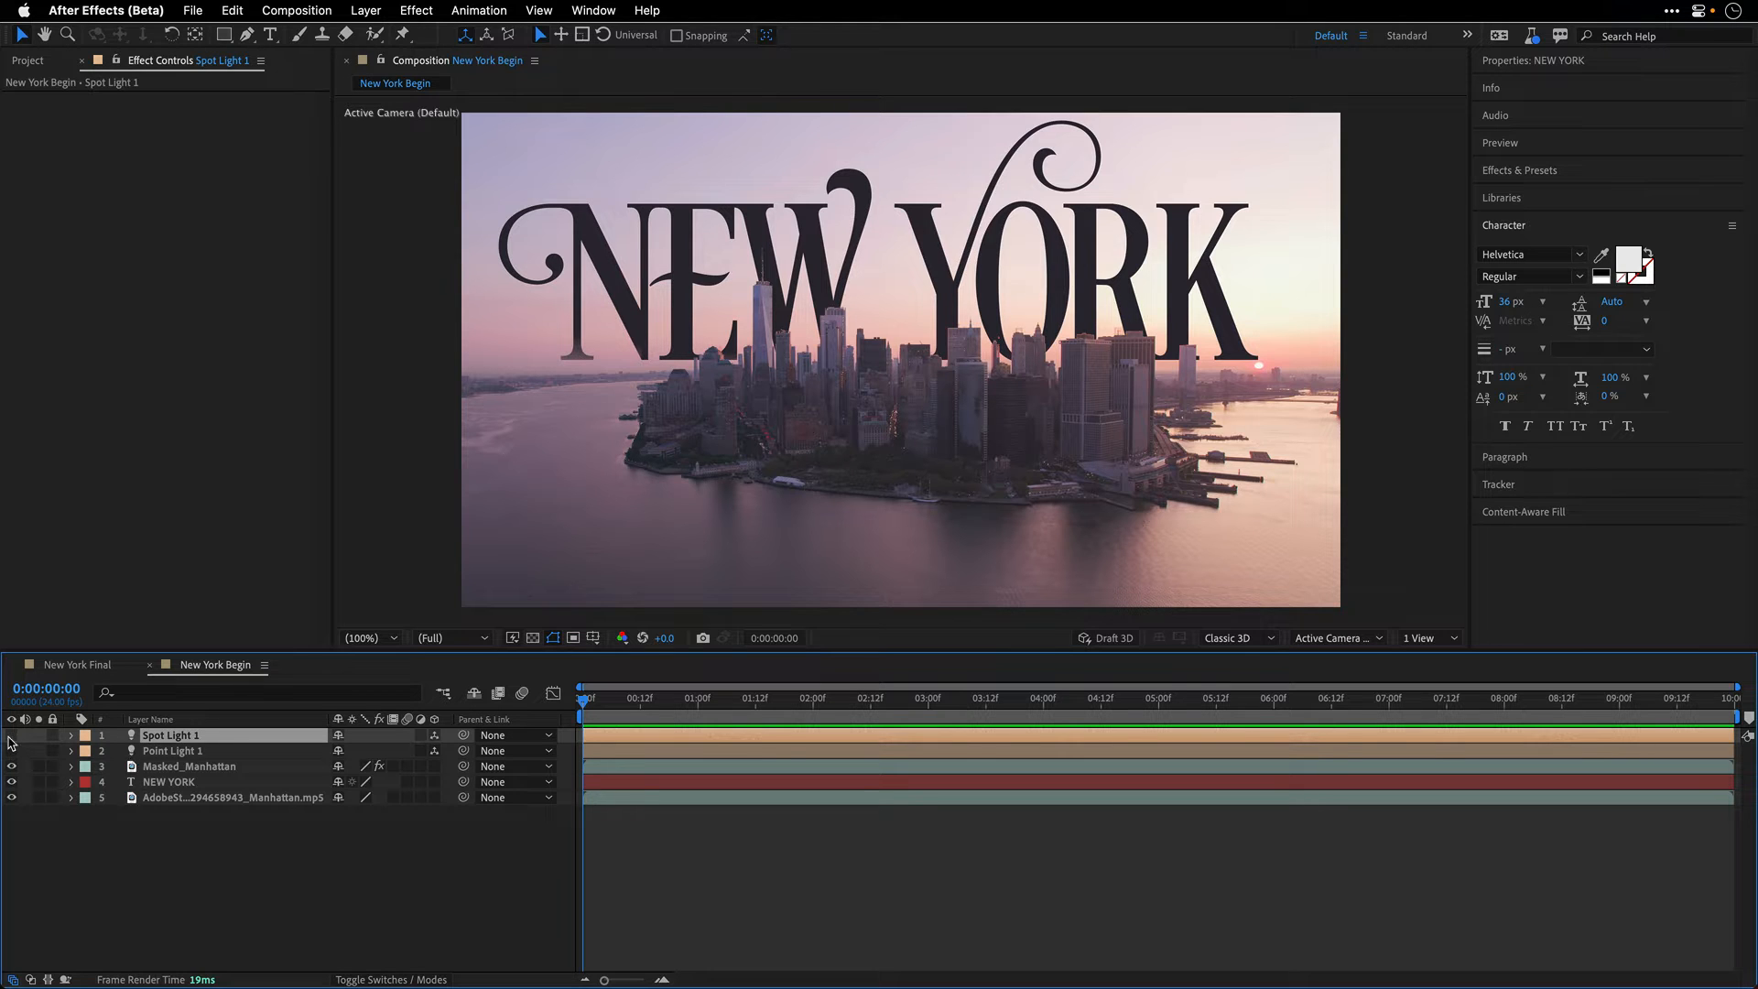
{"action": "left_click_drag", "start_coordinate": [9, 736], "coordinate": [10, 736]}
Step: Run Track Camera on the AdobeStock Manhattan footage layer and hide the Masked_Manhattan layer
{"action": "left_click", "coordinate": [166, 799]}
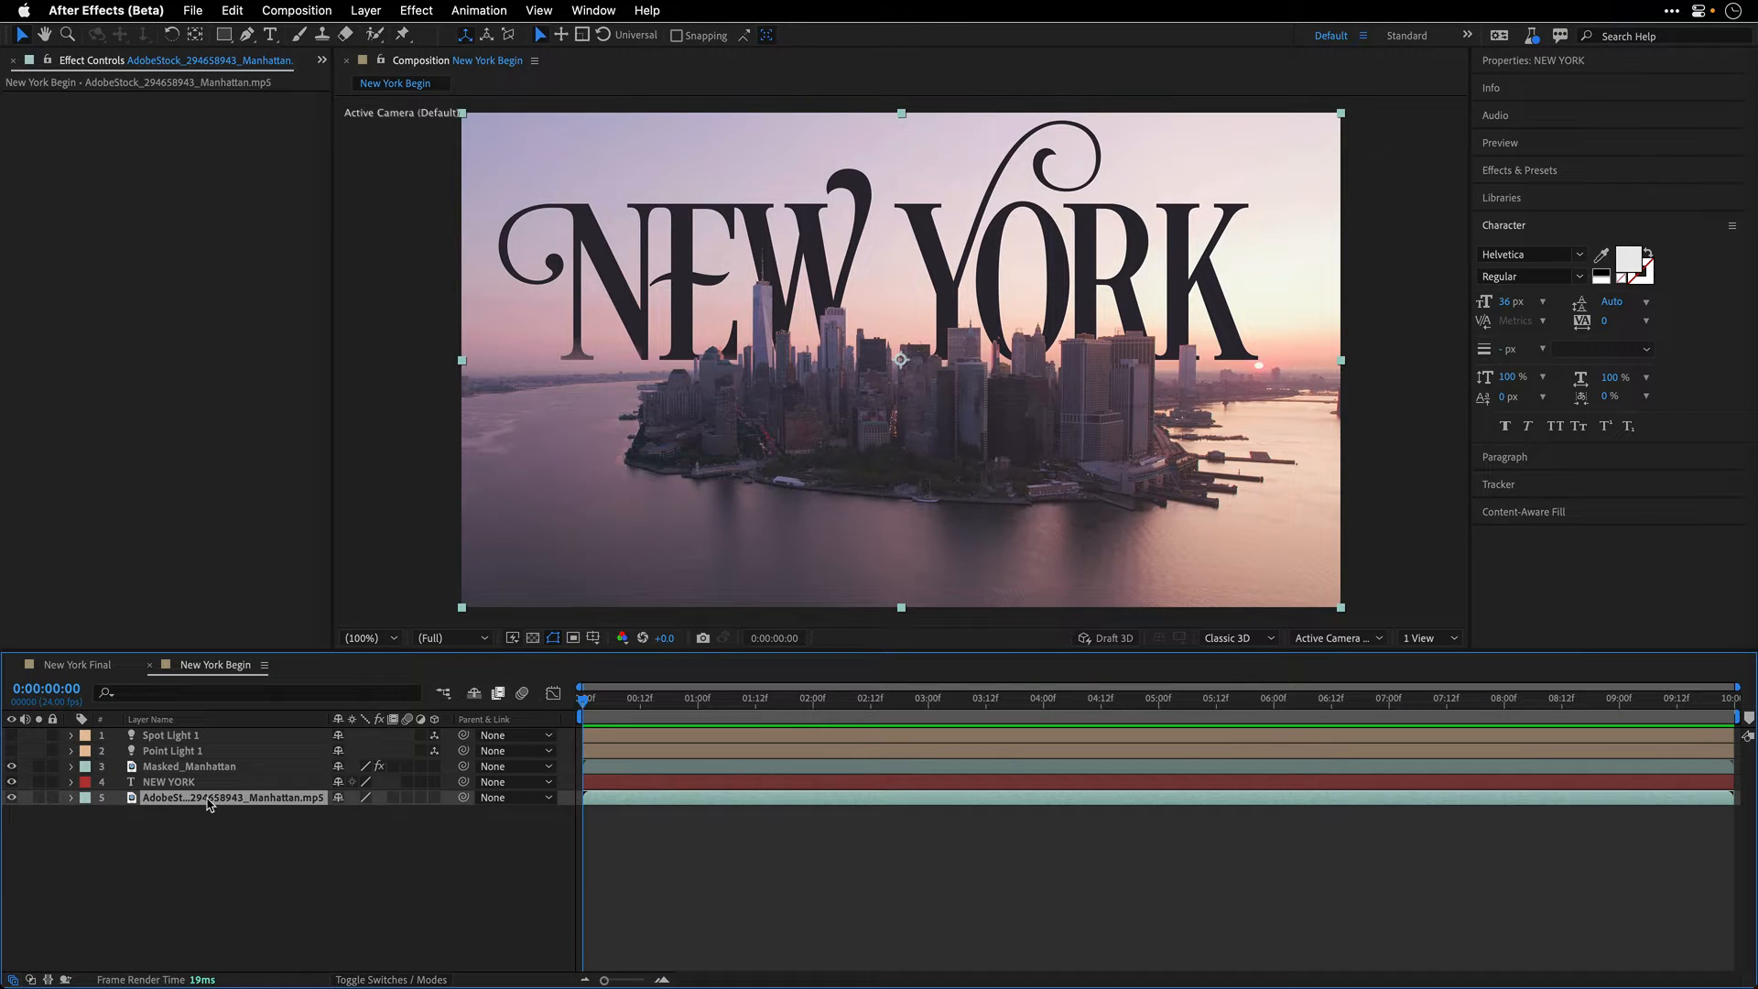
{"action": "left_click", "coordinate": [478, 10]}
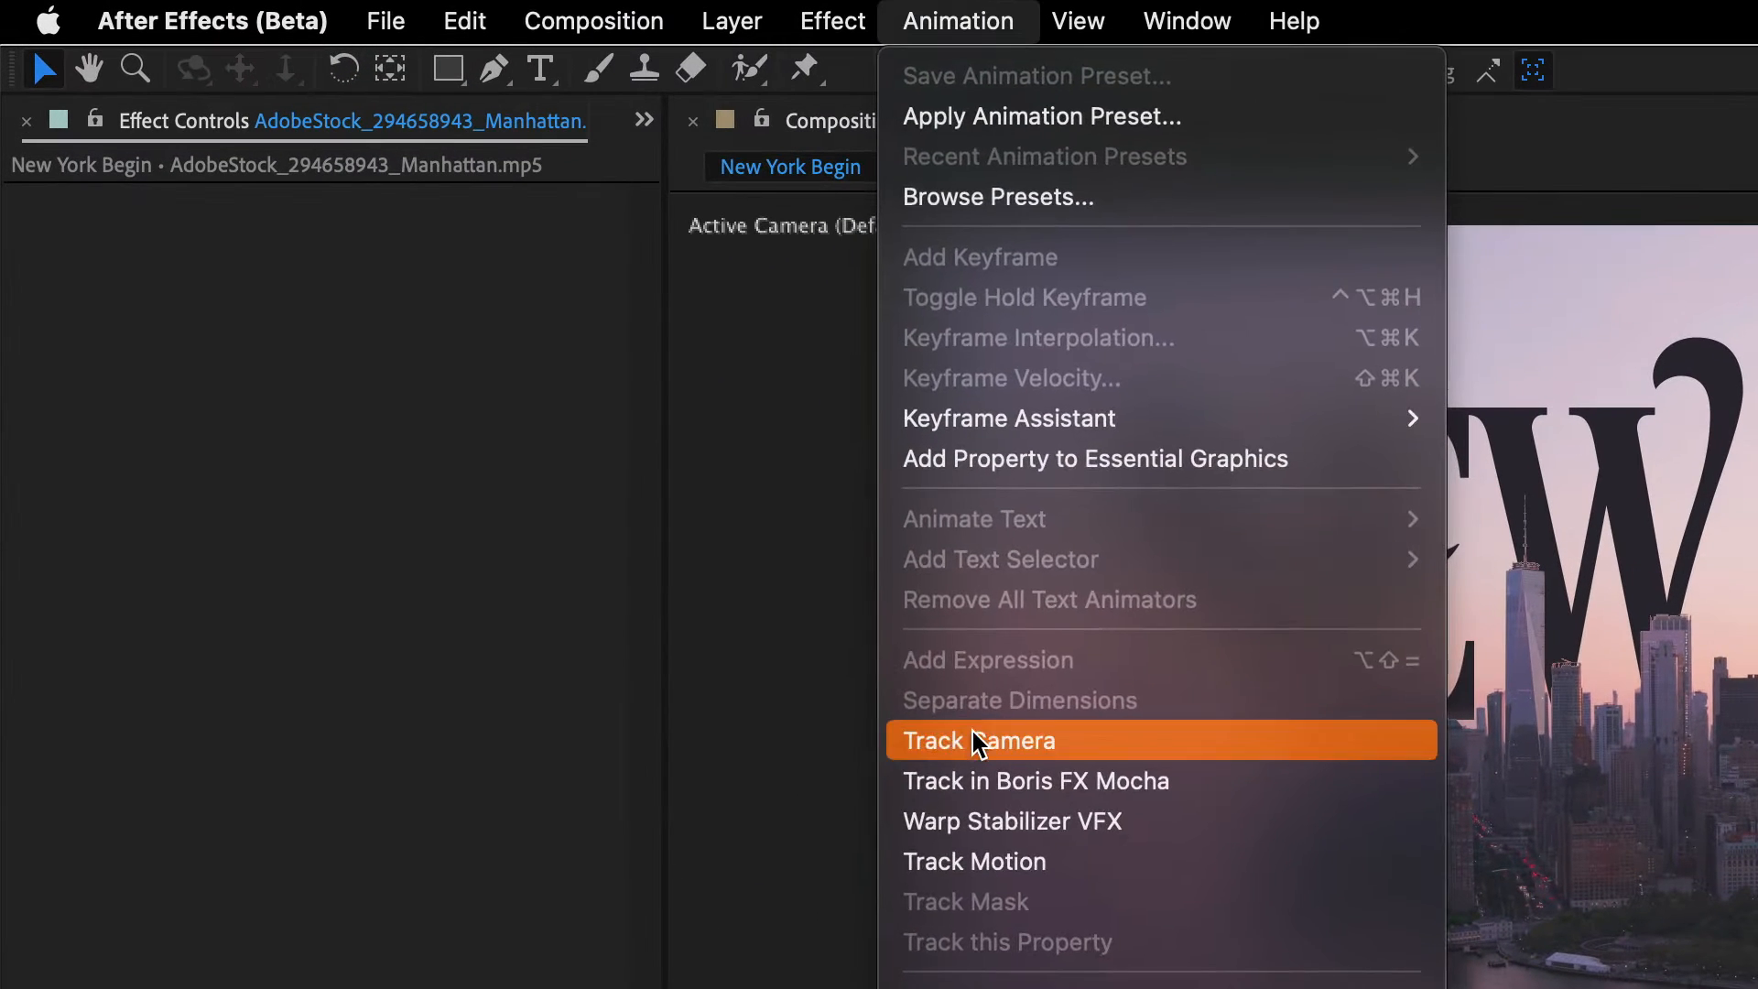
{"action": "left_click", "coordinate": [467, 370]}
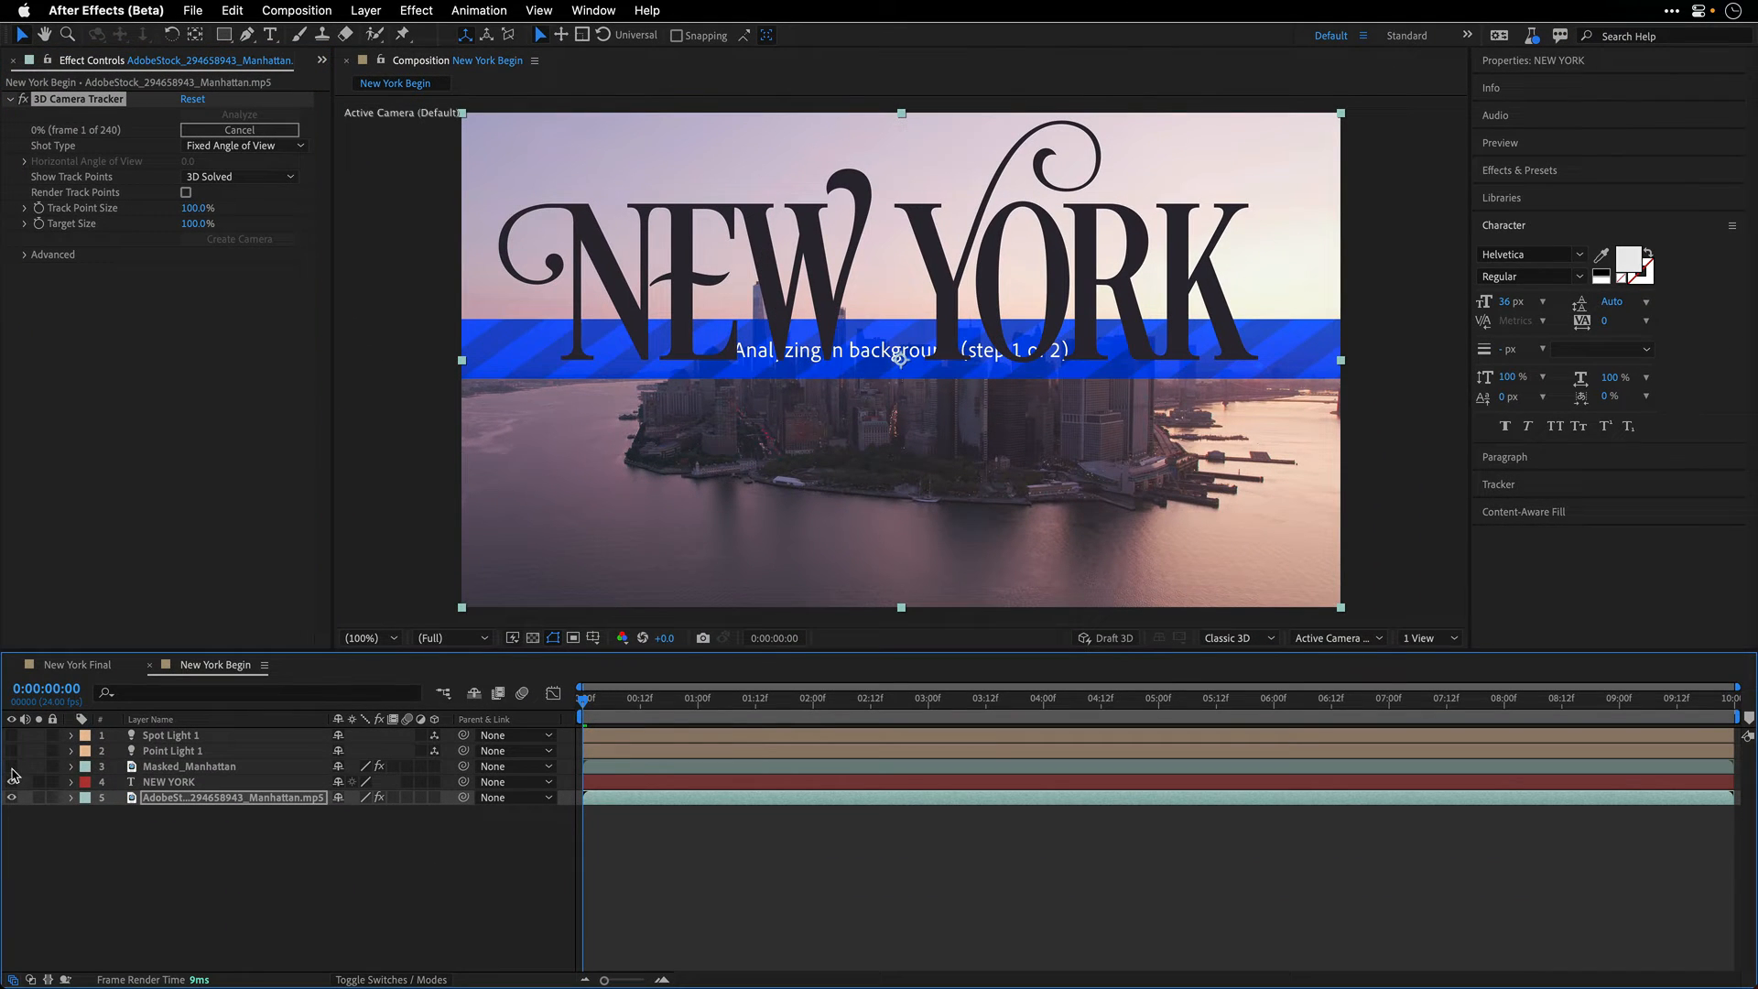
{"action": "left_click", "coordinate": [11, 781]}
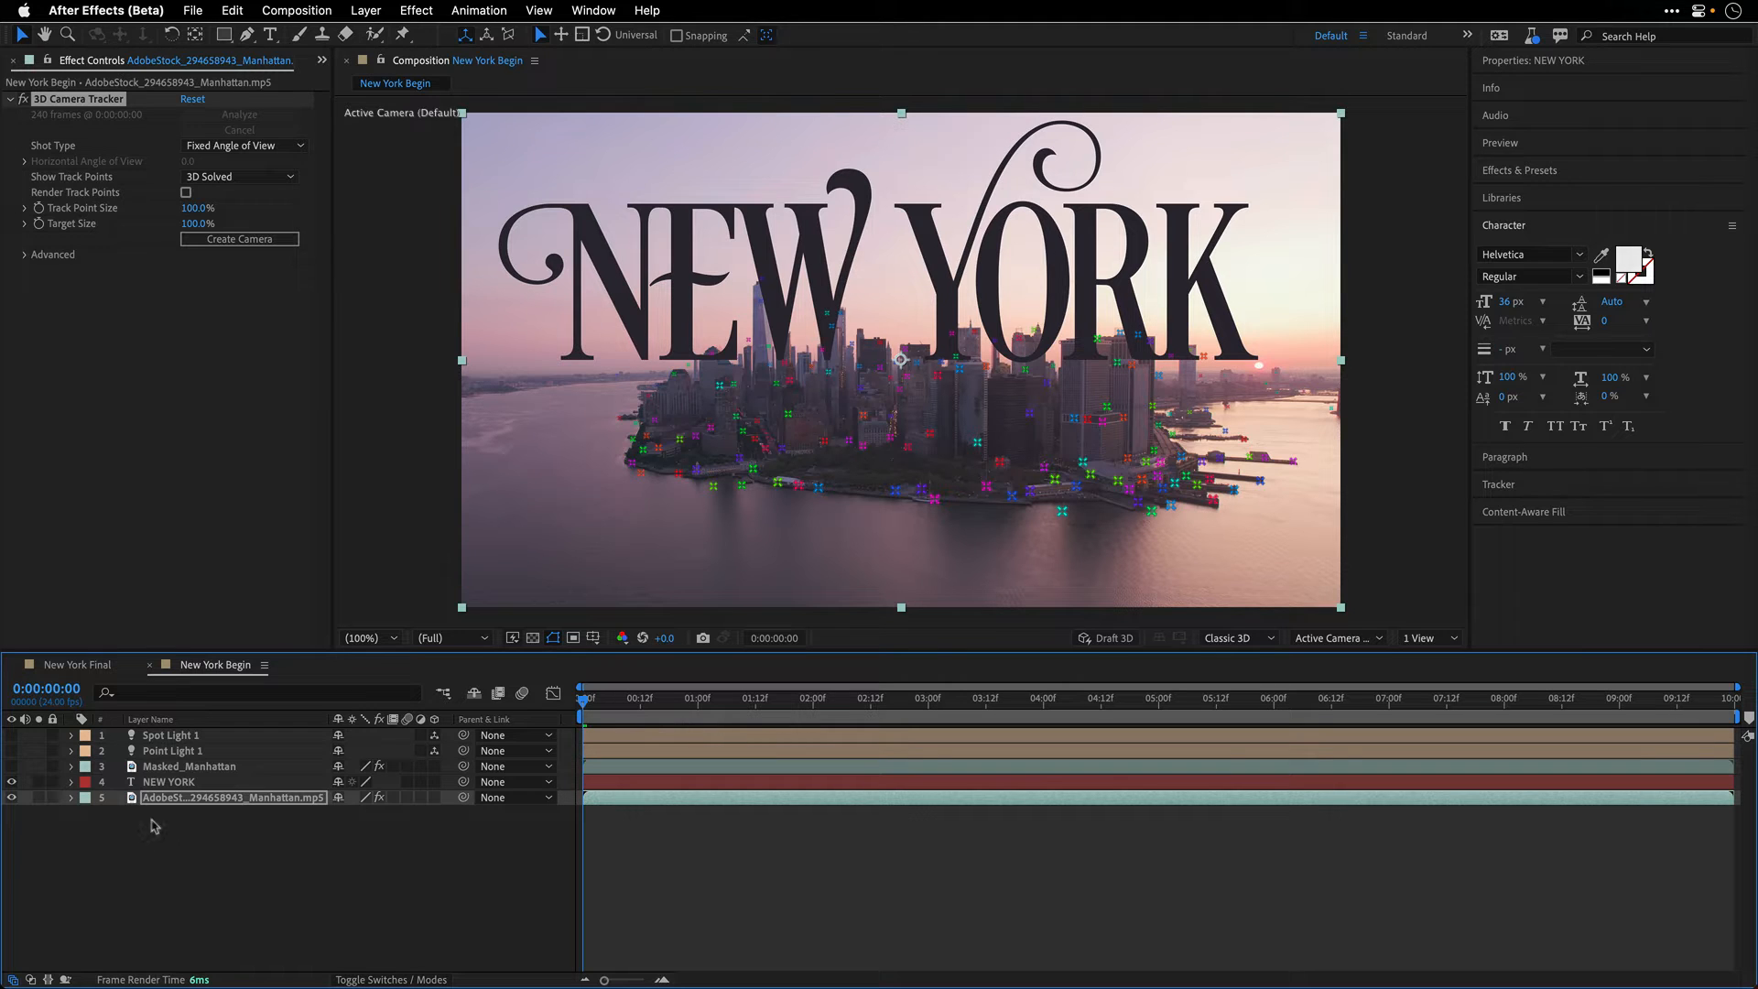
Step: Hide the NEW YORK layer and create a null and camera from the track point near the tallest tower's top
{"action": "left_click", "coordinate": [11, 782]}
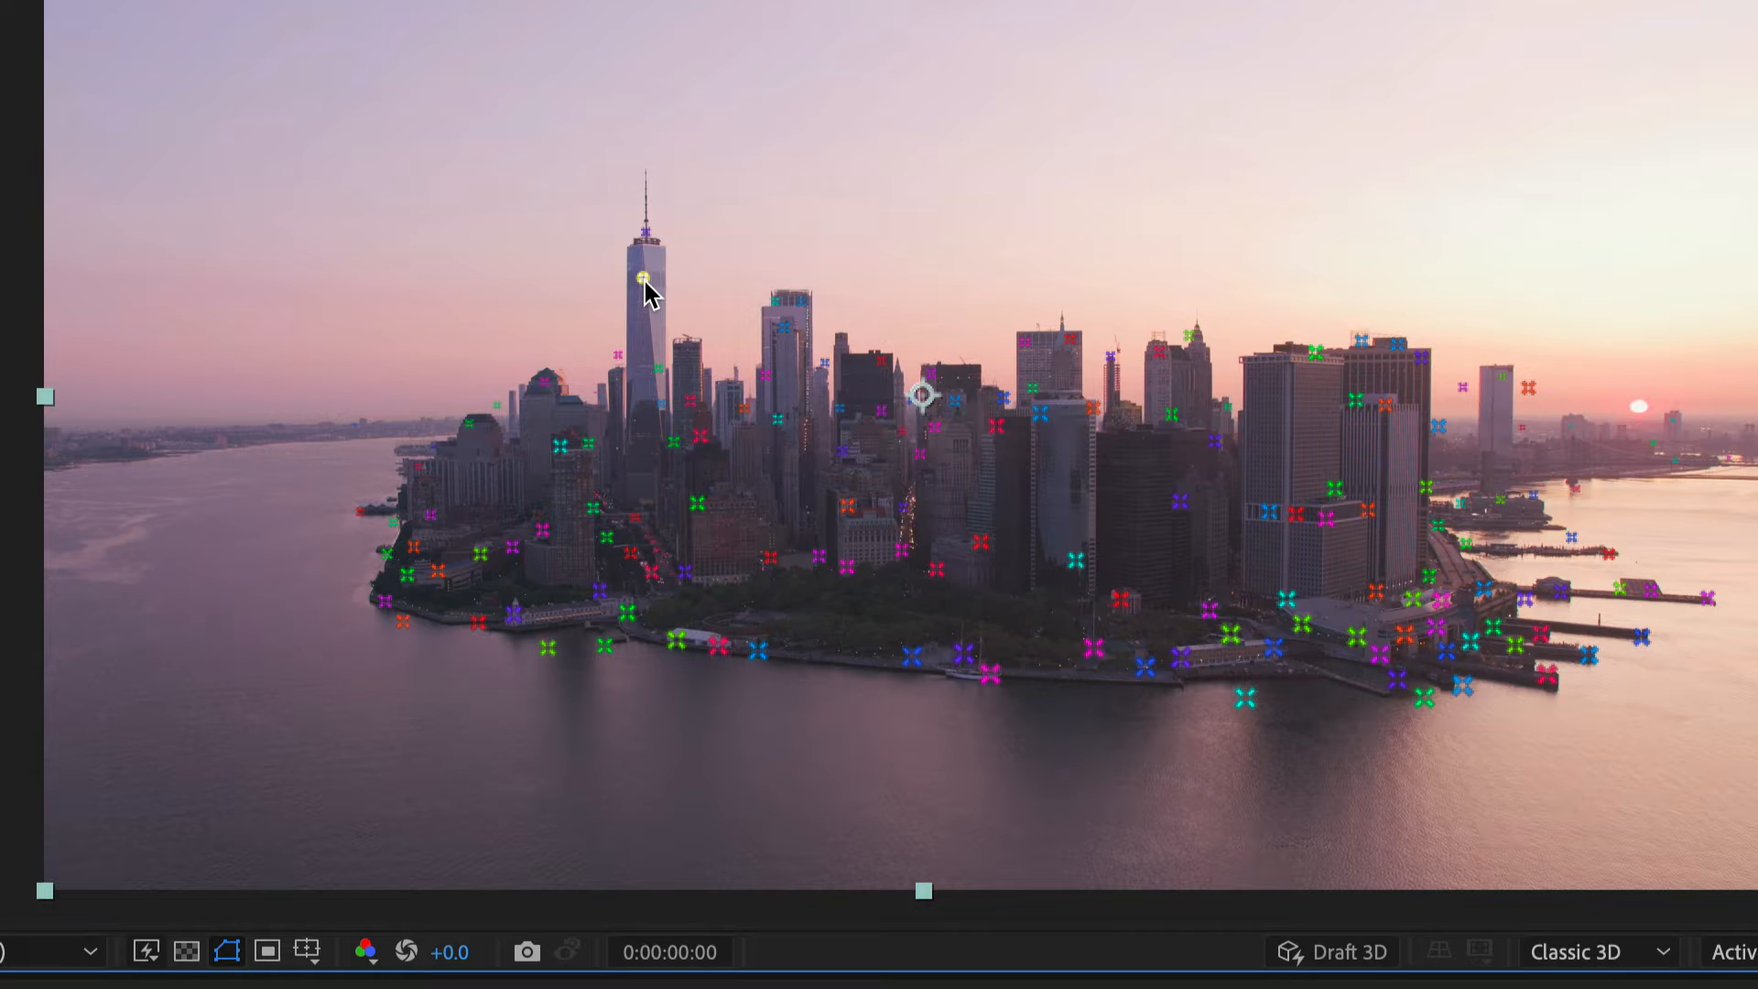
{"action": "right_click", "coordinate": [644, 281]}
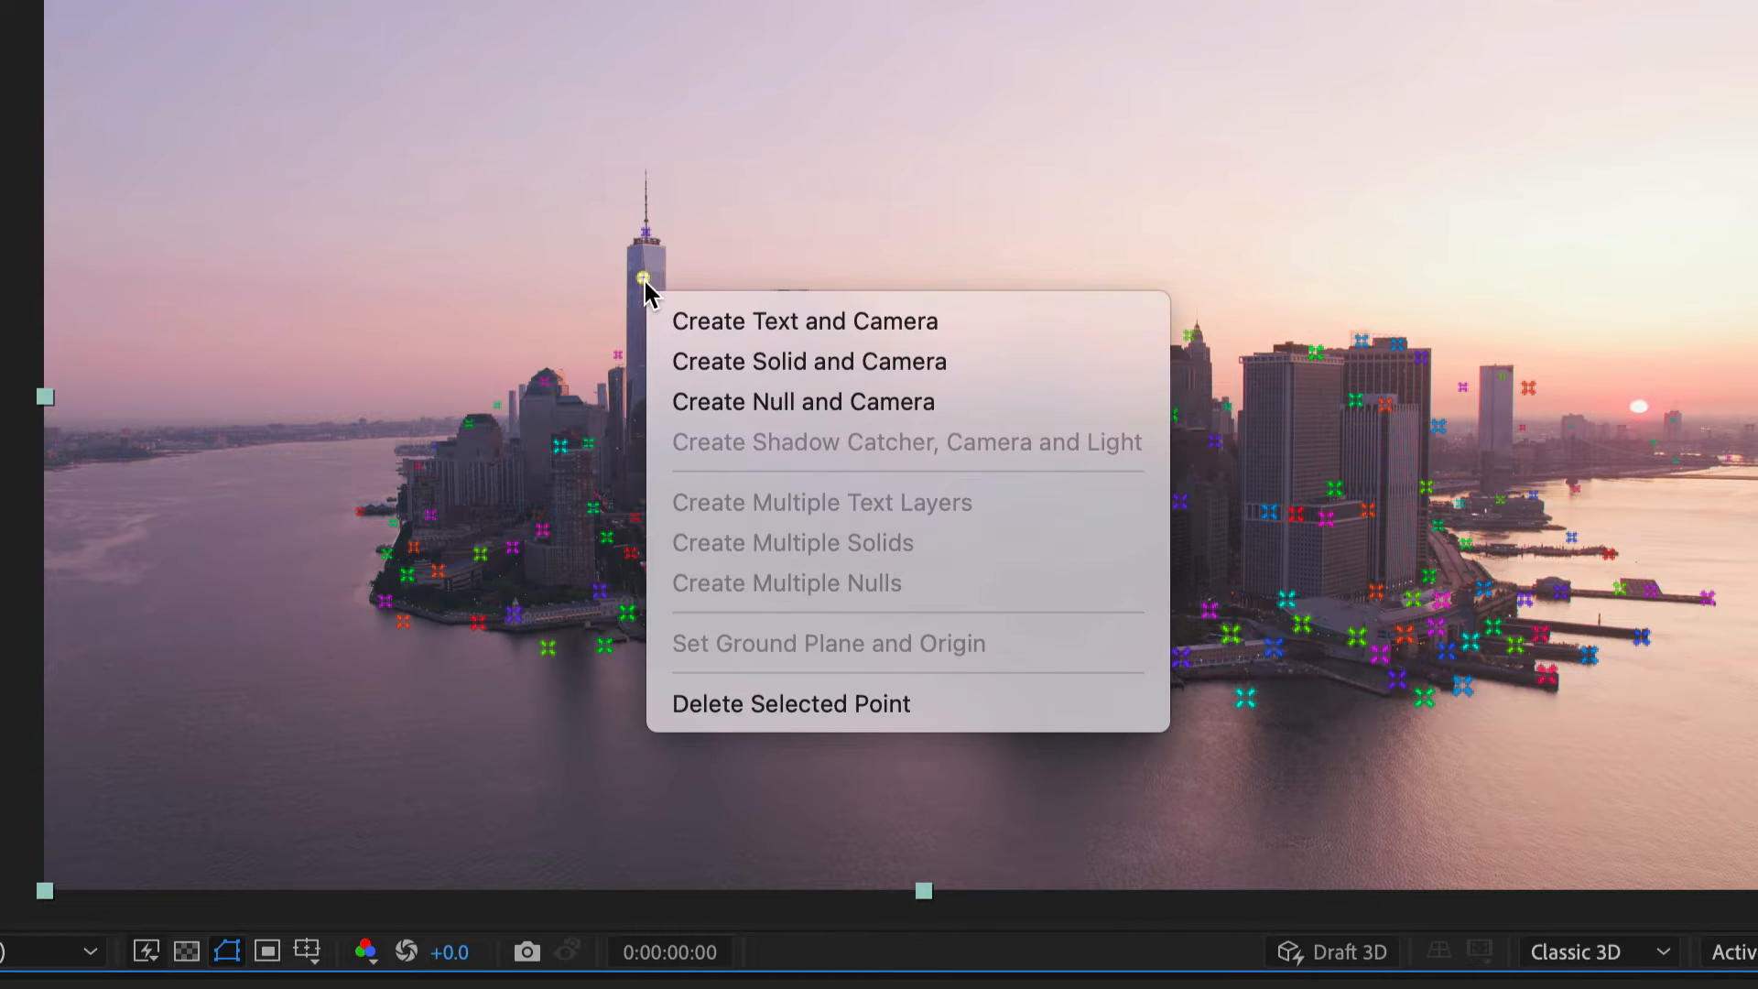
{"action": "left_click", "coordinate": [665, 404]}
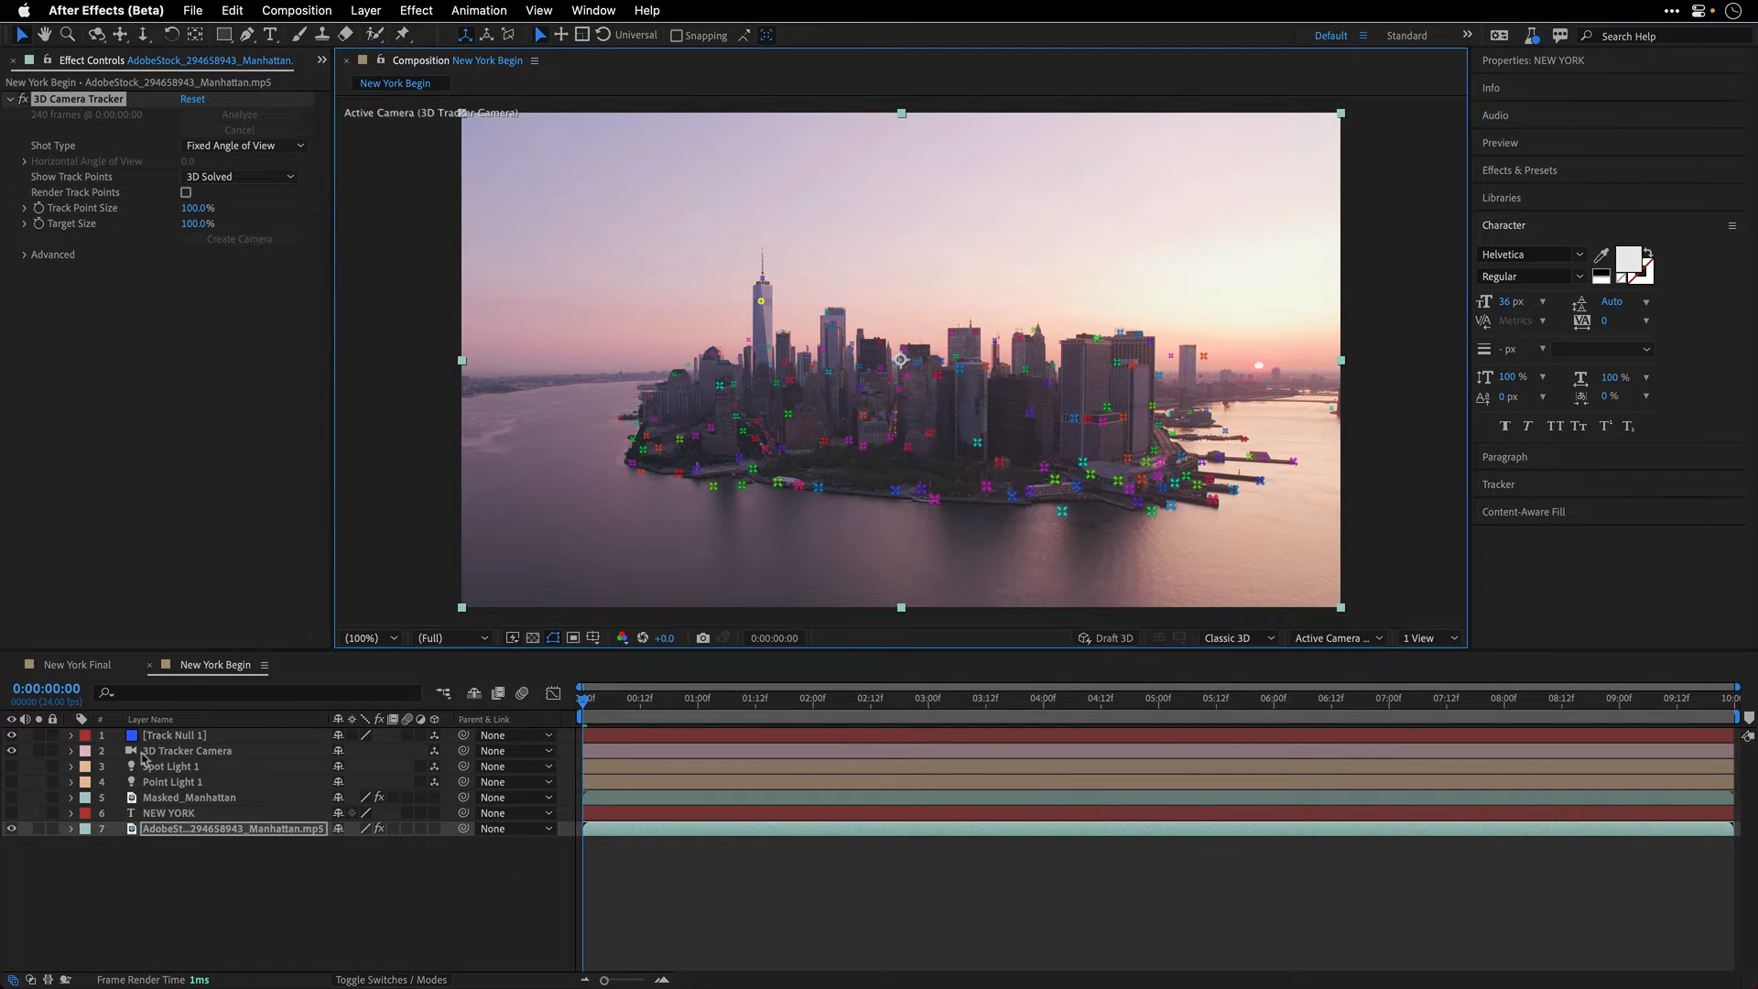
Step: Show the NEW YORK text as a 3D layer parented to Track Null 1, and preview its motion from the start
{"action": "left_click", "coordinate": [11, 813]}
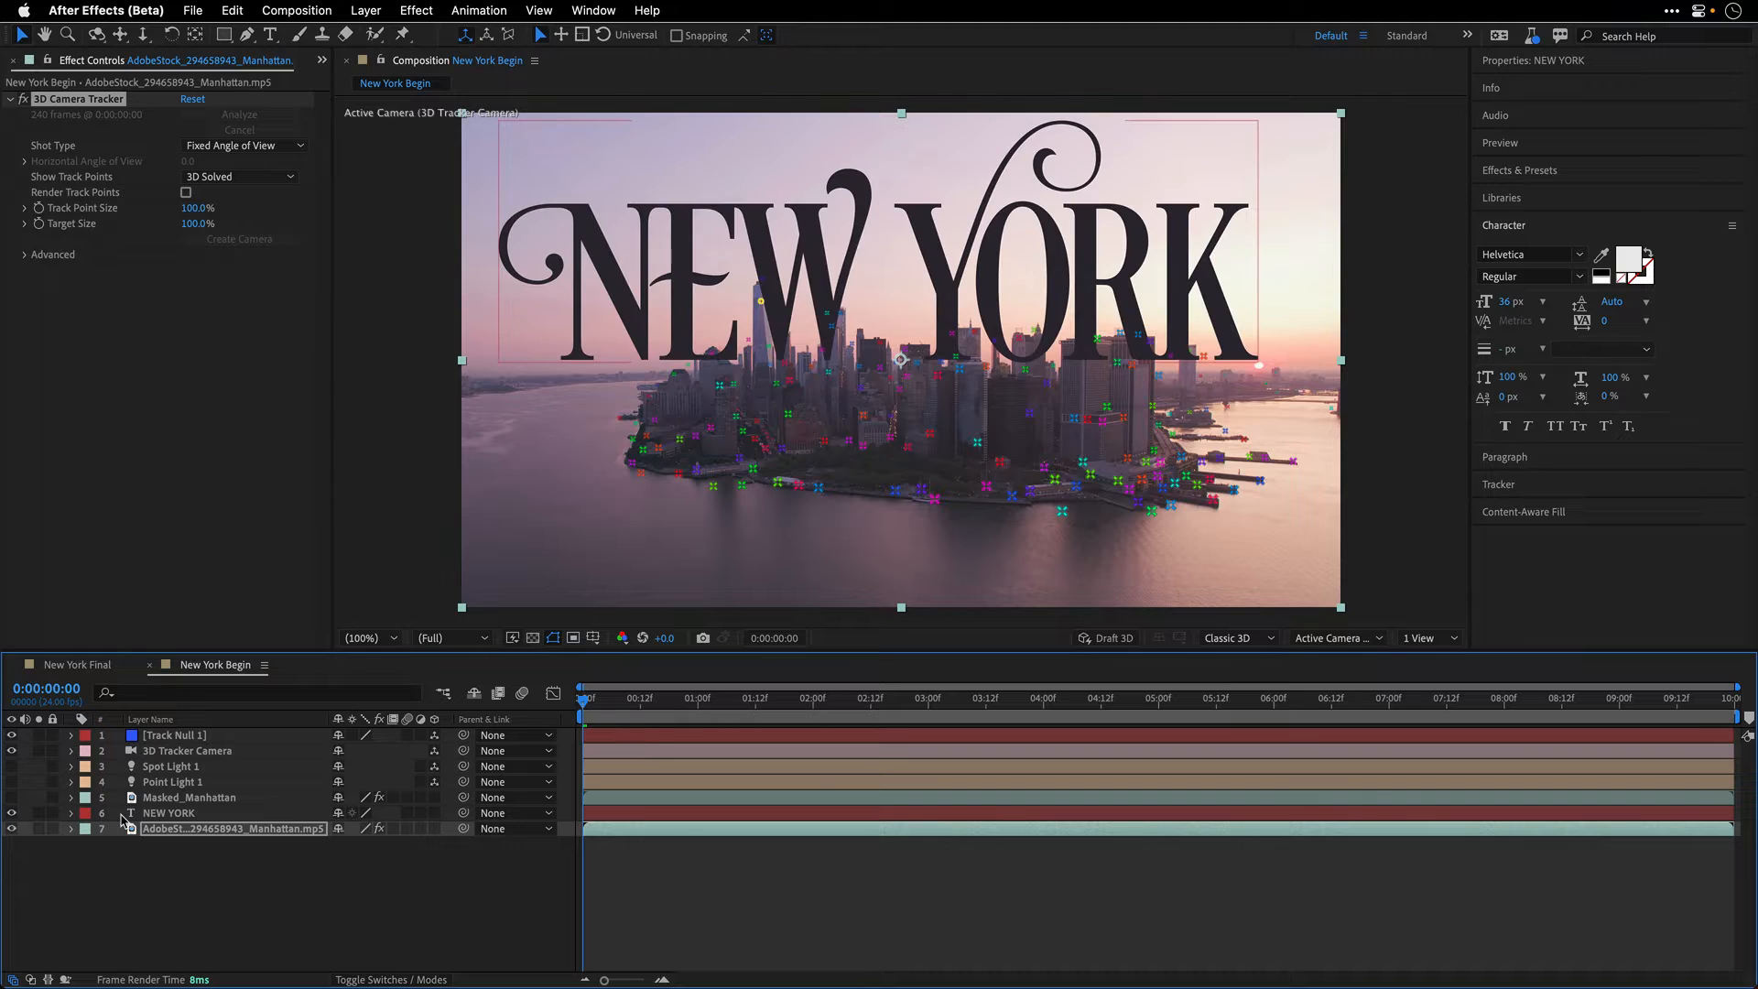
{"action": "left_click", "coordinate": [434, 813]}
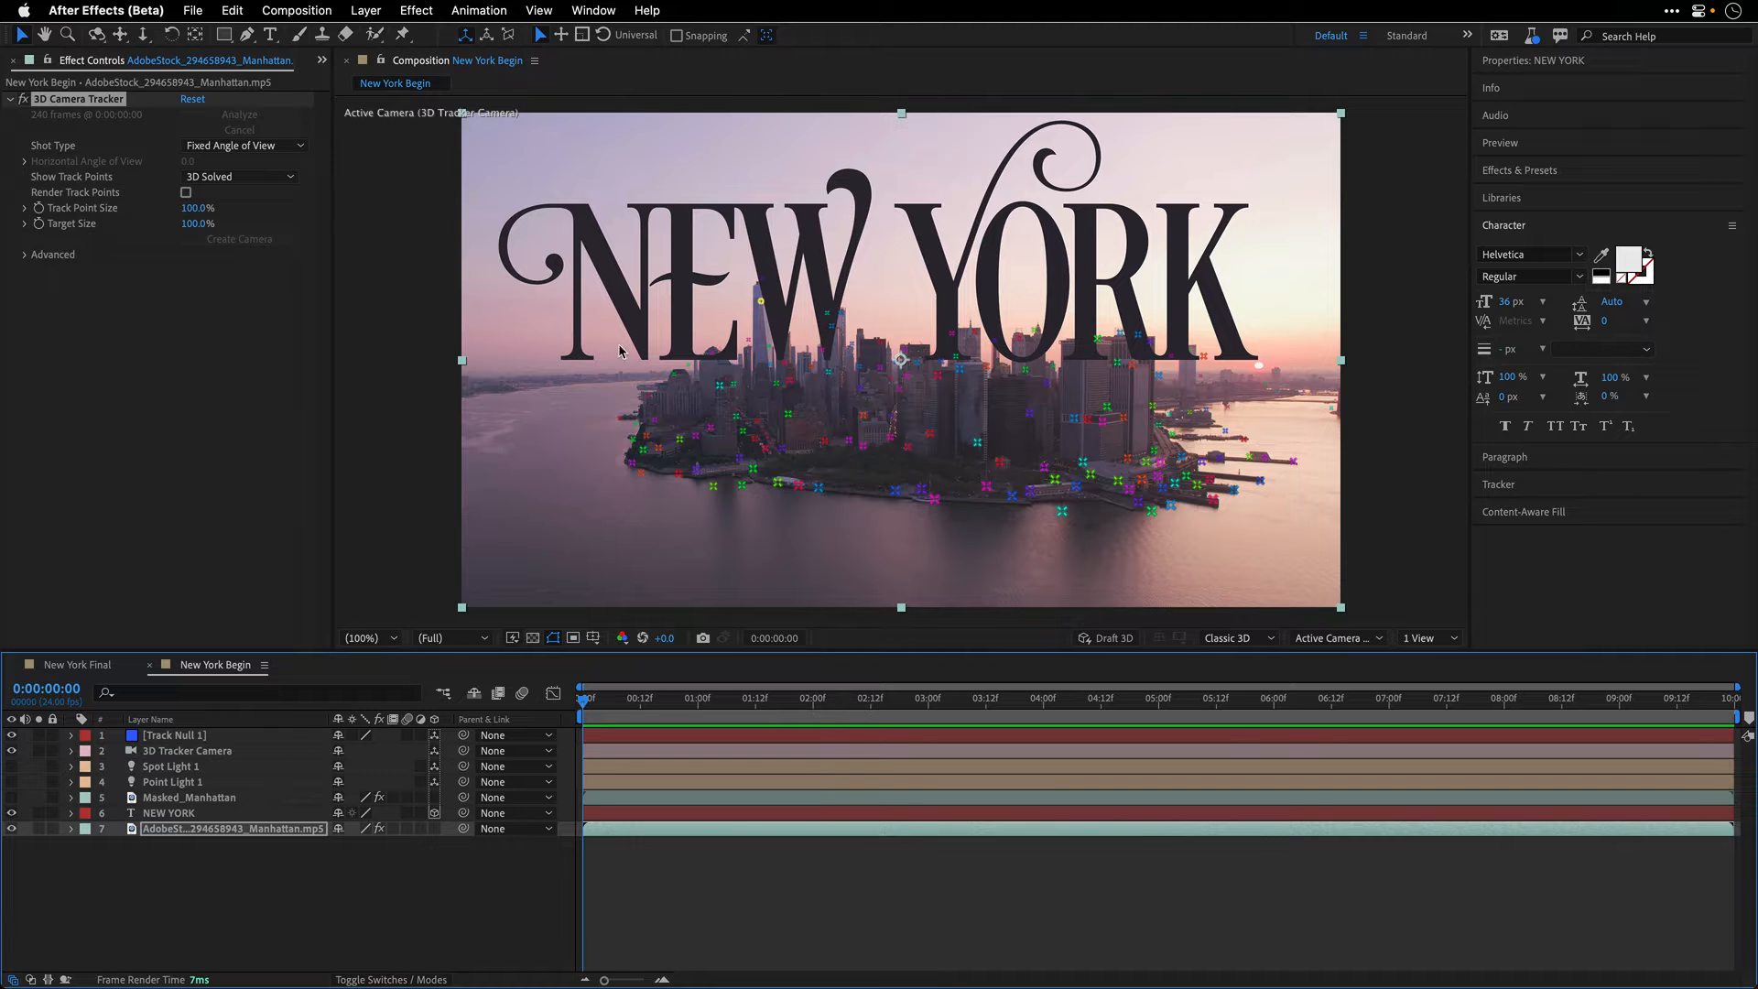
{"action": "left_click", "coordinate": [170, 812]}
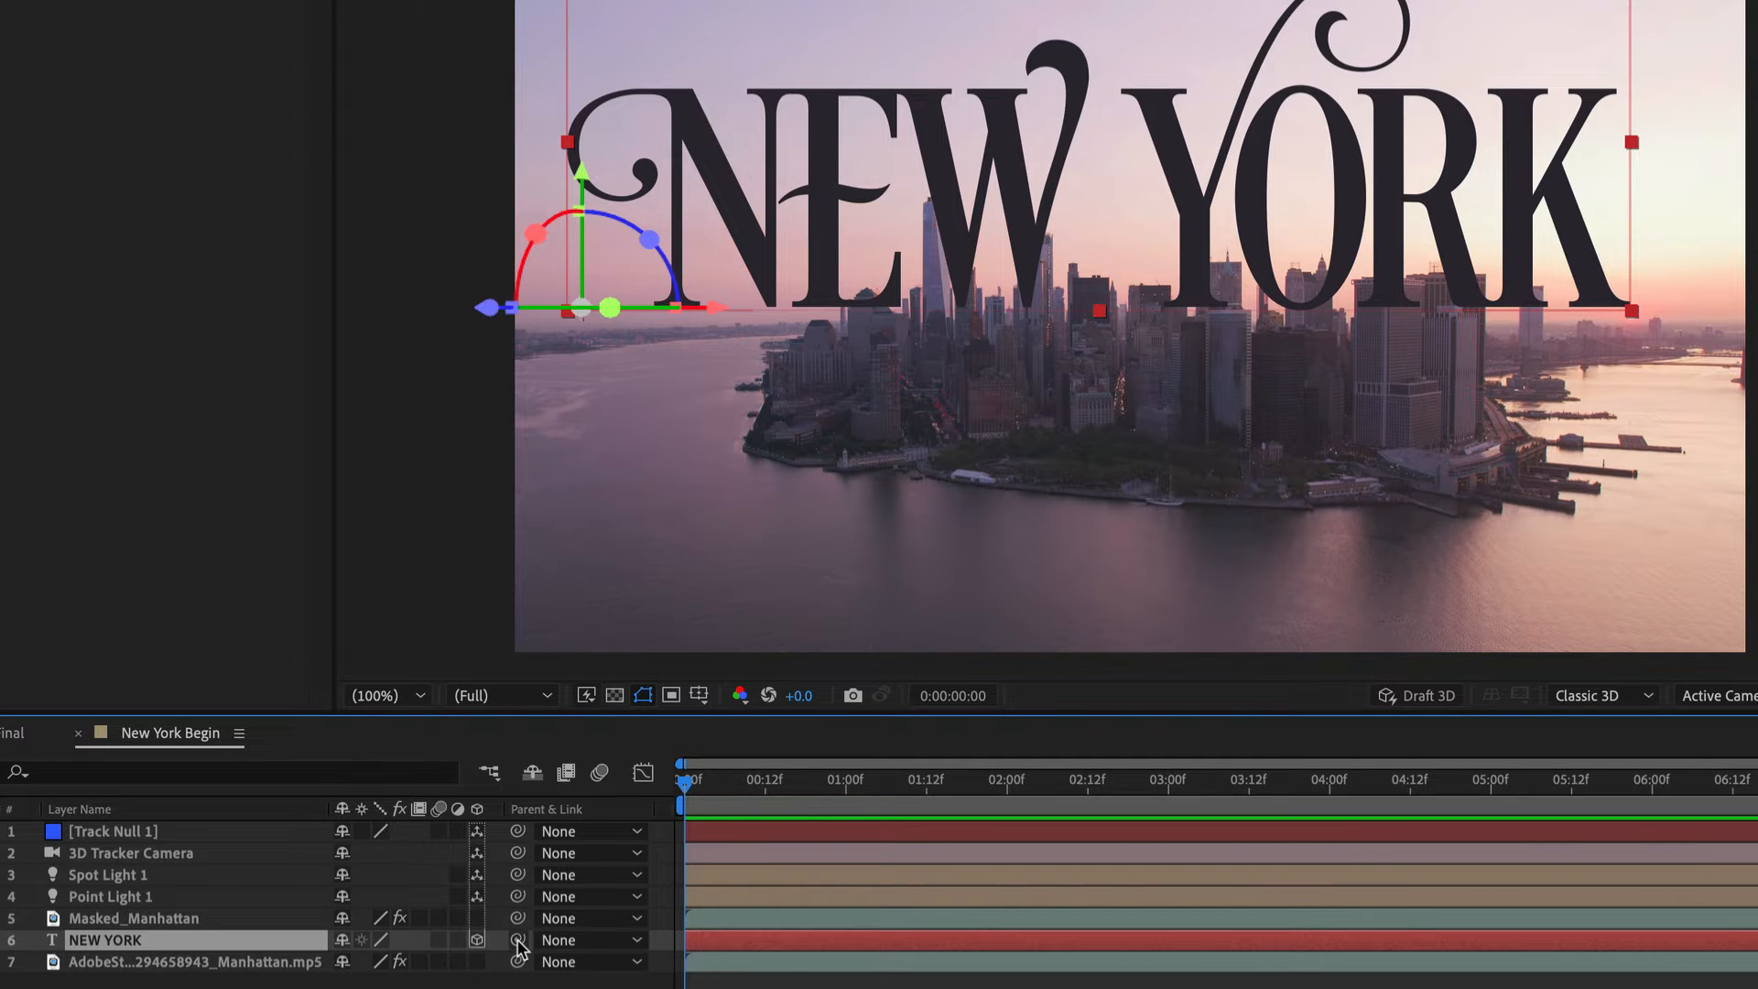
{"action": "left_click_drag", "start_coordinate": [517, 943], "coordinate": [108, 829]}
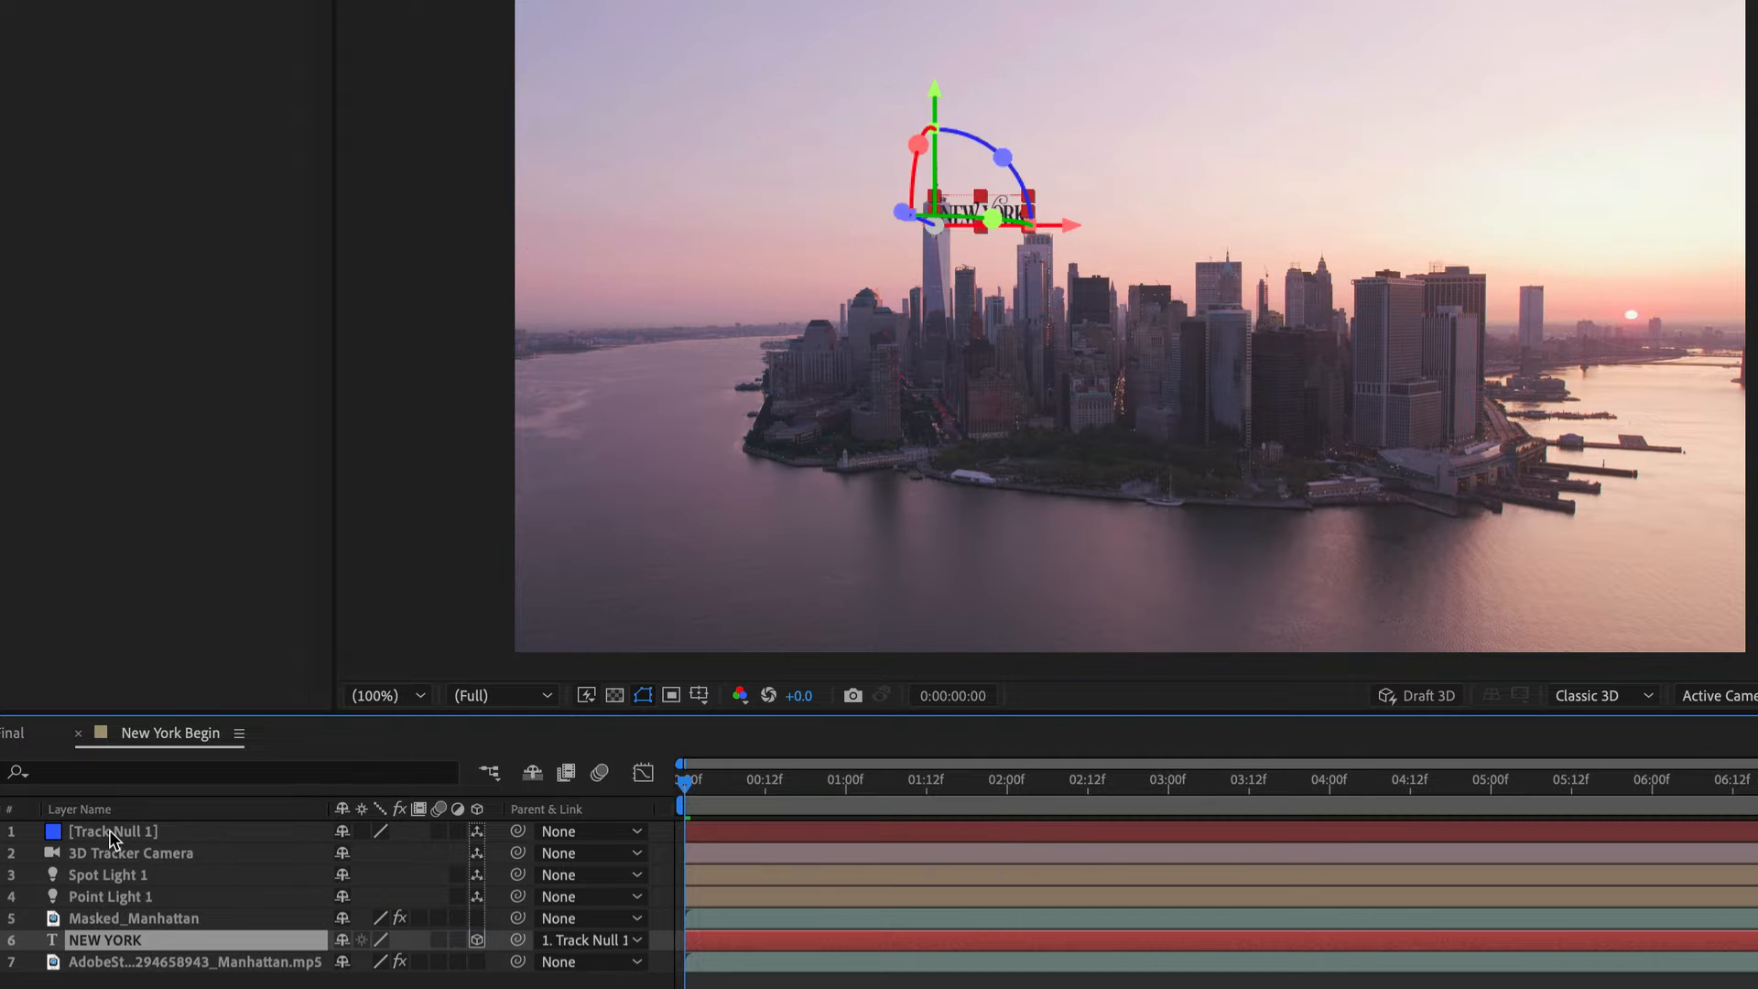
{"action": "key", "text": "space"}
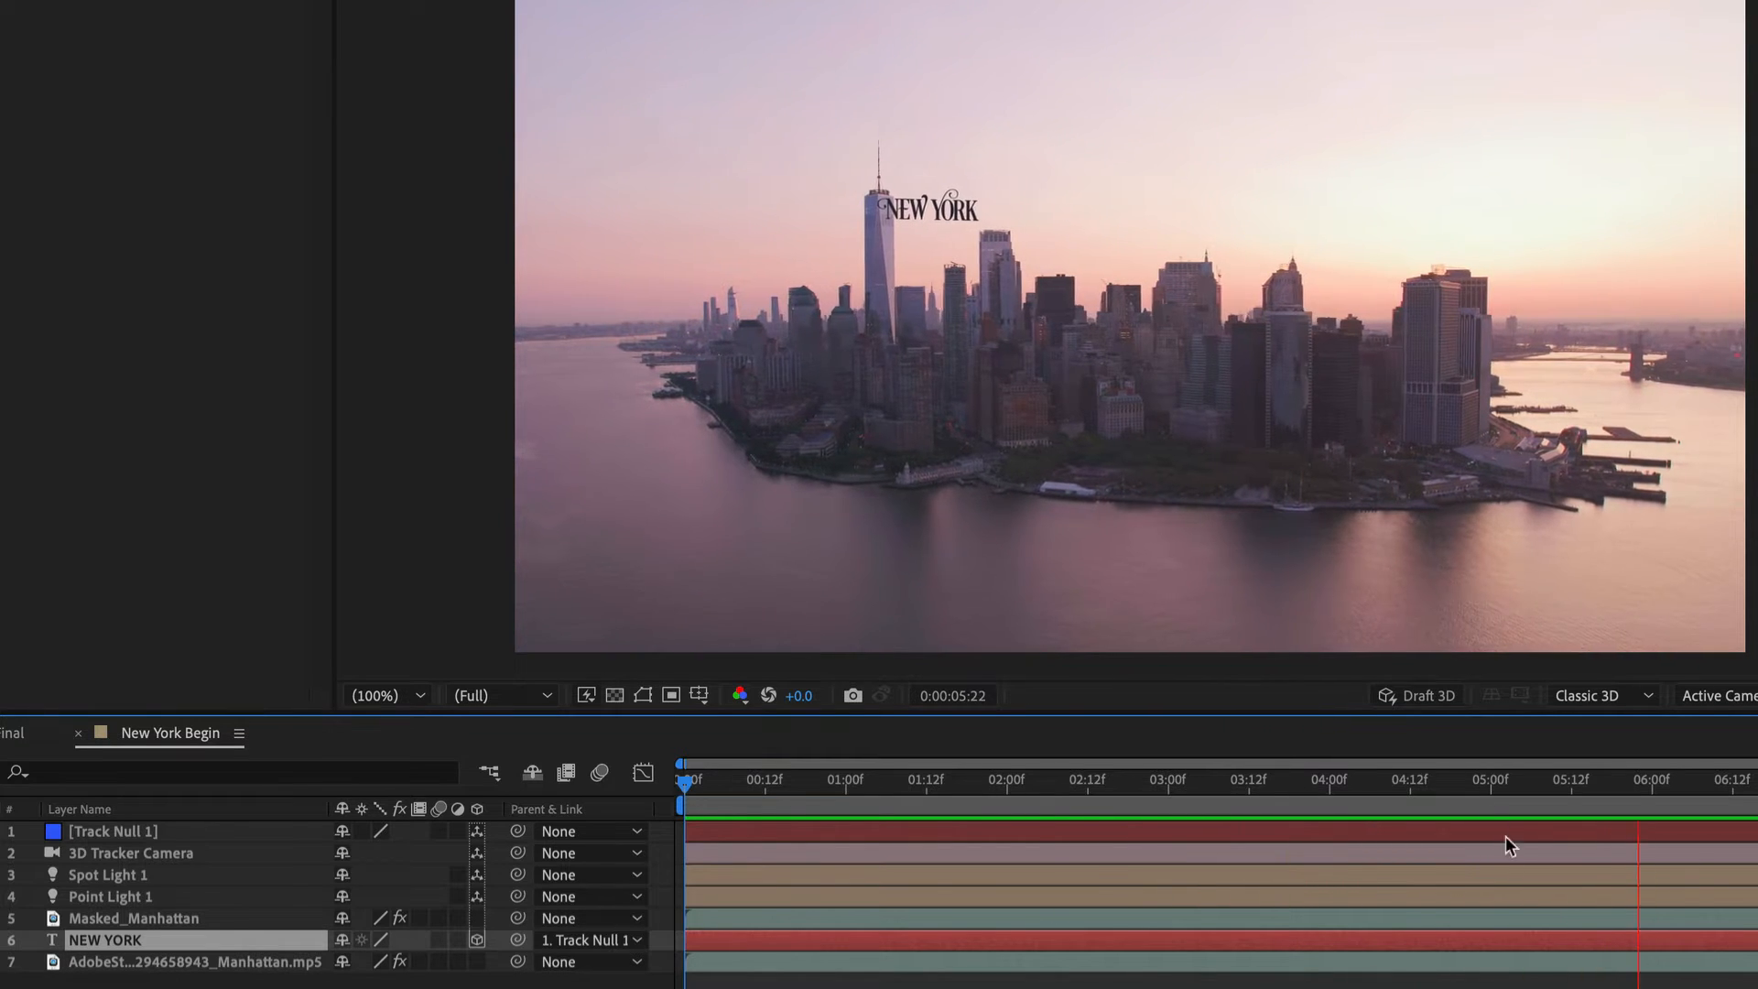
{"action": "key", "text": "space"}
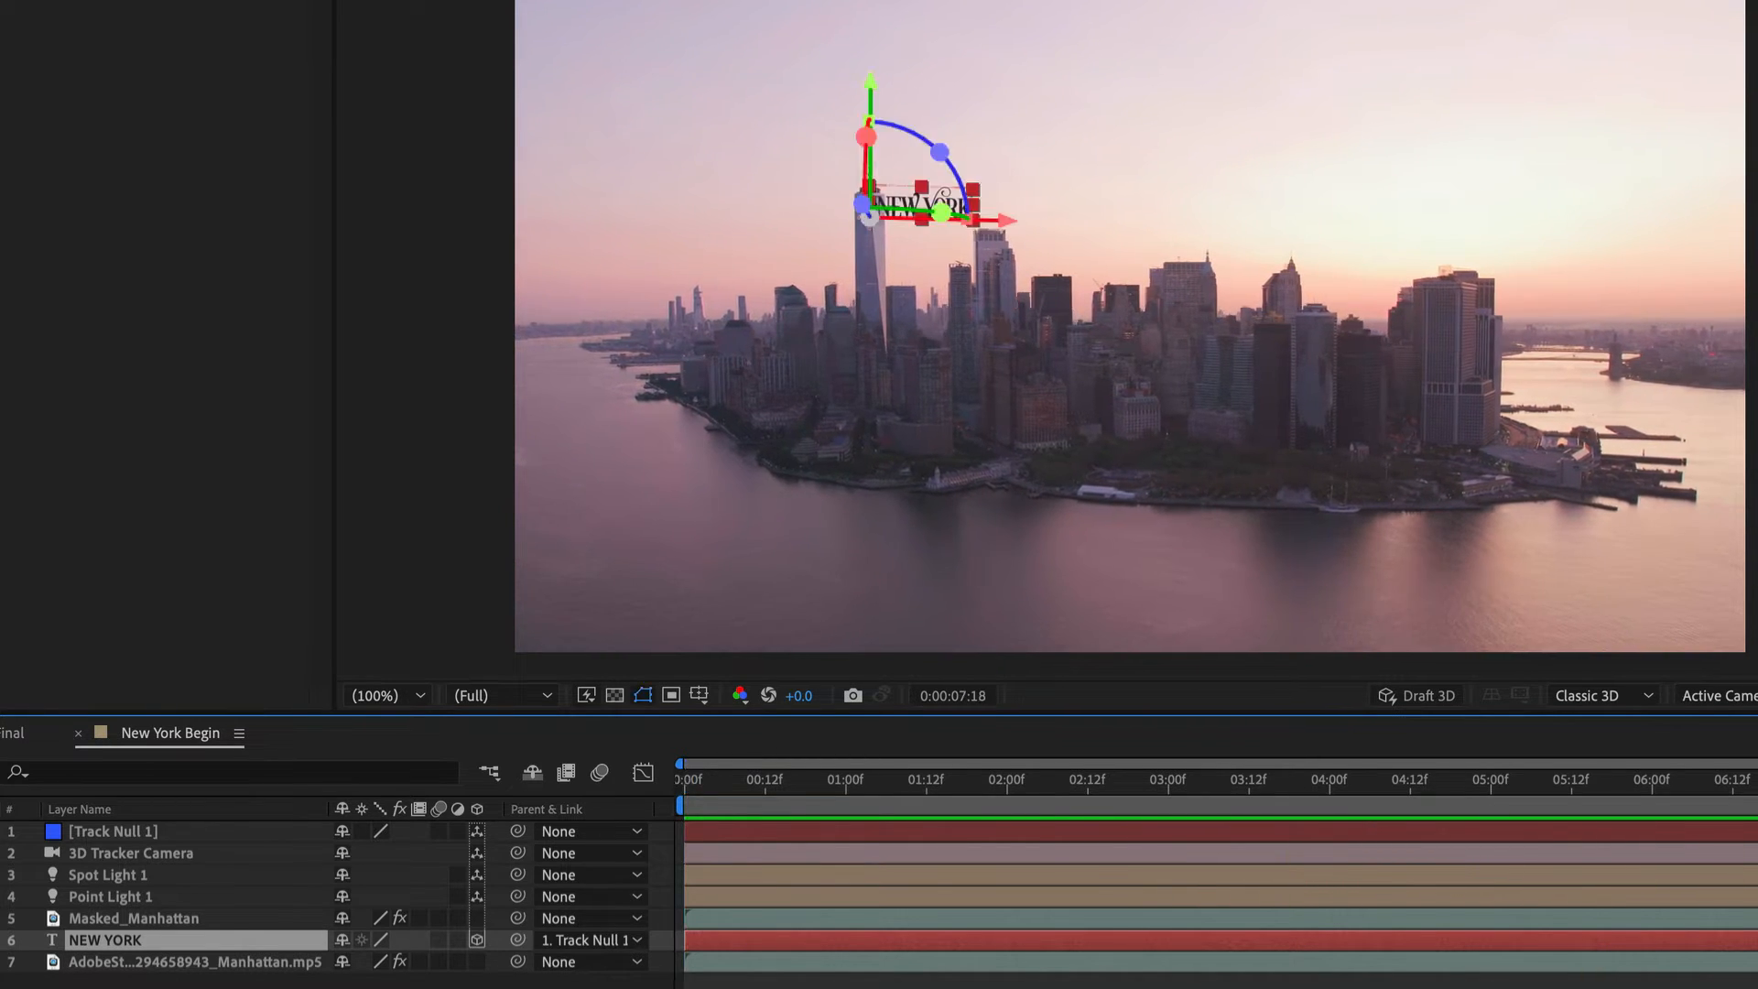
{"action": "left_click_drag", "start_coordinate": [1744, 778], "coordinate": [615, 791]}
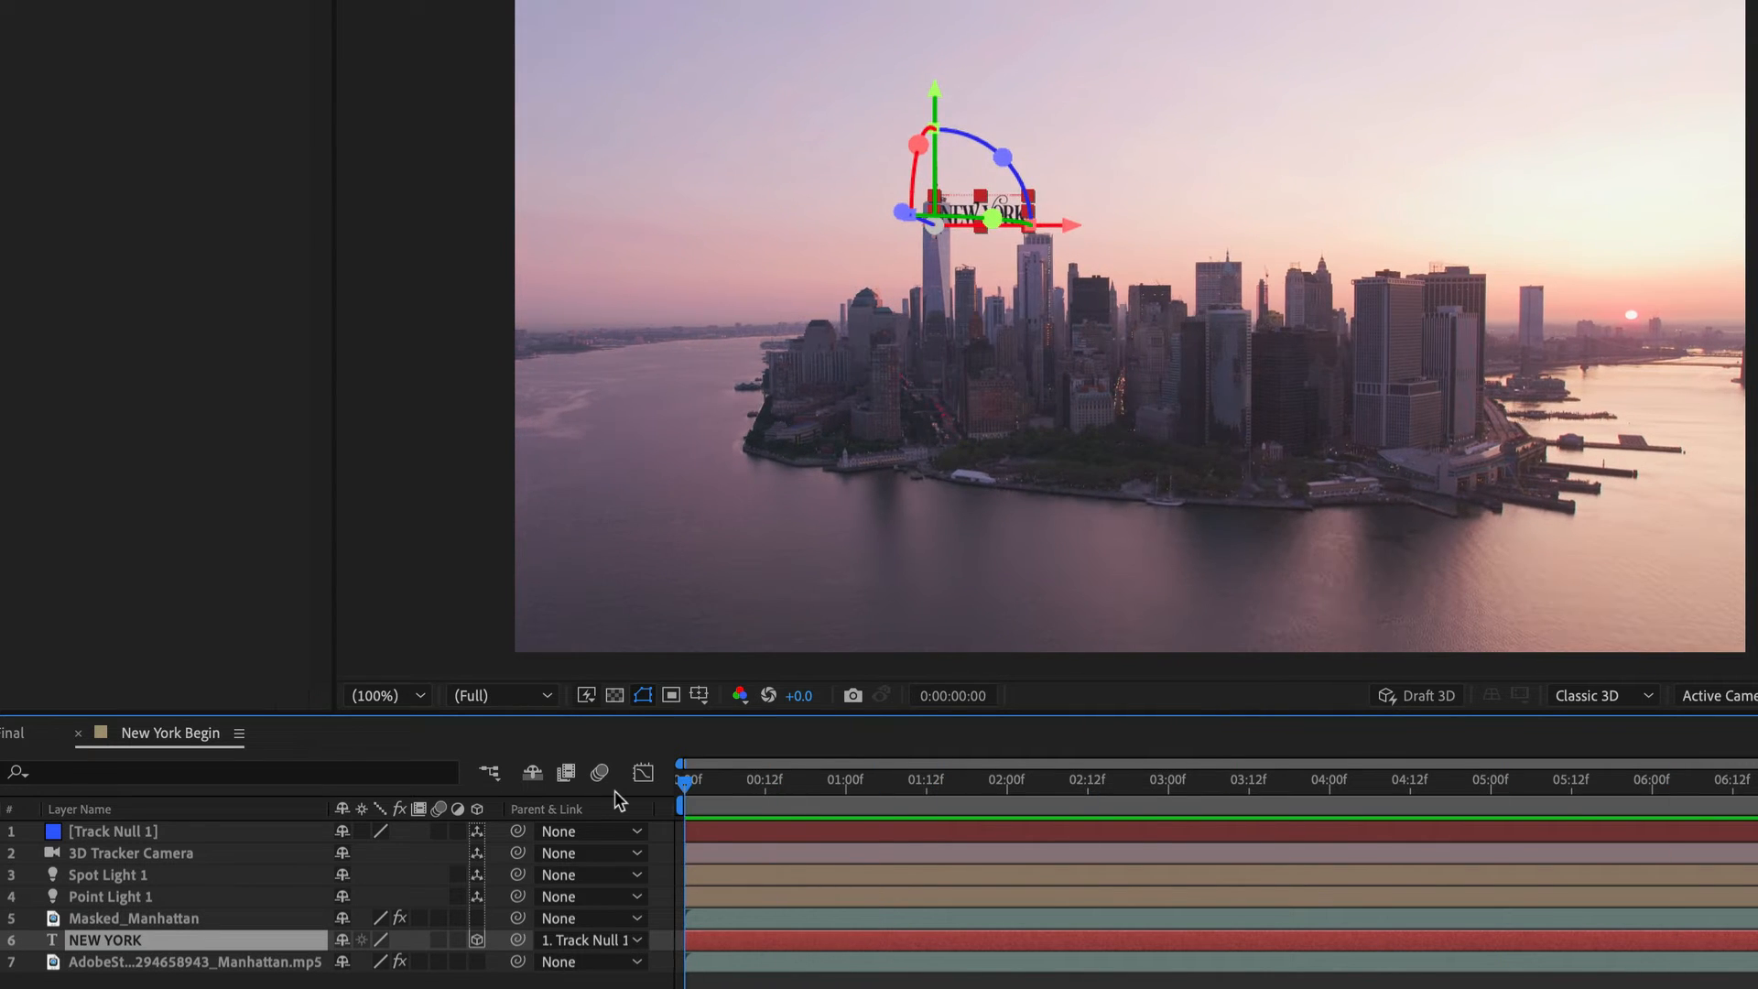
{"action": "left_click", "coordinate": [615, 791]}
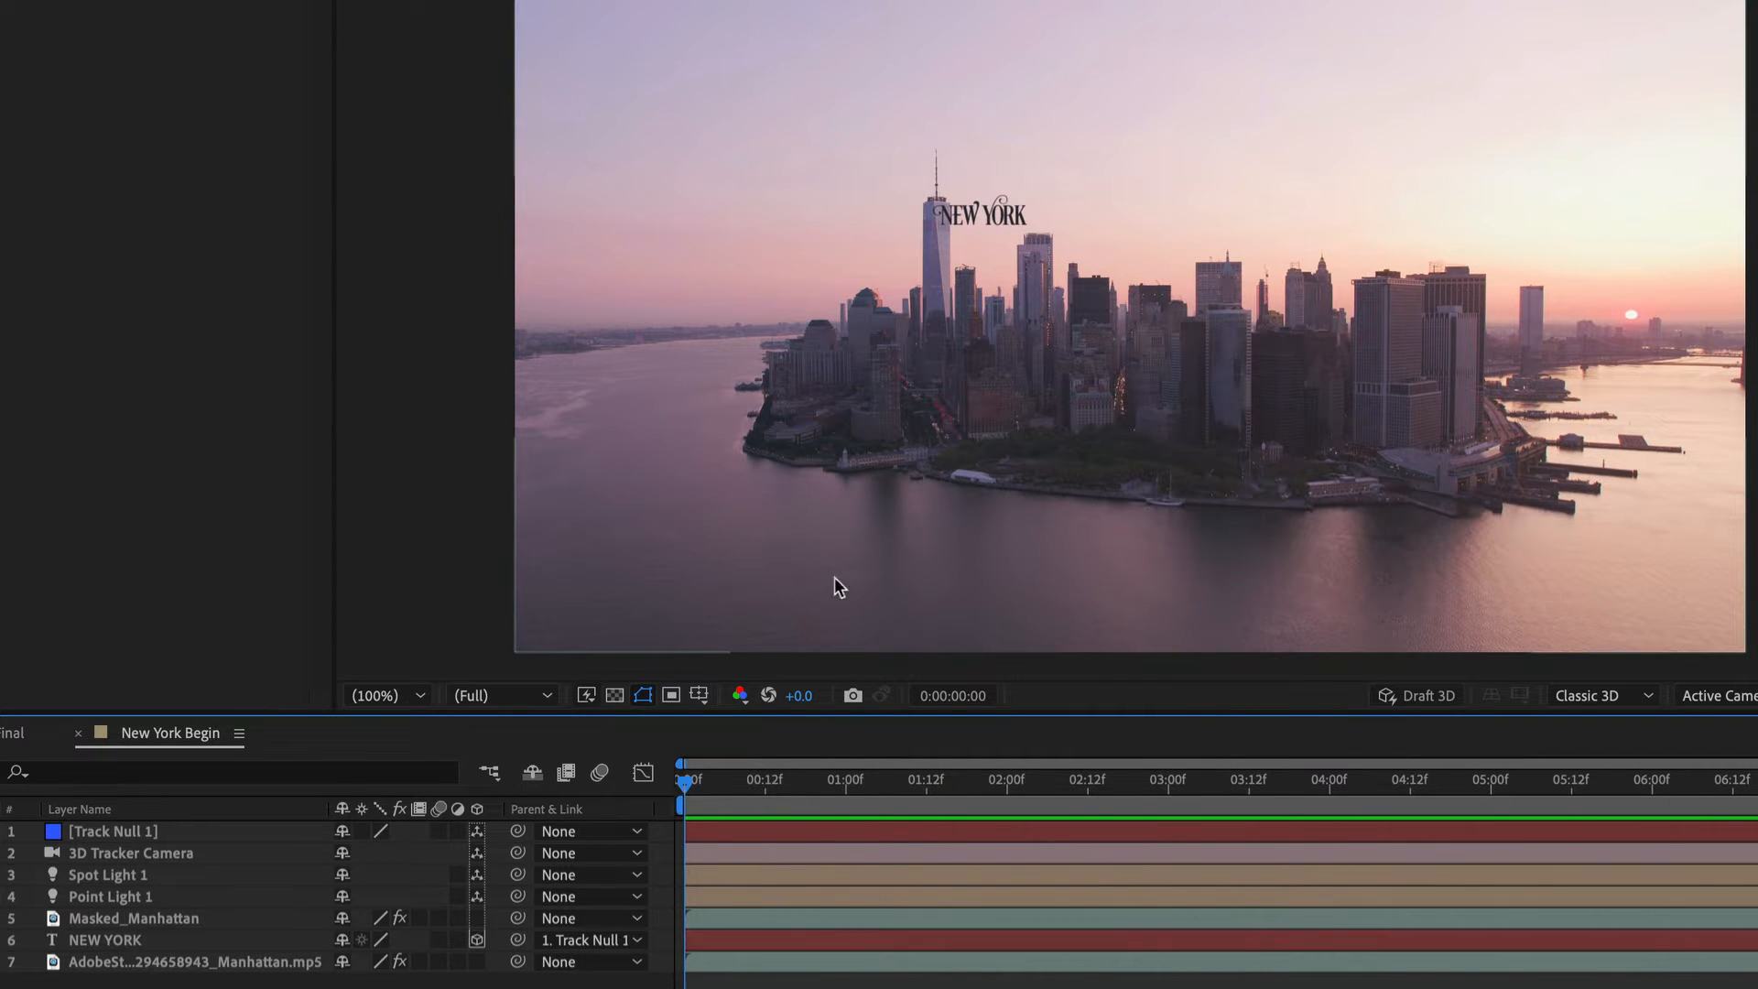
Step: Set the NEW YORK text layer's scale to 1000%
{"action": "left_click", "coordinate": [94, 941]}
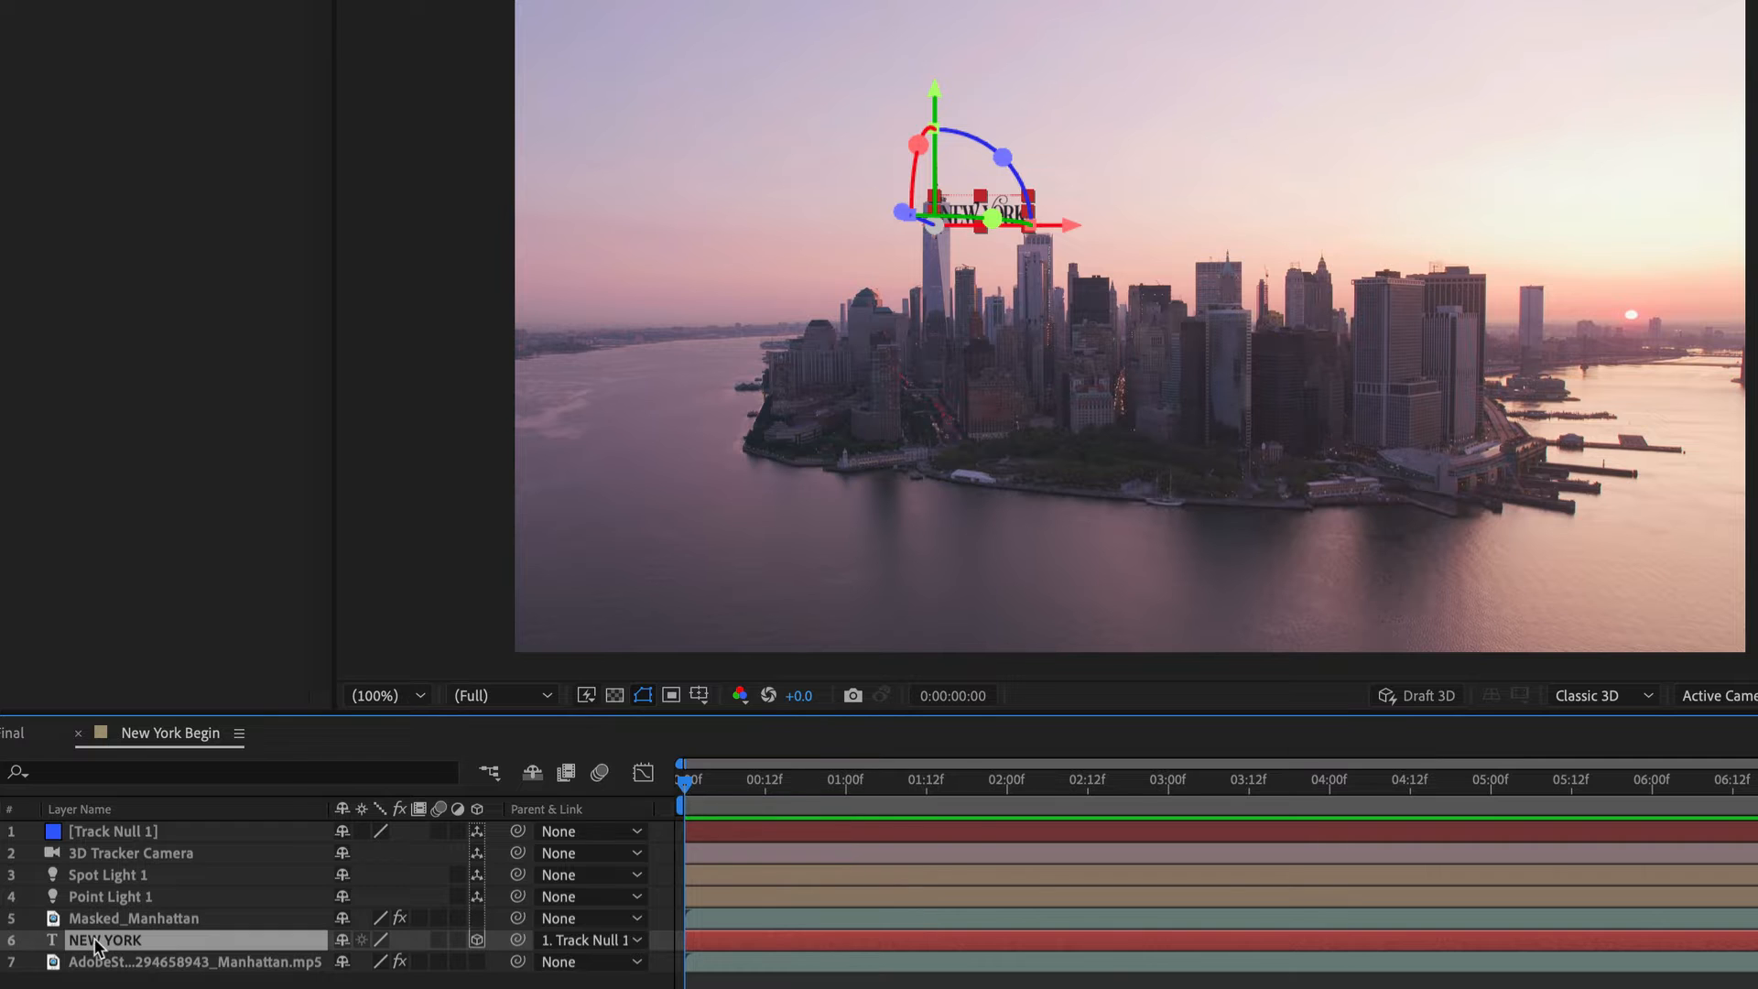
{"action": "key", "text": "s"}
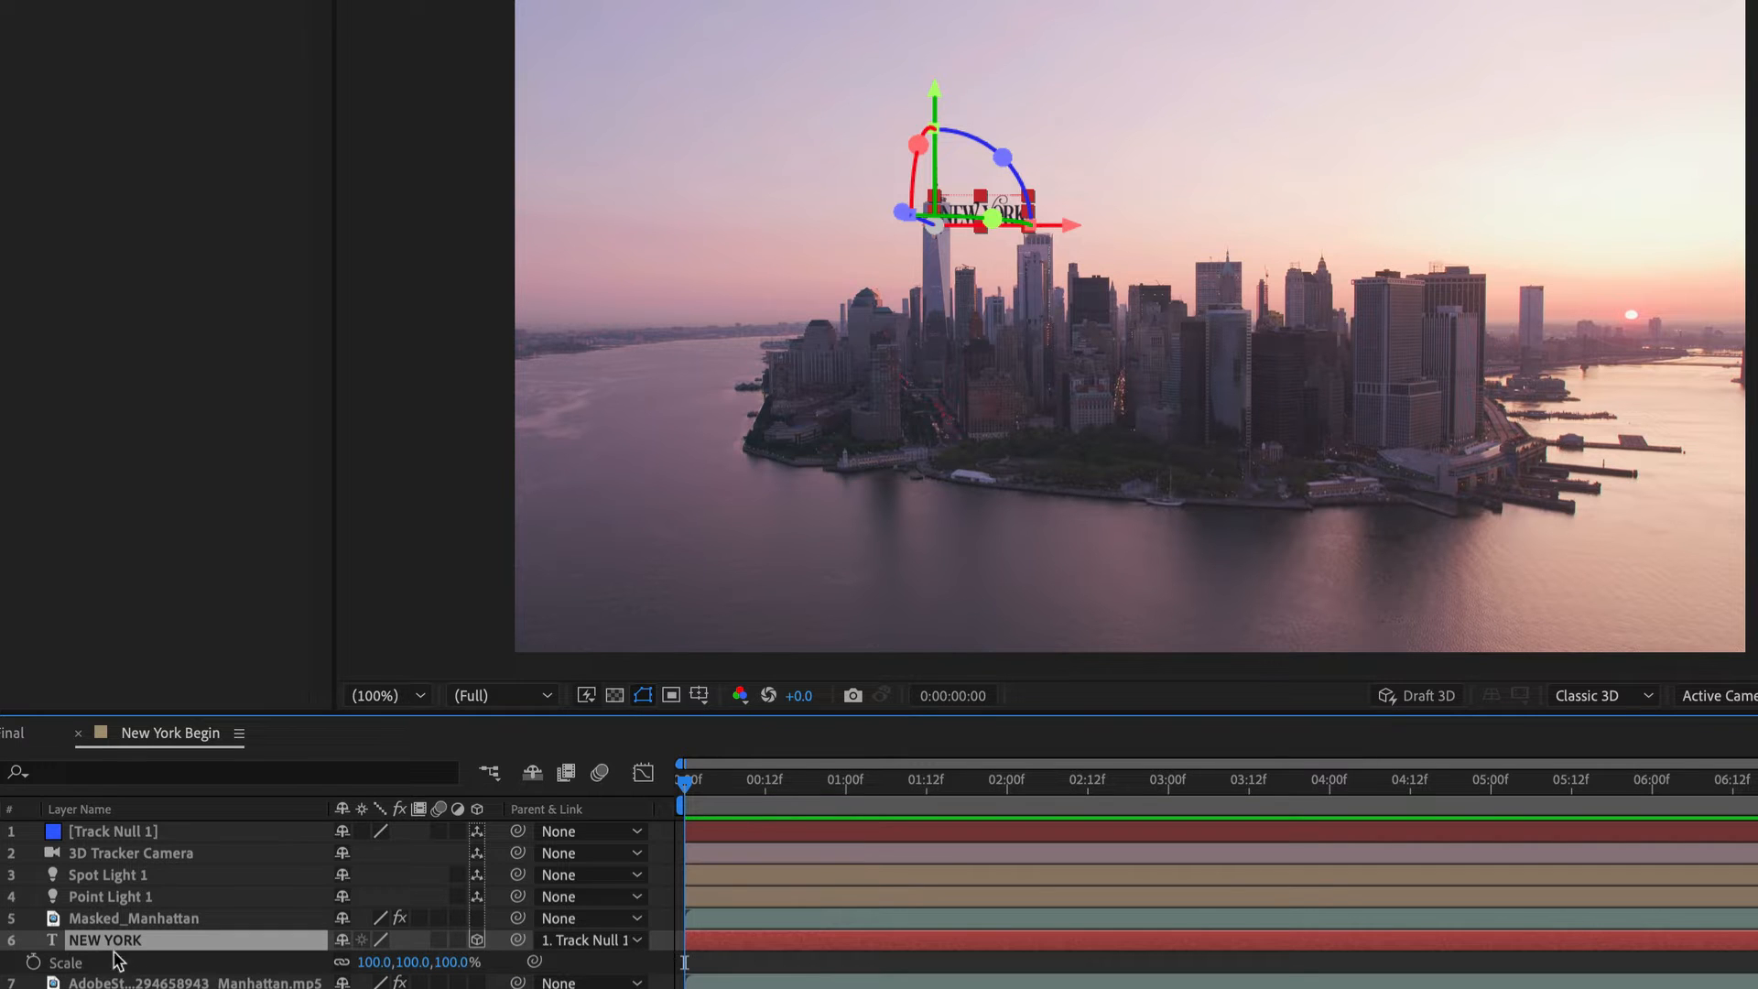
{"action": "left_click", "coordinate": [380, 961]}
{"action": "type", "text": "1000"}
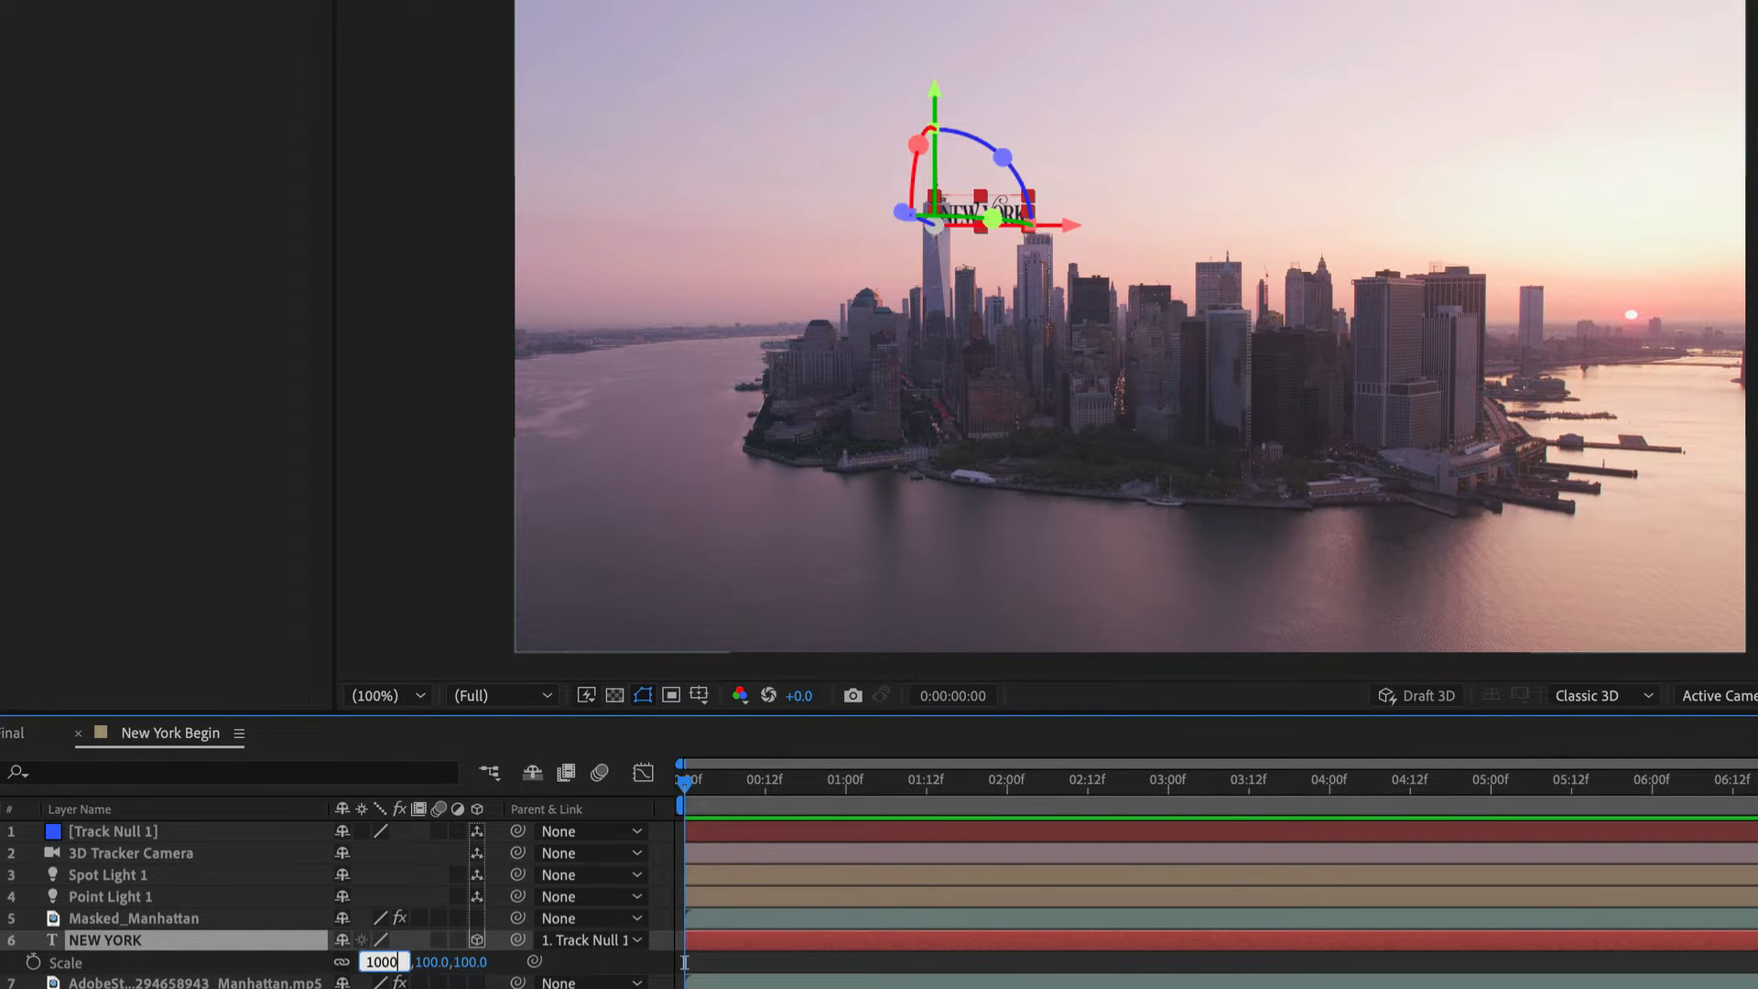
{"action": "key", "text": "Return"}
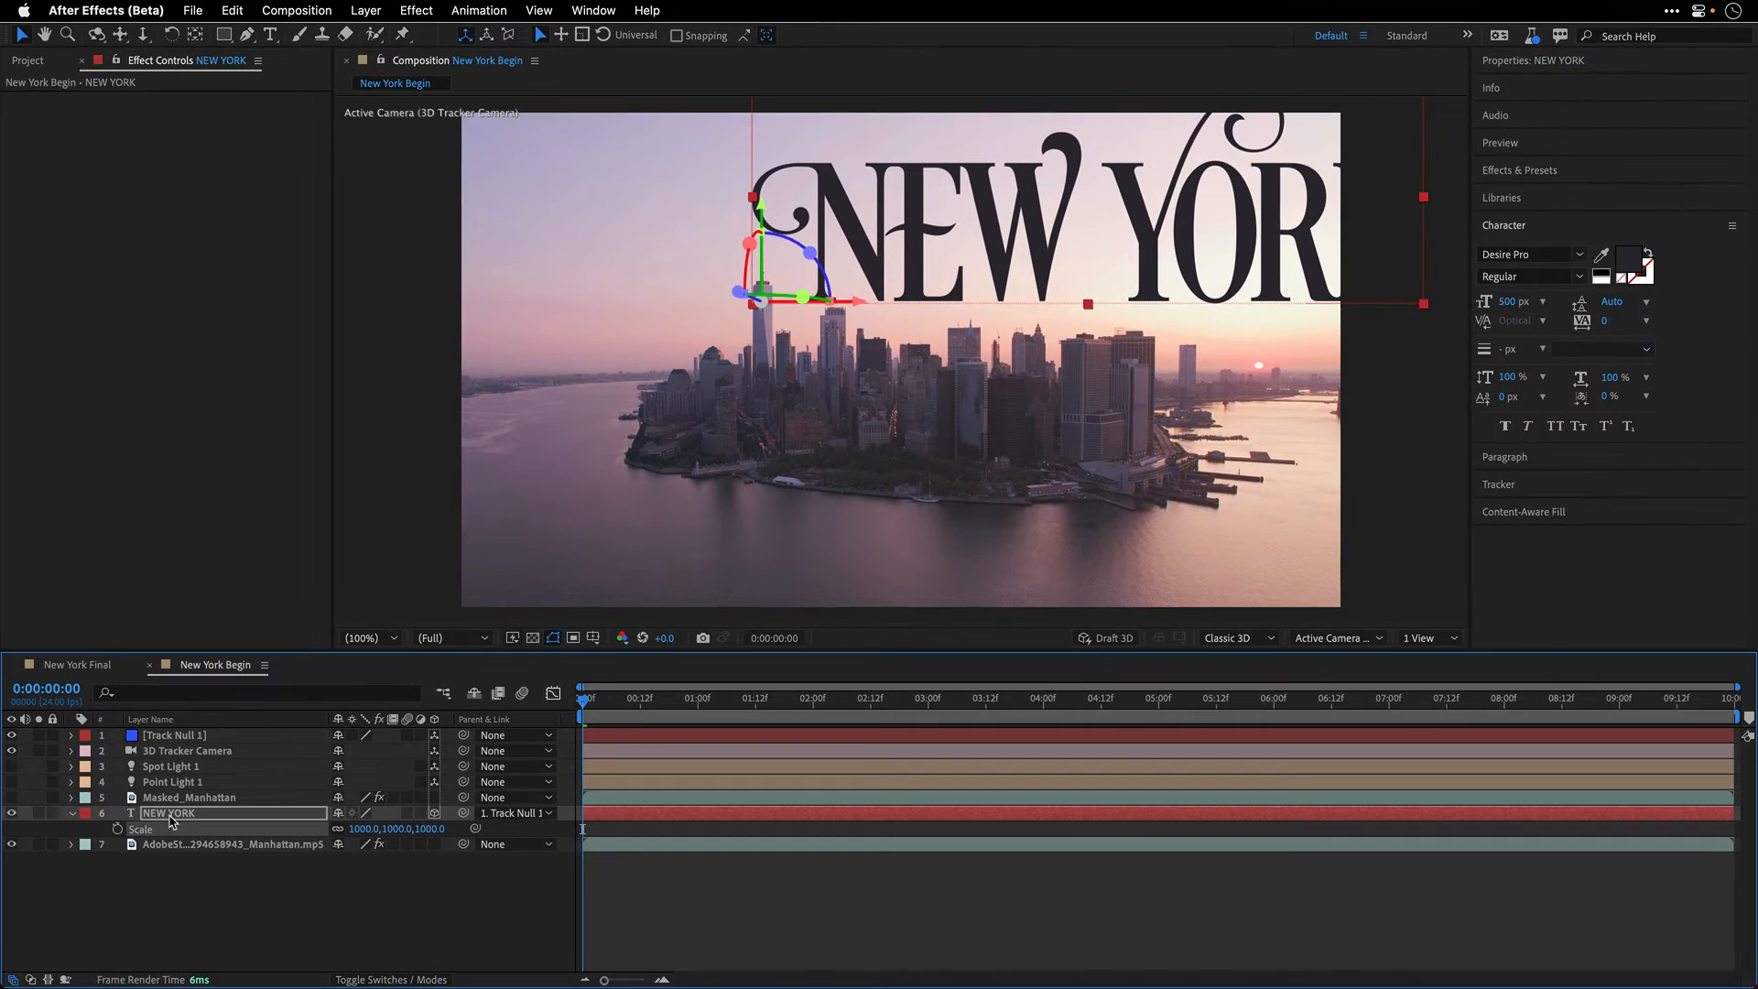
Step: Reposition the NEW YORK text along its X and Y axes so it spans the skyline with its baseline near the horizon
{"action": "left_click_drag", "start_coordinate": [760, 212], "coordinate": [761, 310]}
{"action": "left_click_drag", "start_coordinate": [874, 398], "coordinate": [676, 398]}
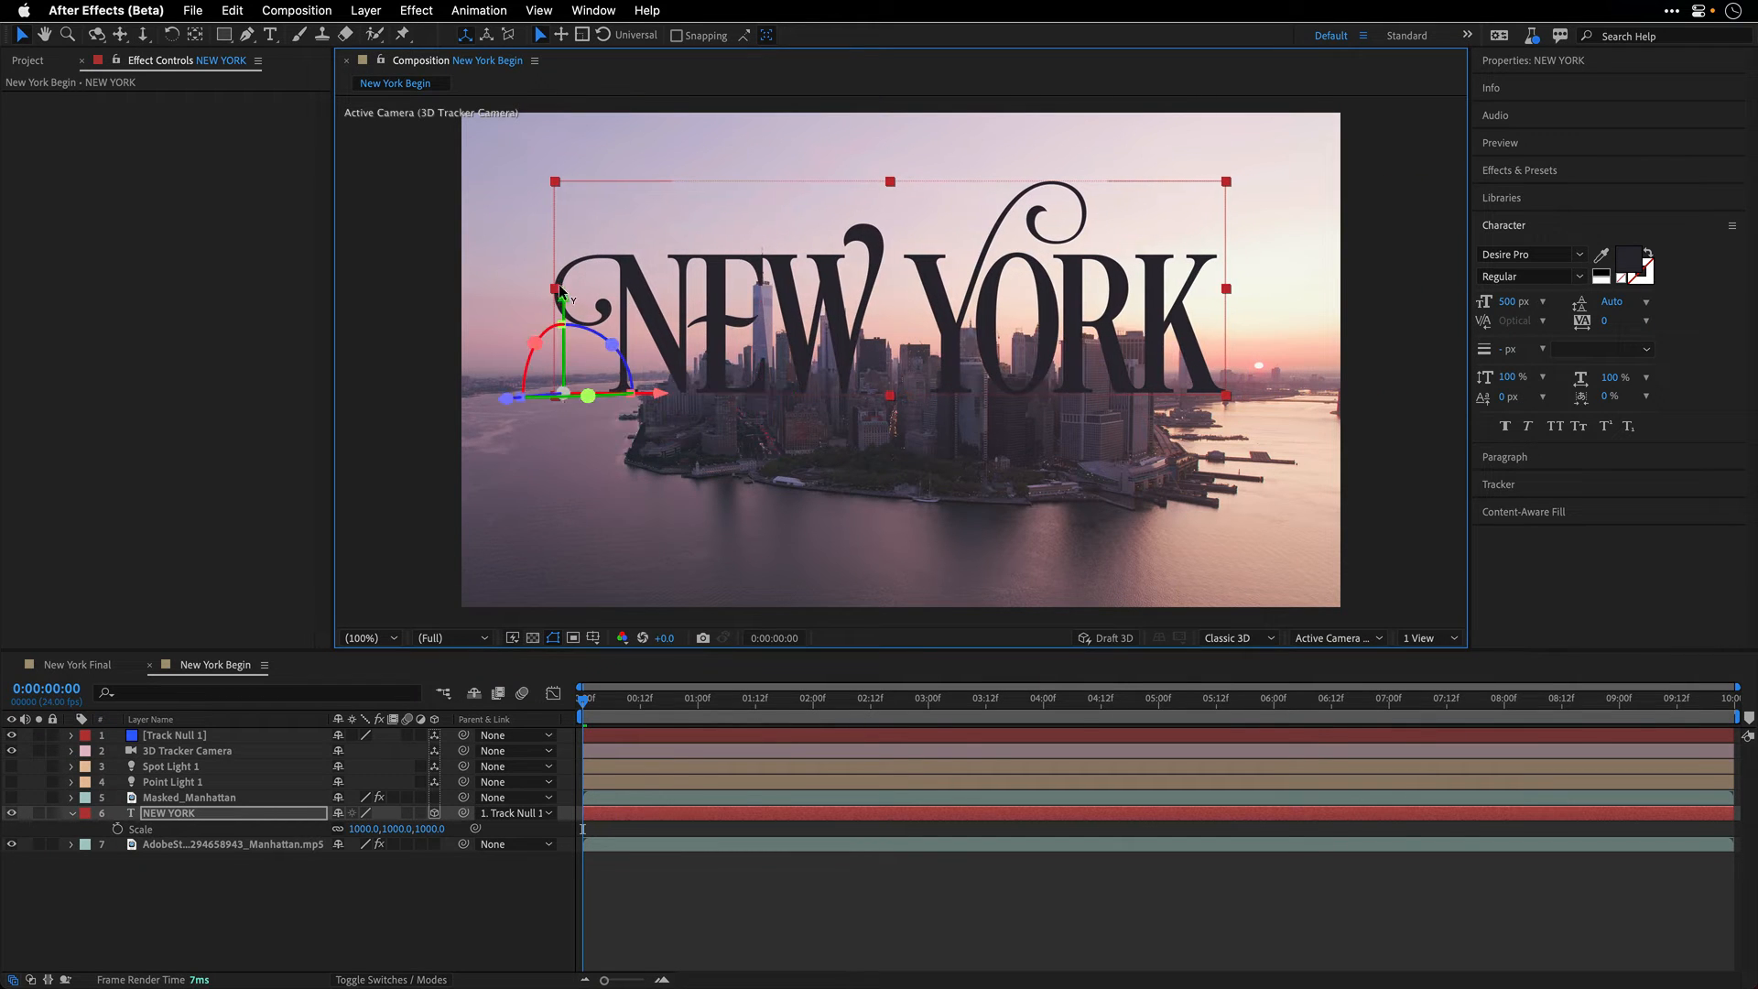
{"action": "left_click_drag", "start_coordinate": [560, 290], "coordinate": [568, 276]}
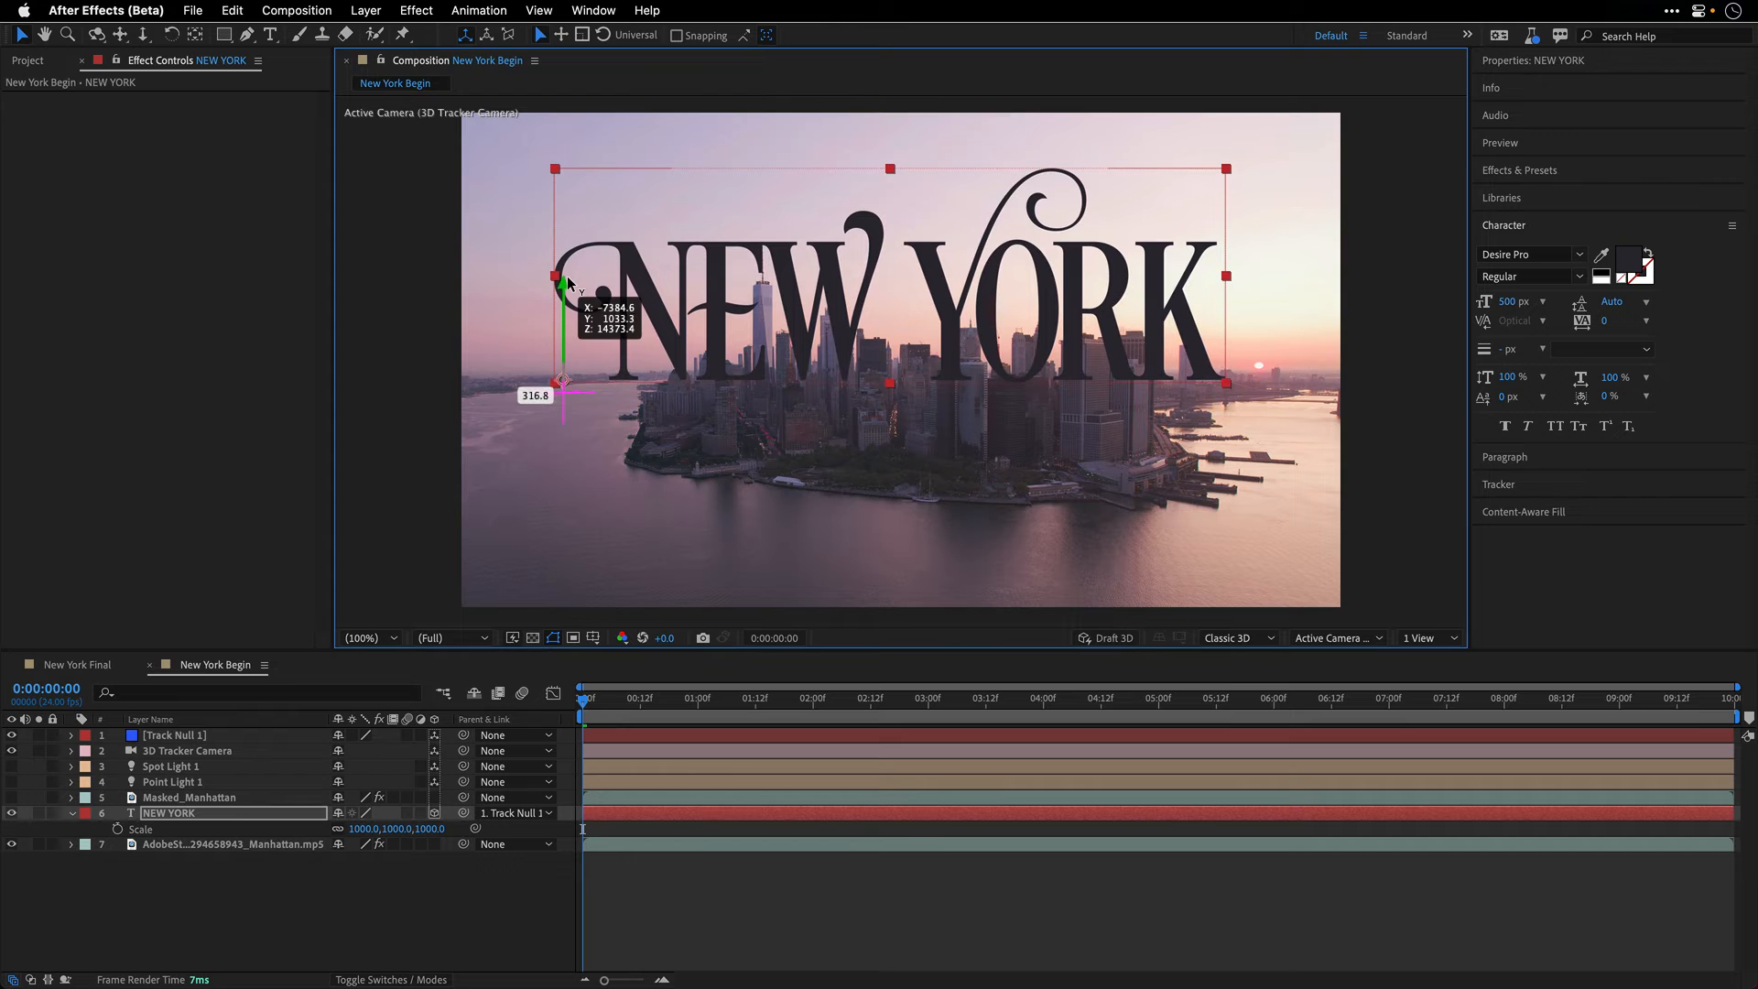
{"action": "left_click_drag", "start_coordinate": [665, 383], "coordinate": [703, 382]}
{"action": "left_click_drag", "start_coordinate": [600, 282], "coordinate": [602, 271]}
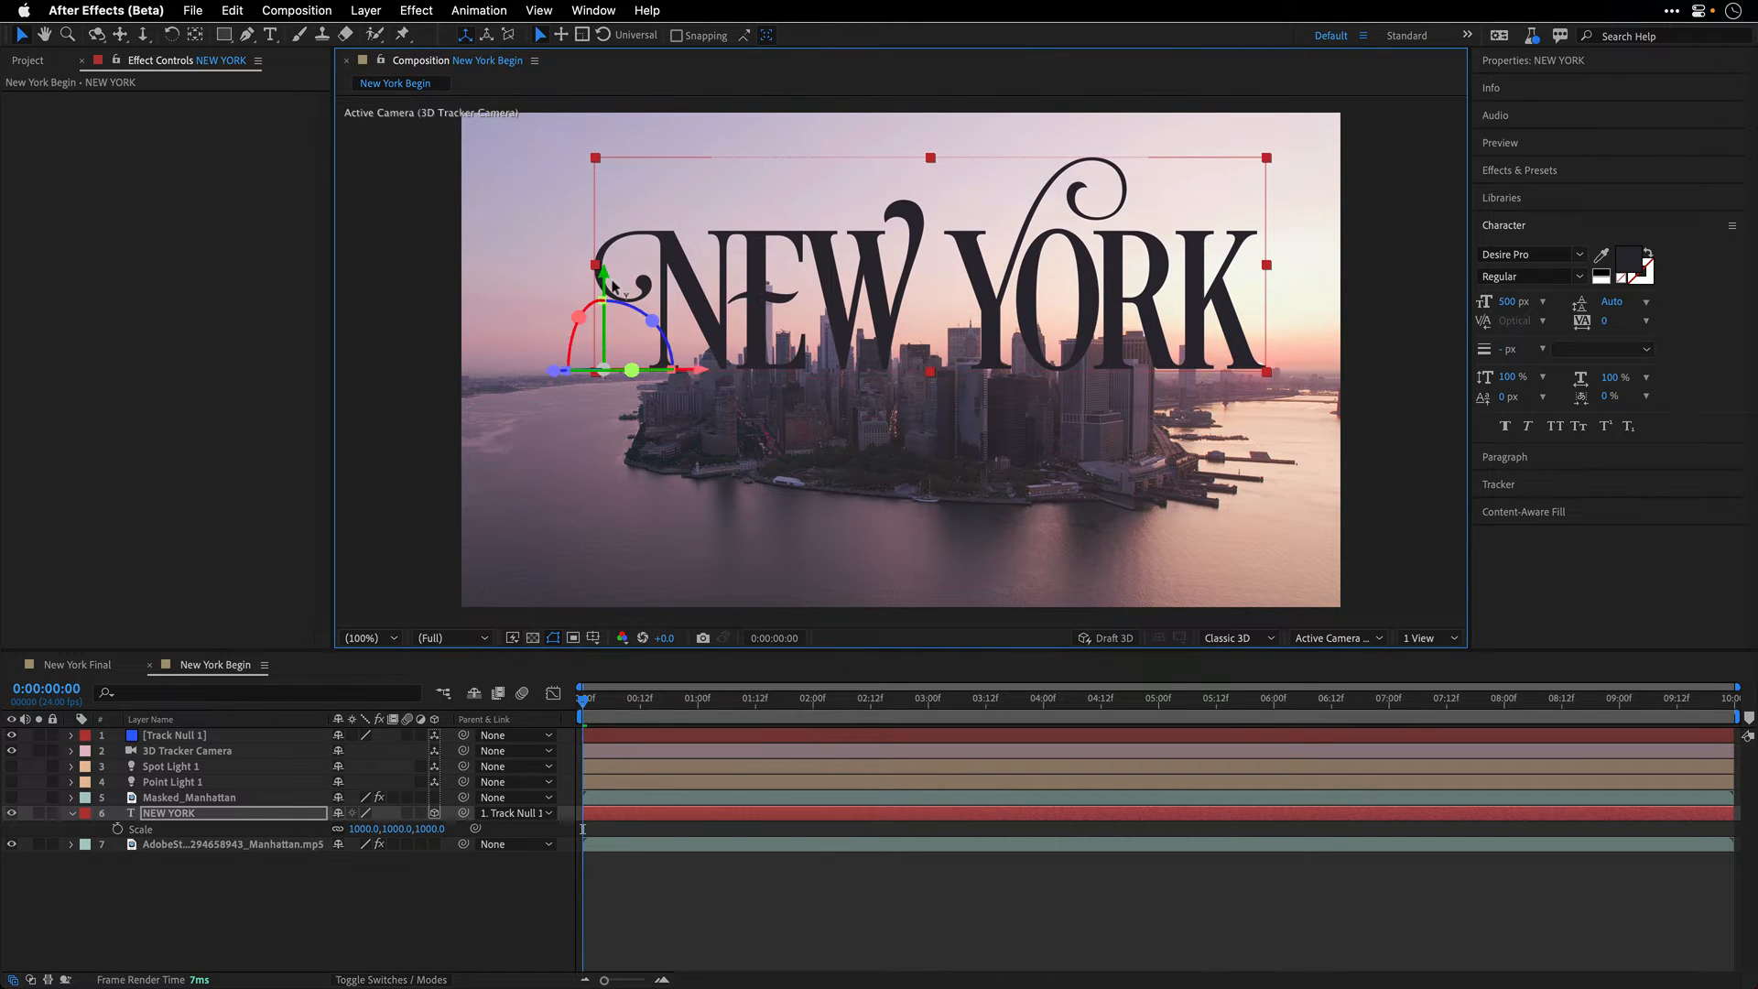
{"action": "mouse_move", "coordinate": [698, 371]}
{"action": "left_mouse_down"}
{"action": "mouse_move", "coordinate": [719, 363]}
{"action": "mouse_move", "coordinate": [702, 354]}
{"action": "left_mouse_up"}
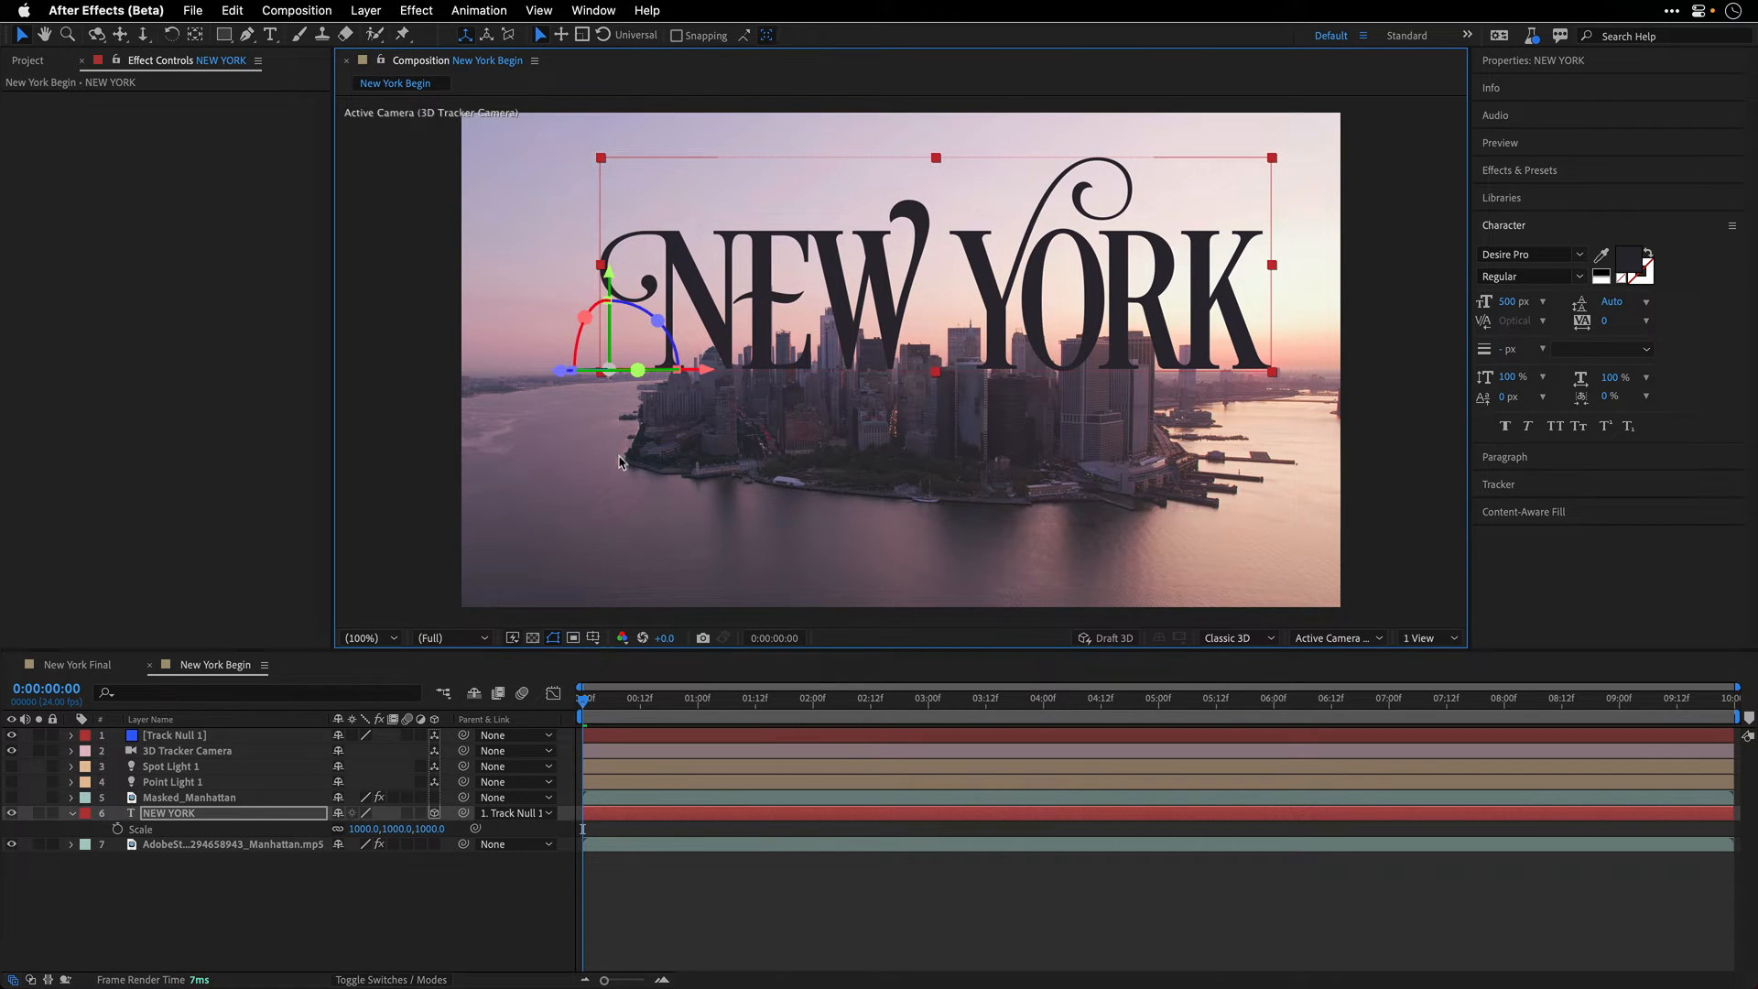
Step: Show the Masked_Manhattan layer over the NEW YORK text and nudge the text slightly down along its Y axis behind the skyline
{"action": "left_click", "coordinate": [163, 797]}
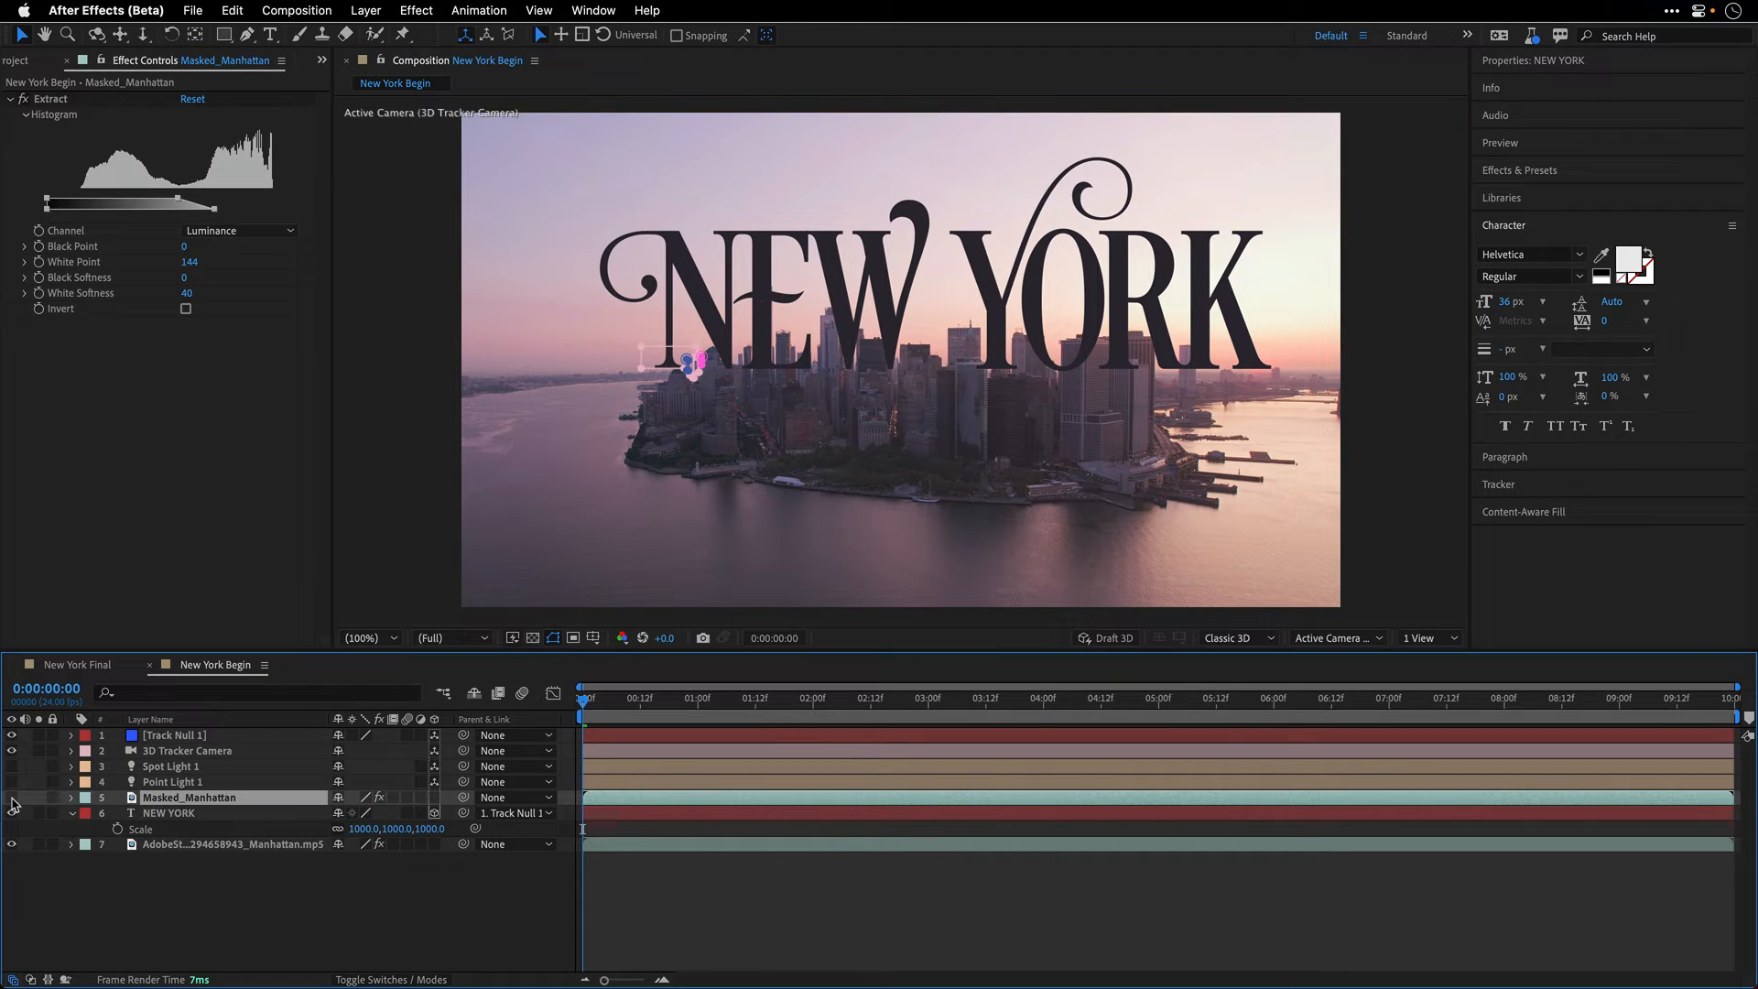
{"action": "left_click", "coordinate": [12, 800]}
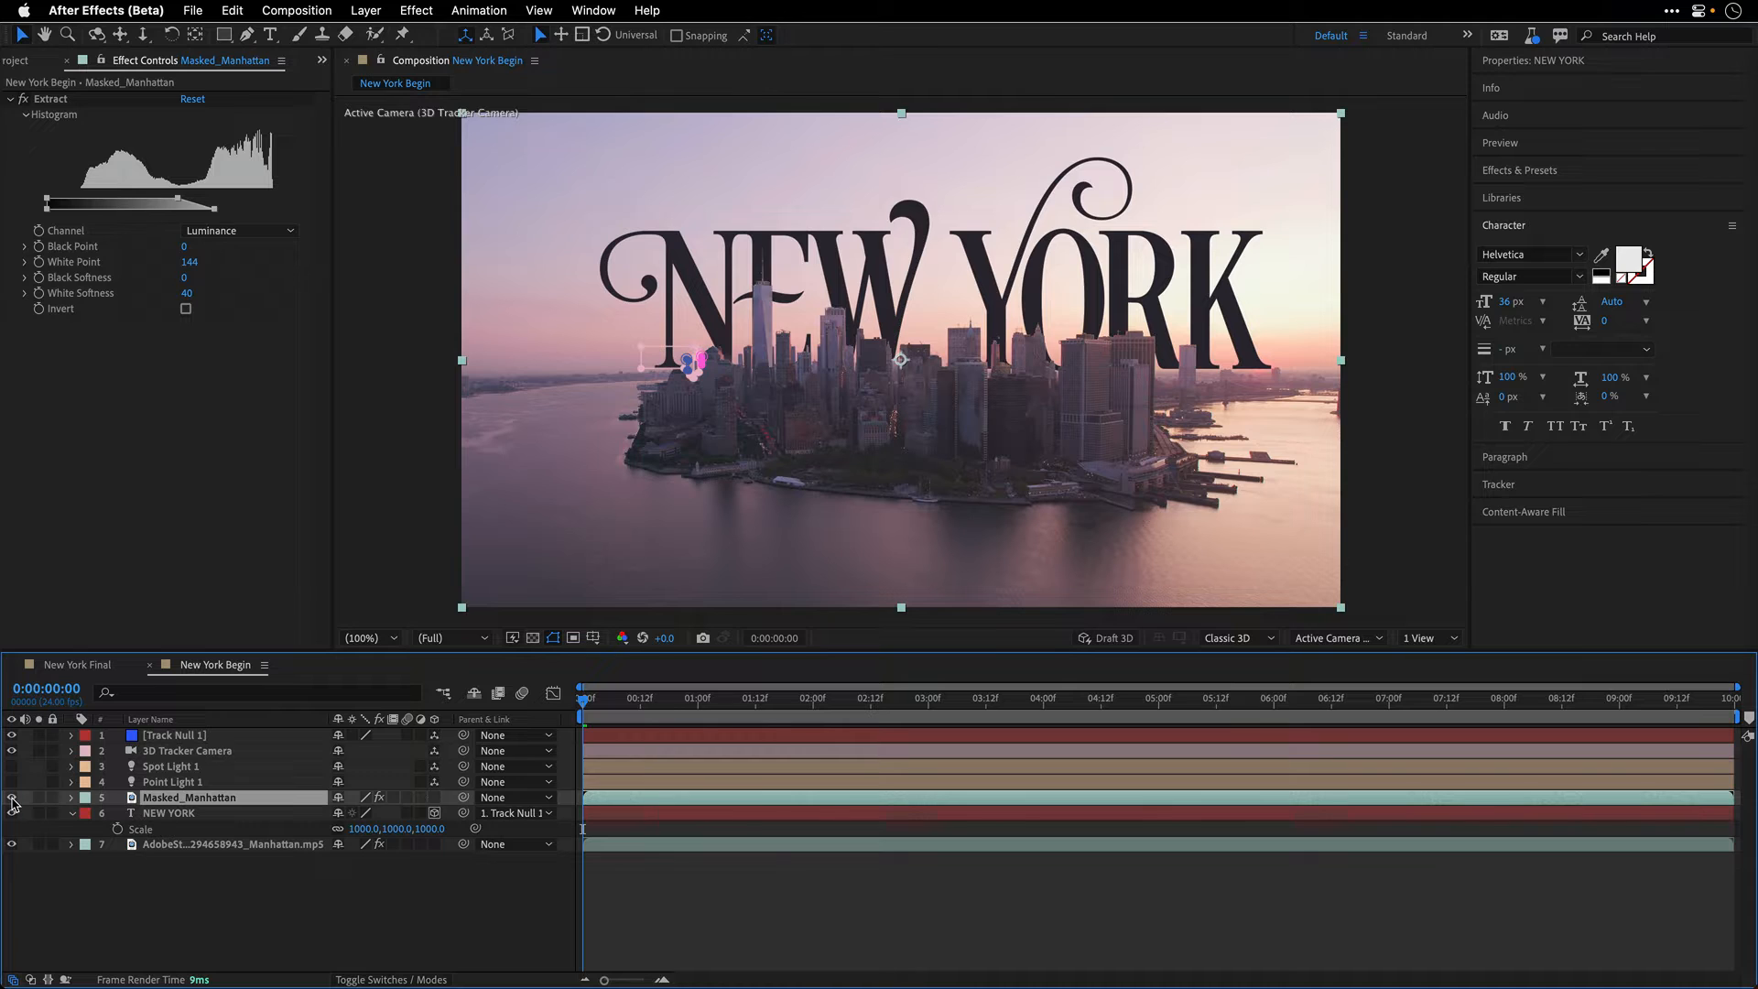
{"action": "left_click", "coordinate": [164, 814]}
{"action": "left_click_drag", "start_coordinate": [612, 275], "coordinate": [612, 275]}
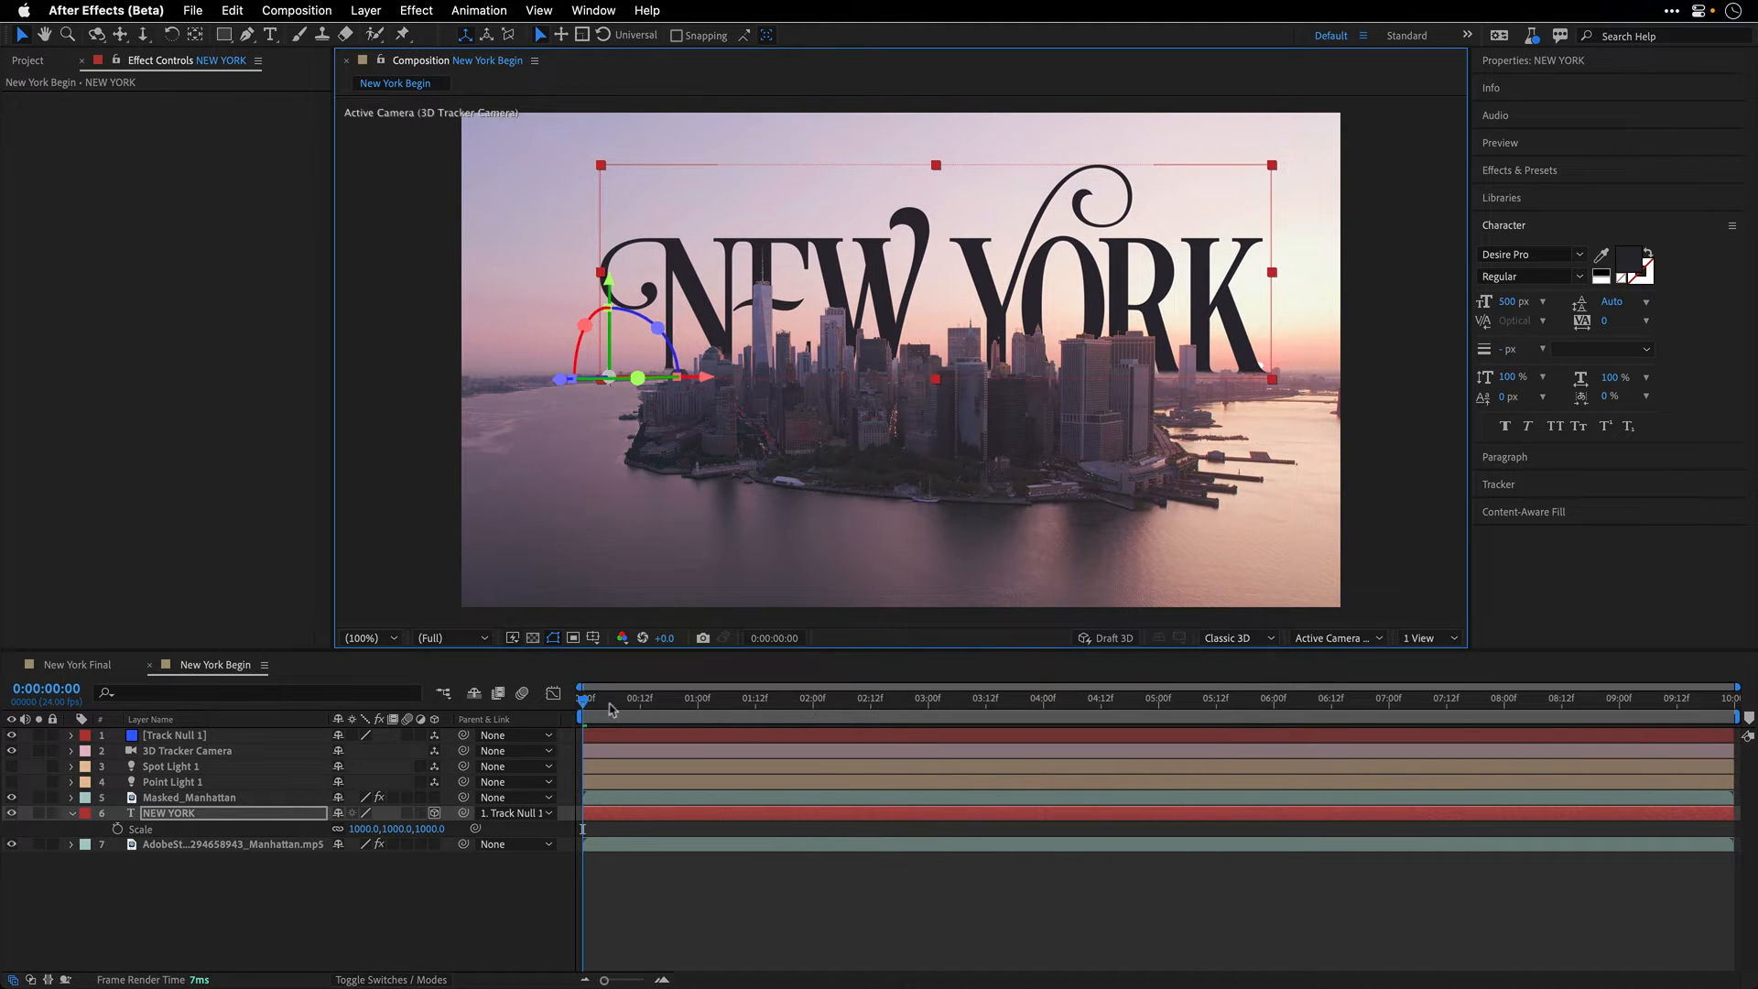
Step: Preview the composition from the start with the layer controls hidden to check the text's motion behind the buildings
{"action": "left_click_drag", "start_coordinate": [608, 702], "coordinate": [461, 678]}
{"action": "key", "text": "super+shift+h"}
{"action": "key", "text": "space"}
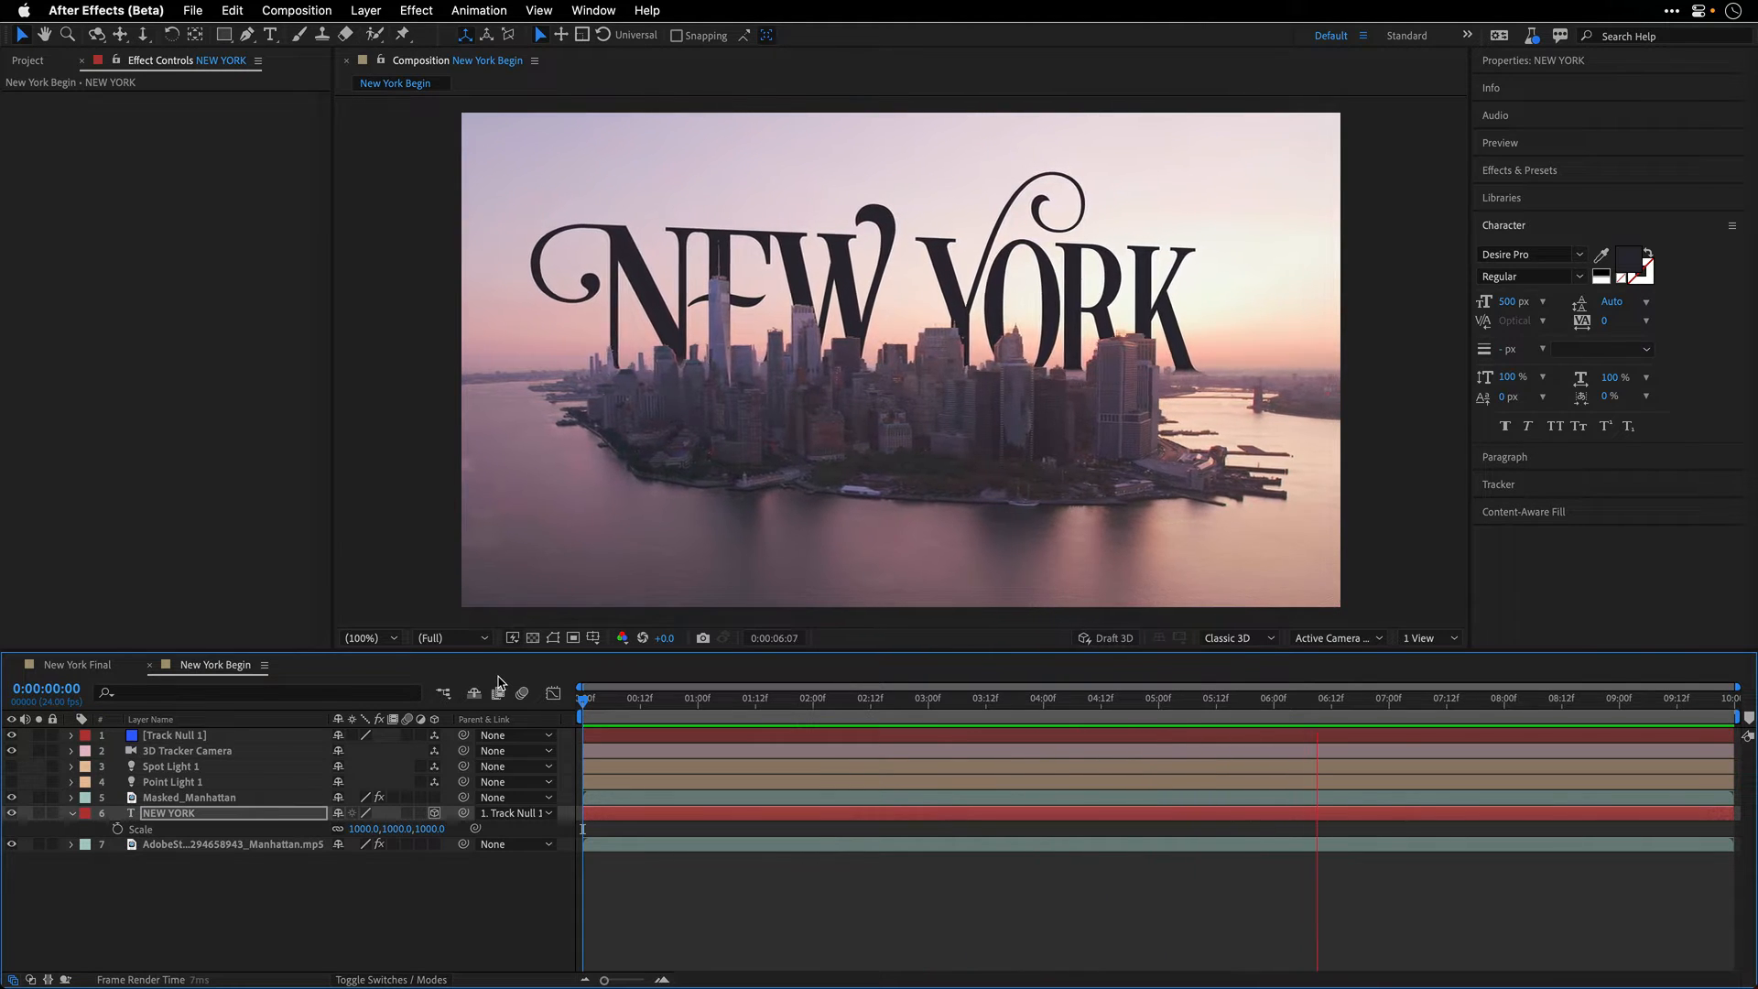
{"action": "key", "text": "space"}
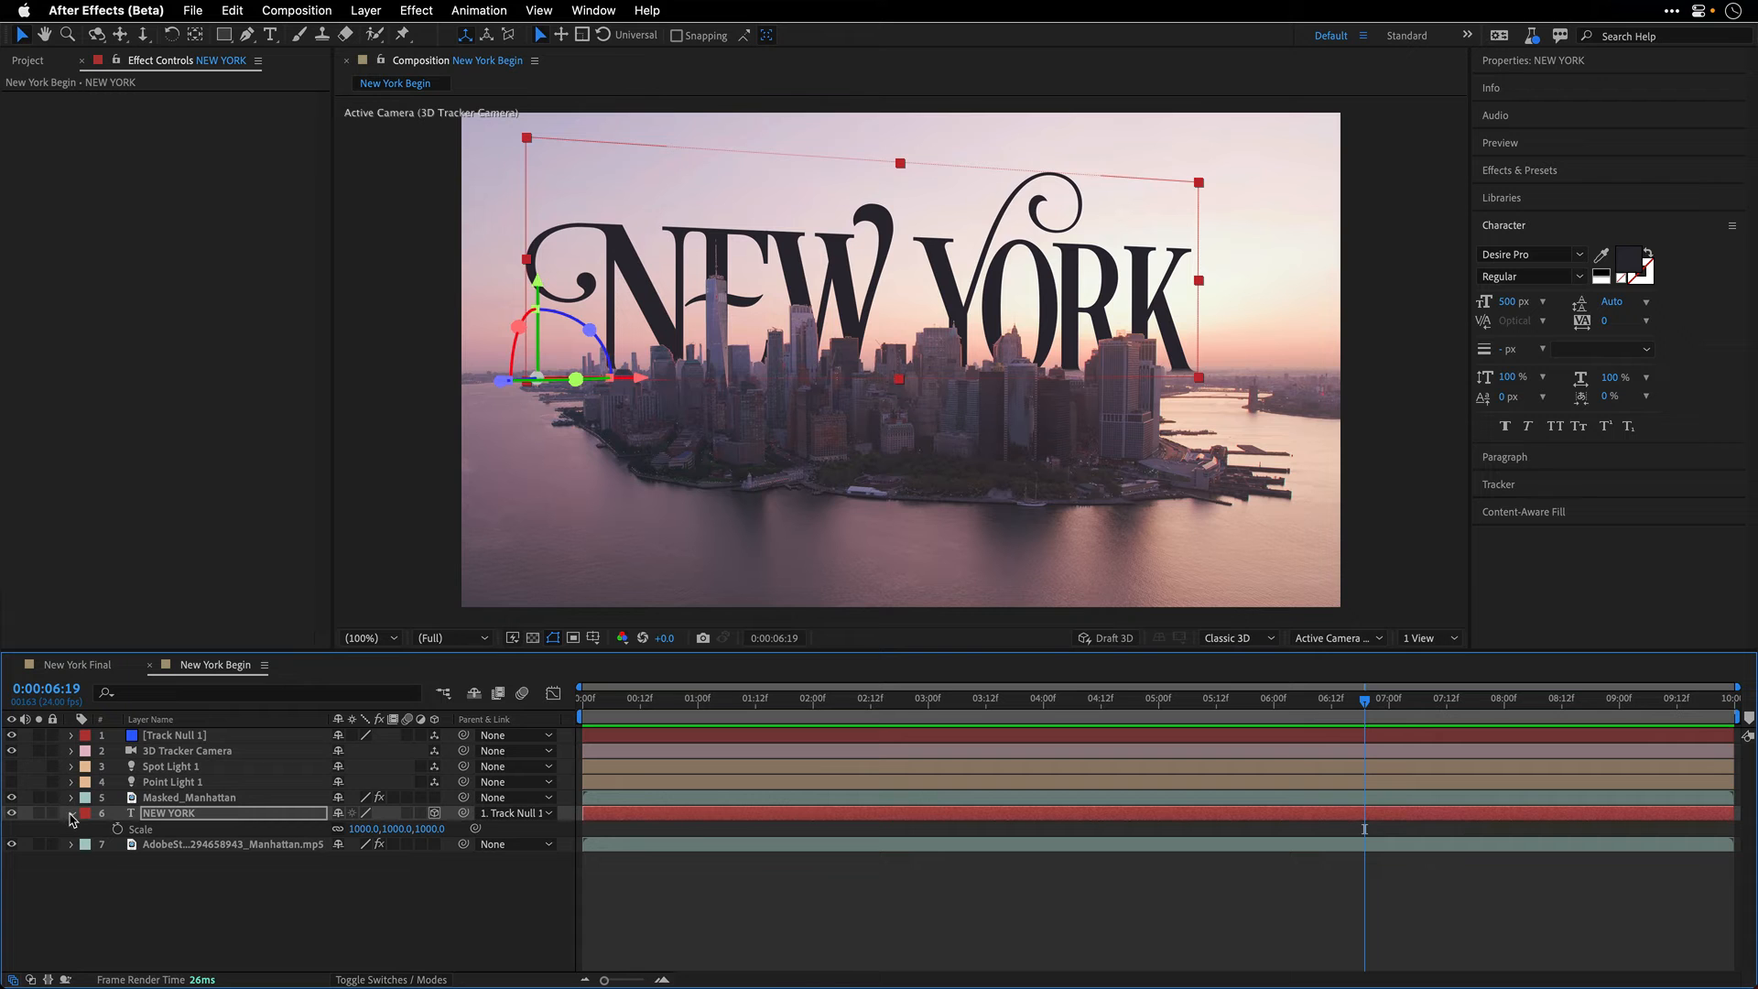
Step: Collapse the NEW YORK layer's properties and switch the composition's 3D renderer to Mercury 3D
{"action": "left_click", "coordinate": [72, 813]}
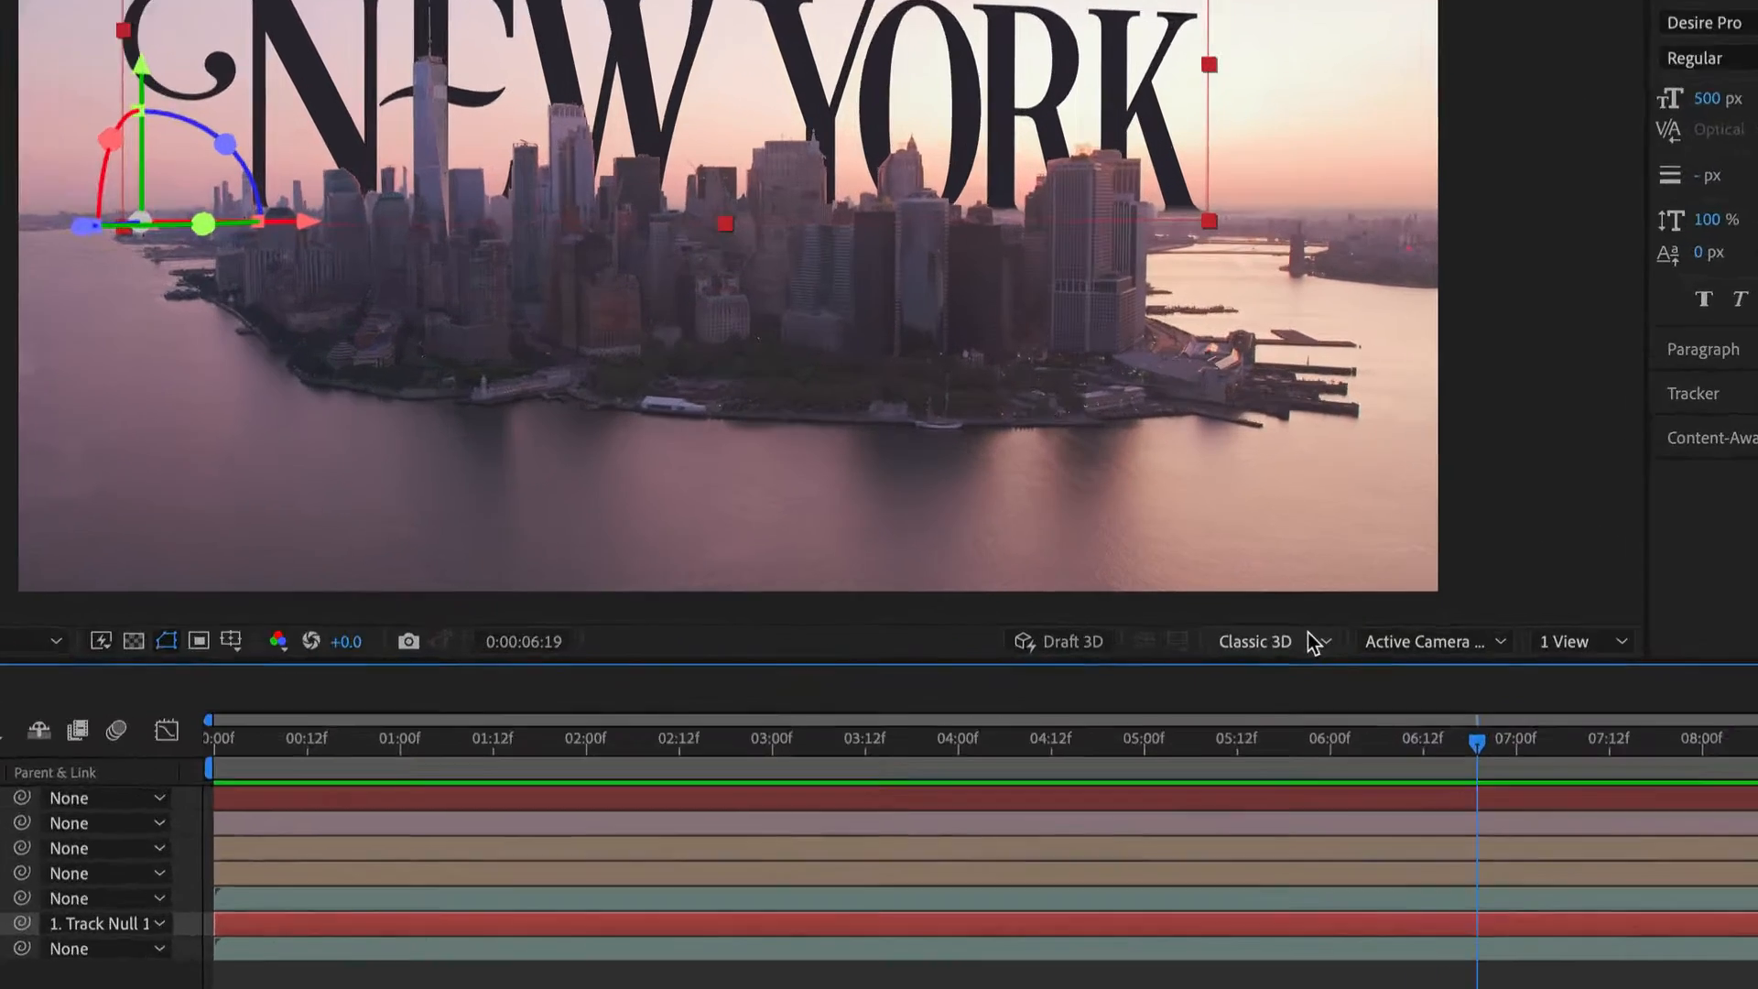
{"action": "left_click", "coordinate": [1310, 636]}
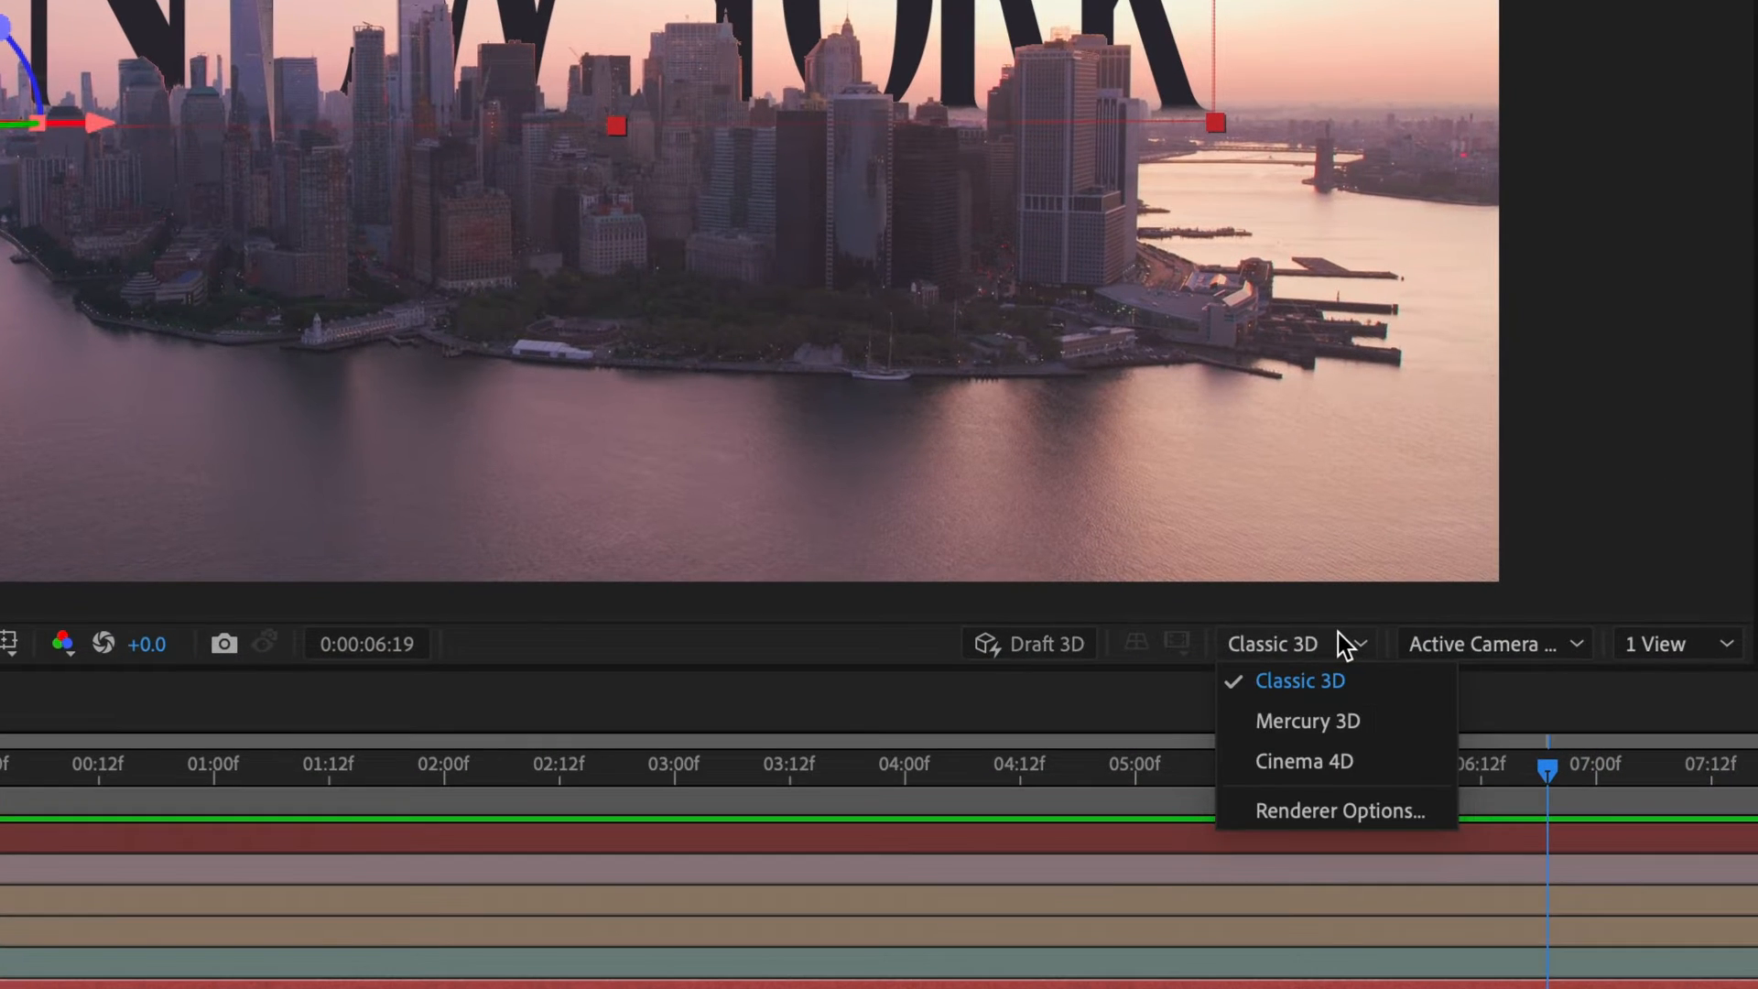
{"action": "left_click", "coordinate": [1353, 721]}
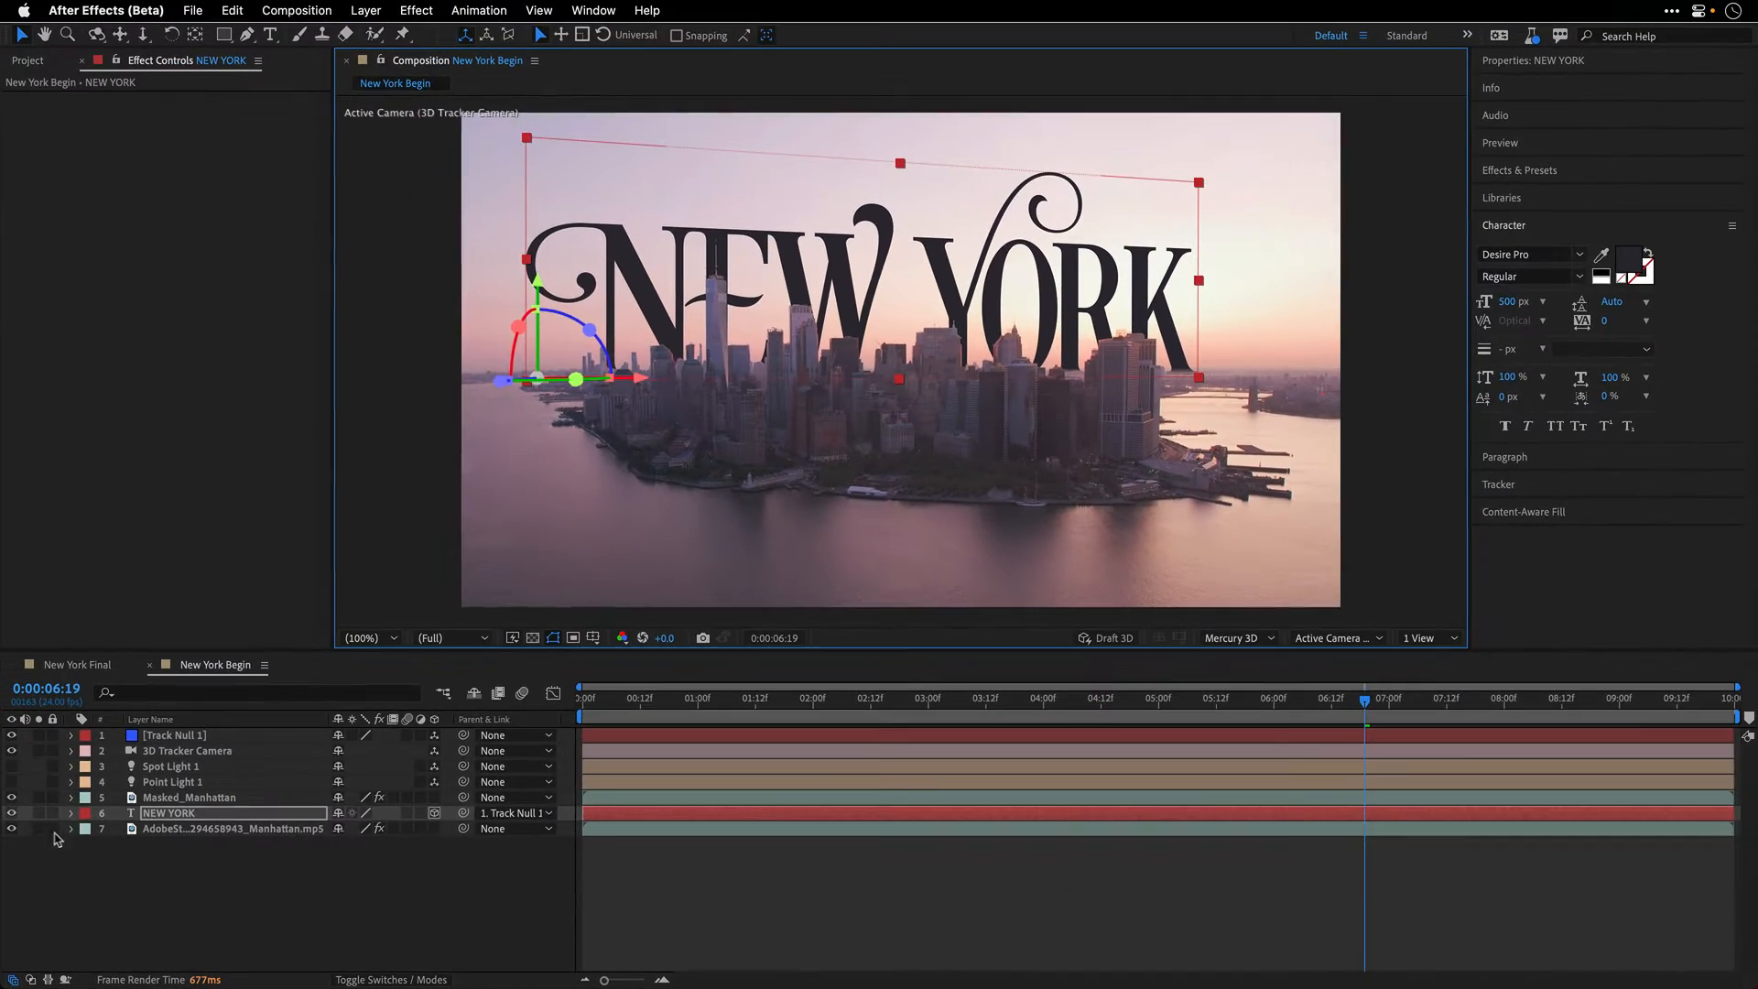
Step: Set the NEW YORK layer's Extrusion Depth to 60 in its geometry options
{"action": "left_click", "coordinate": [72, 813]}
{"action": "left_click", "coordinate": [86, 844]}
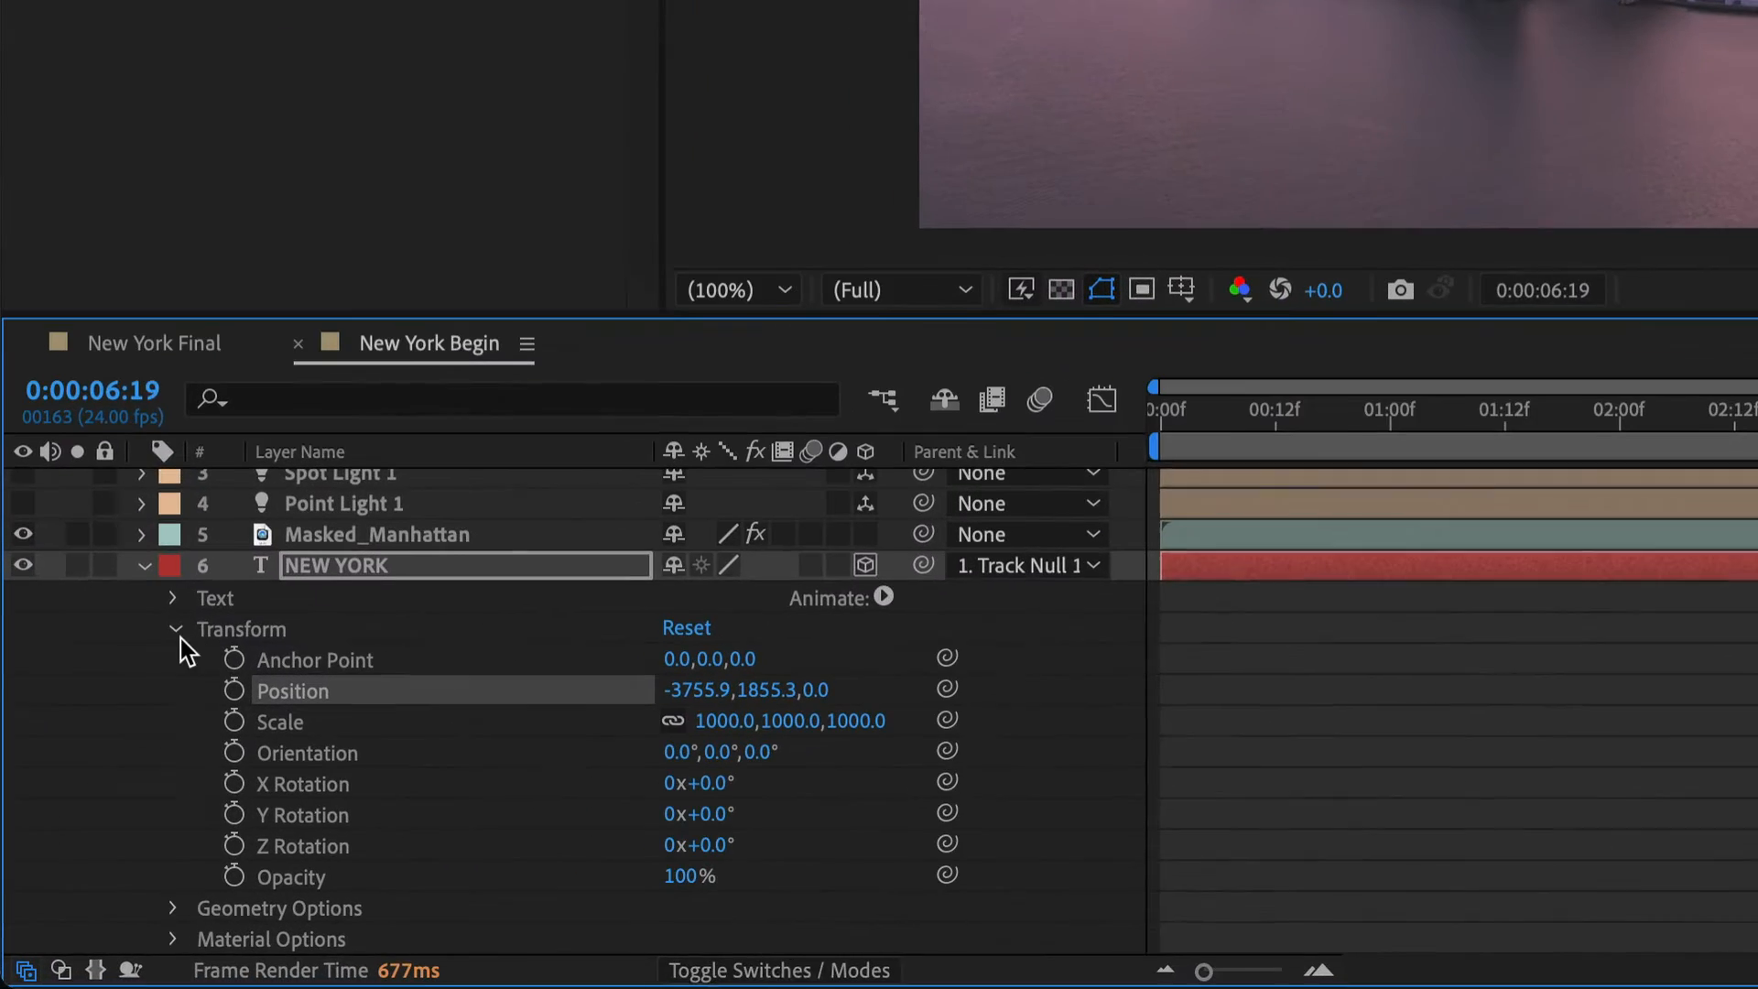
{"action": "left_click", "coordinate": [176, 629]}
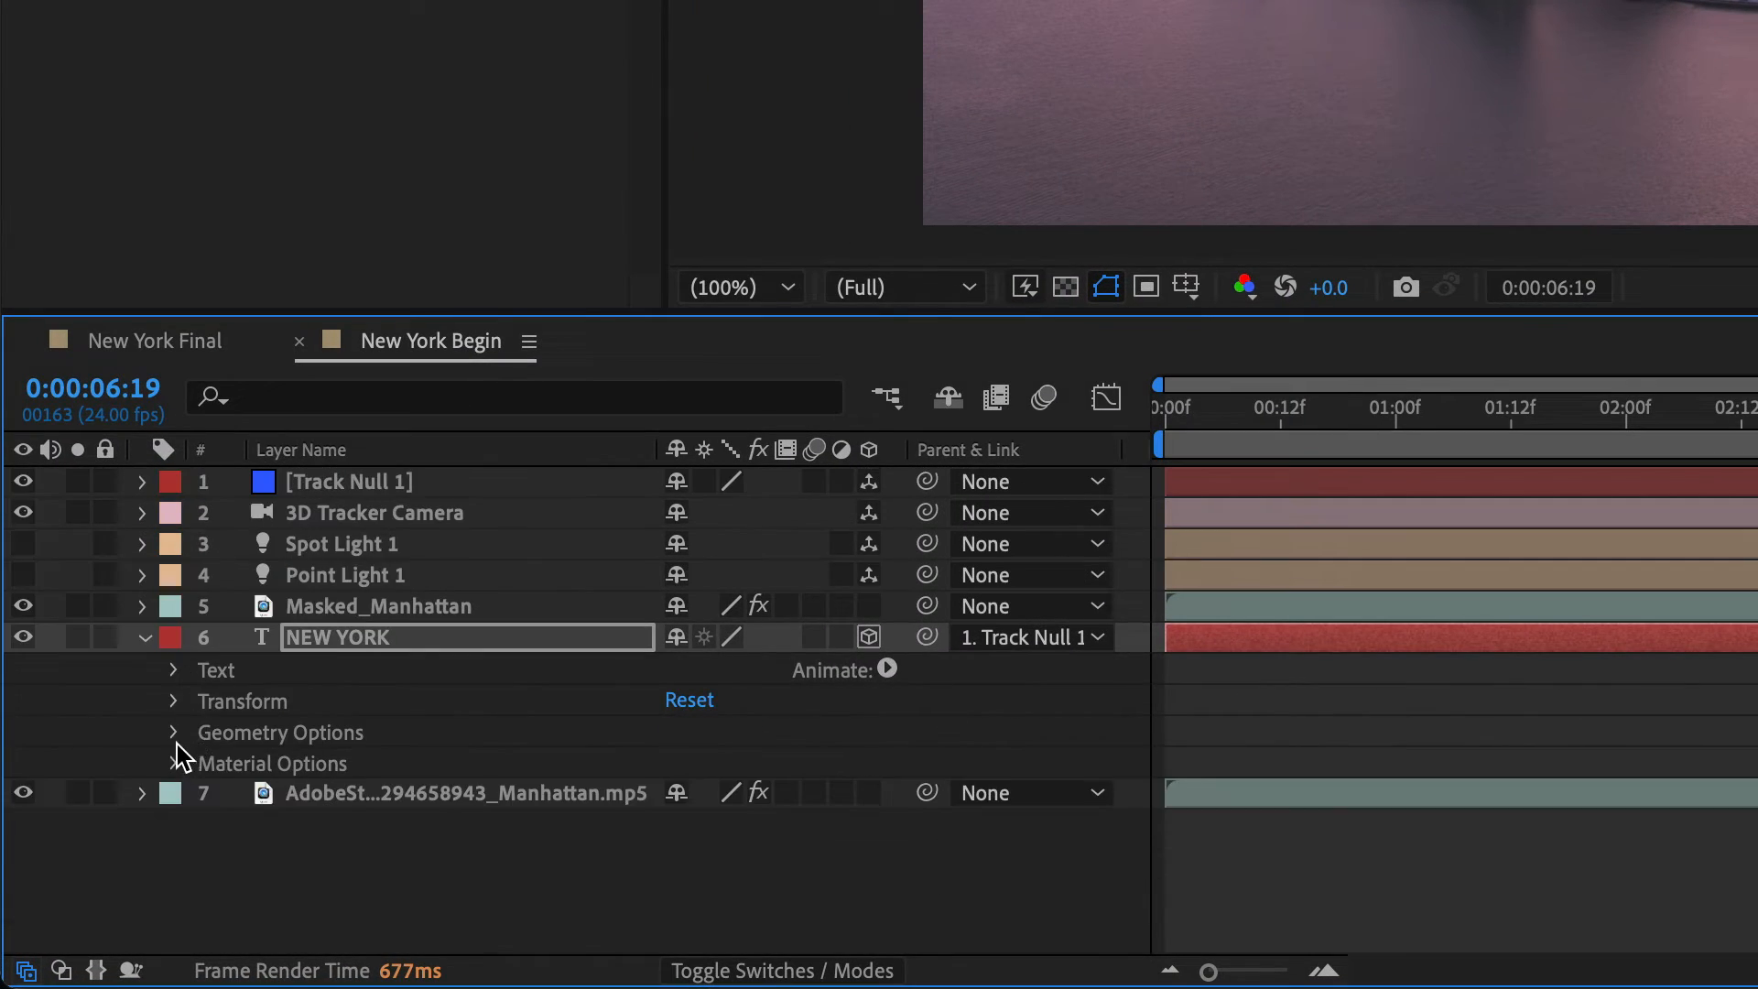
{"action": "left_click", "coordinate": [174, 736]}
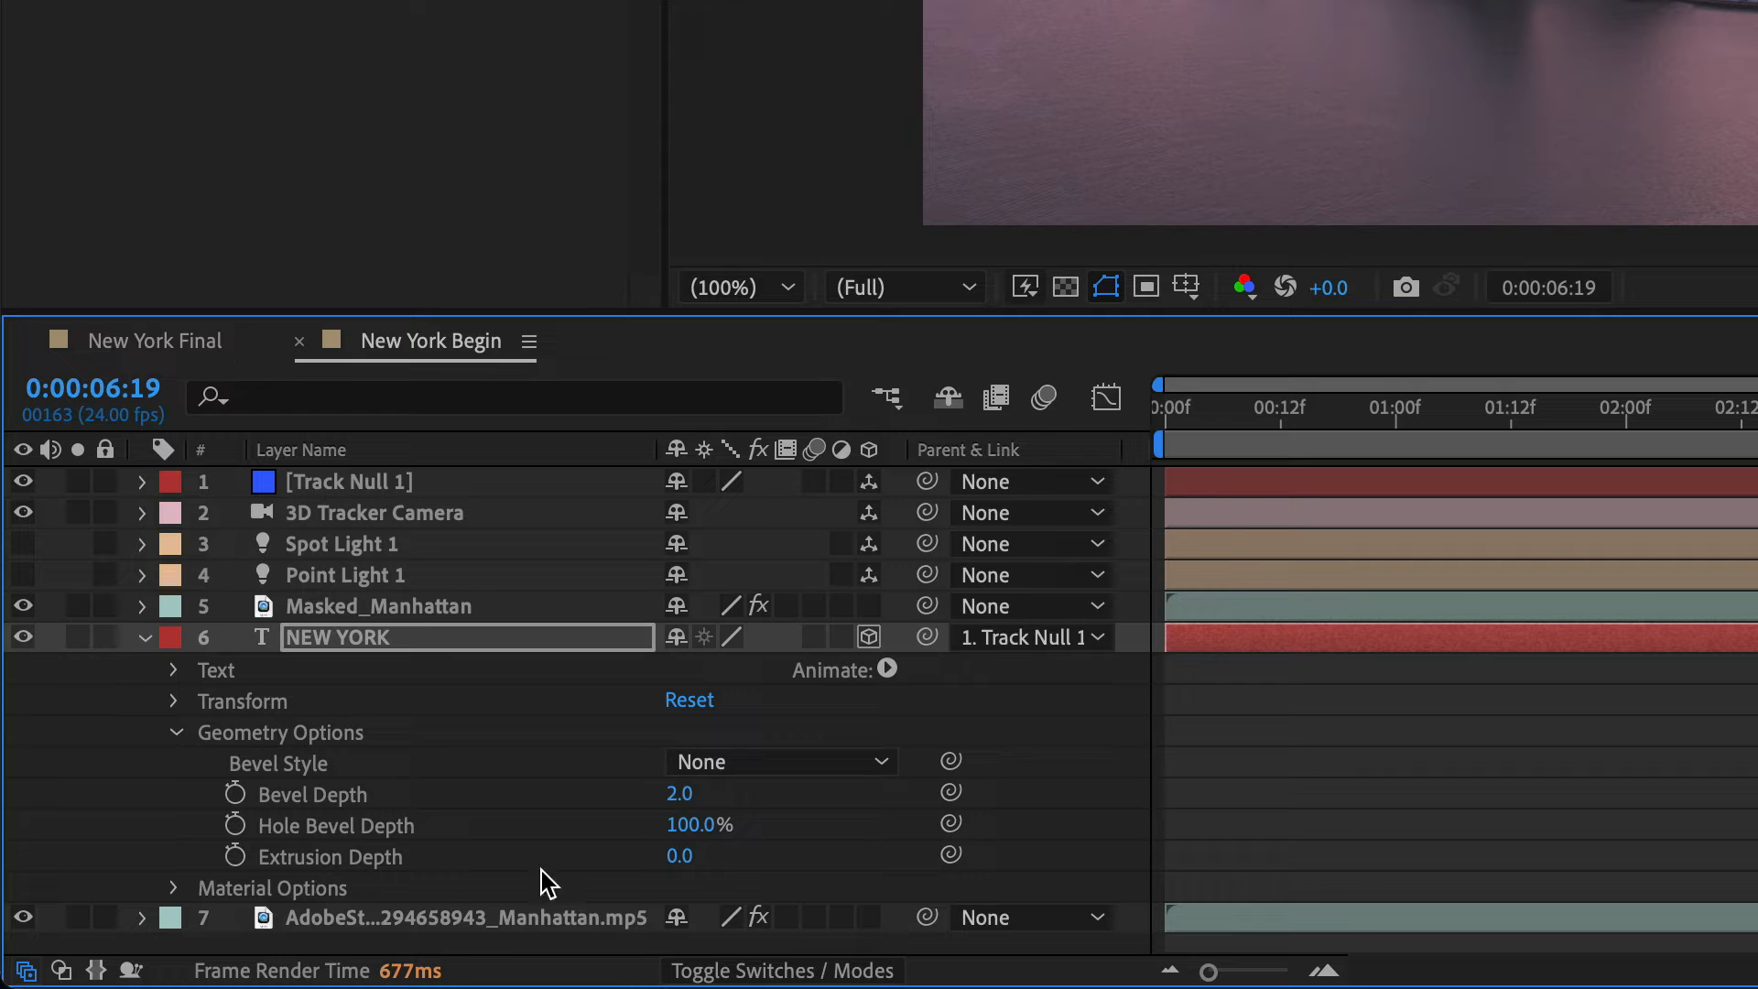
{"action": "left_click", "coordinate": [681, 860]}
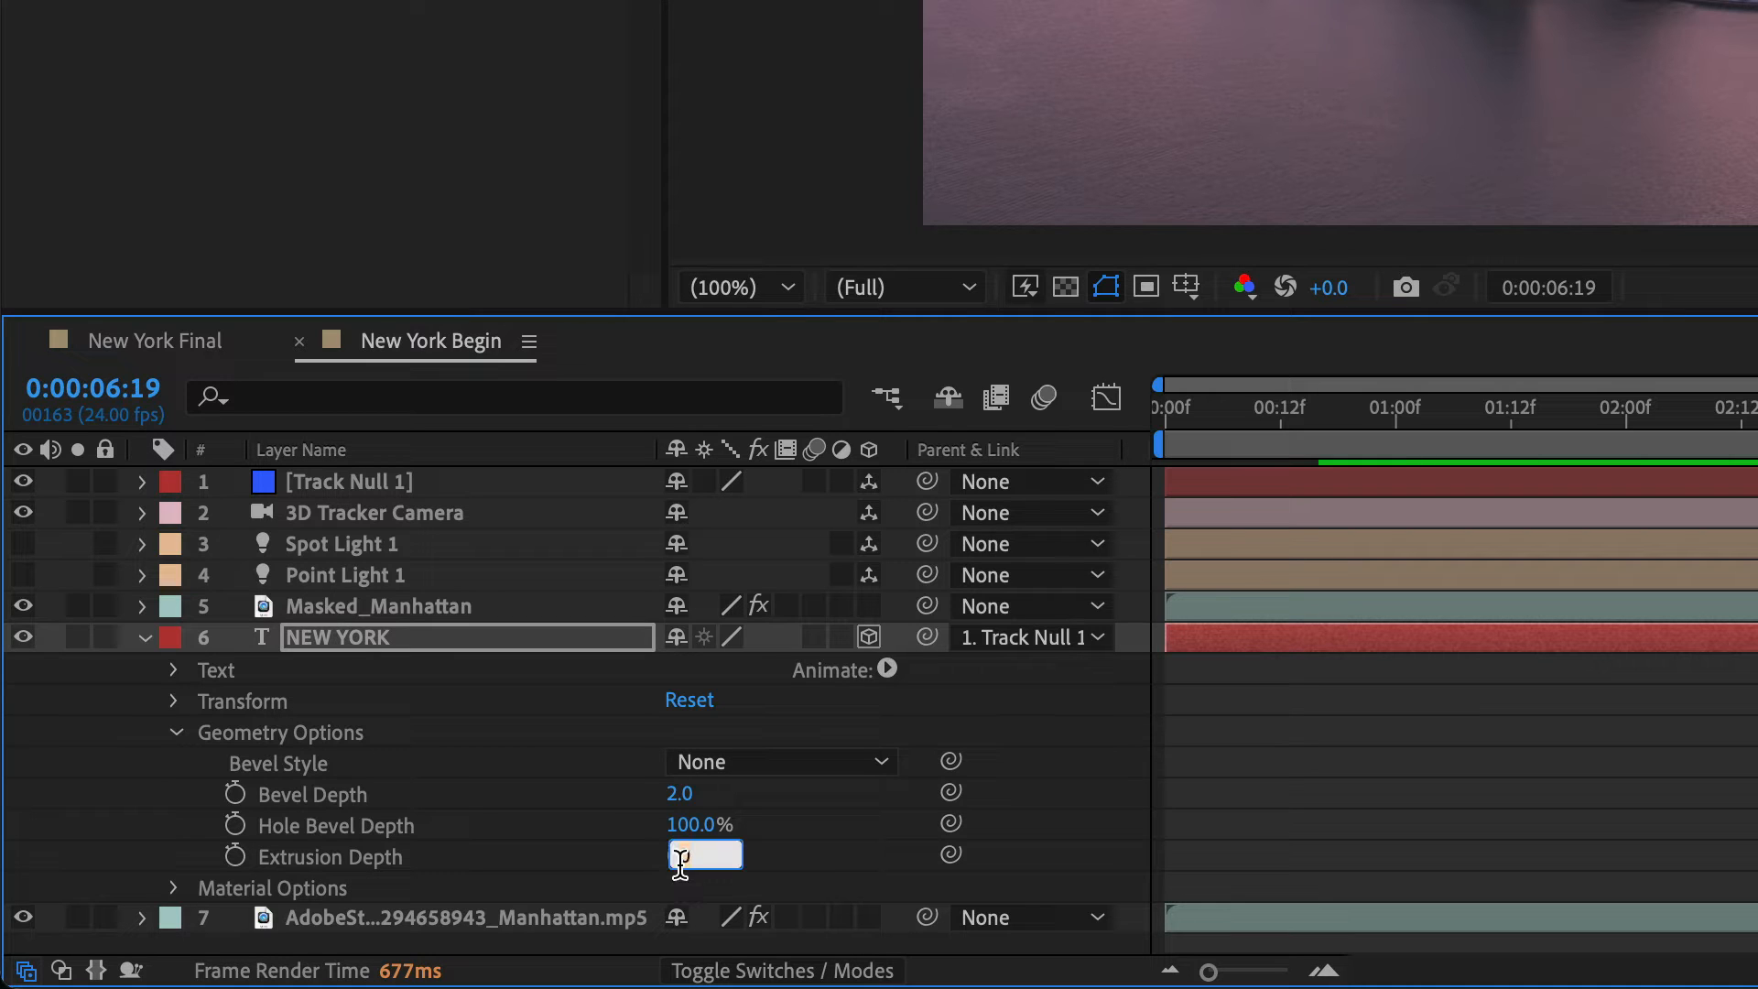
{"action": "type", "text": "60"}
{"action": "key", "text": "Return"}
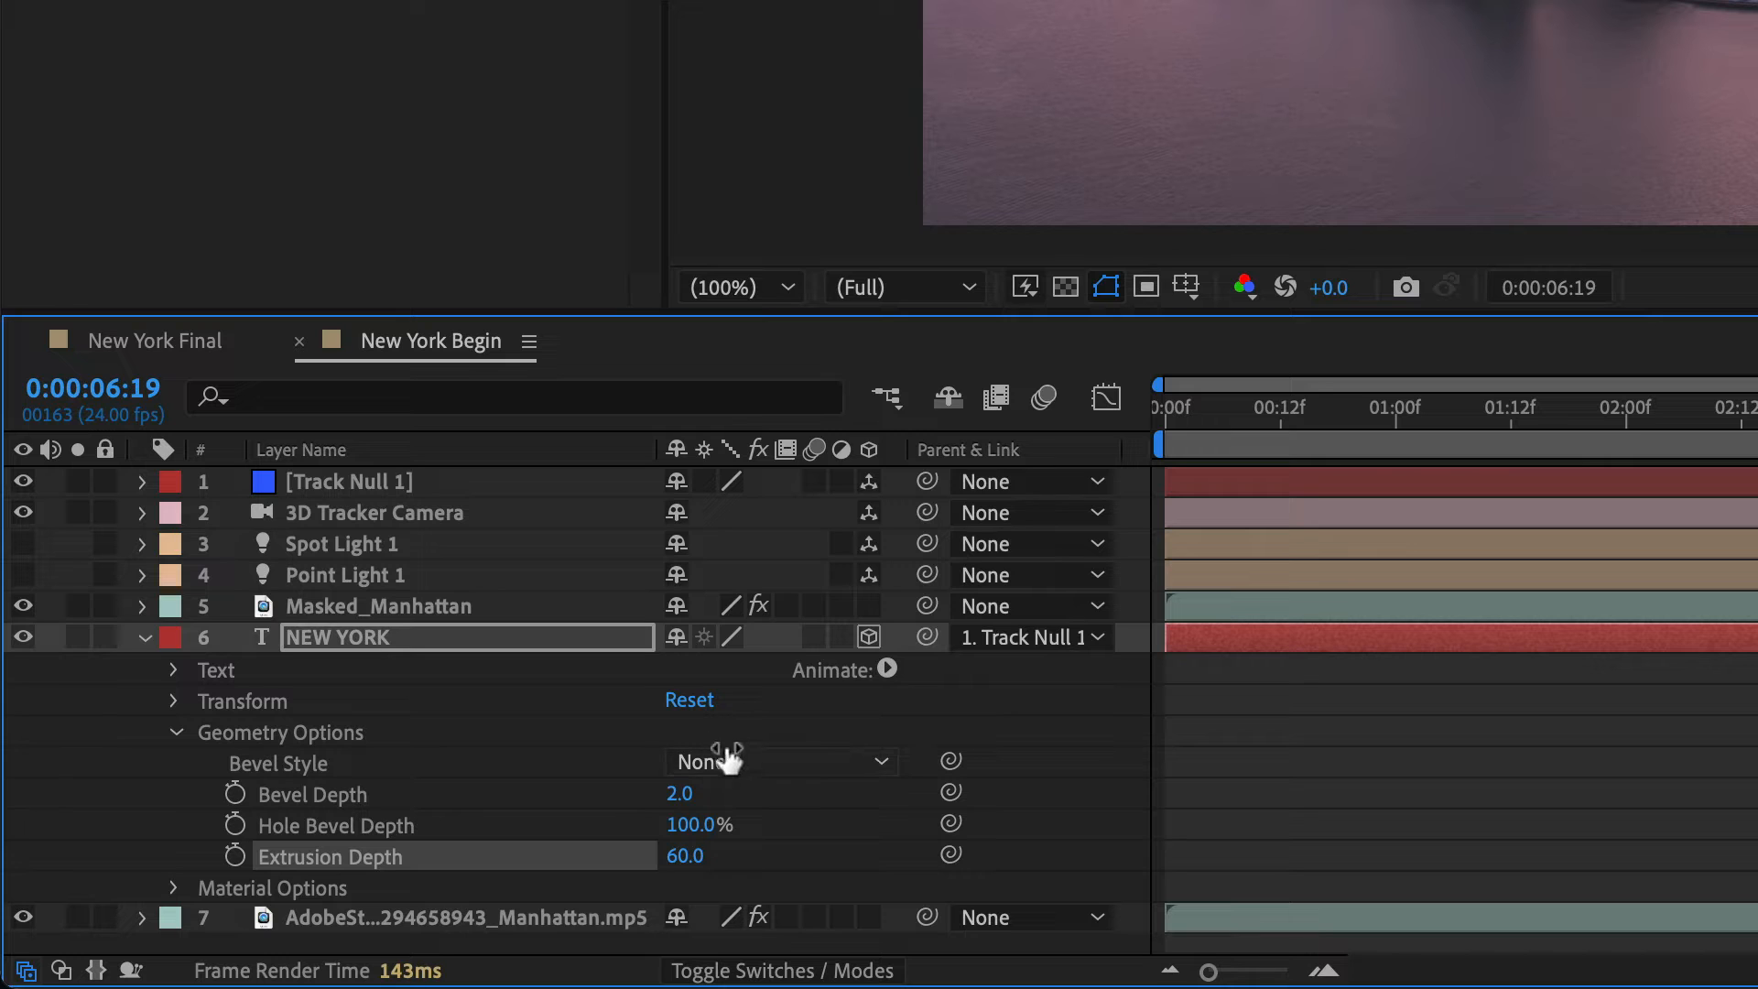
Step: Give the NEW YORK text an Angular bevel with a Bevel Depth of 3
{"action": "left_click", "coordinate": [736, 760]}
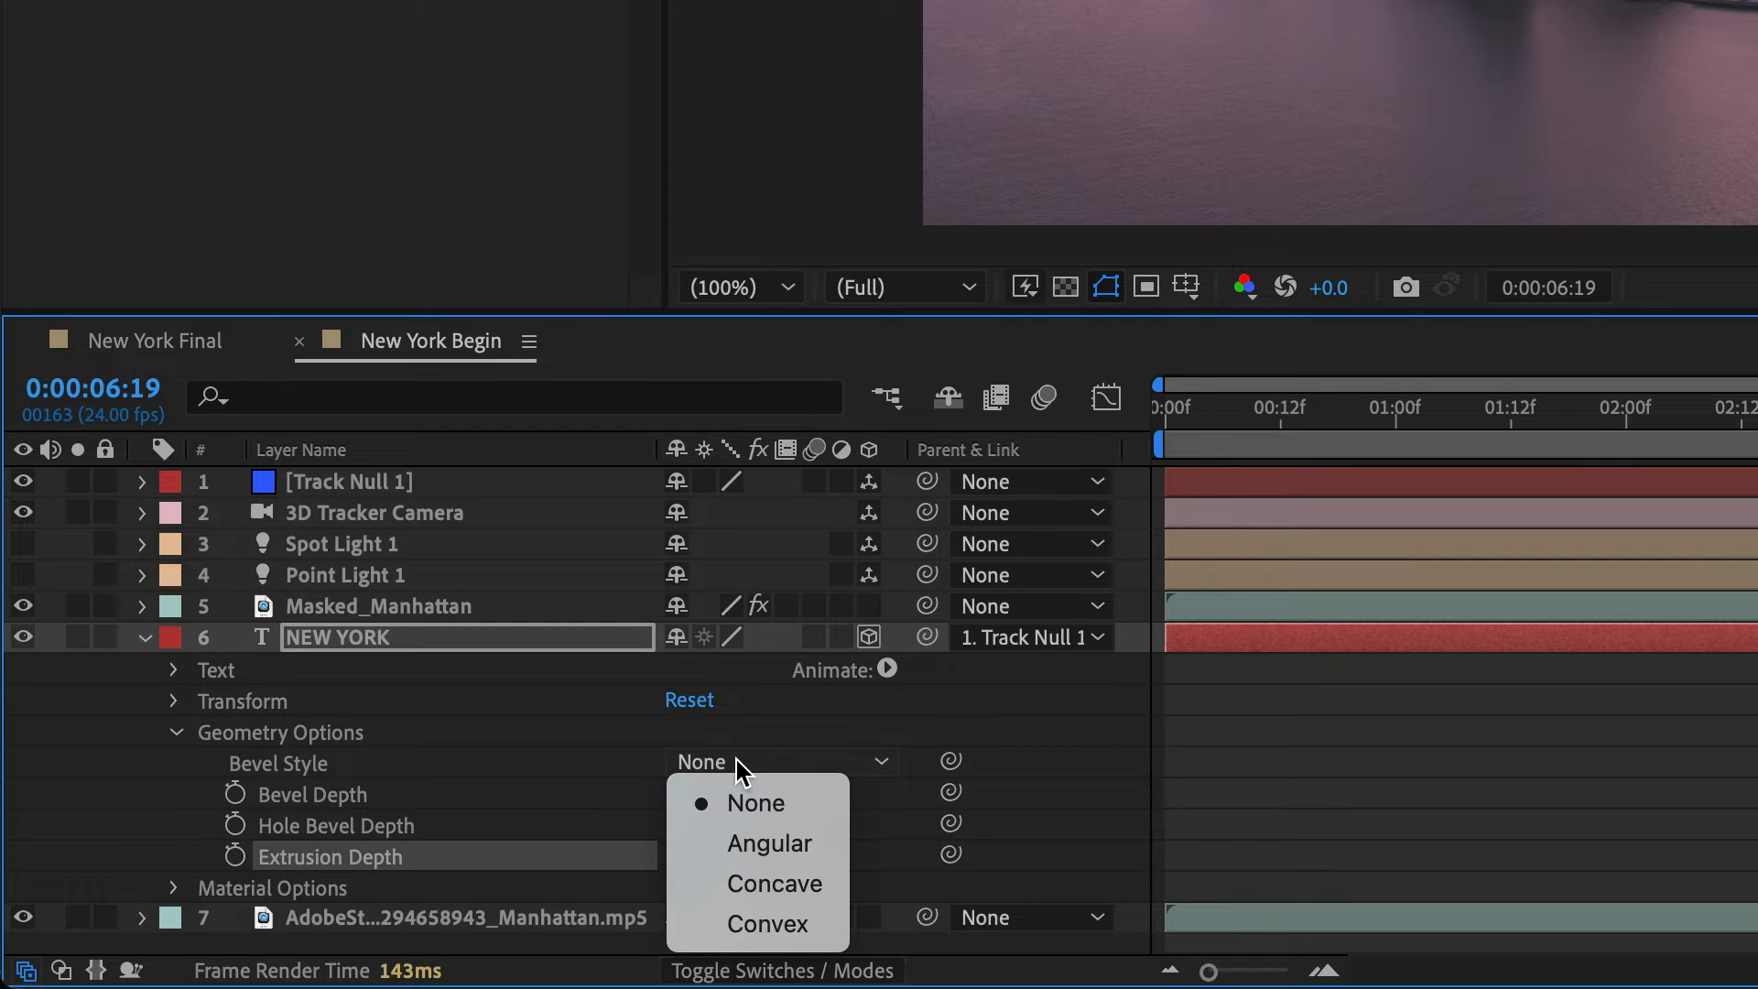
{"action": "left_click", "coordinate": [747, 830]}
{"action": "left_click", "coordinate": [685, 794]}
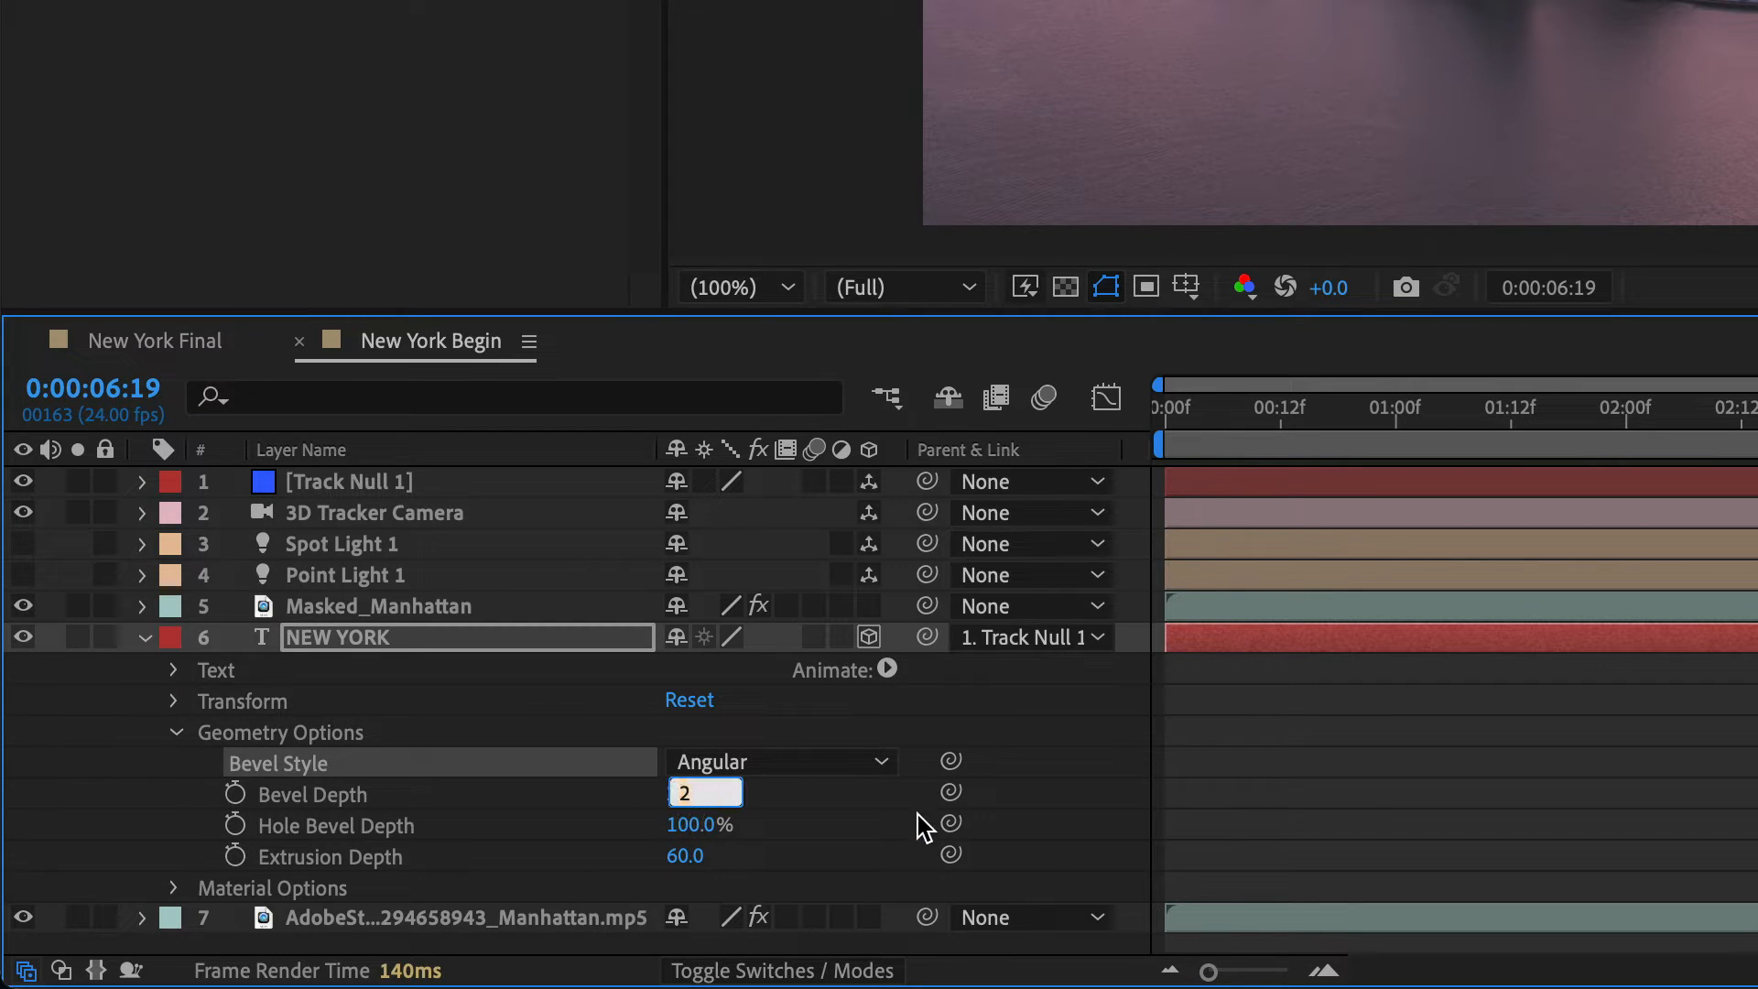
{"action": "type", "text": "3."}
{"action": "key", "text": "Return"}
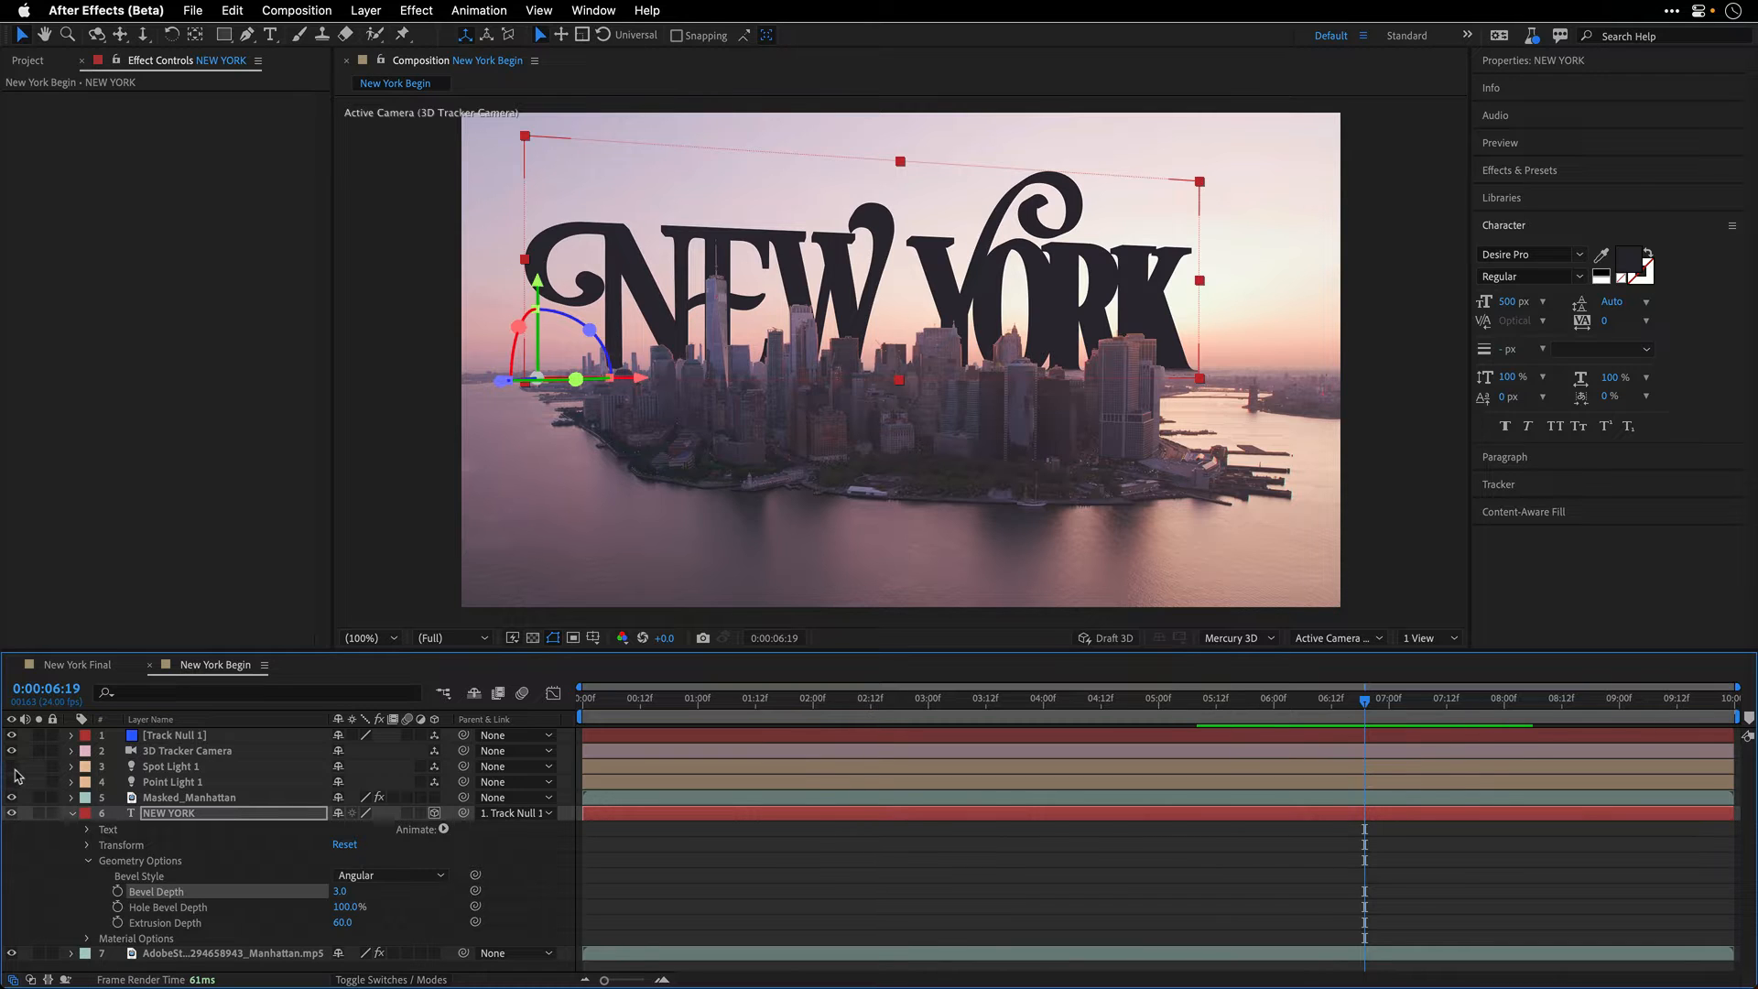
Step: Turn on Spot Light 1 and Point Light 1, and return the current time to the composition's first frame
{"action": "left_click", "coordinate": [11, 767]}
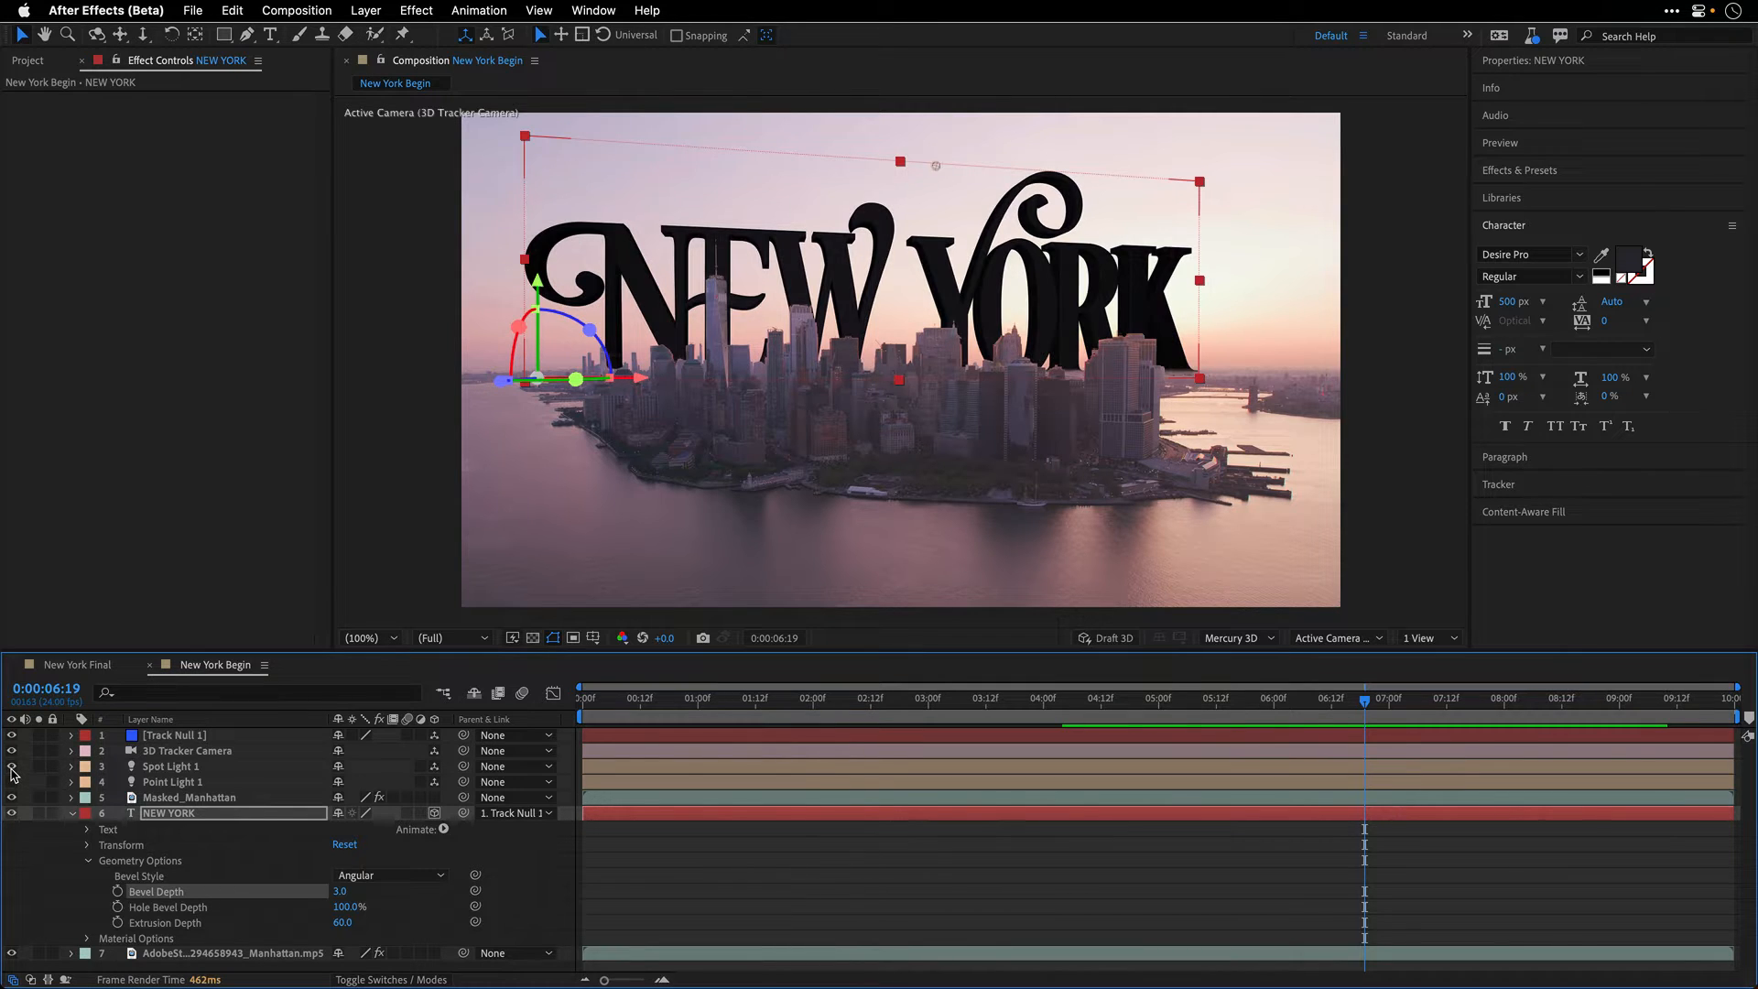
{"action": "left_click", "coordinate": [12, 783]}
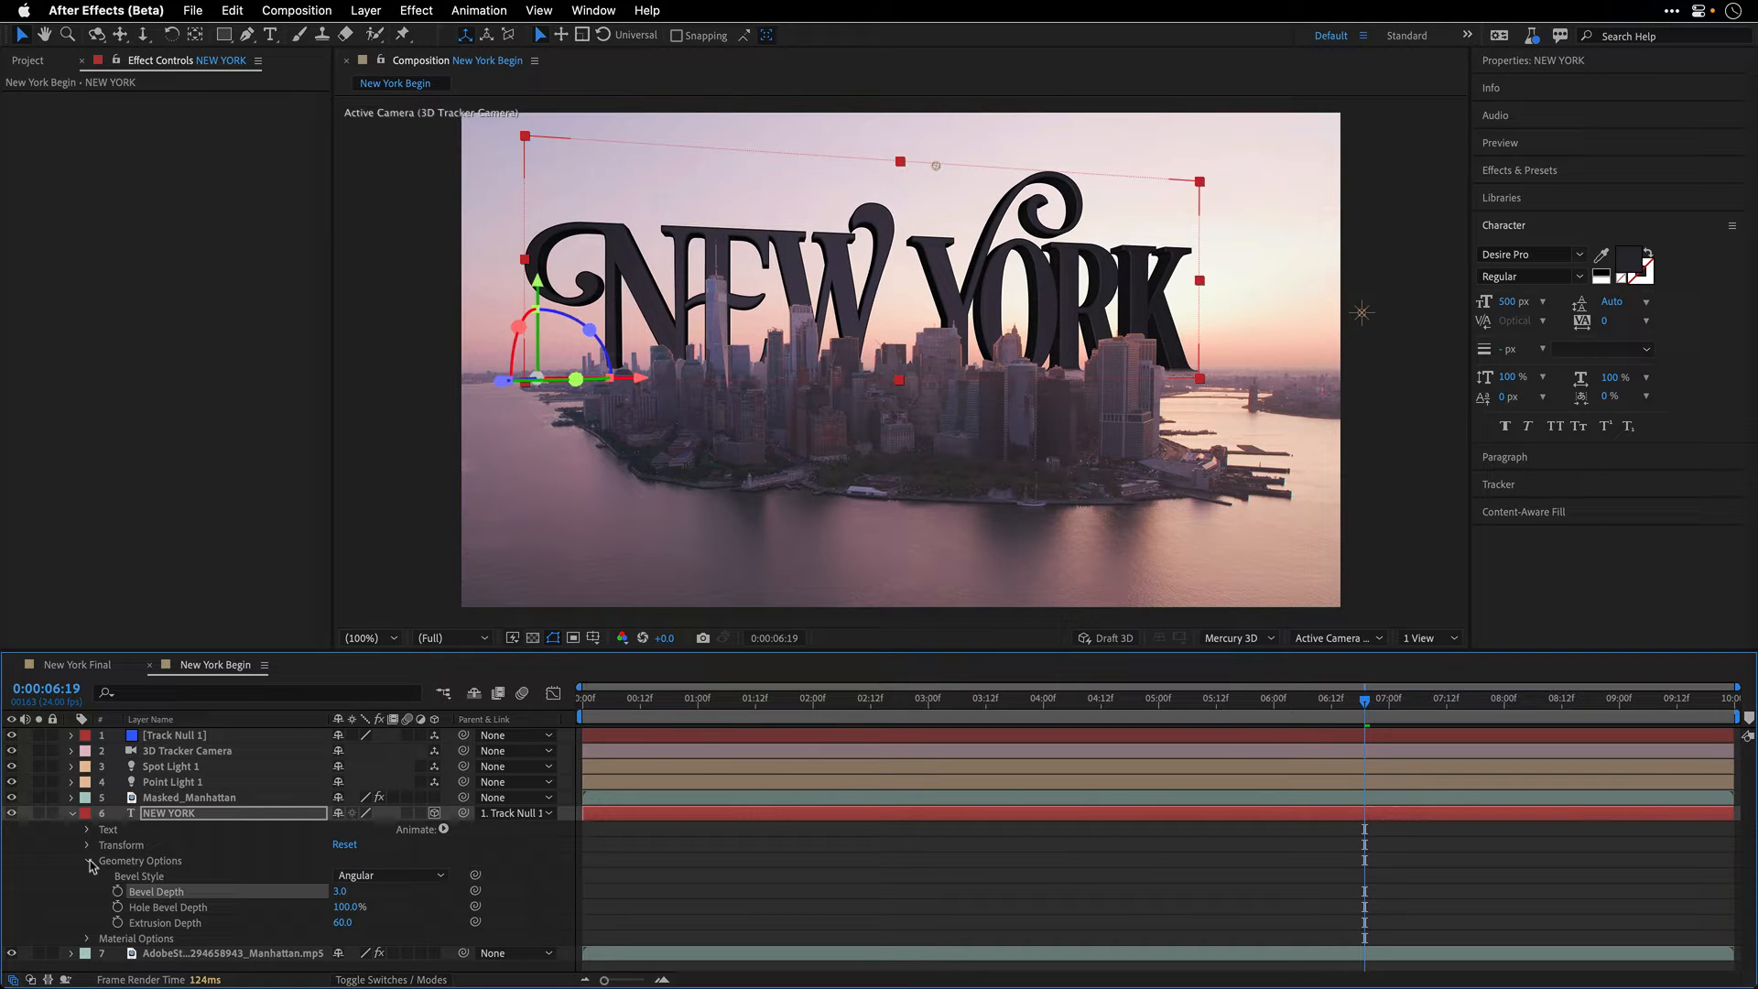
{"action": "left_click_drag", "start_coordinate": [1234, 703], "coordinate": [584, 730]}
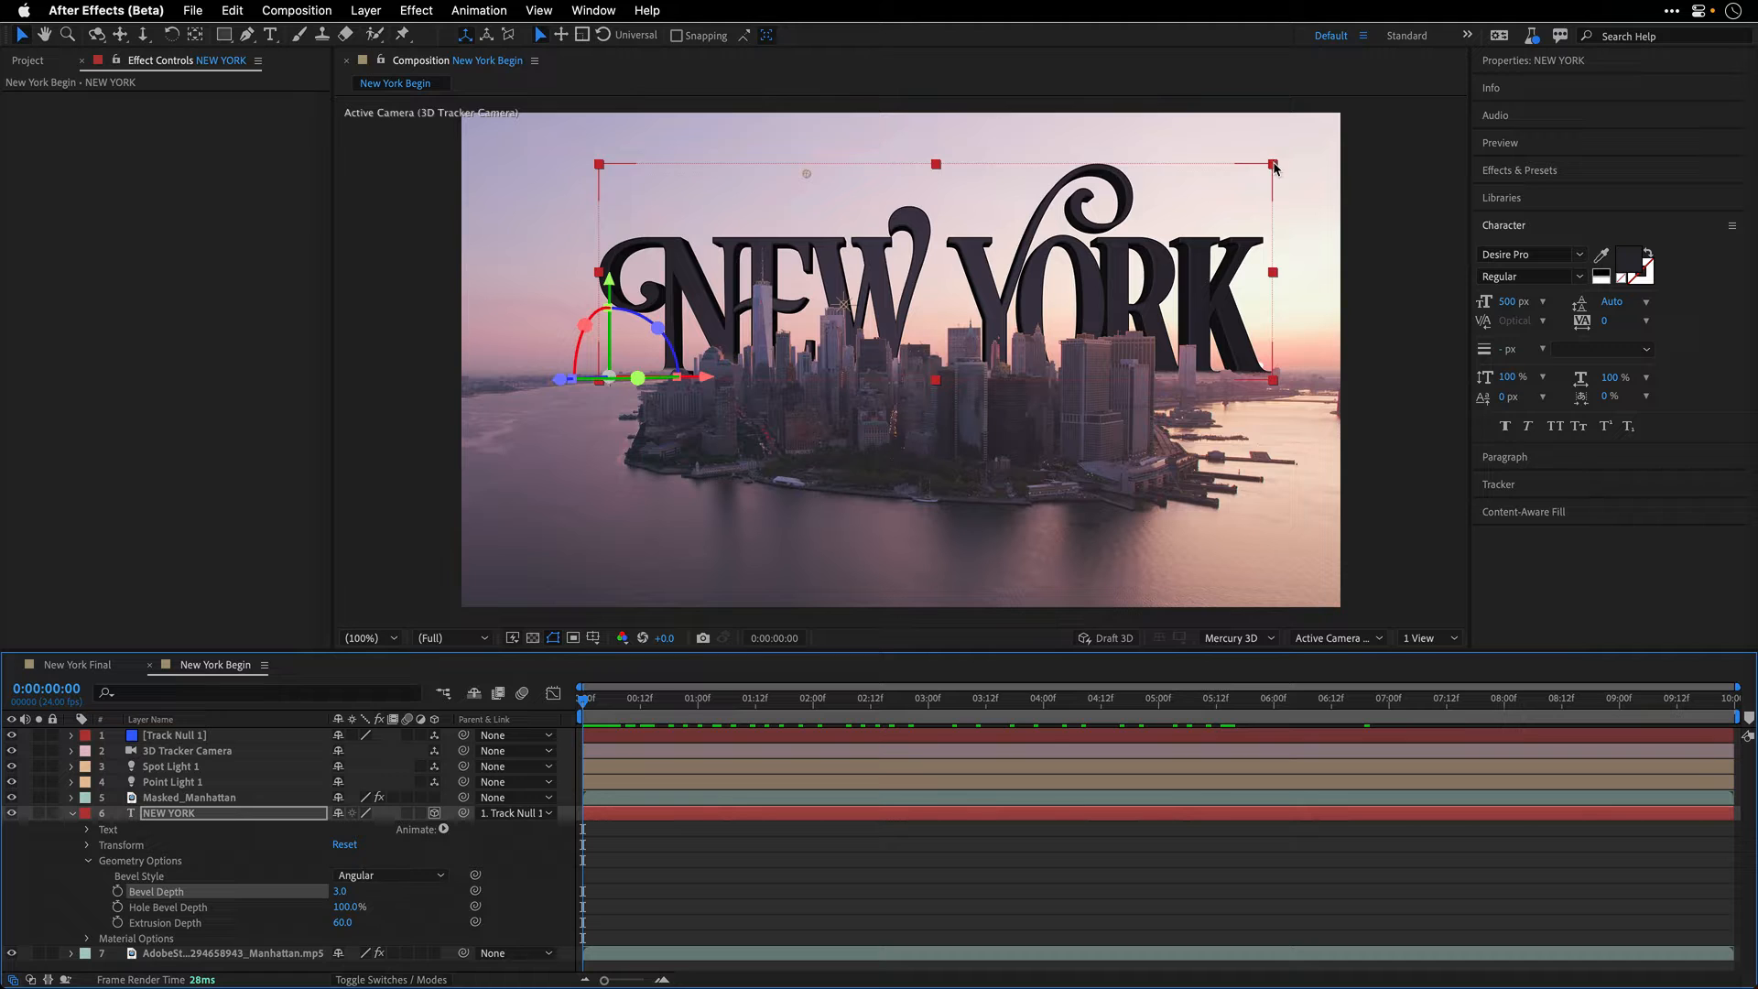
Step: Scale the NEW YORK text to 1018% and nudge it slightly up along its Y axis
{"action": "key", "text": "s"}
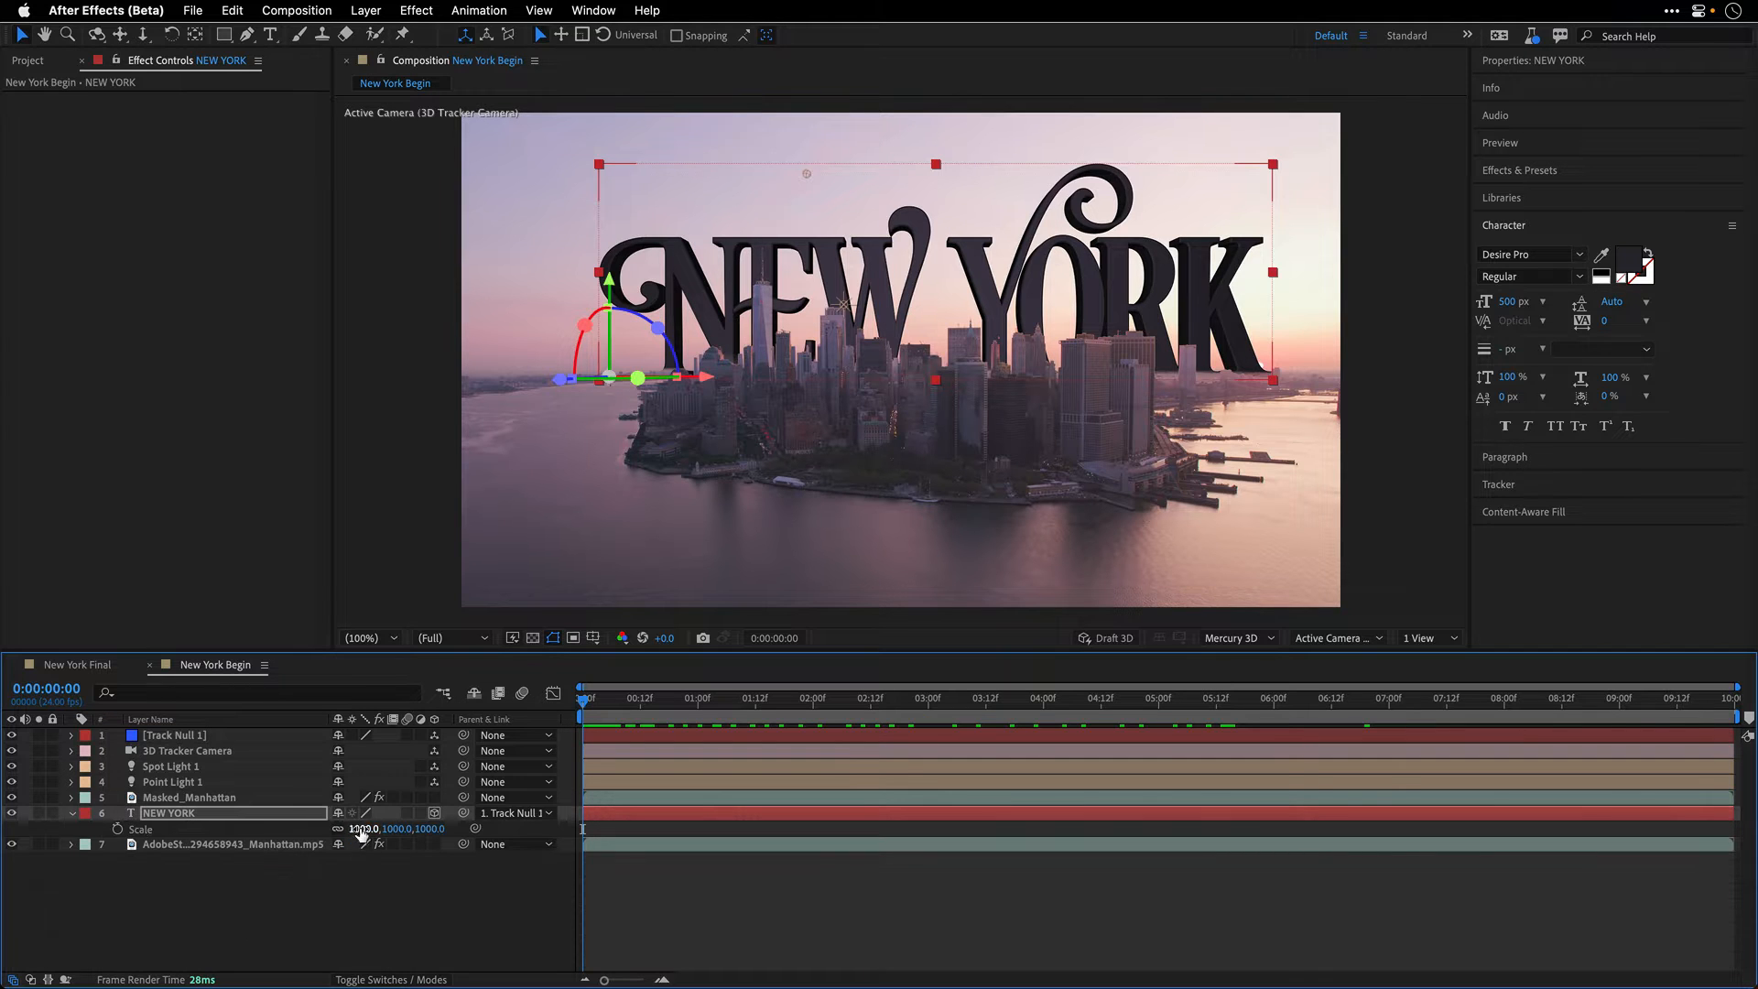
{"action": "left_click_drag", "start_coordinate": [361, 829], "coordinate": [376, 828]}
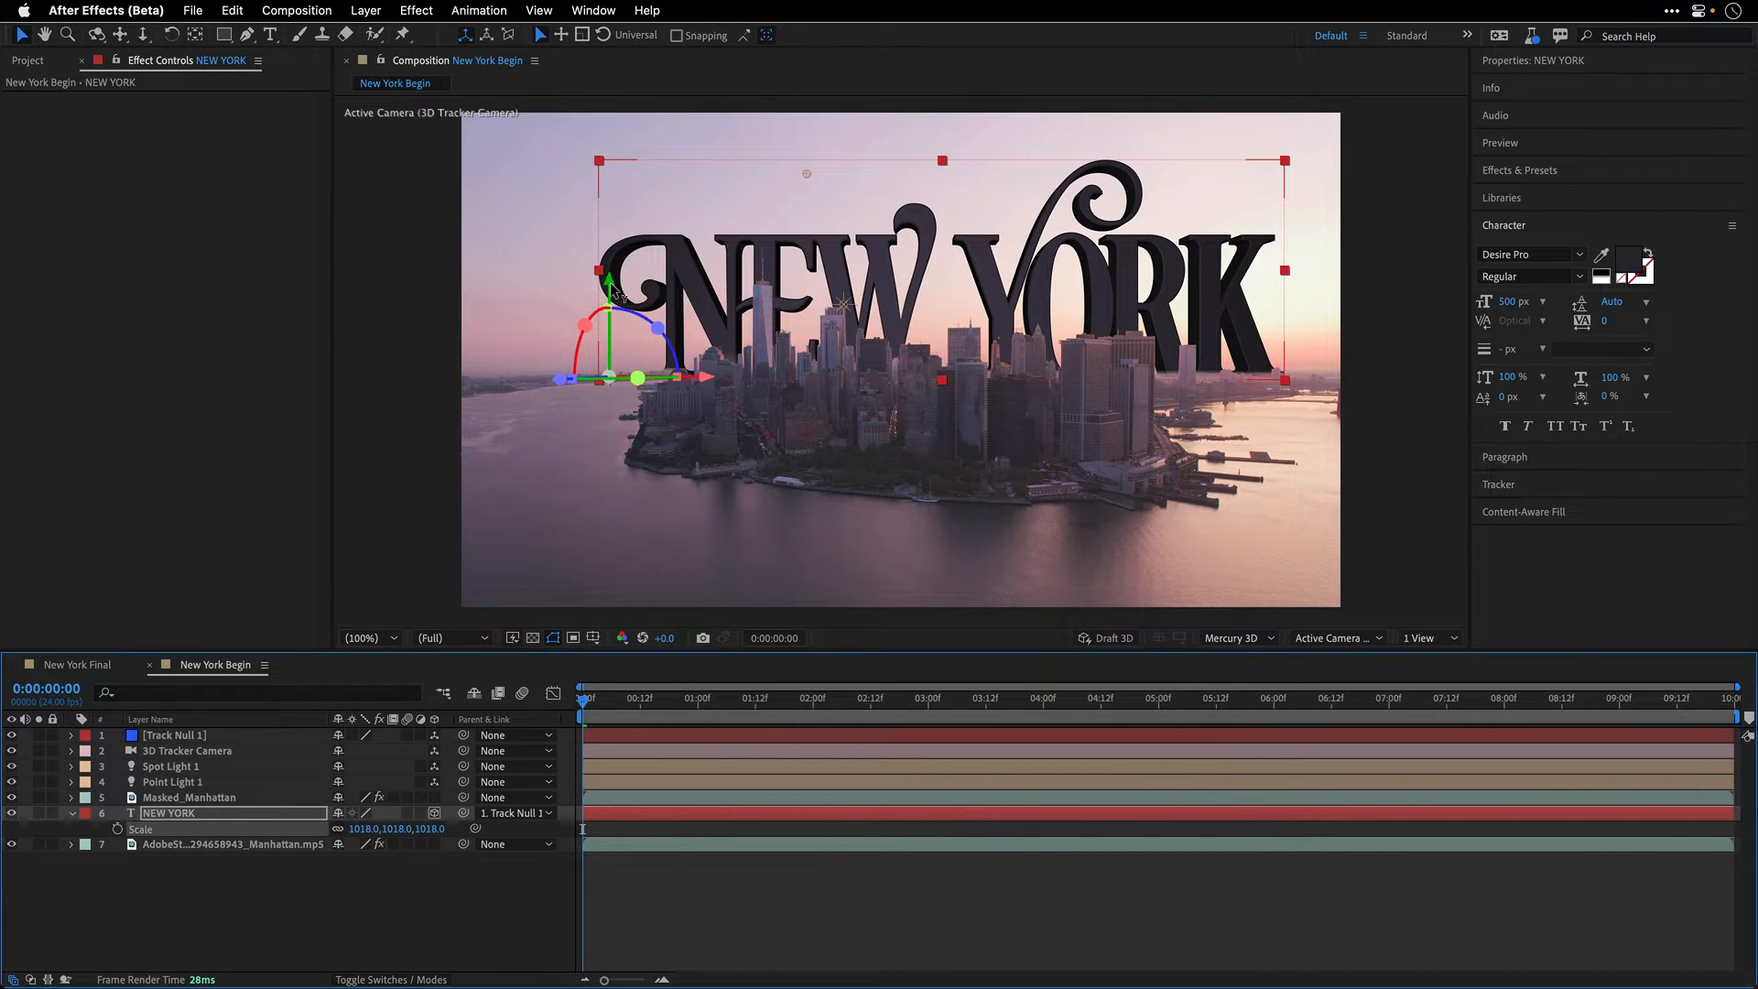
{"action": "left_click_drag", "start_coordinate": [610, 282], "coordinate": [610, 280]}
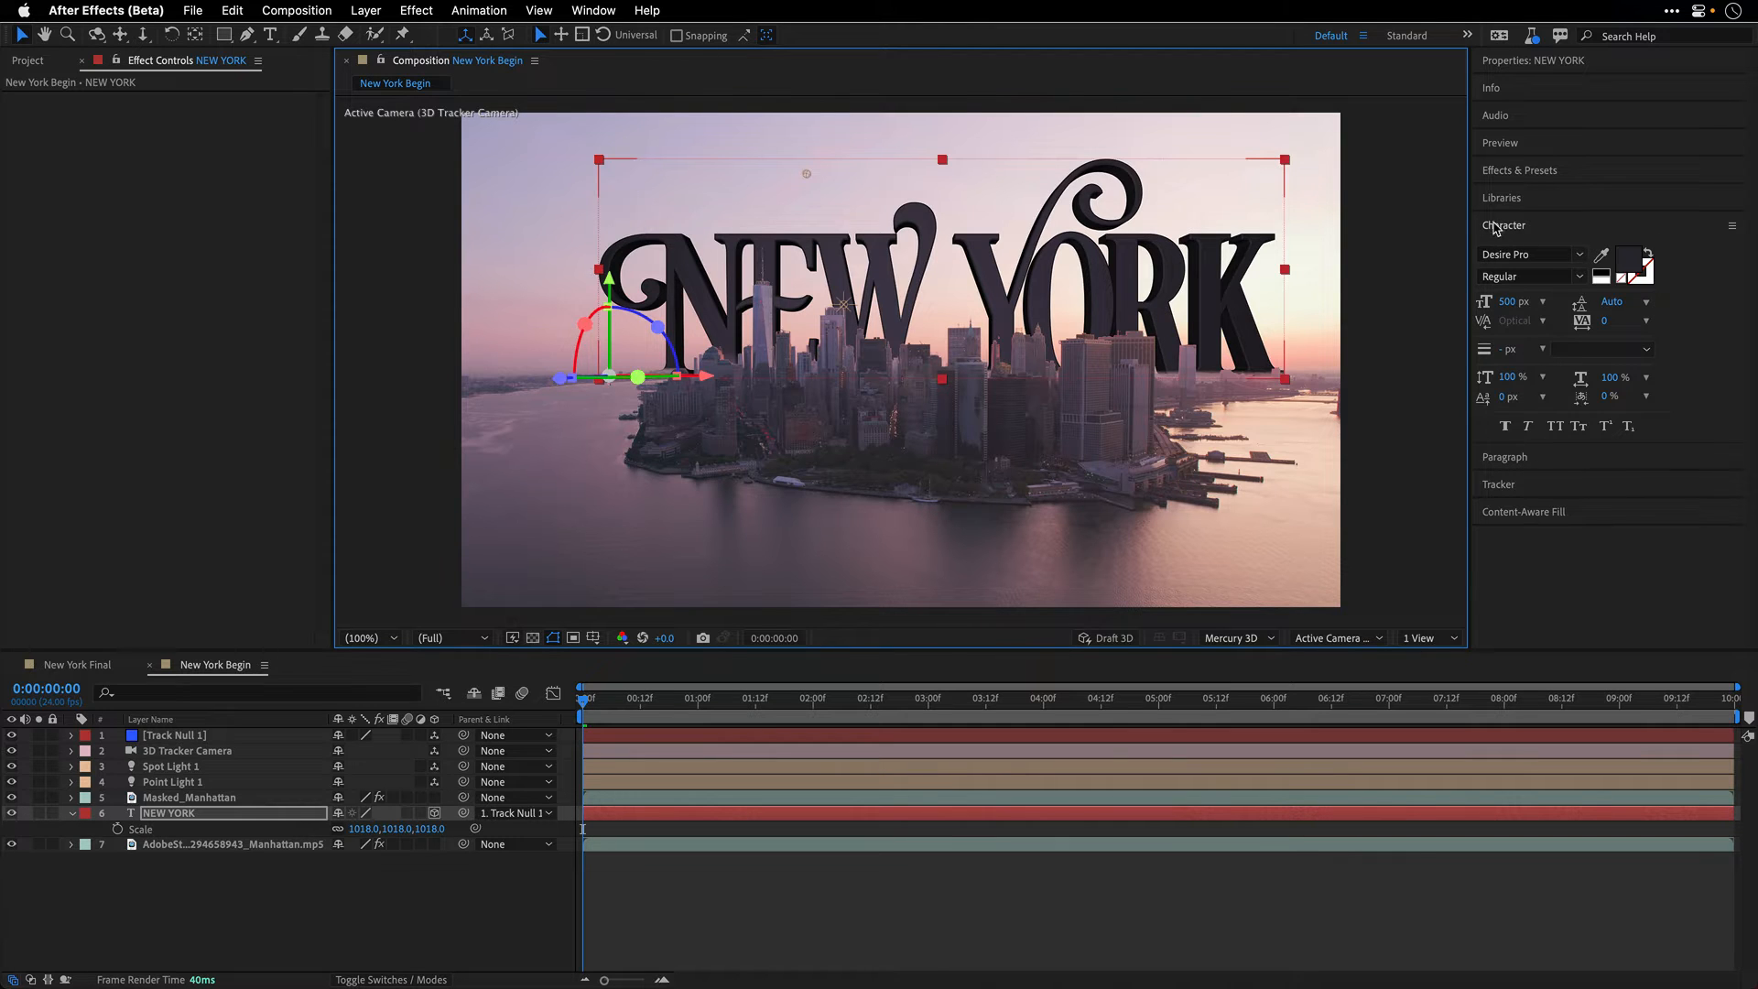
Step: Recolor the NEW YORK text with the pale cream sampled from the sky beside the K, preview it, and return to the first frame
{"action": "left_click", "coordinate": [1601, 261]}
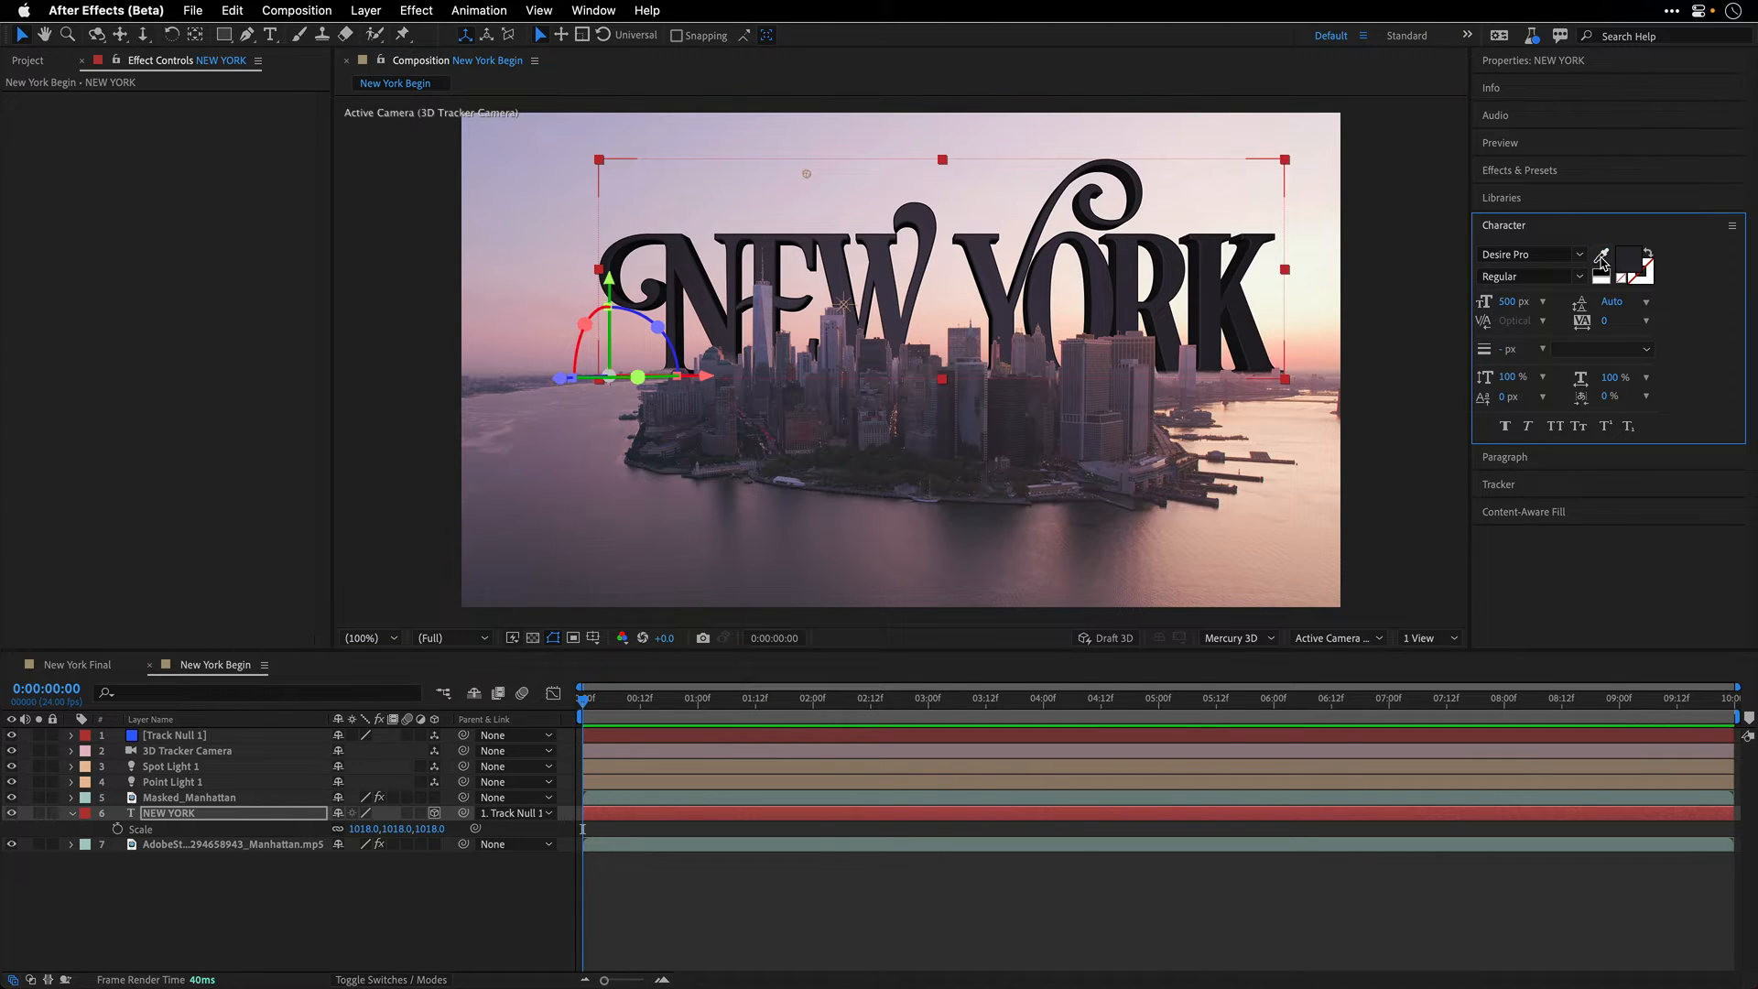
{"action": "left_click", "coordinate": [1278, 325]}
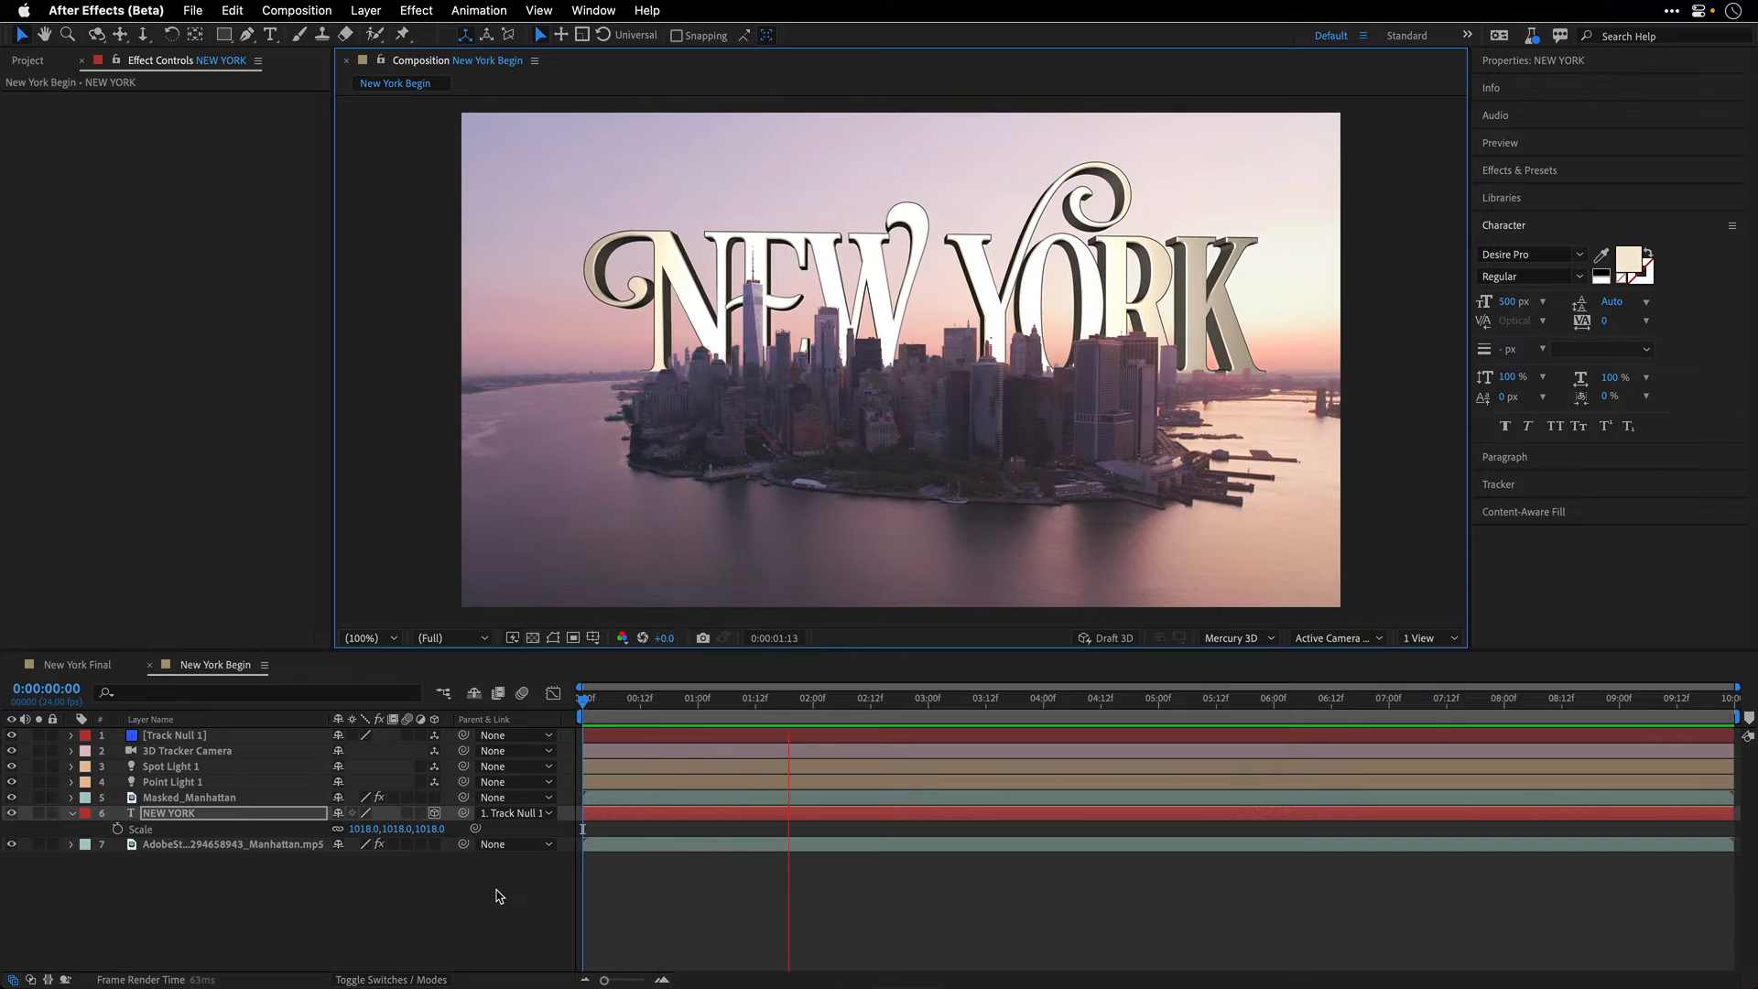
{"action": "key", "text": "space"}
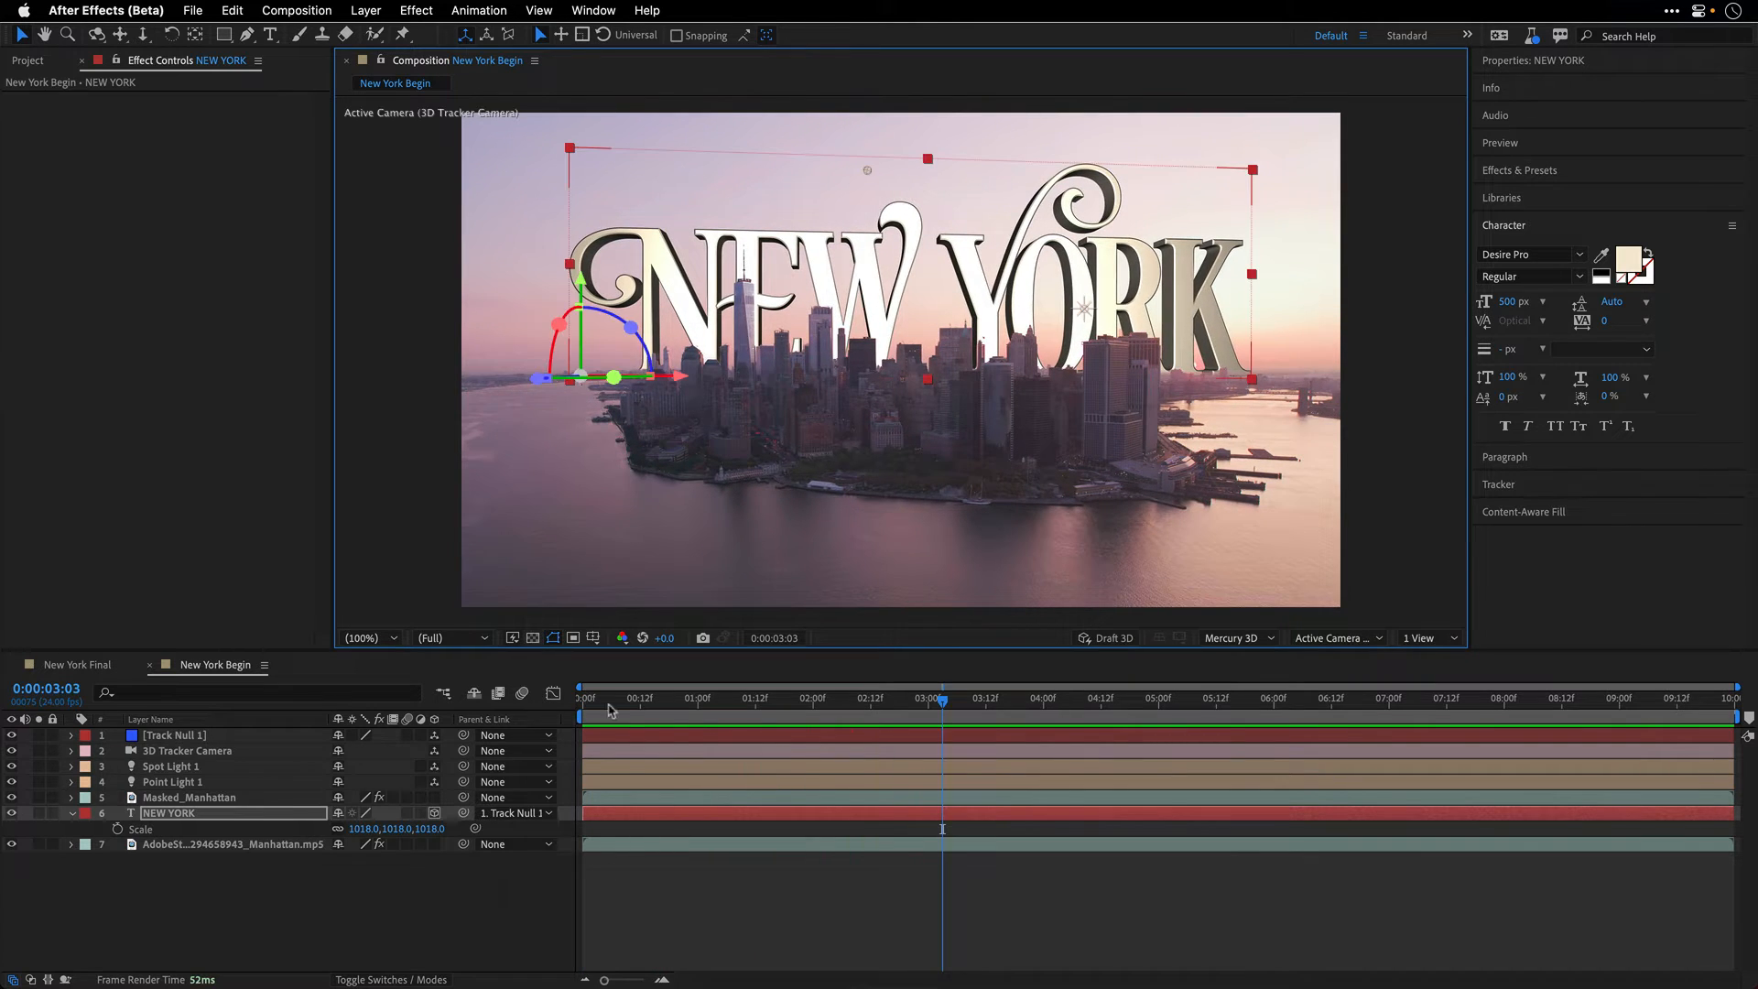
{"action": "left_click", "coordinate": [87, 817]}
{"action": "key", "text": "Home"}
{"action": "left_click", "coordinate": [72, 814]}
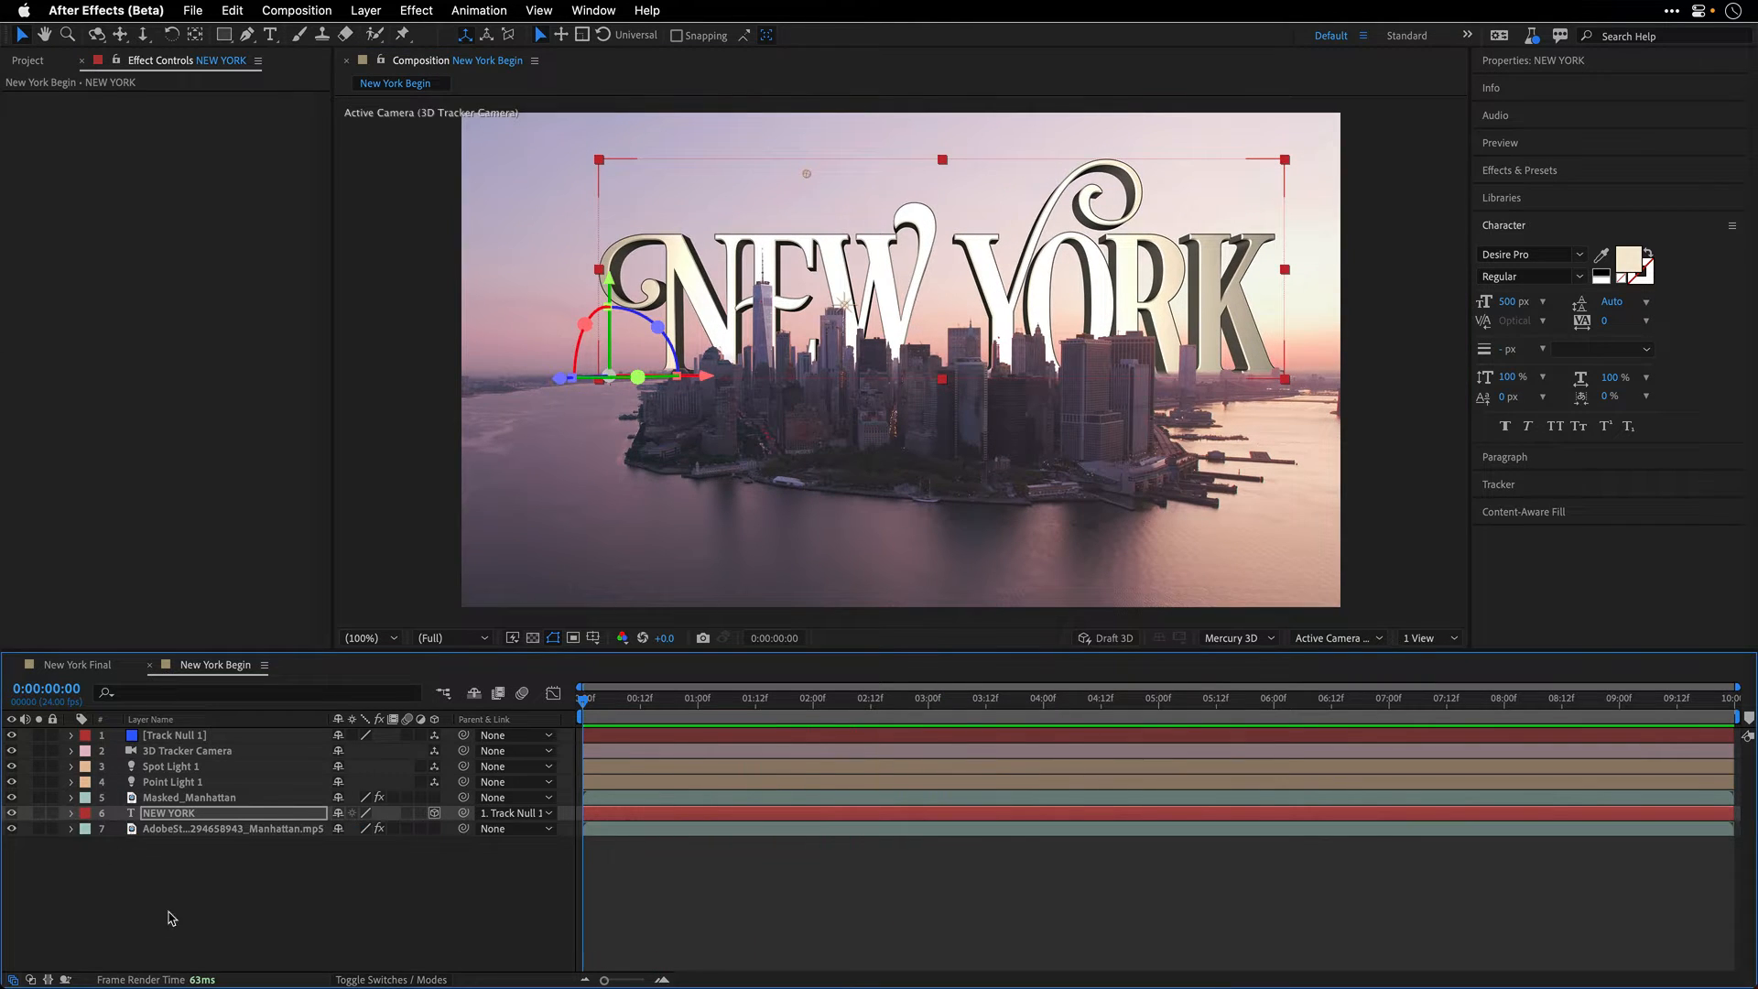
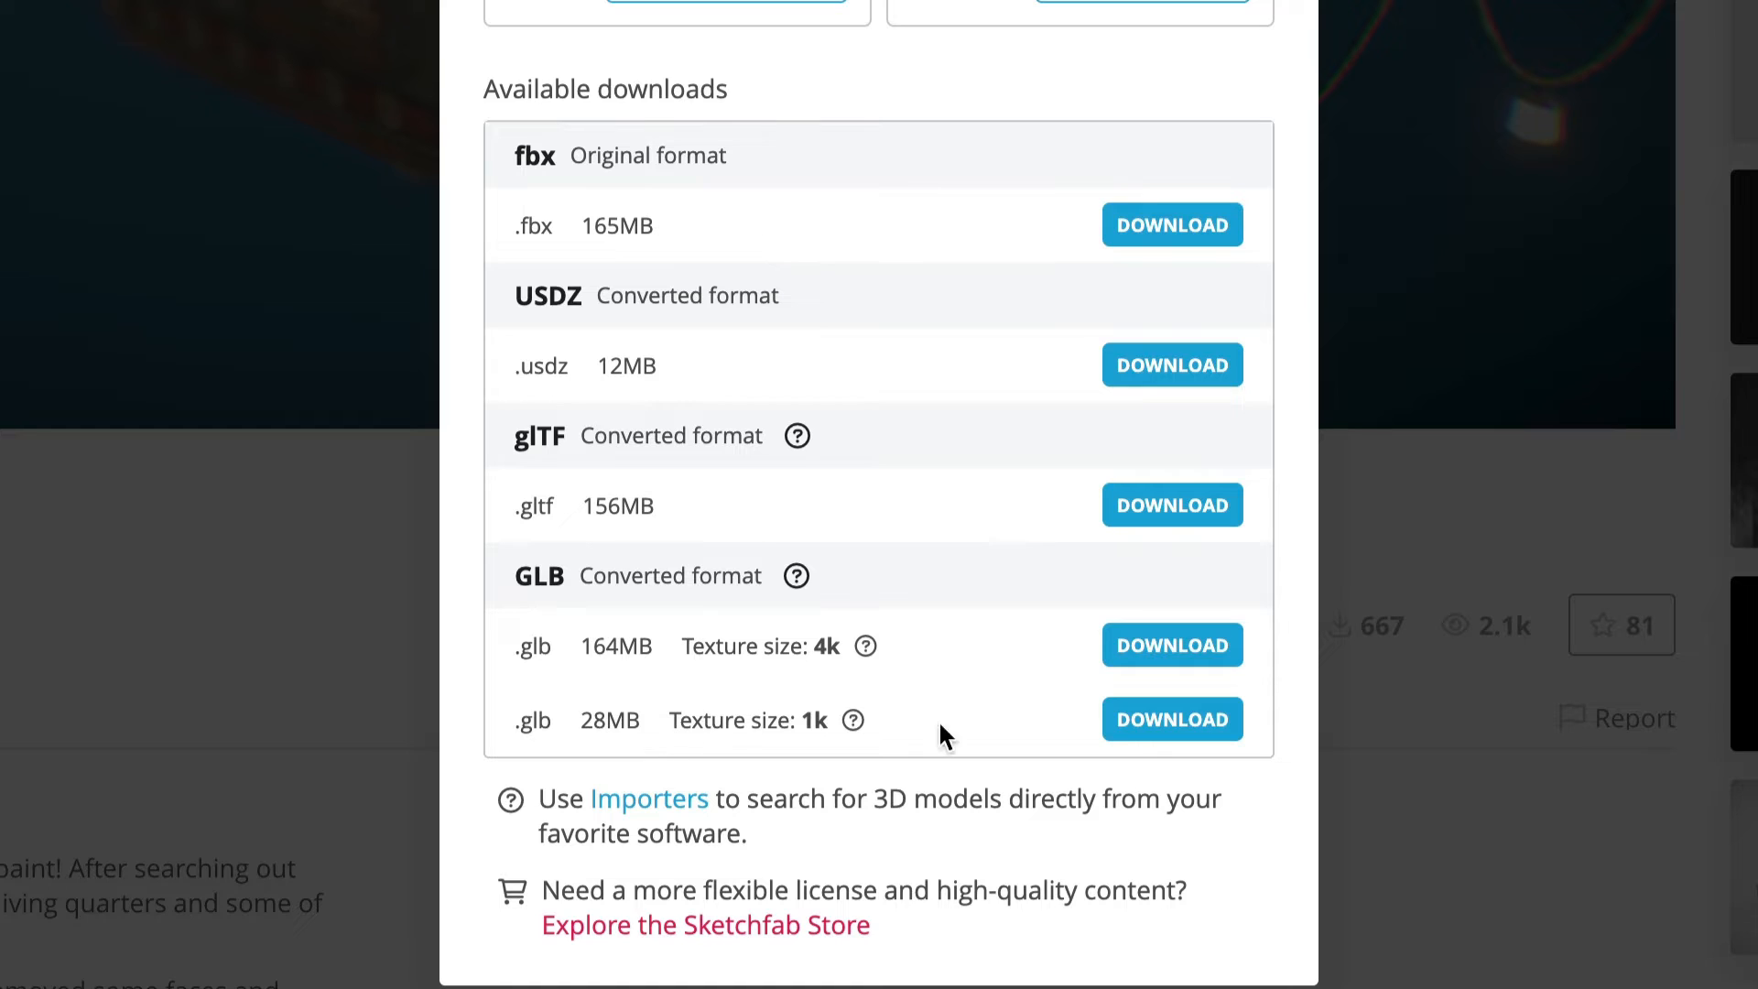
Step: In the browser, download the Zeppelin Air Balloon model as the 28MB .glb with 1k textures to the Desktop
{"action": "left_click", "coordinate": [1144, 723]}
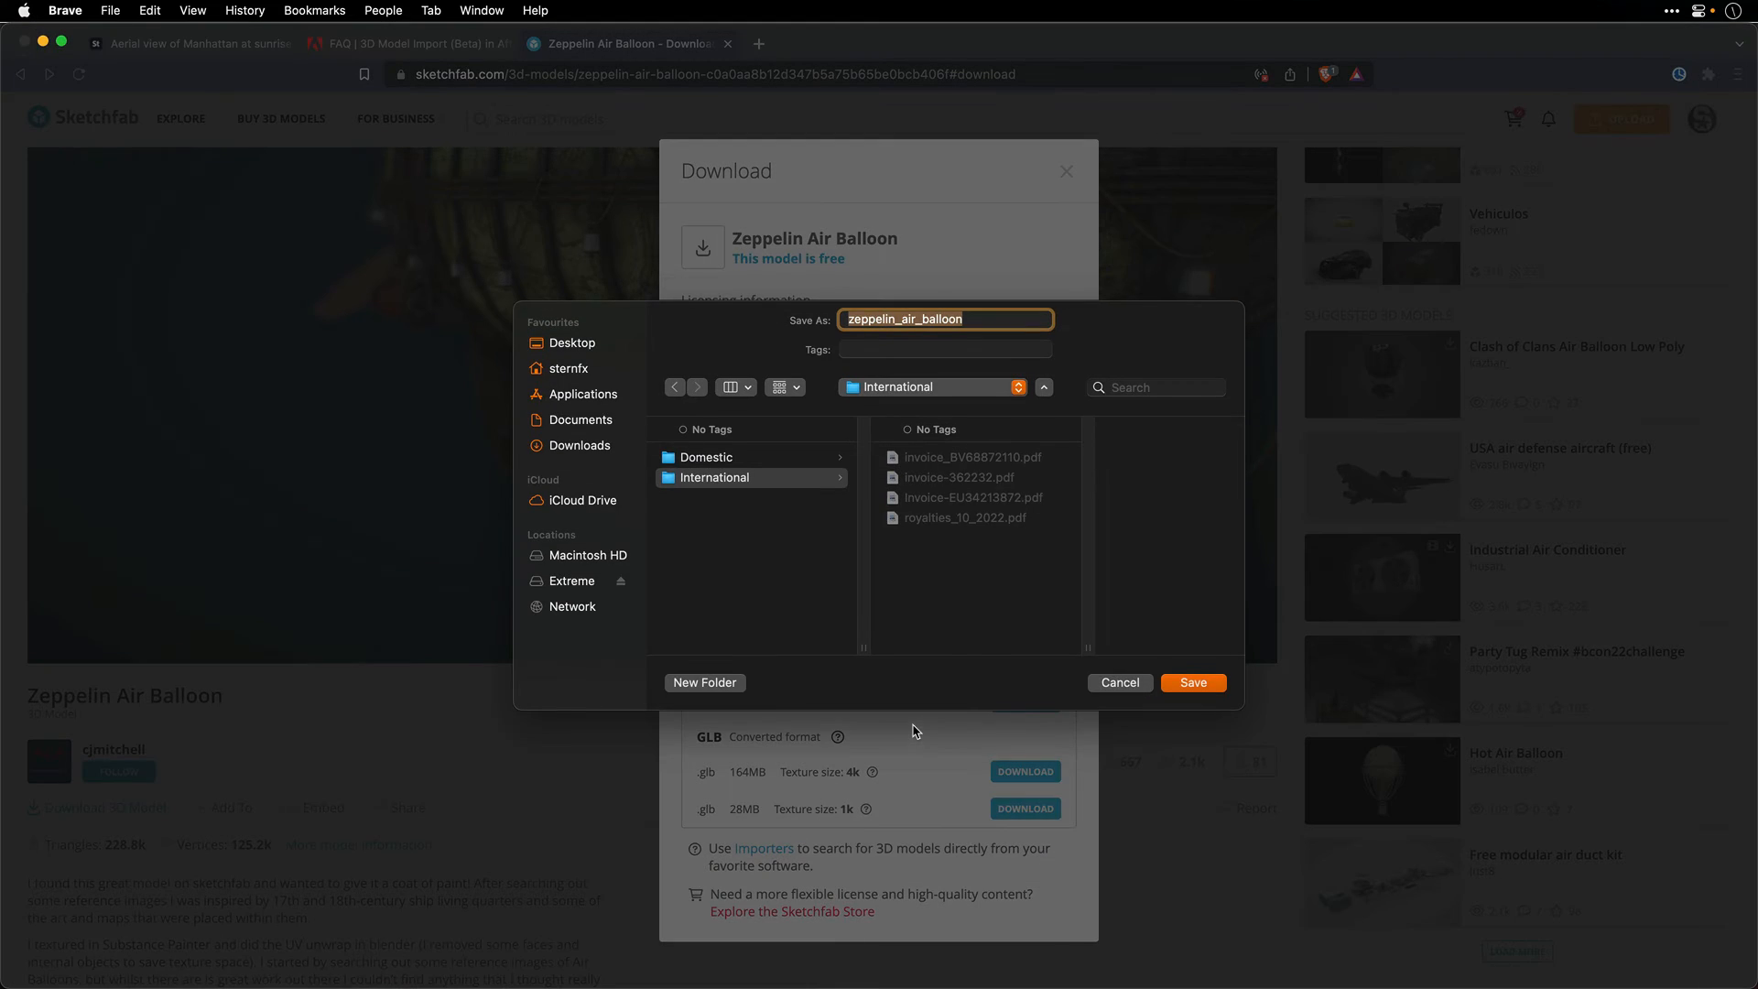
{"action": "key", "text": "super+d"}
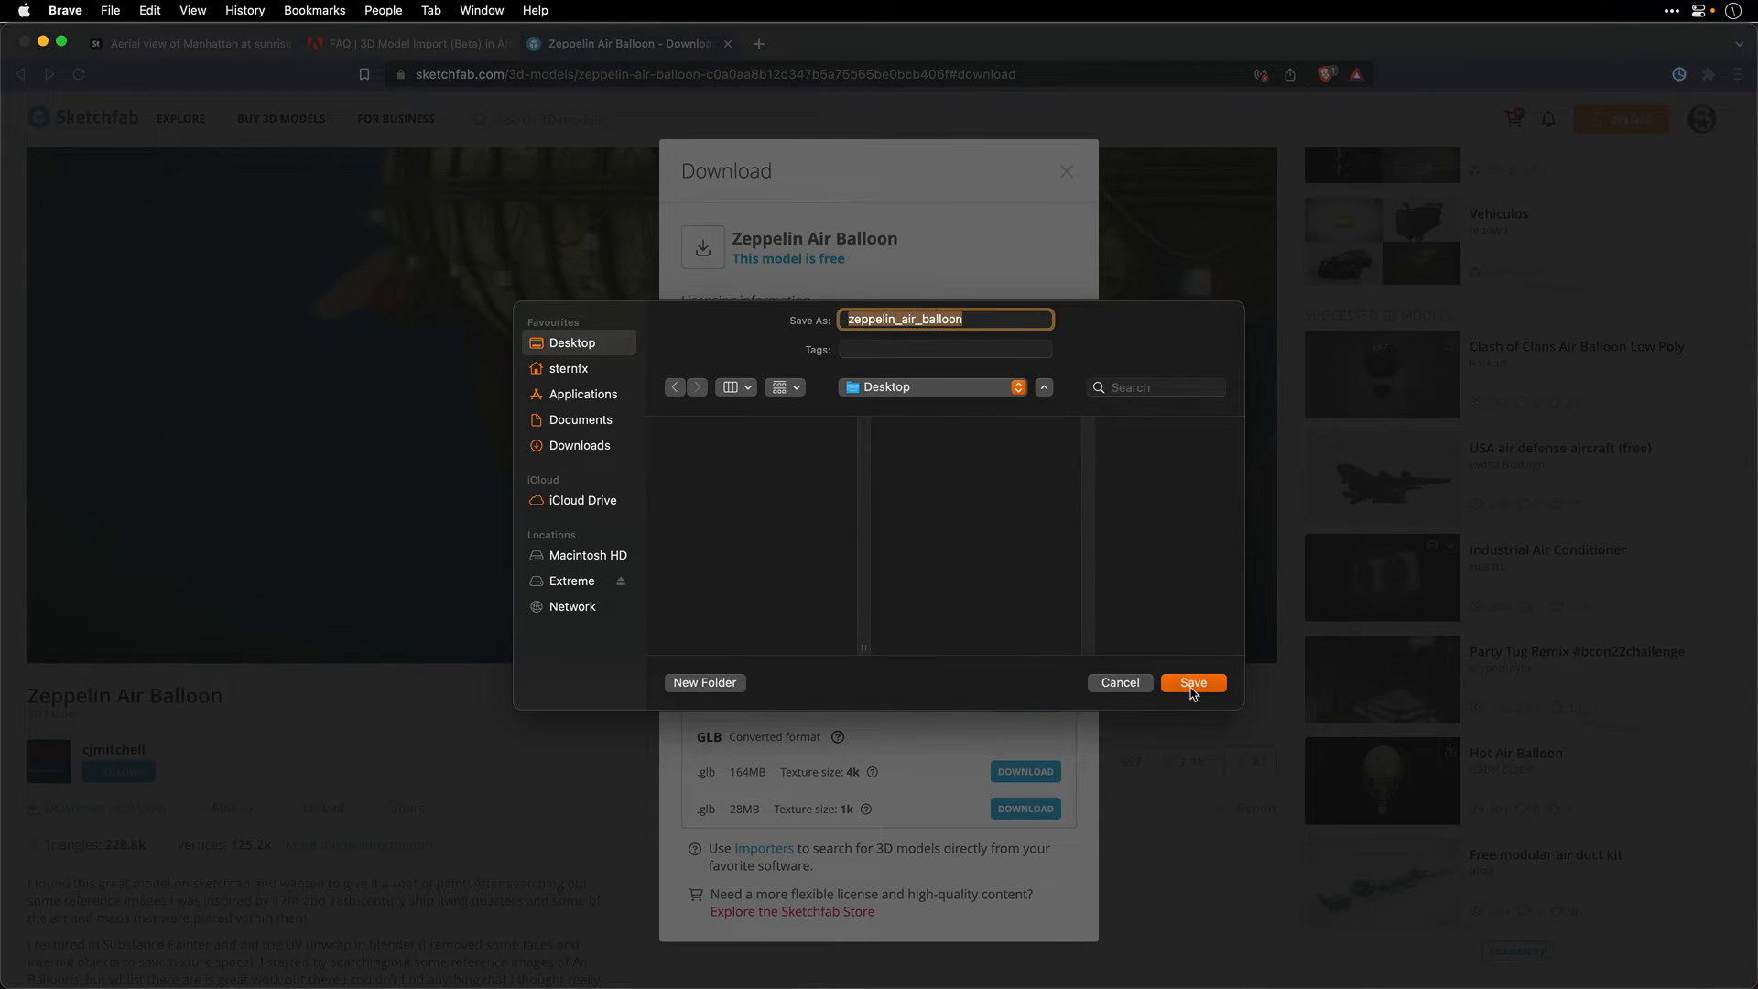
{"action": "left_click", "coordinate": [1190, 685]}
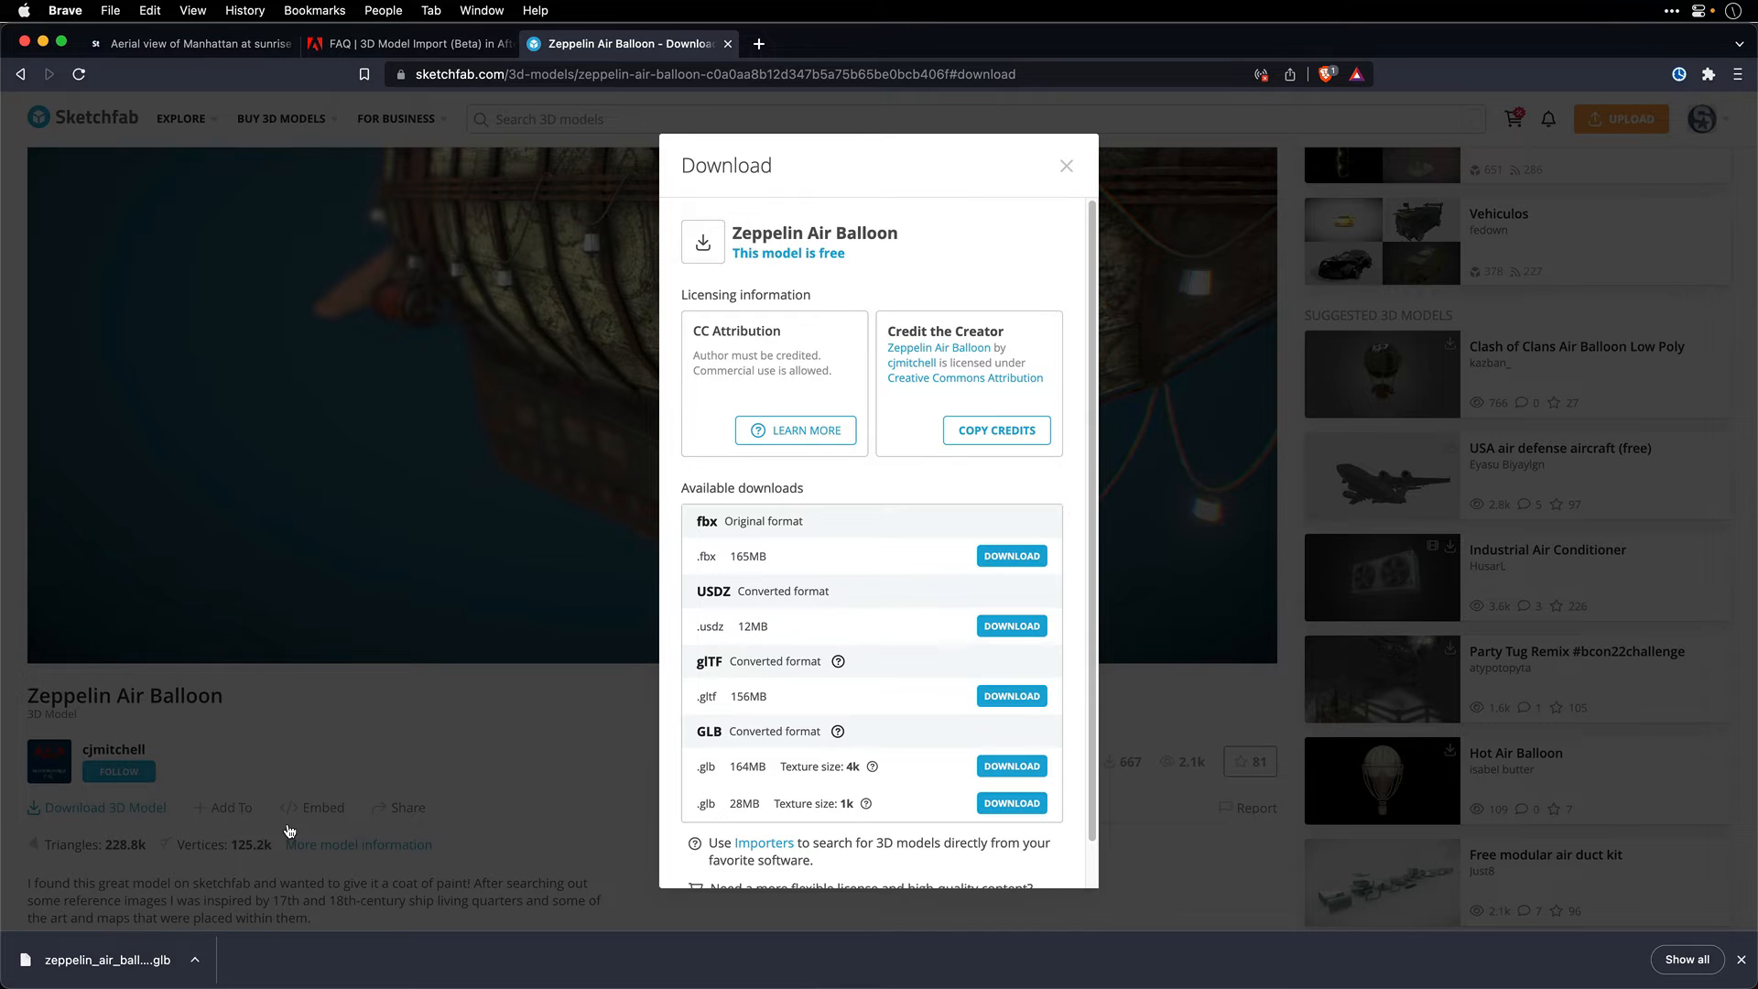
Step: Switch to After Effects and import zeppelin_air_balloon.glb from the Desktop into the project
{"action": "key", "text": "super+Tab"}
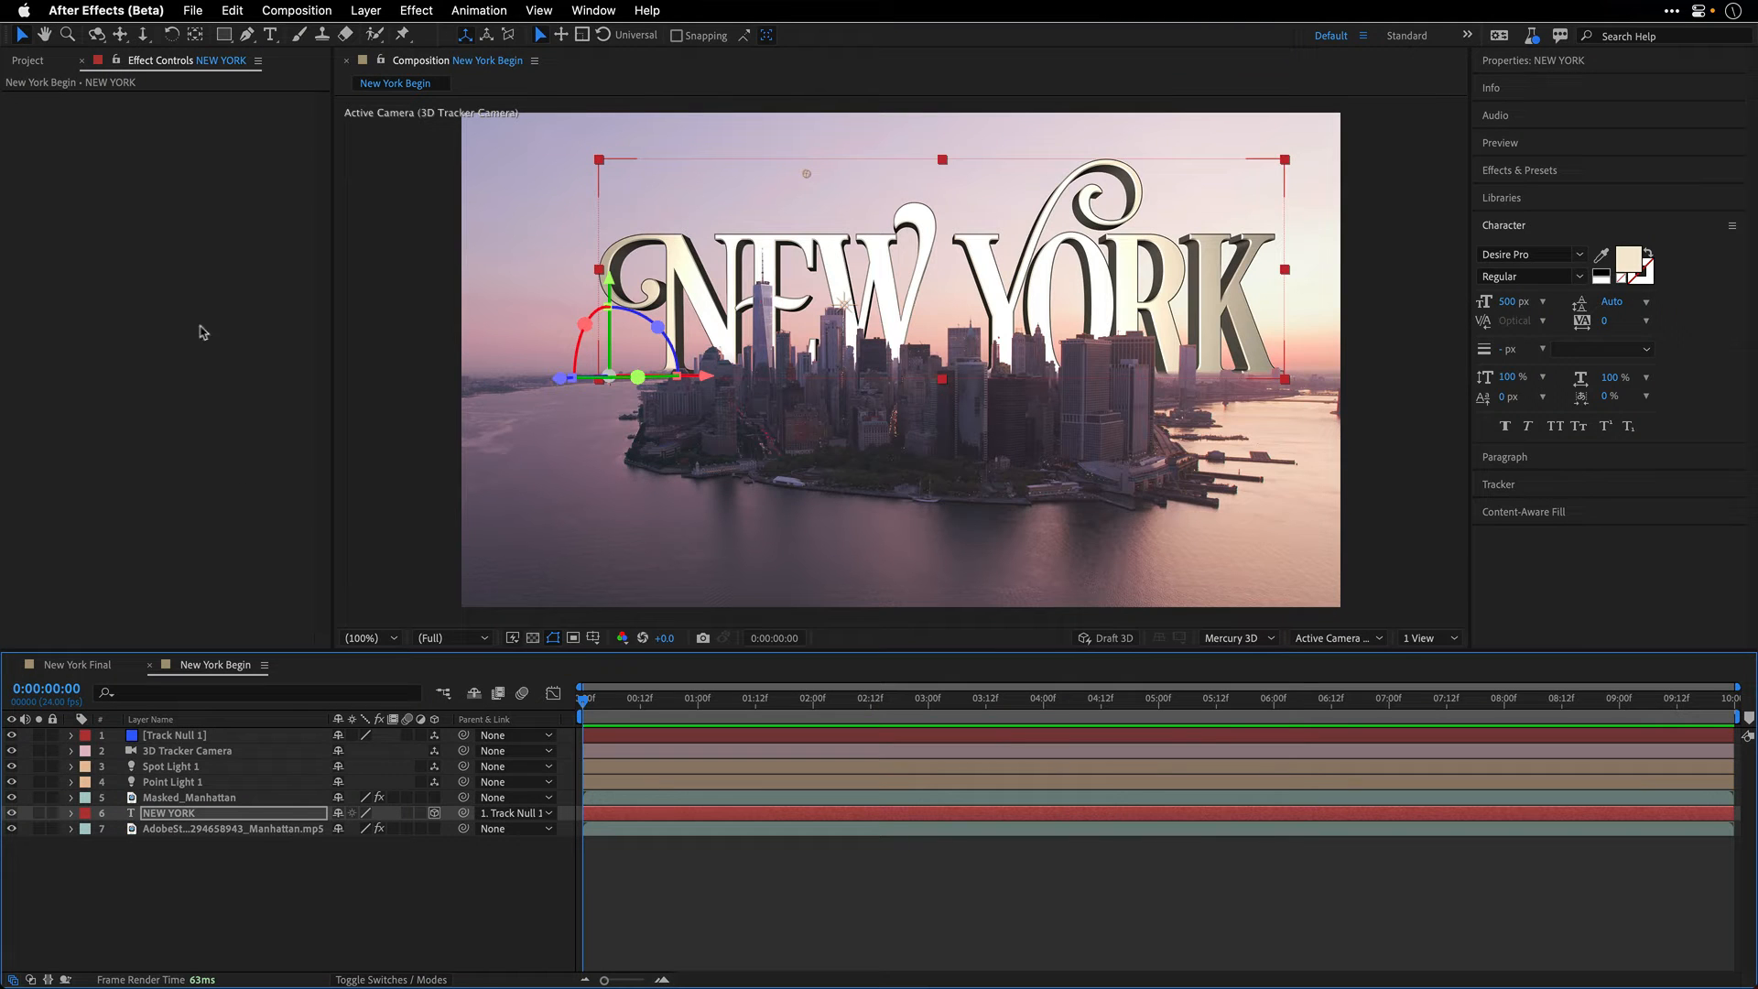
{"action": "left_click", "coordinate": [35, 61]}
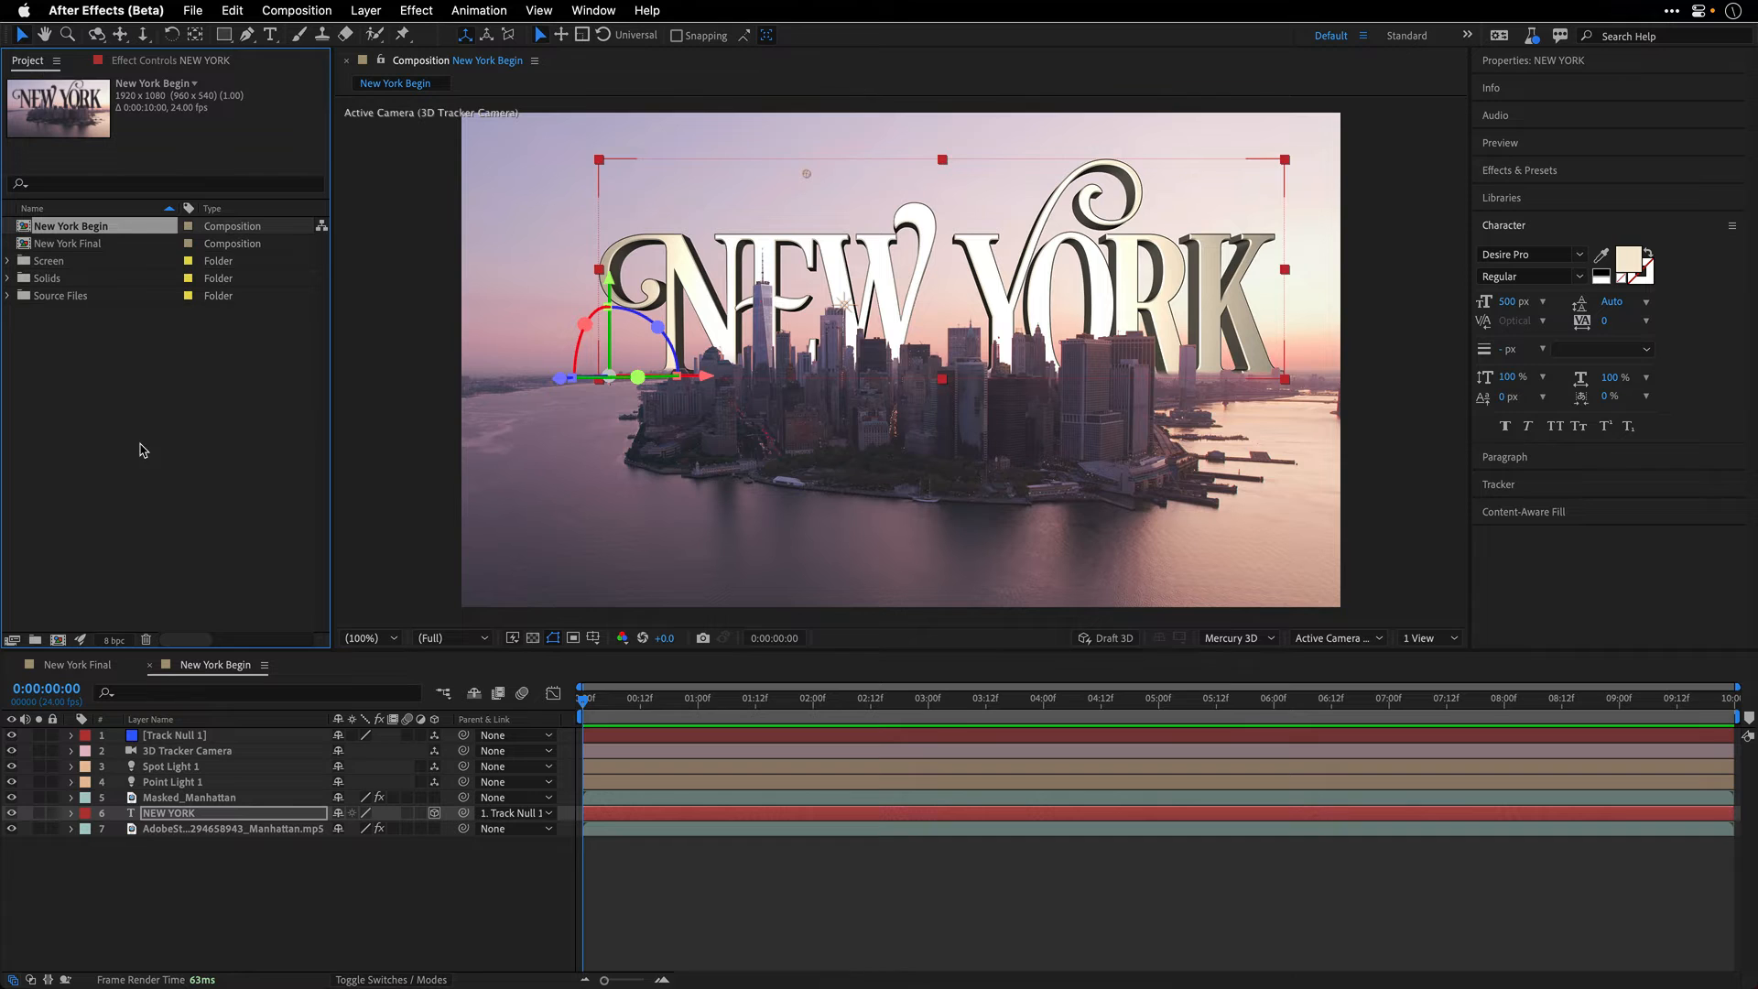
{"action": "left_click", "coordinate": [113, 377]}
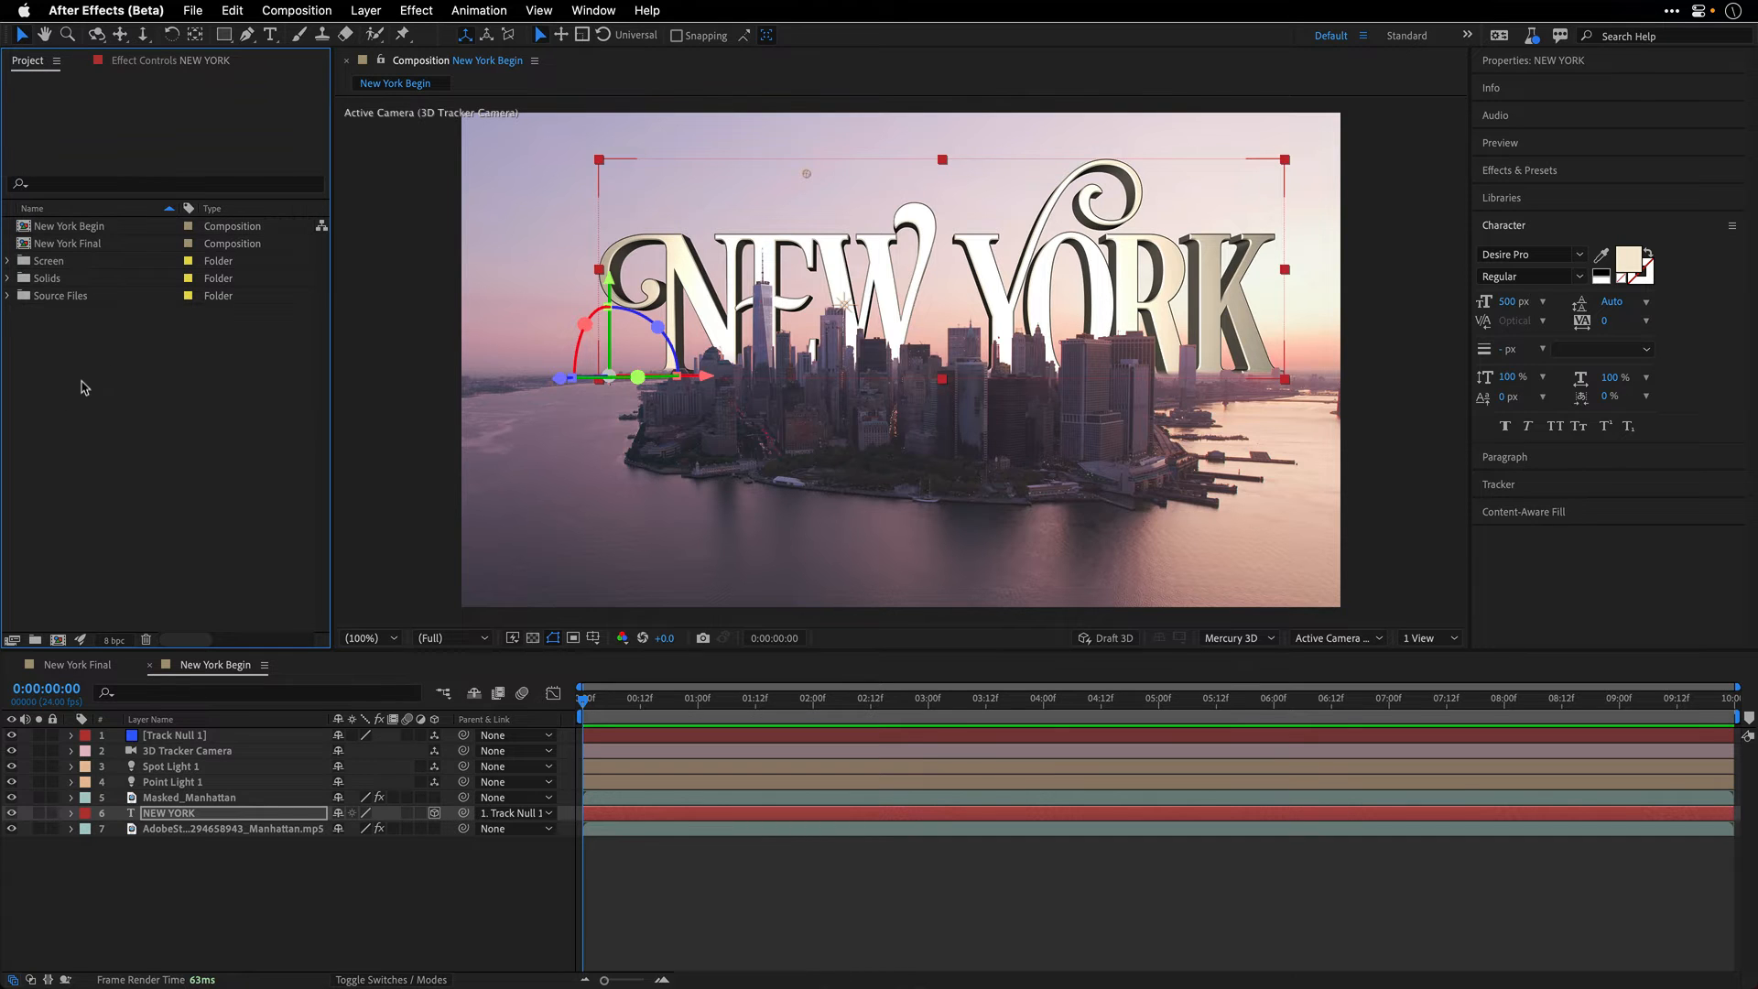
{"action": "double_click", "coordinate": [72, 383]}
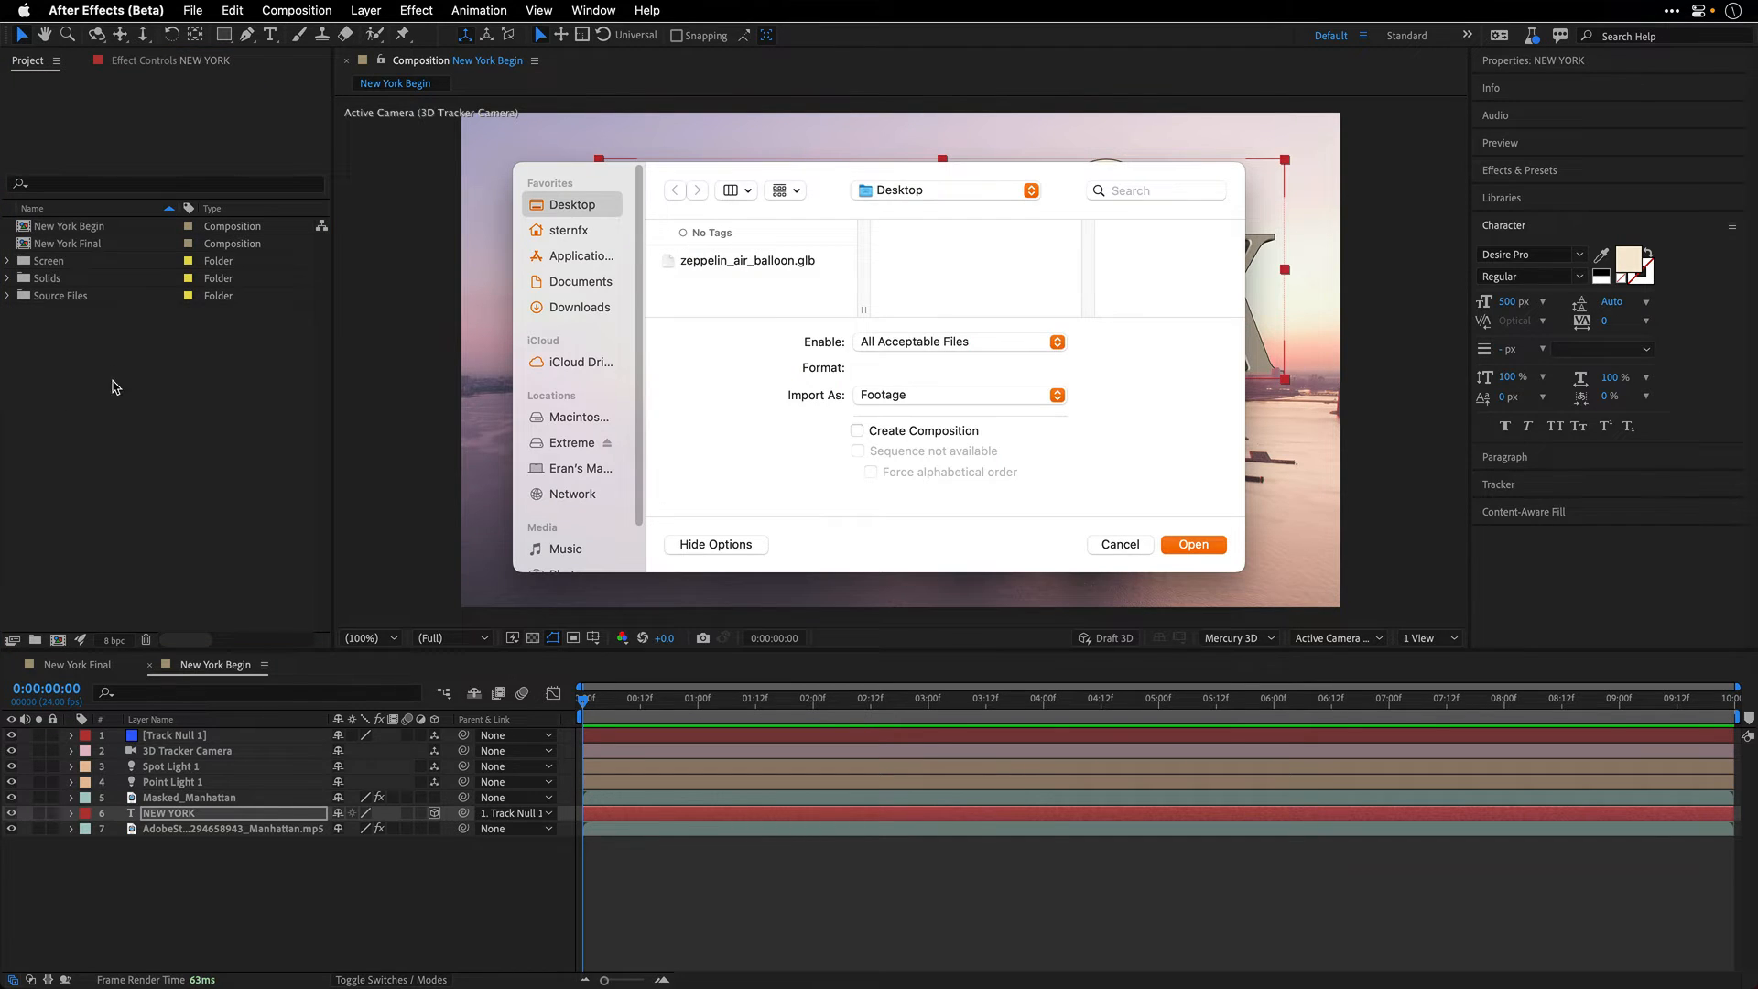
{"action": "left_click", "coordinate": [737, 261]}
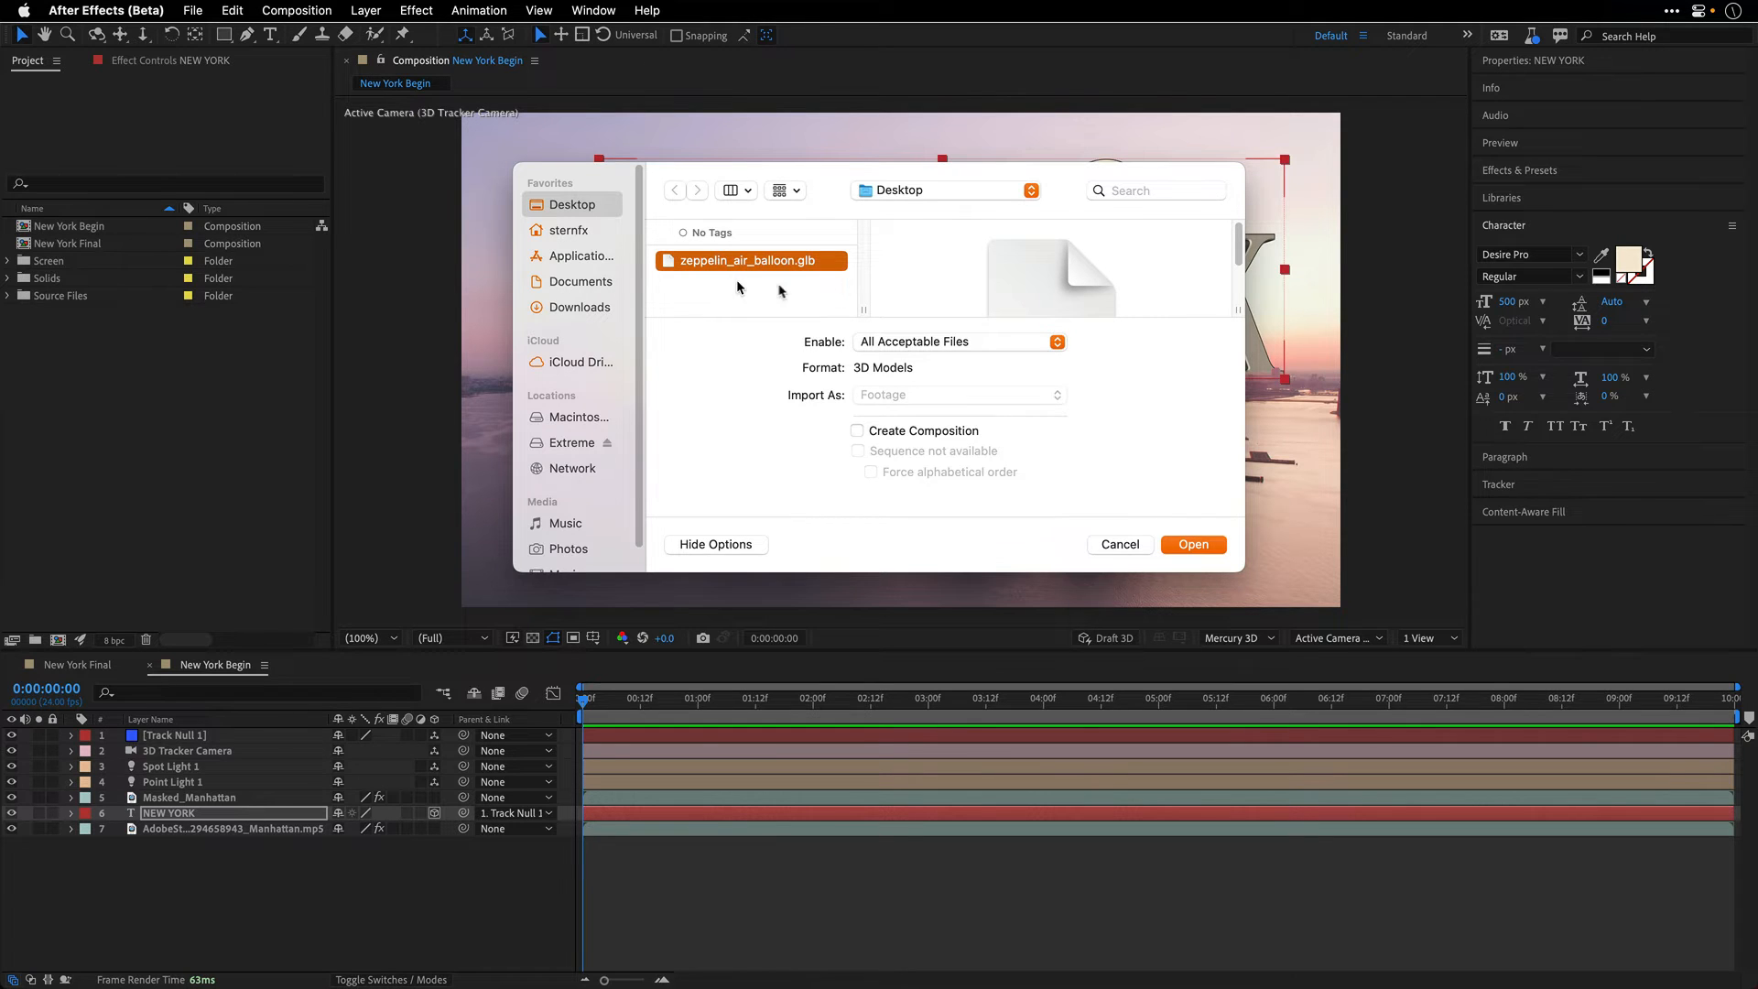
{"action": "left_click", "coordinate": [1195, 547]}
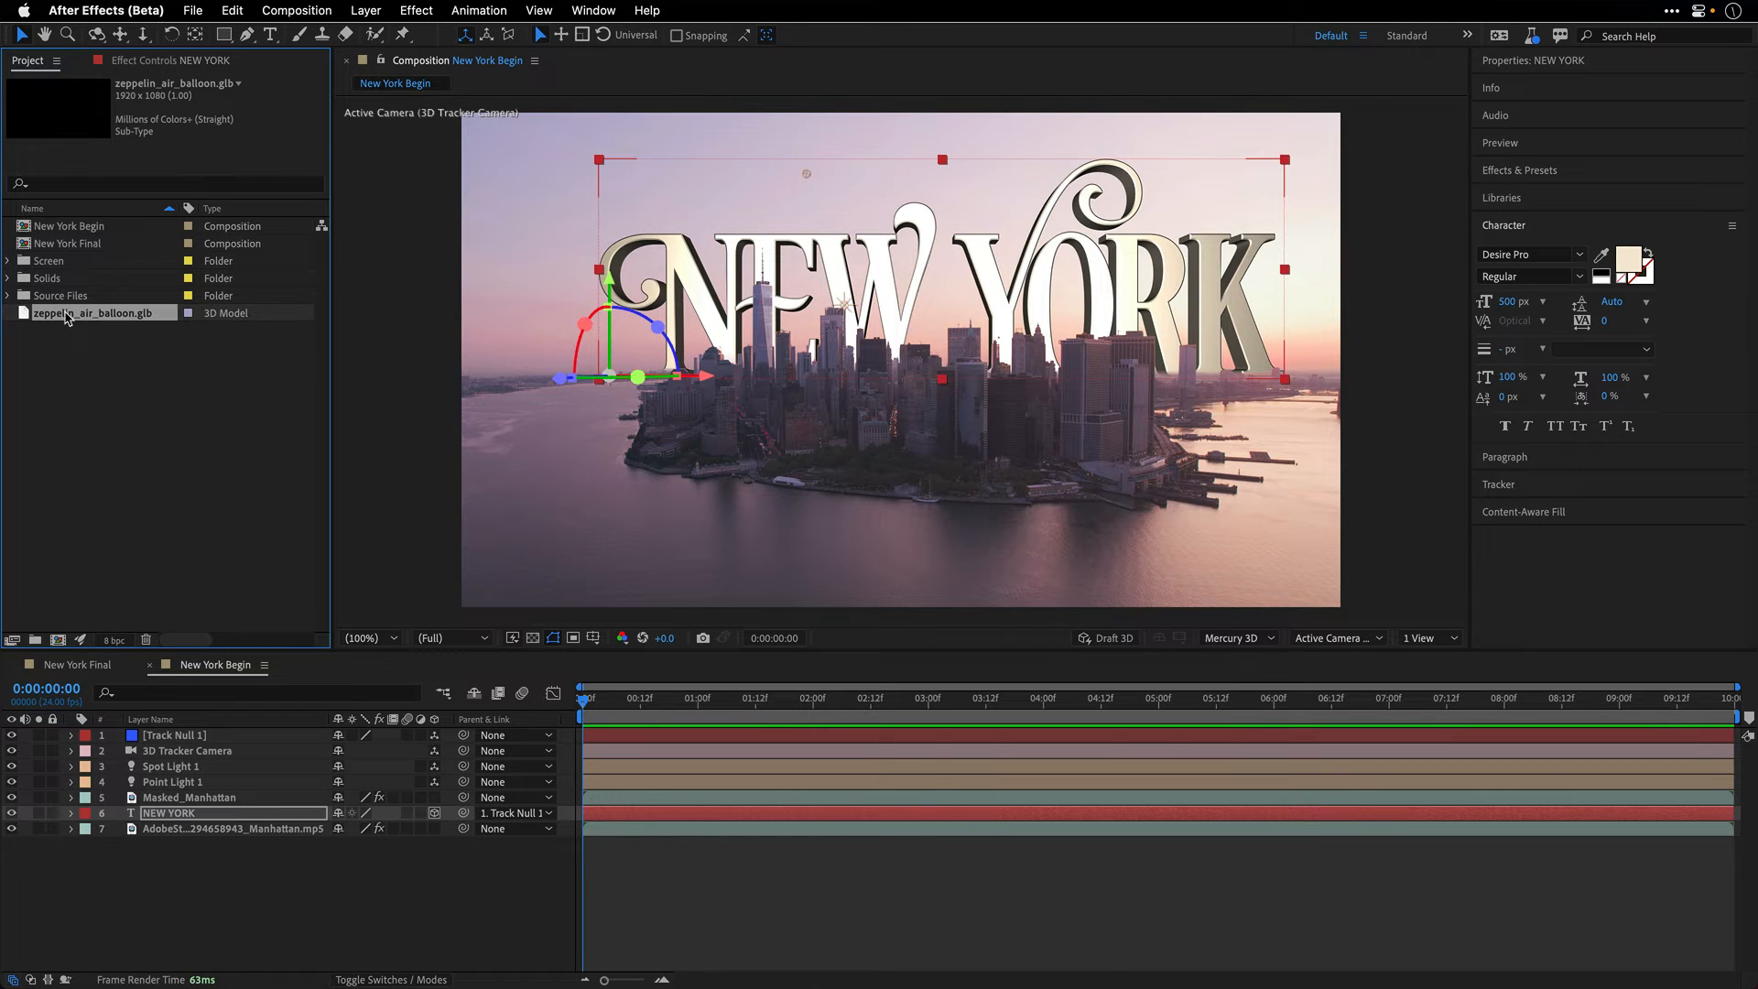
Step: Add the zeppelin model as the top layer of the New York Begin composition, made comp size with the Advanced settings left as they are
{"action": "left_click_drag", "start_coordinate": [66, 318], "coordinate": [180, 737]}
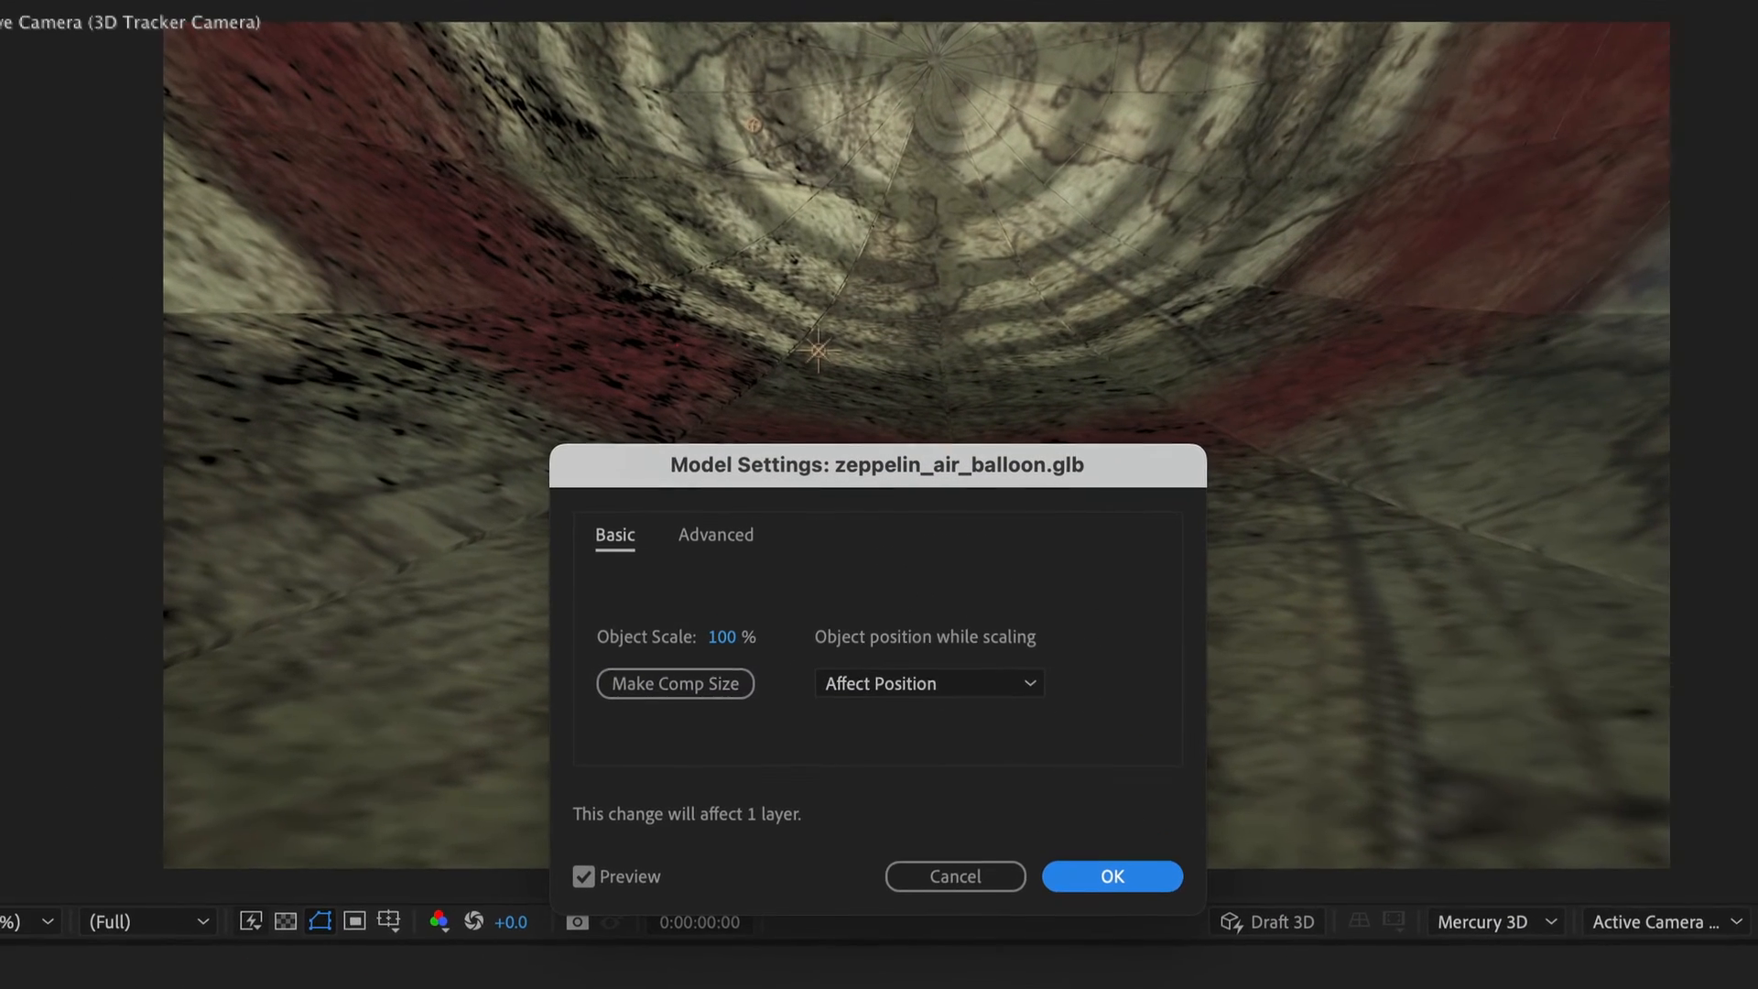
{"action": "left_click", "coordinate": [708, 685]}
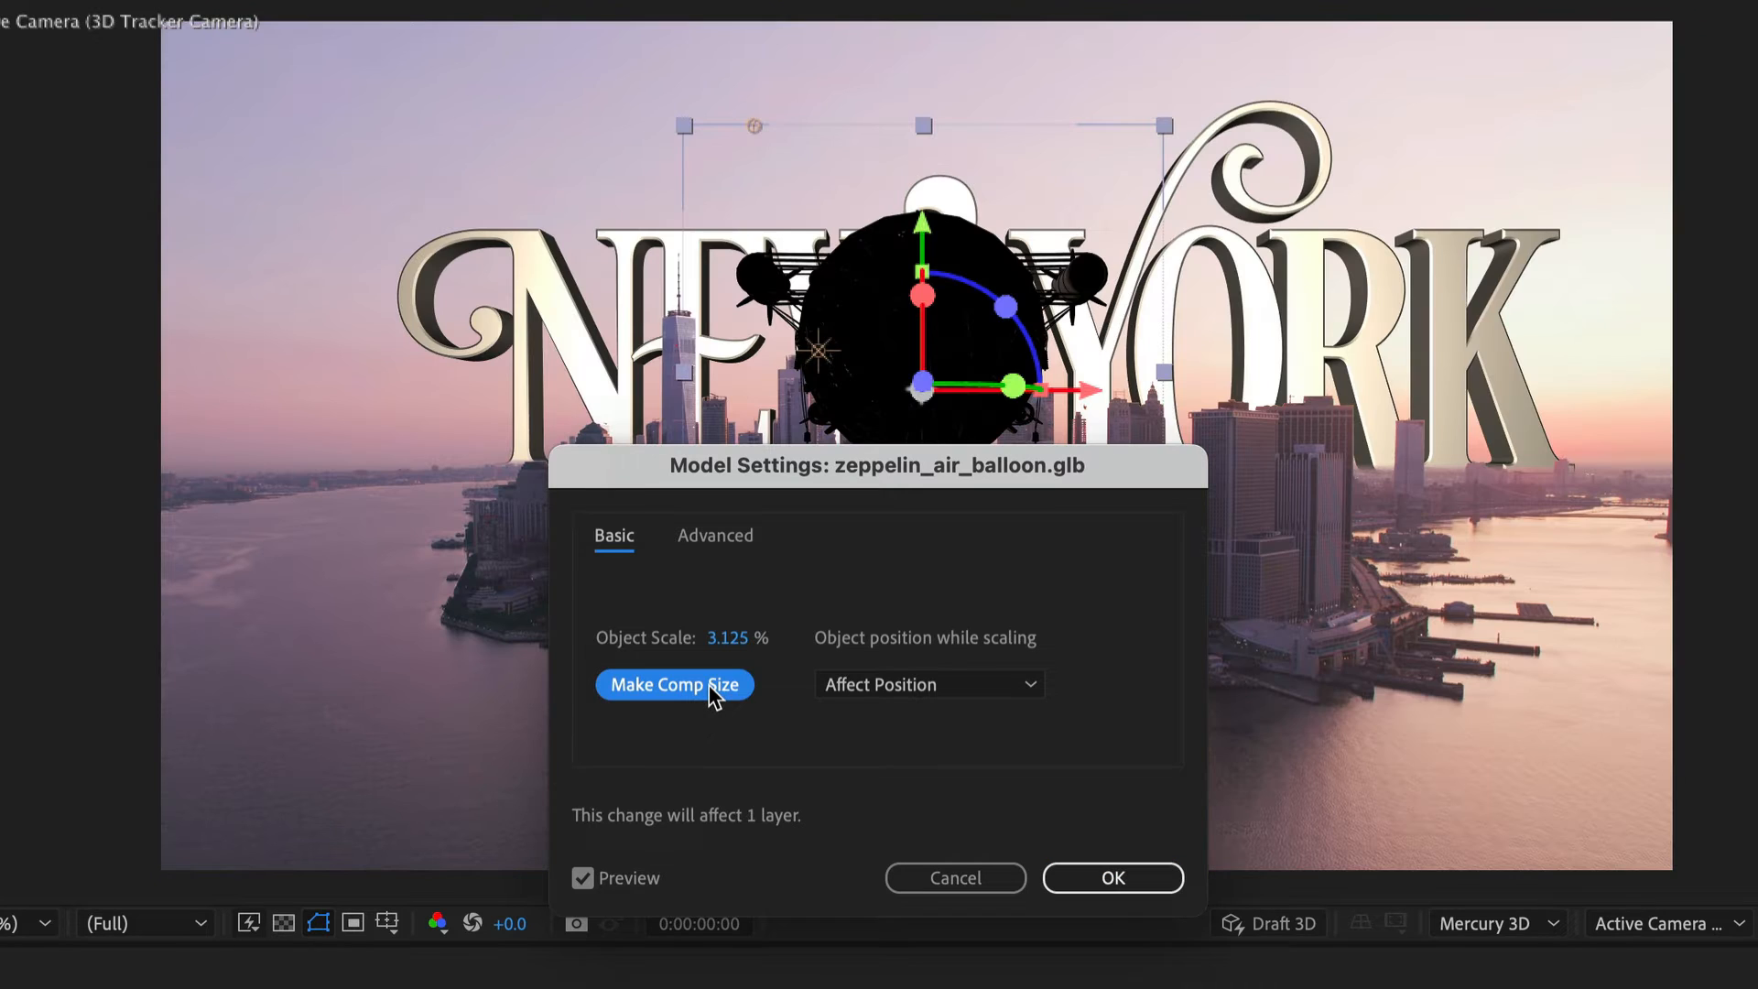
{"action": "left_click", "coordinate": [739, 538]}
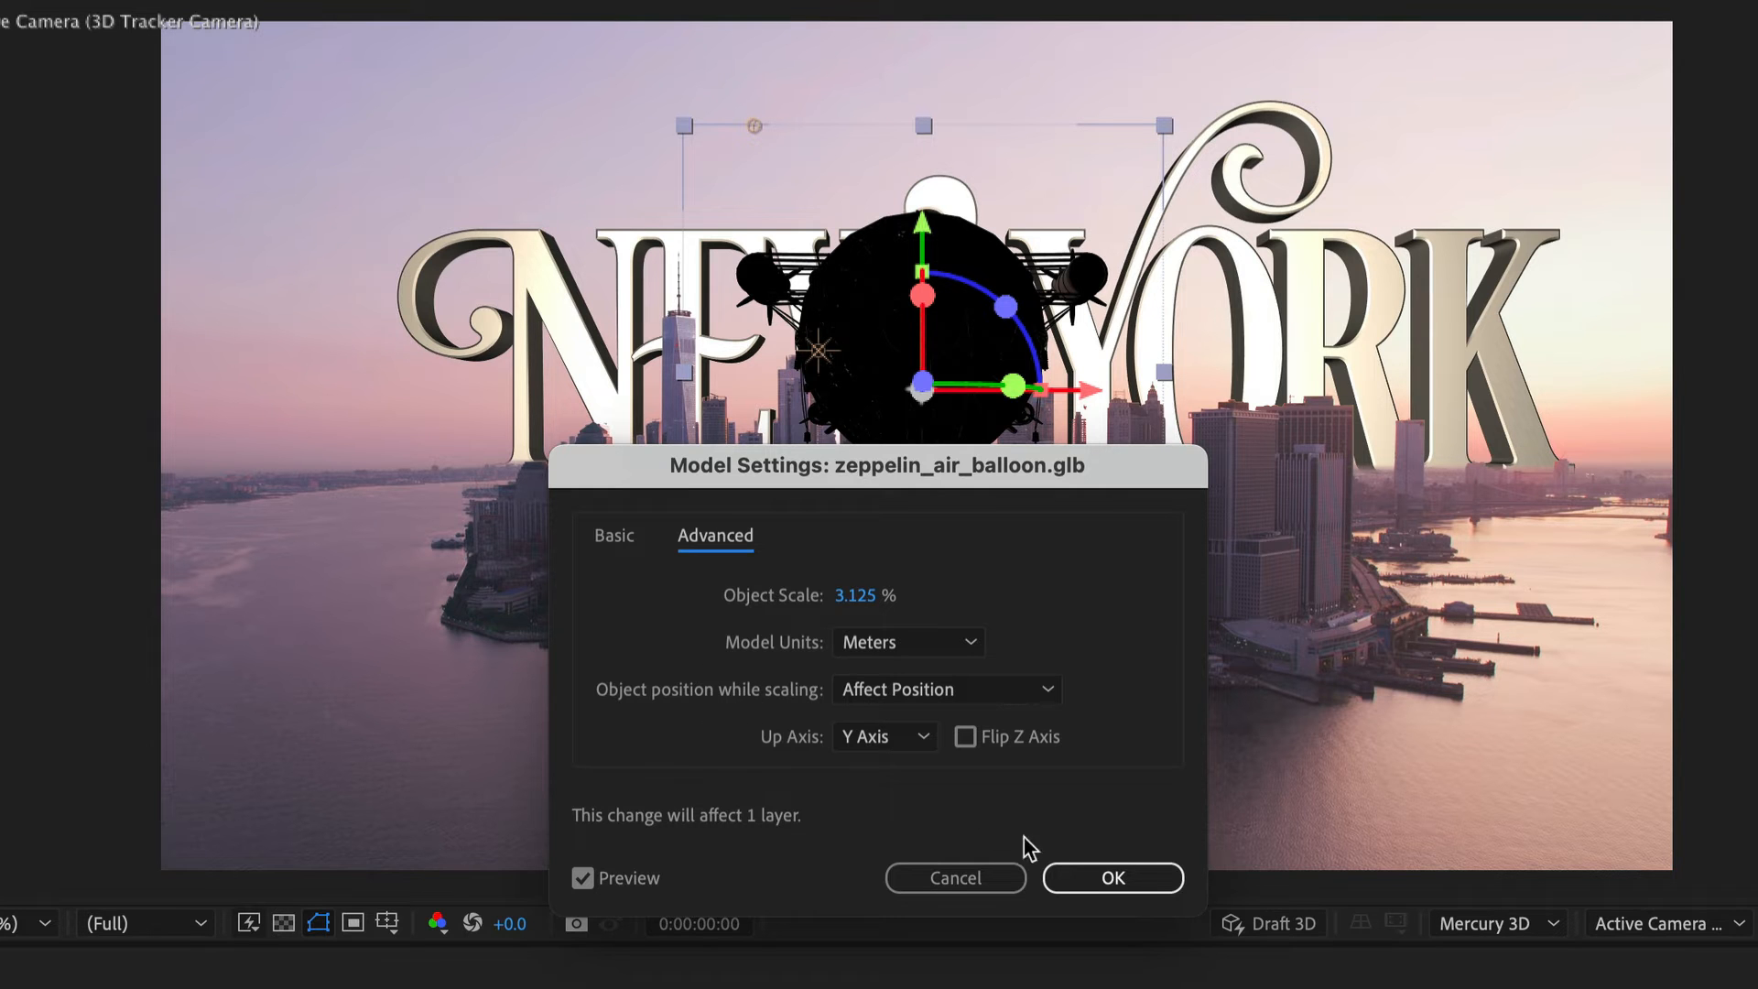
{"action": "left_click", "coordinate": [1135, 872]}
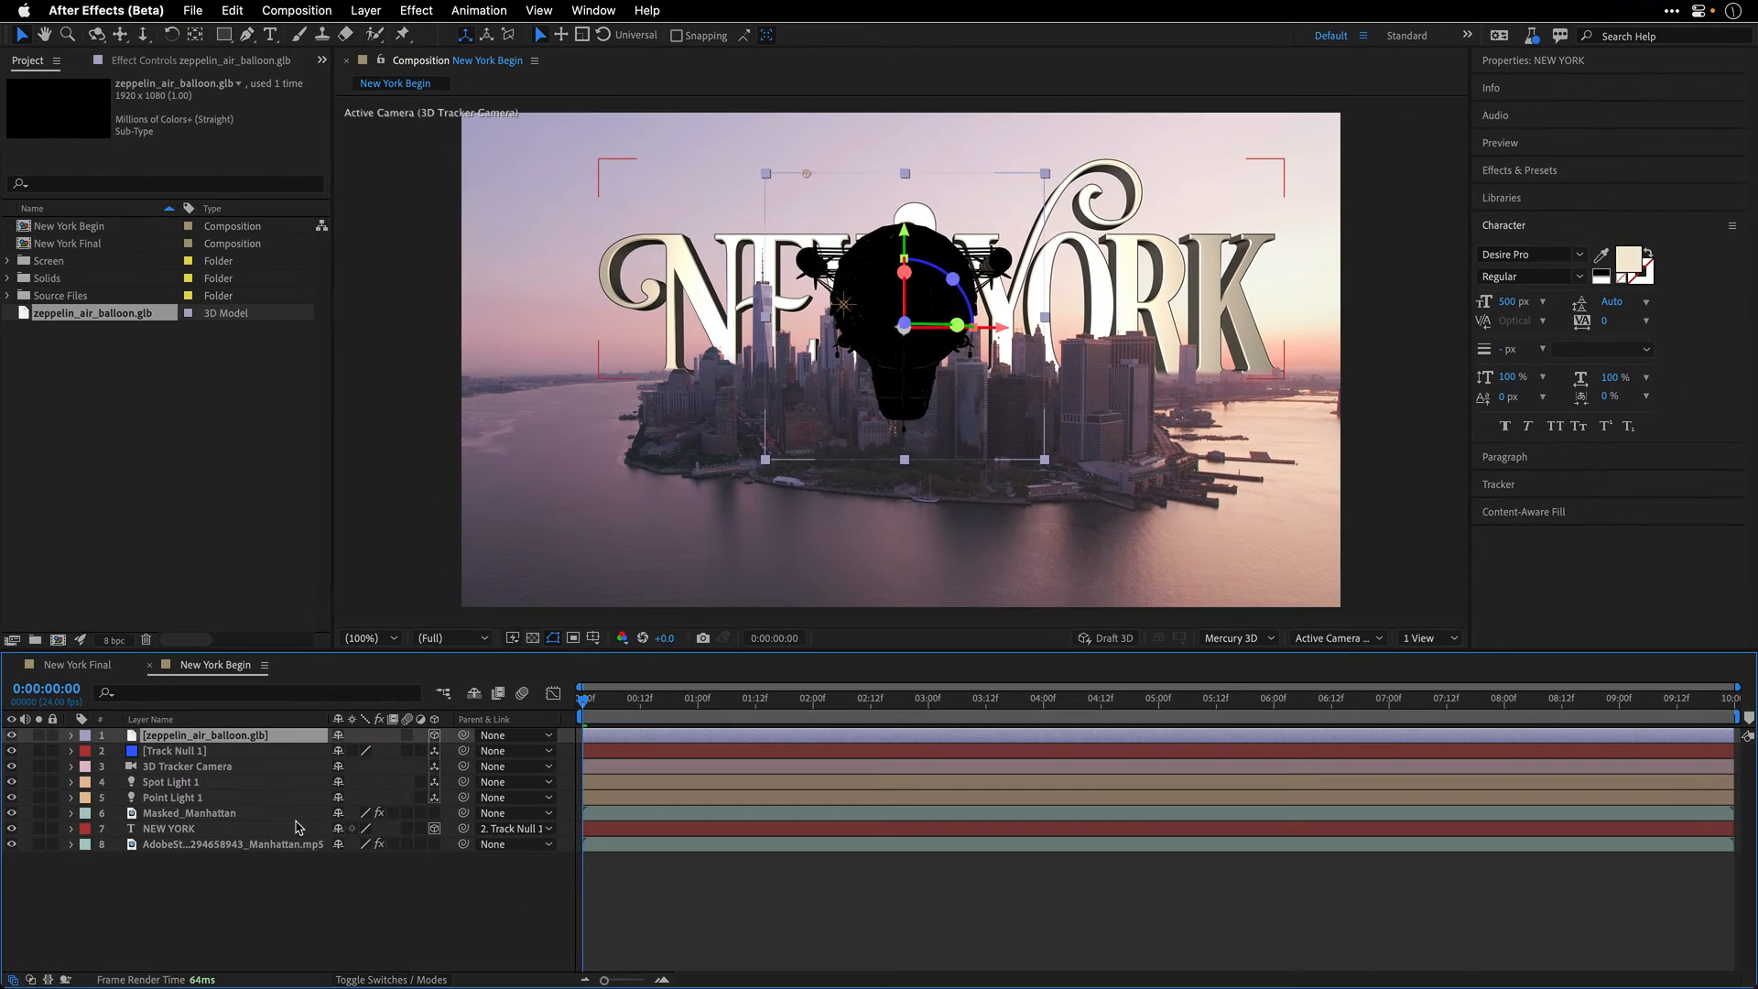
Step: Expand the zeppelin layer's transform properties and set its Y orientation to 270°
{"action": "left_click", "coordinate": [72, 743]}
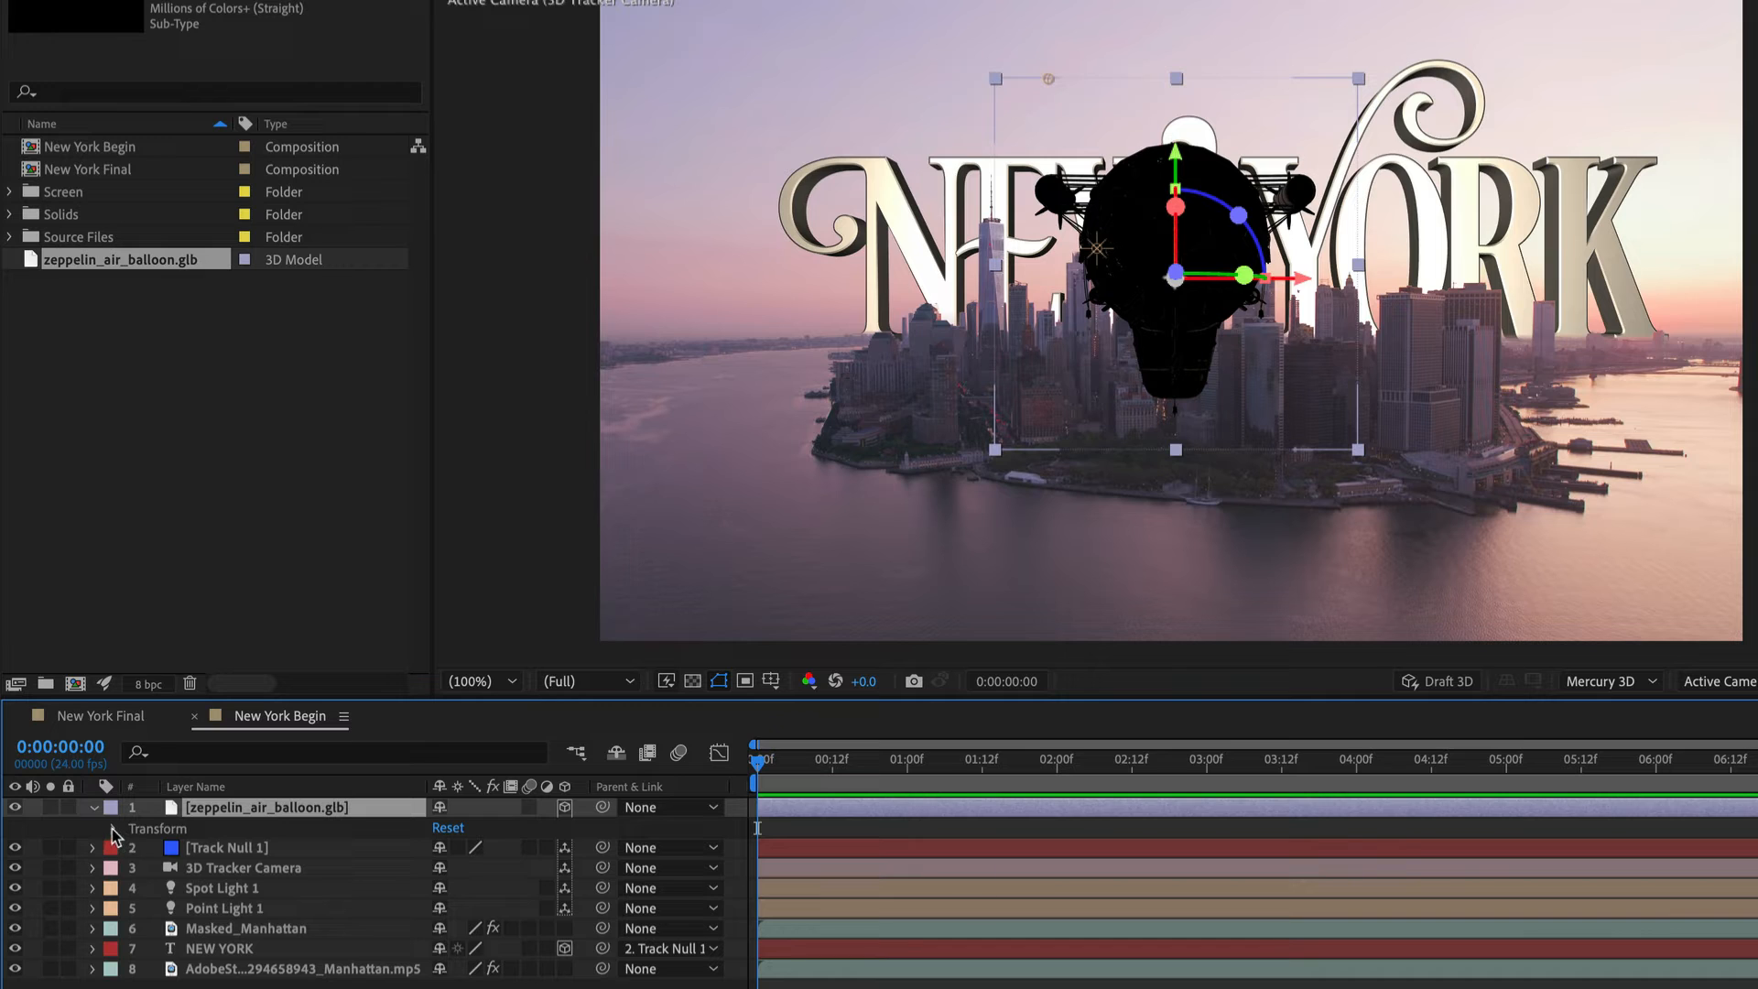
{"action": "left_click", "coordinate": [114, 829]}
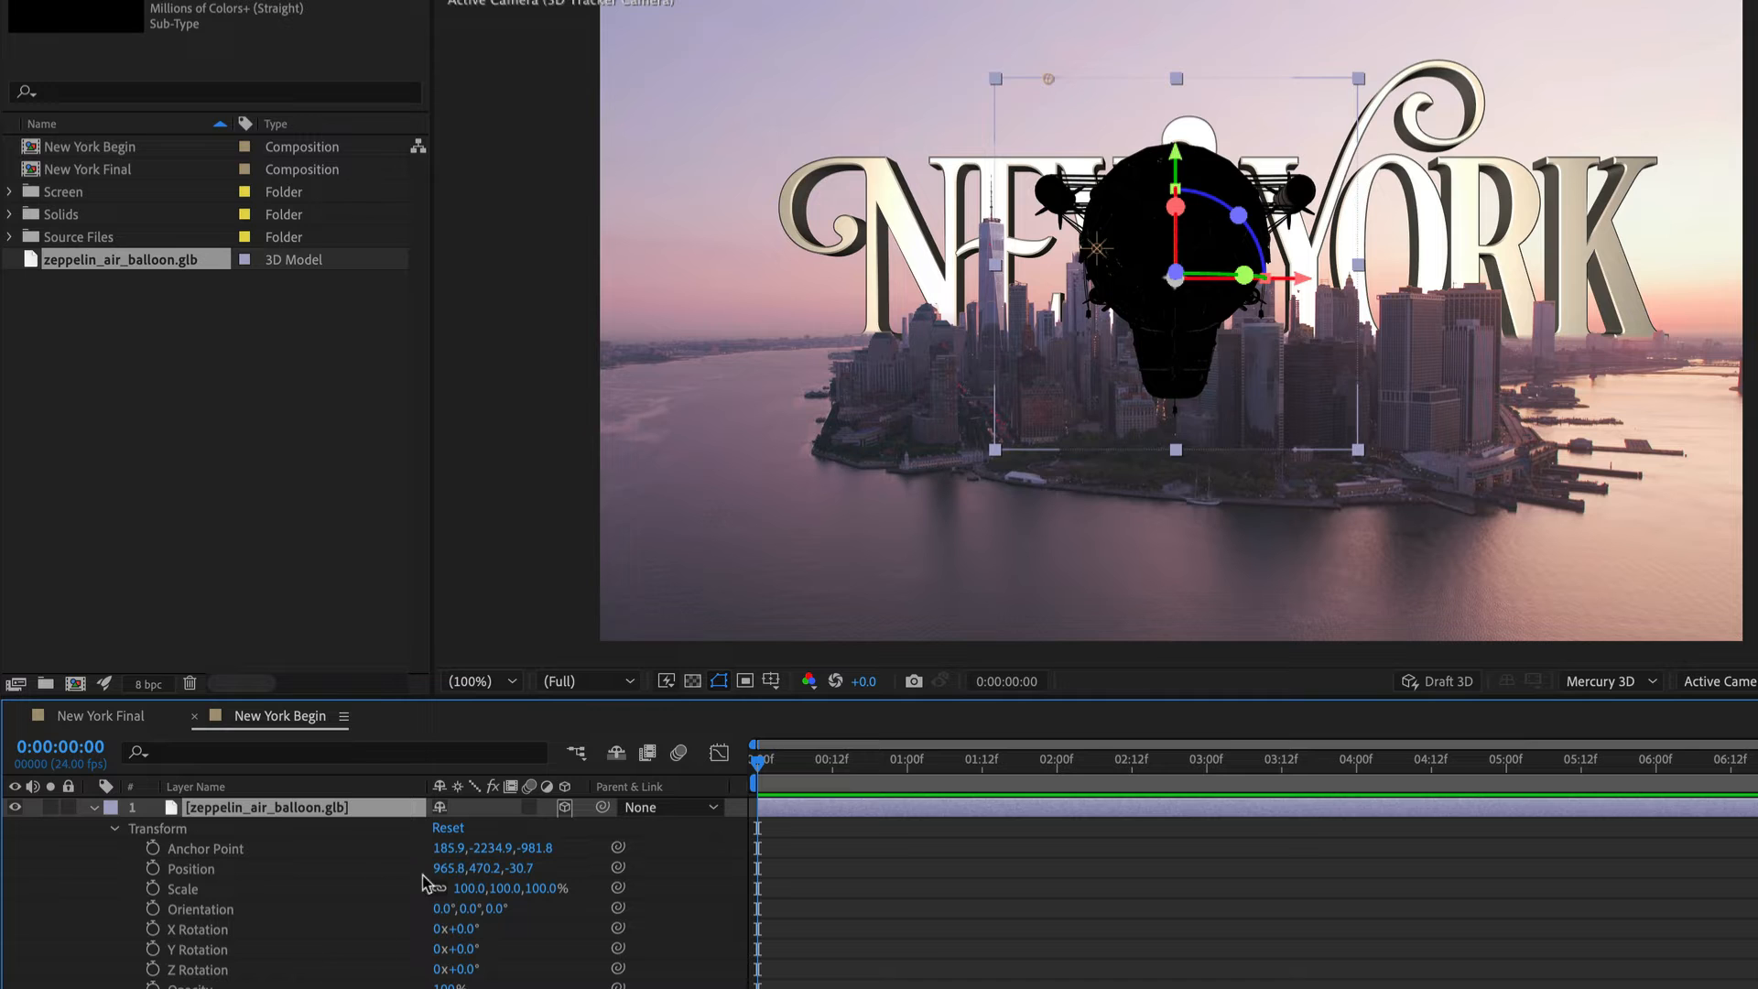
{"action": "left_click_drag", "start_coordinate": [468, 915], "coordinate": [395, 910]}
{"action": "left_click", "coordinate": [474, 910]}
{"action": "type", "text": "270"}
{"action": "key", "text": "Return"}
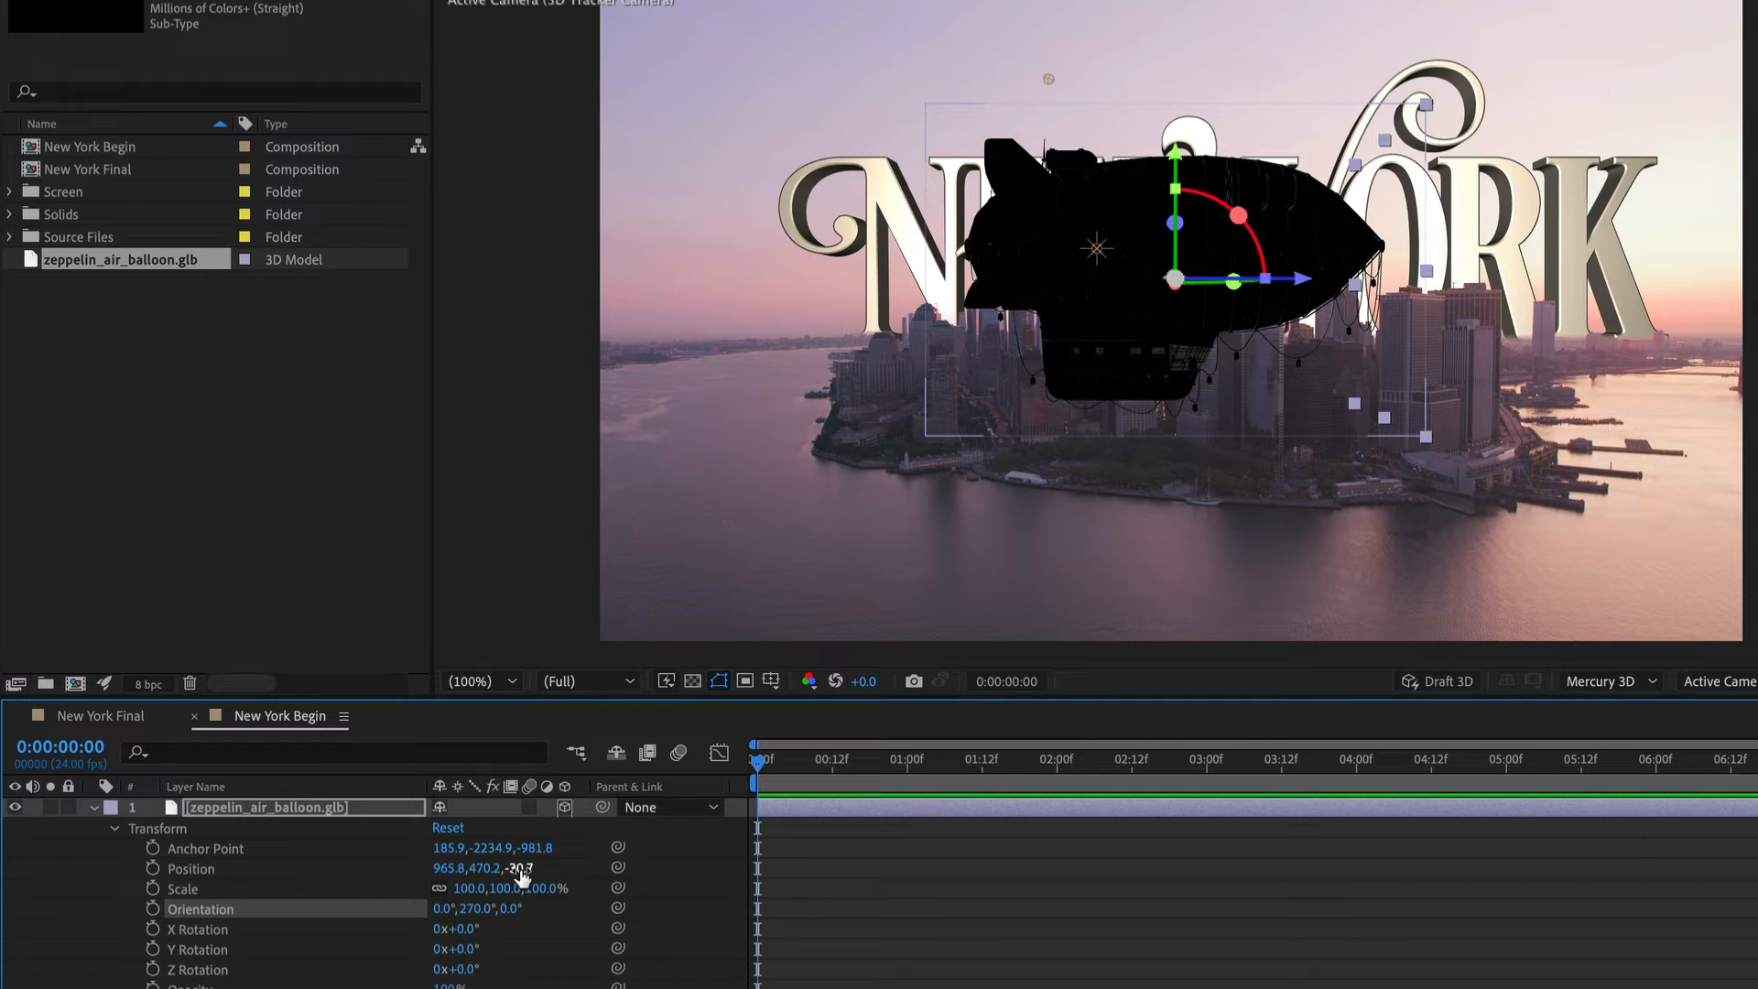
Step: Push the zeppelin back to a Z position of about 1712, scrub through the composition, and return to the first frame
{"action": "left_click_drag", "start_coordinate": [520, 872], "coordinate": [758, 864]}
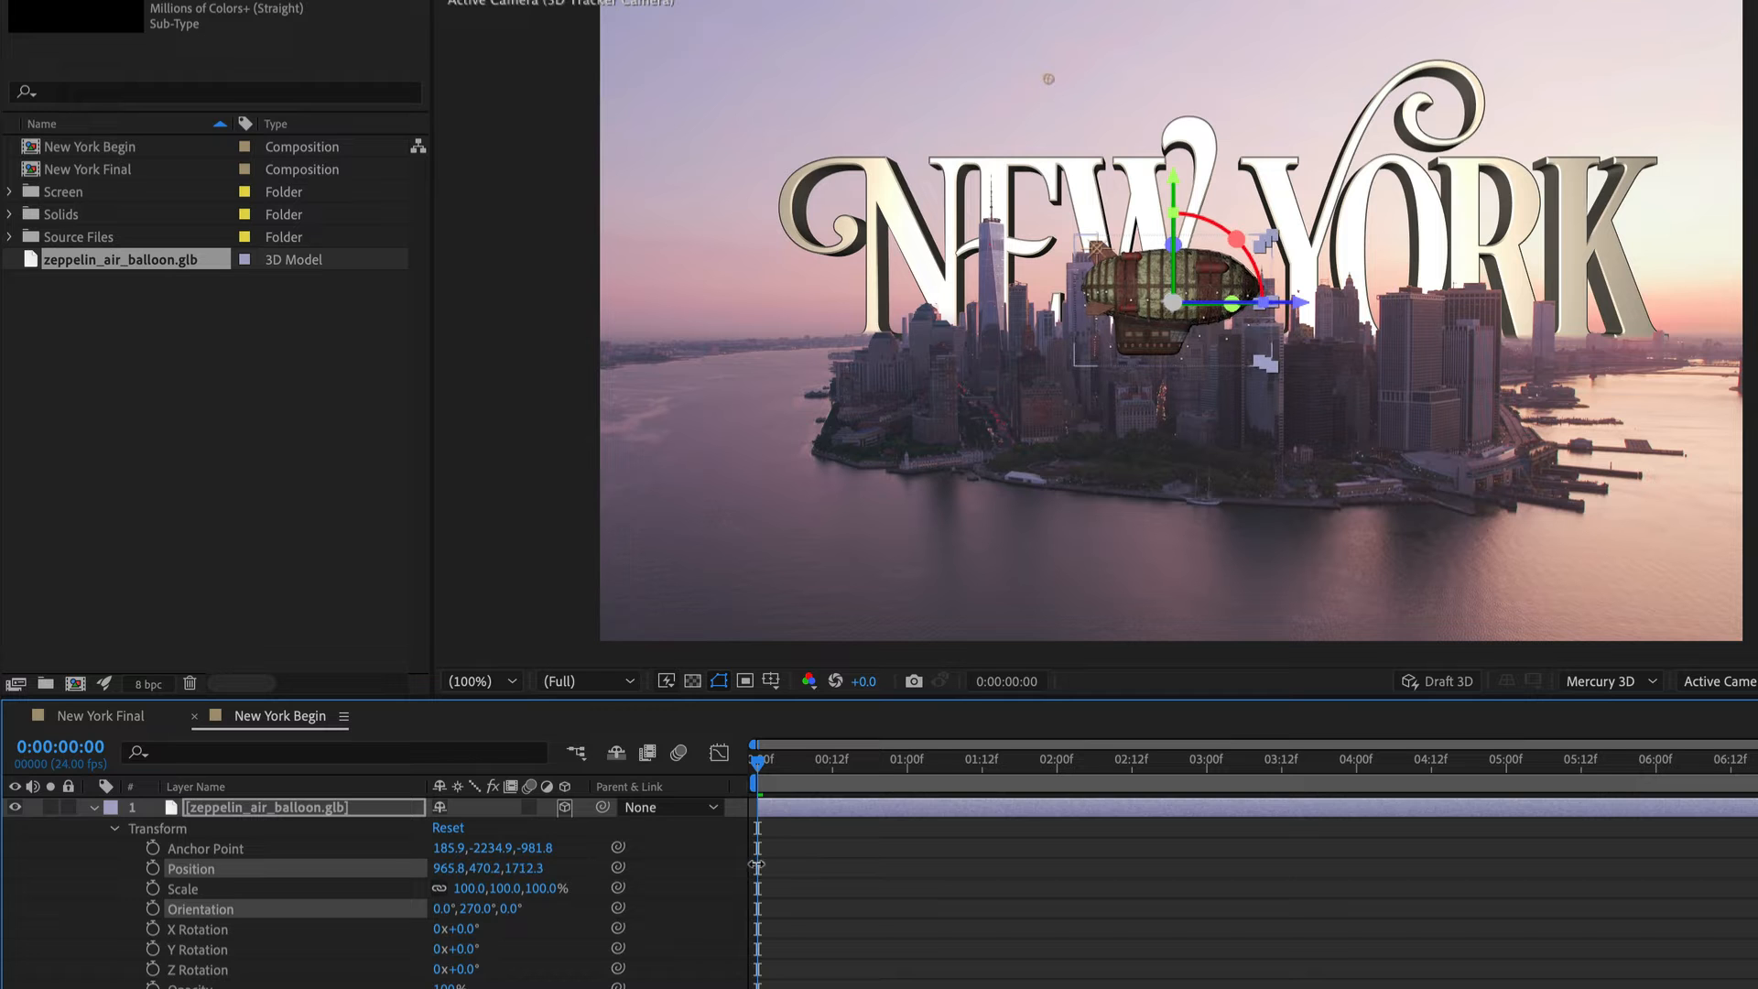
{"action": "left_click_drag", "start_coordinate": [758, 759], "coordinate": [1668, 763]}
{"action": "left_click_drag", "start_coordinate": [1556, 772], "coordinate": [1393, 773]}
{"action": "left_click_drag", "start_coordinate": [1263, 772], "coordinate": [635, 802]}
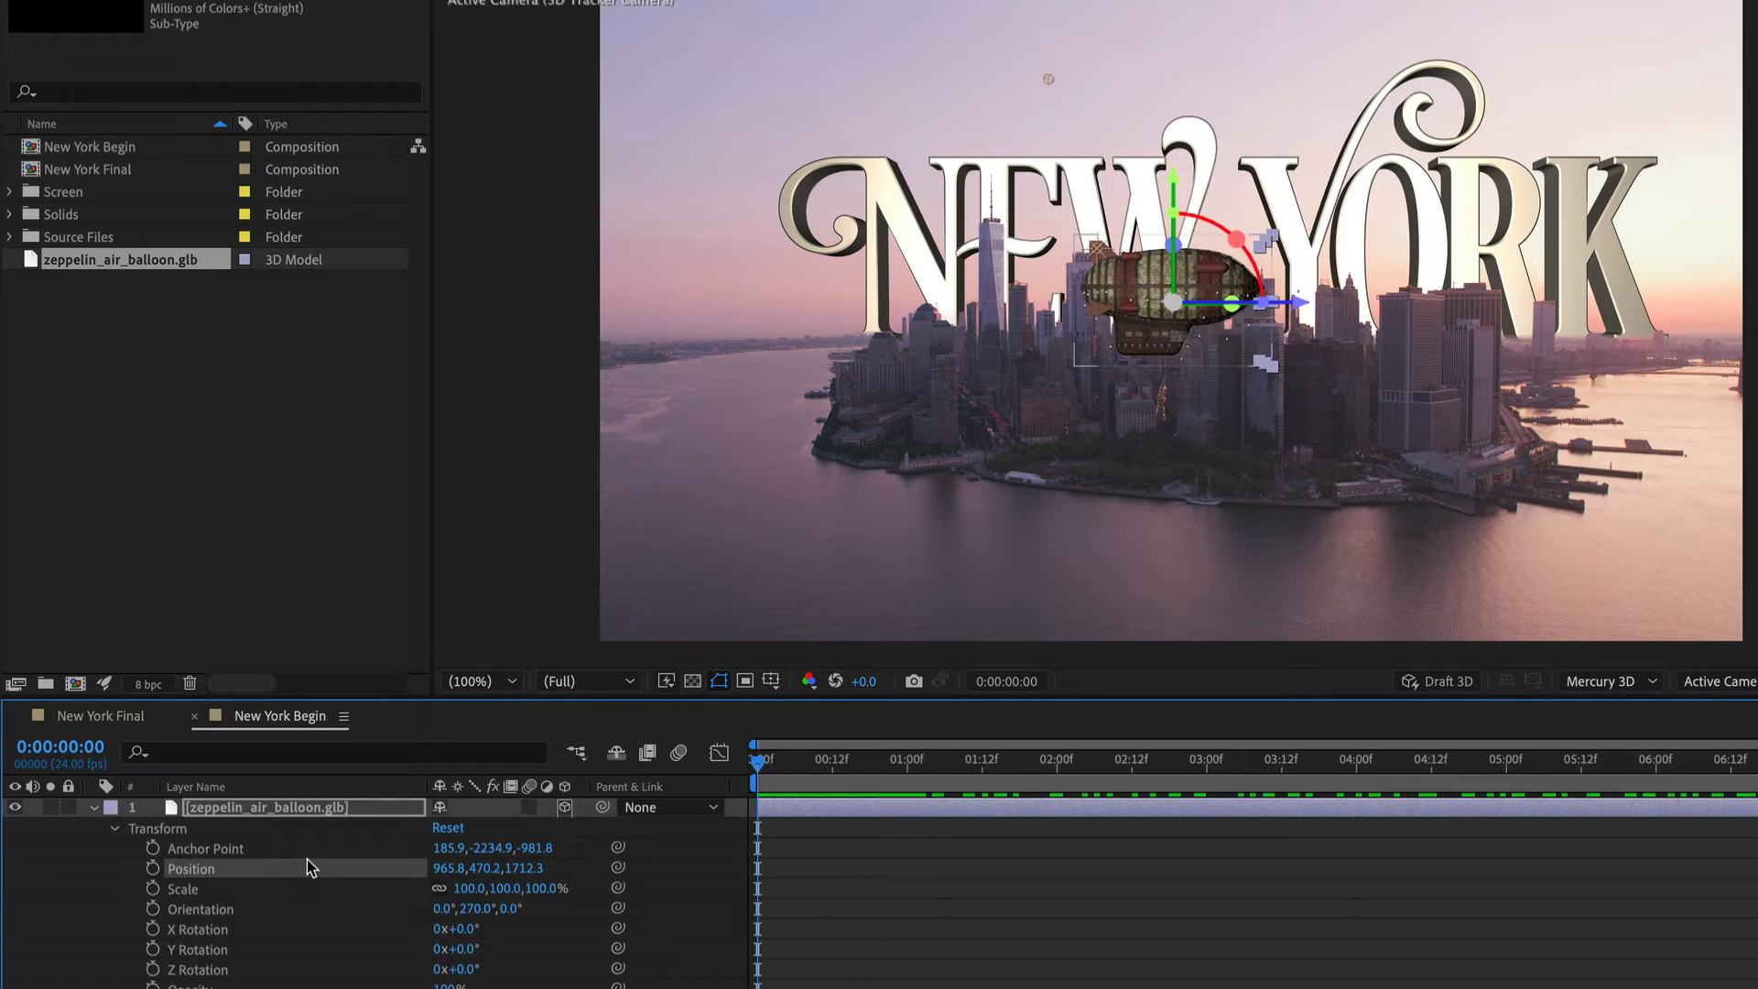
Step: Scale the zeppelin to 170% and set its position to -100, 700, 1700
{"action": "left_click_drag", "start_coordinate": [474, 888], "coordinate": [703, 871]}
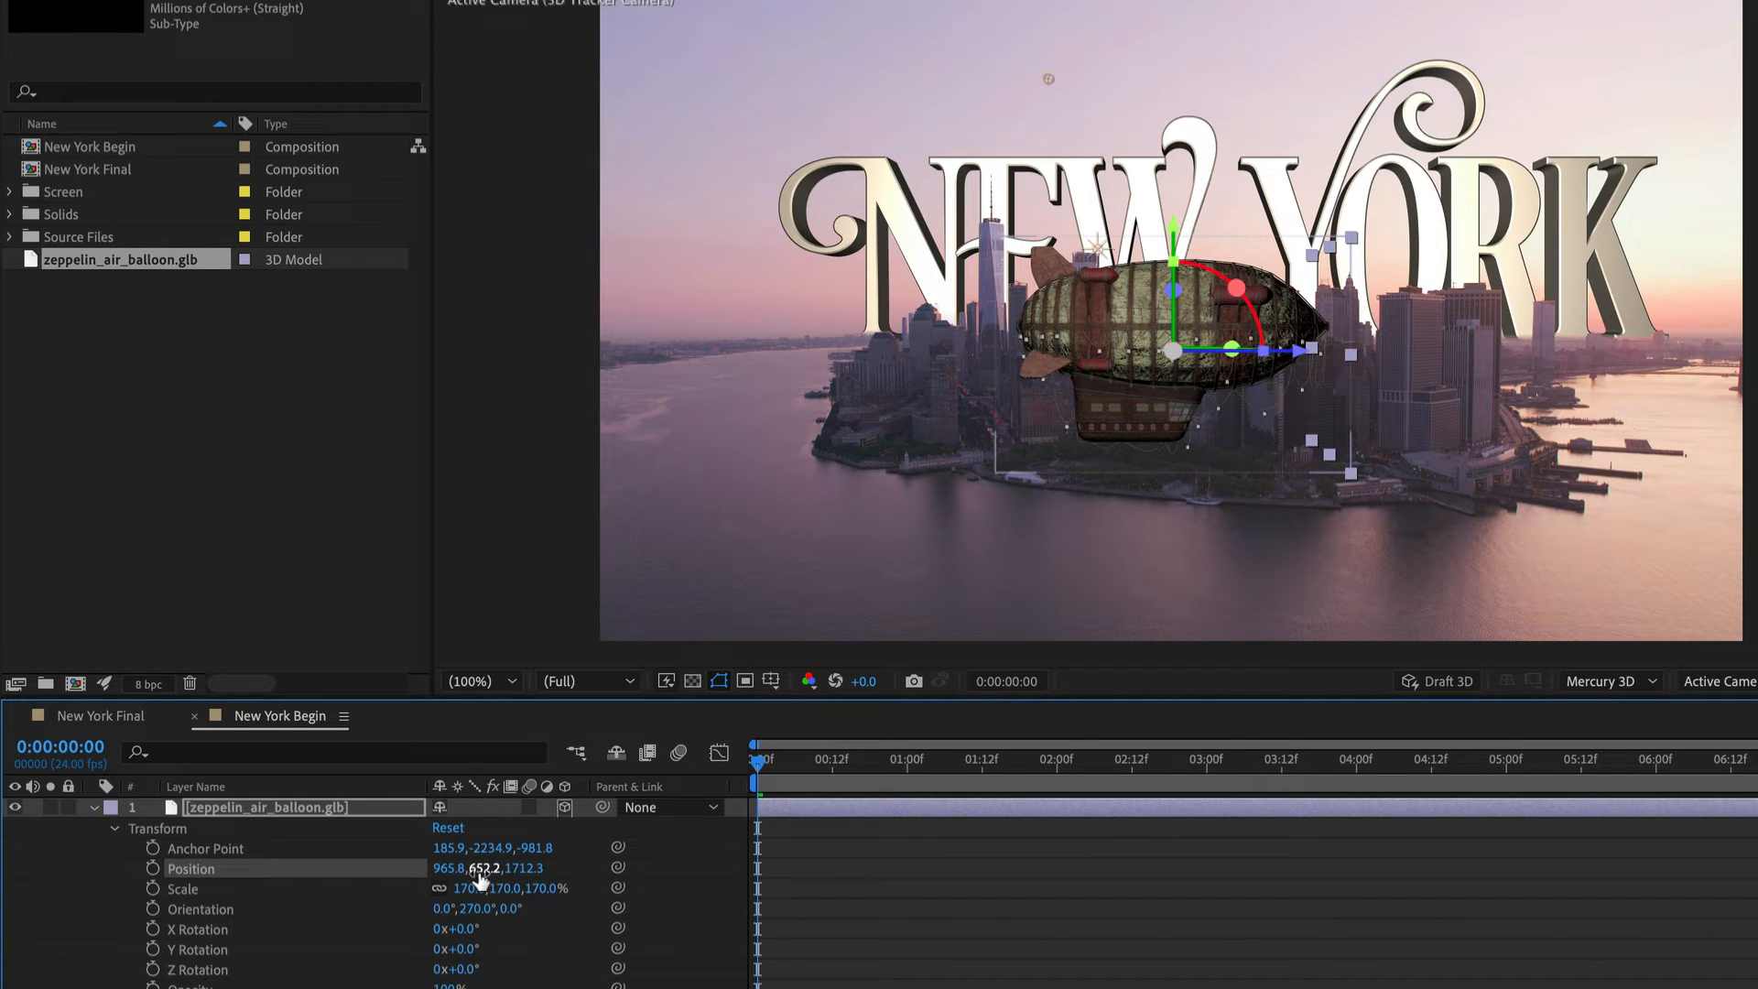
{"action": "left_click", "coordinate": [481, 869]}
{"action": "type", "text": "700"}
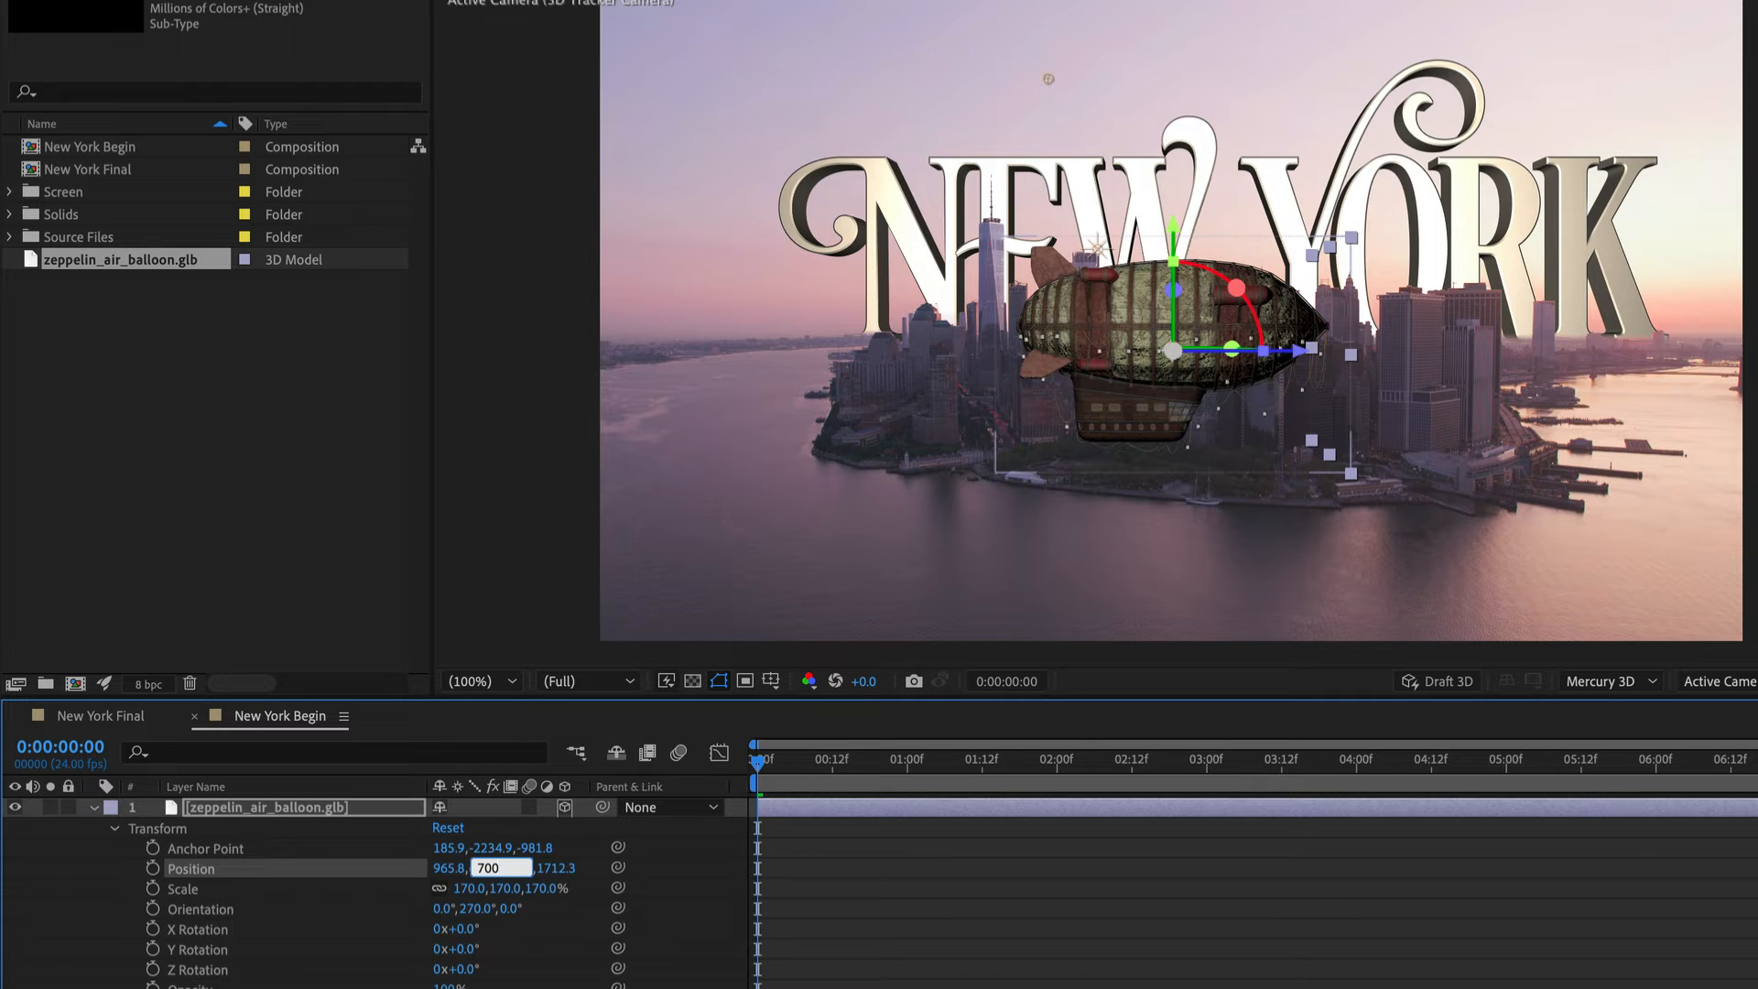
{"action": "key", "text": "Tab"}
{"action": "type", "text": "17"}
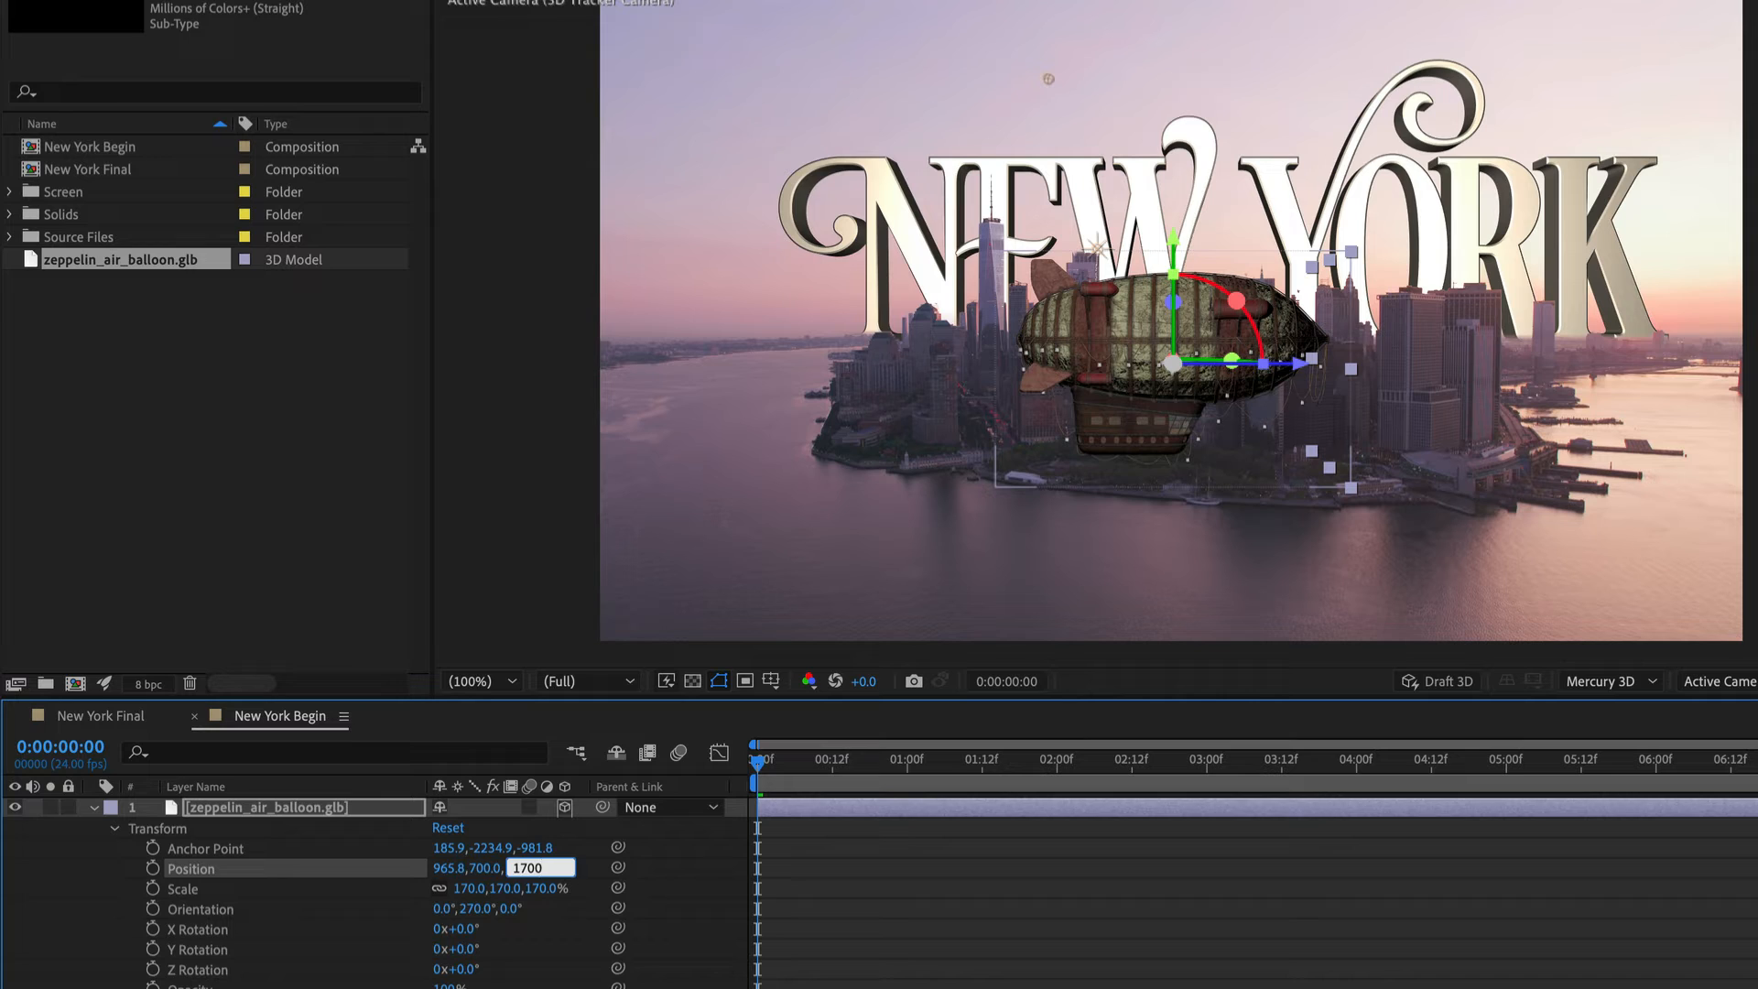
{"action": "key", "text": "shift+Tab"}
{"action": "key", "text": "shift+Tab"}
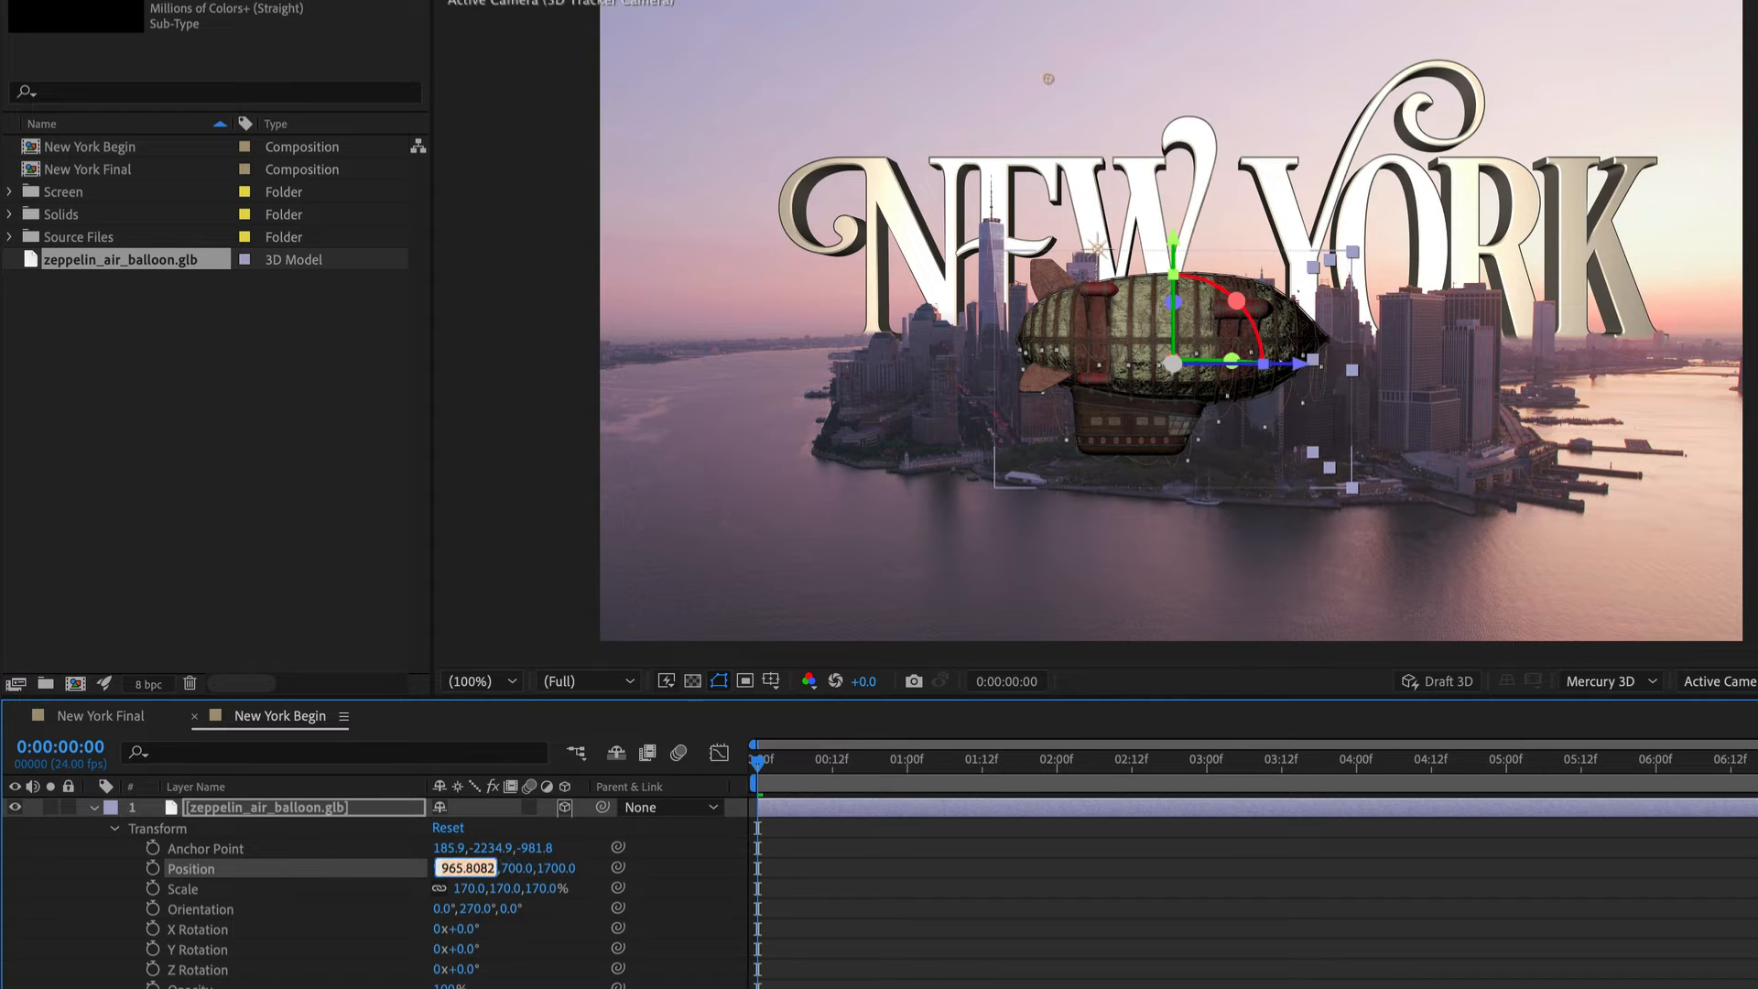
{"action": "type", "text": "-100"}
{"action": "key", "text": "Return"}
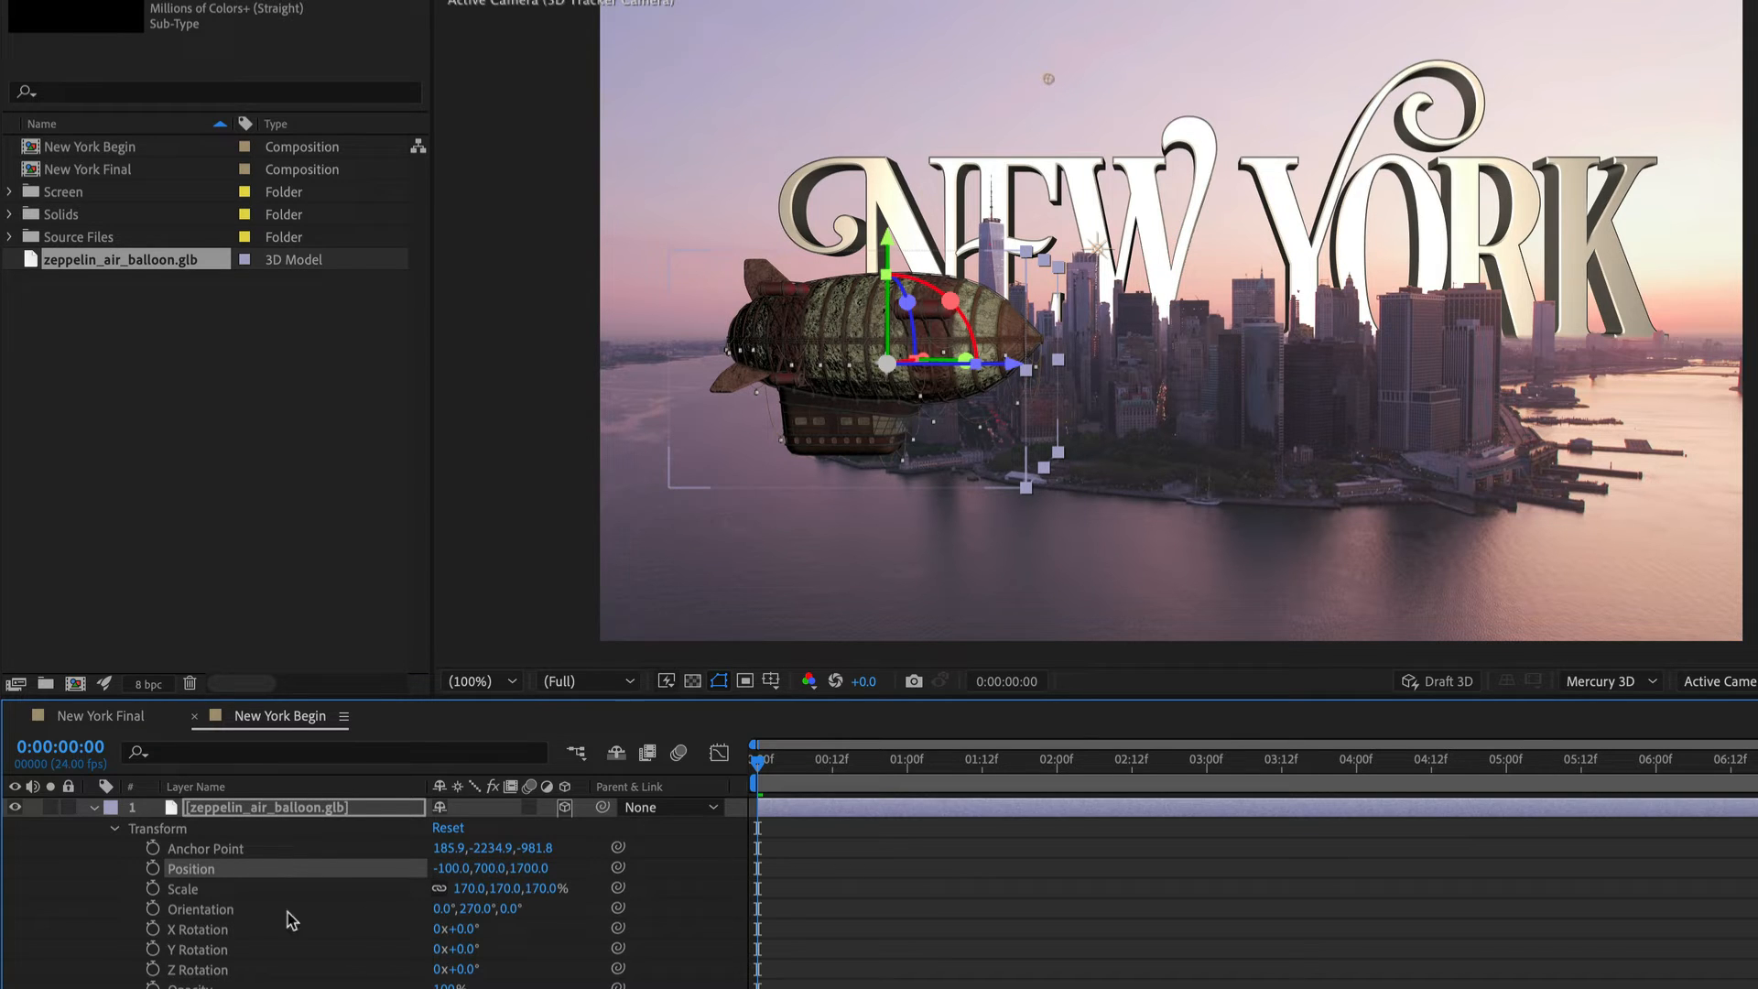
Step: Keyframe the zeppelin's X position from -100 at the first frame to 1239 at the last frame, and preview the flight
{"action": "left_click", "coordinate": [153, 868]}
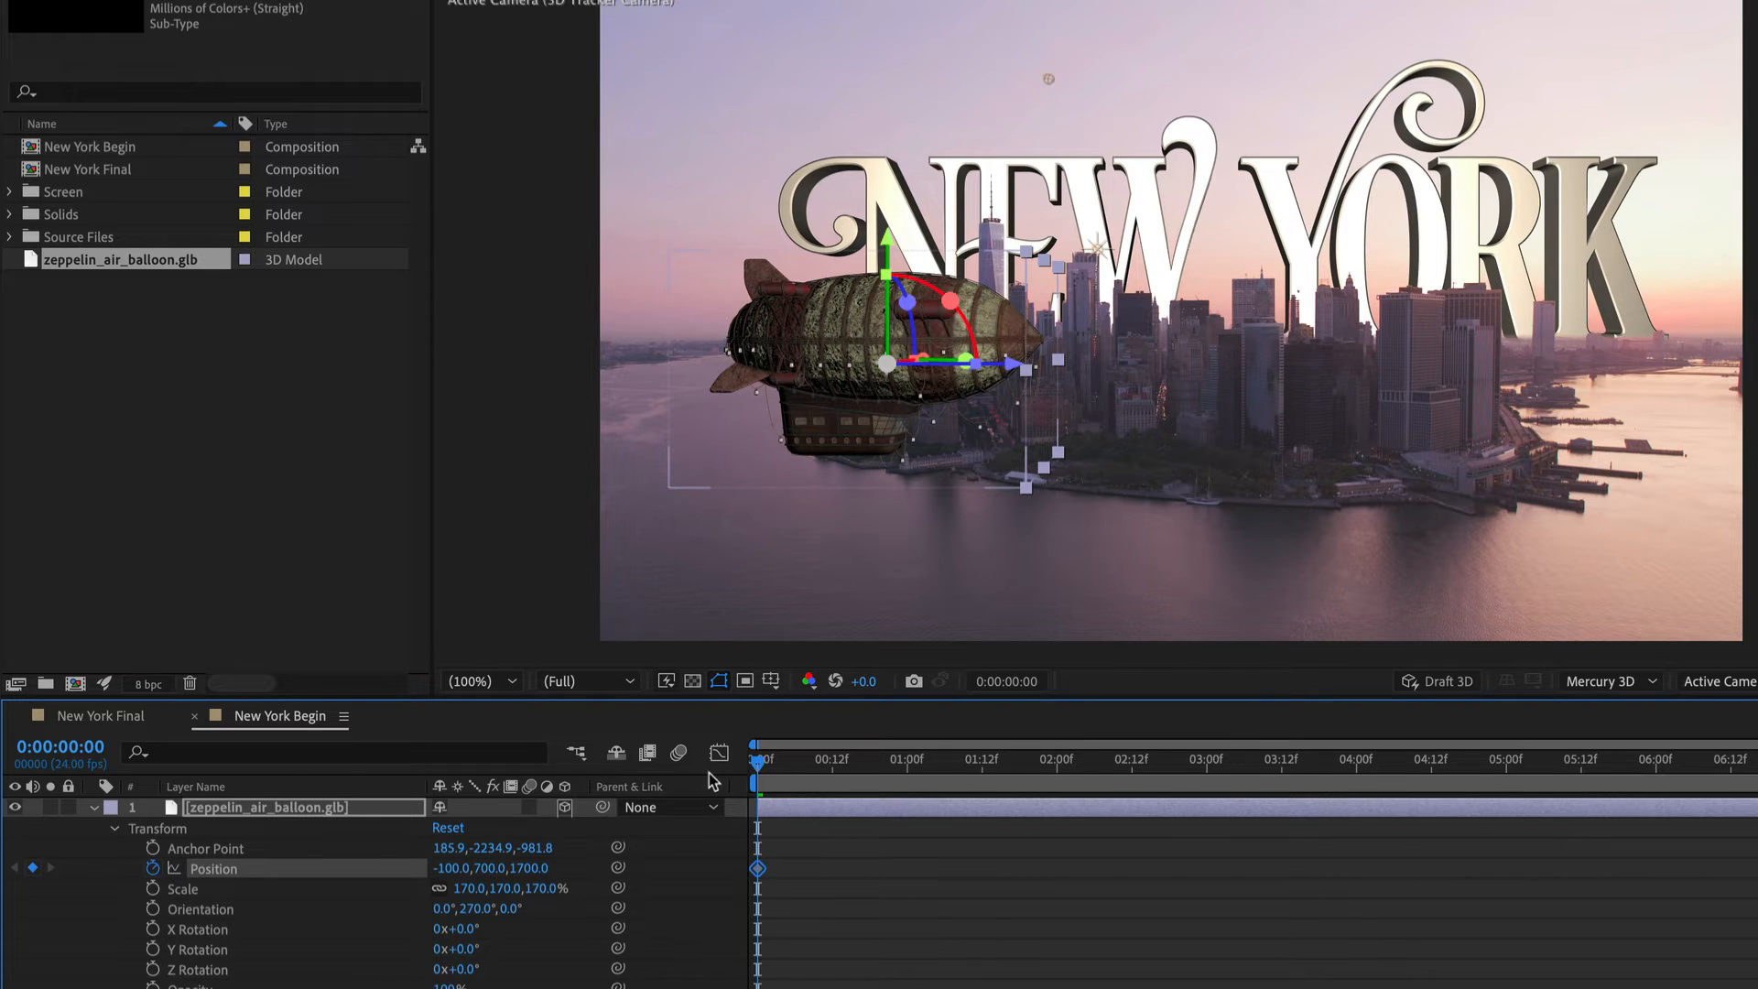
{"action": "left_click_drag", "start_coordinate": [760, 760], "coordinate": [1754, 759]}
{"action": "left_click_drag", "start_coordinate": [1374, 700], "coordinate": [1744, 700]}
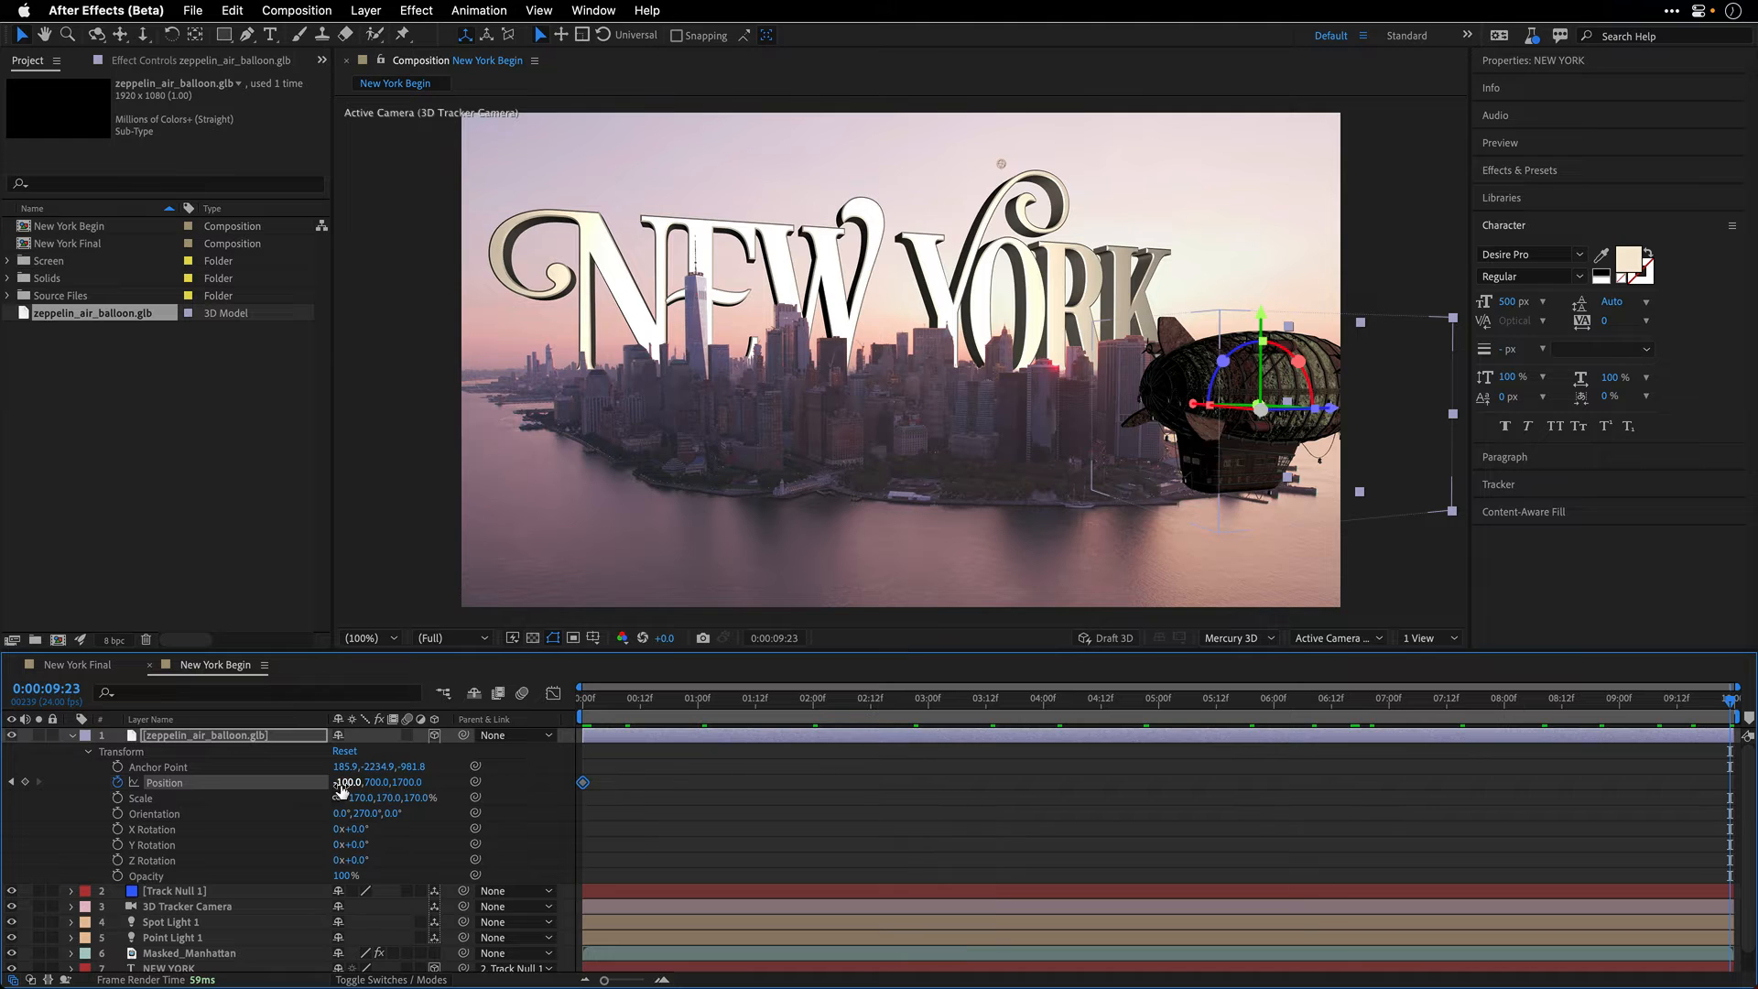
{"action": "left_click_drag", "start_coordinate": [345, 781], "coordinate": [1434, 657]}
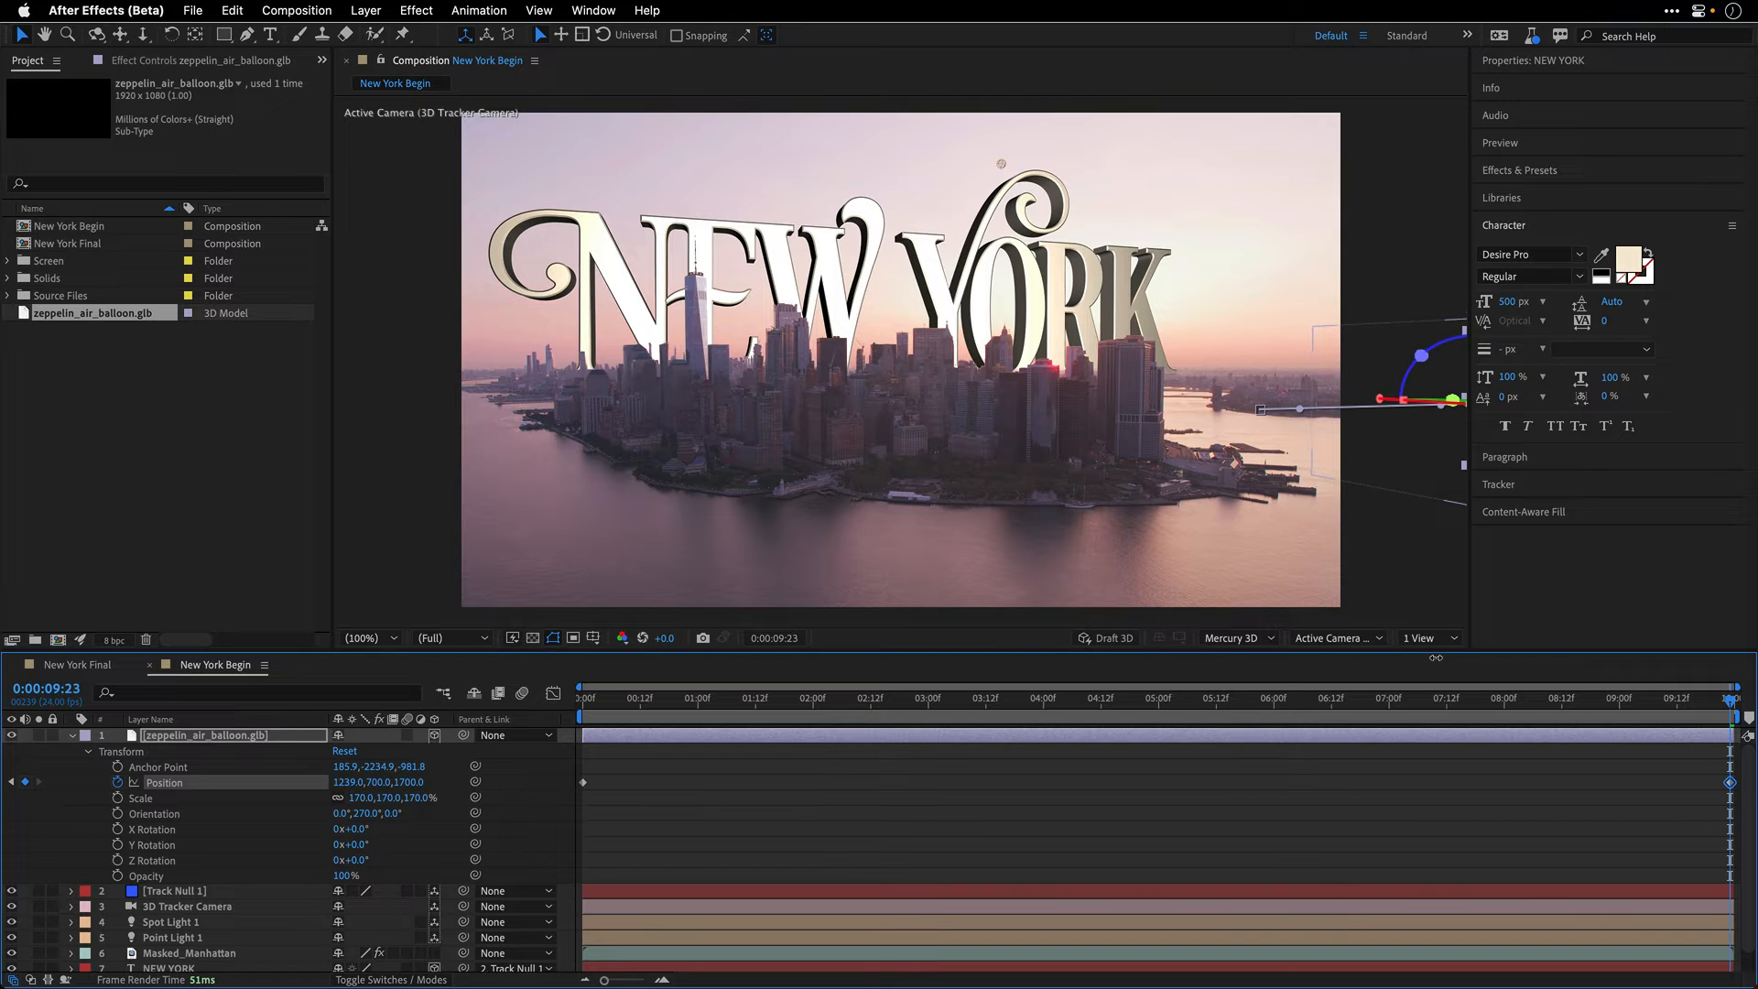
{"action": "left_click_drag", "start_coordinate": [1730, 699], "coordinate": [1344, 701]}
{"action": "left_click_drag", "start_coordinate": [1219, 731], "coordinate": [423, 757]}
{"action": "key", "text": "space"}
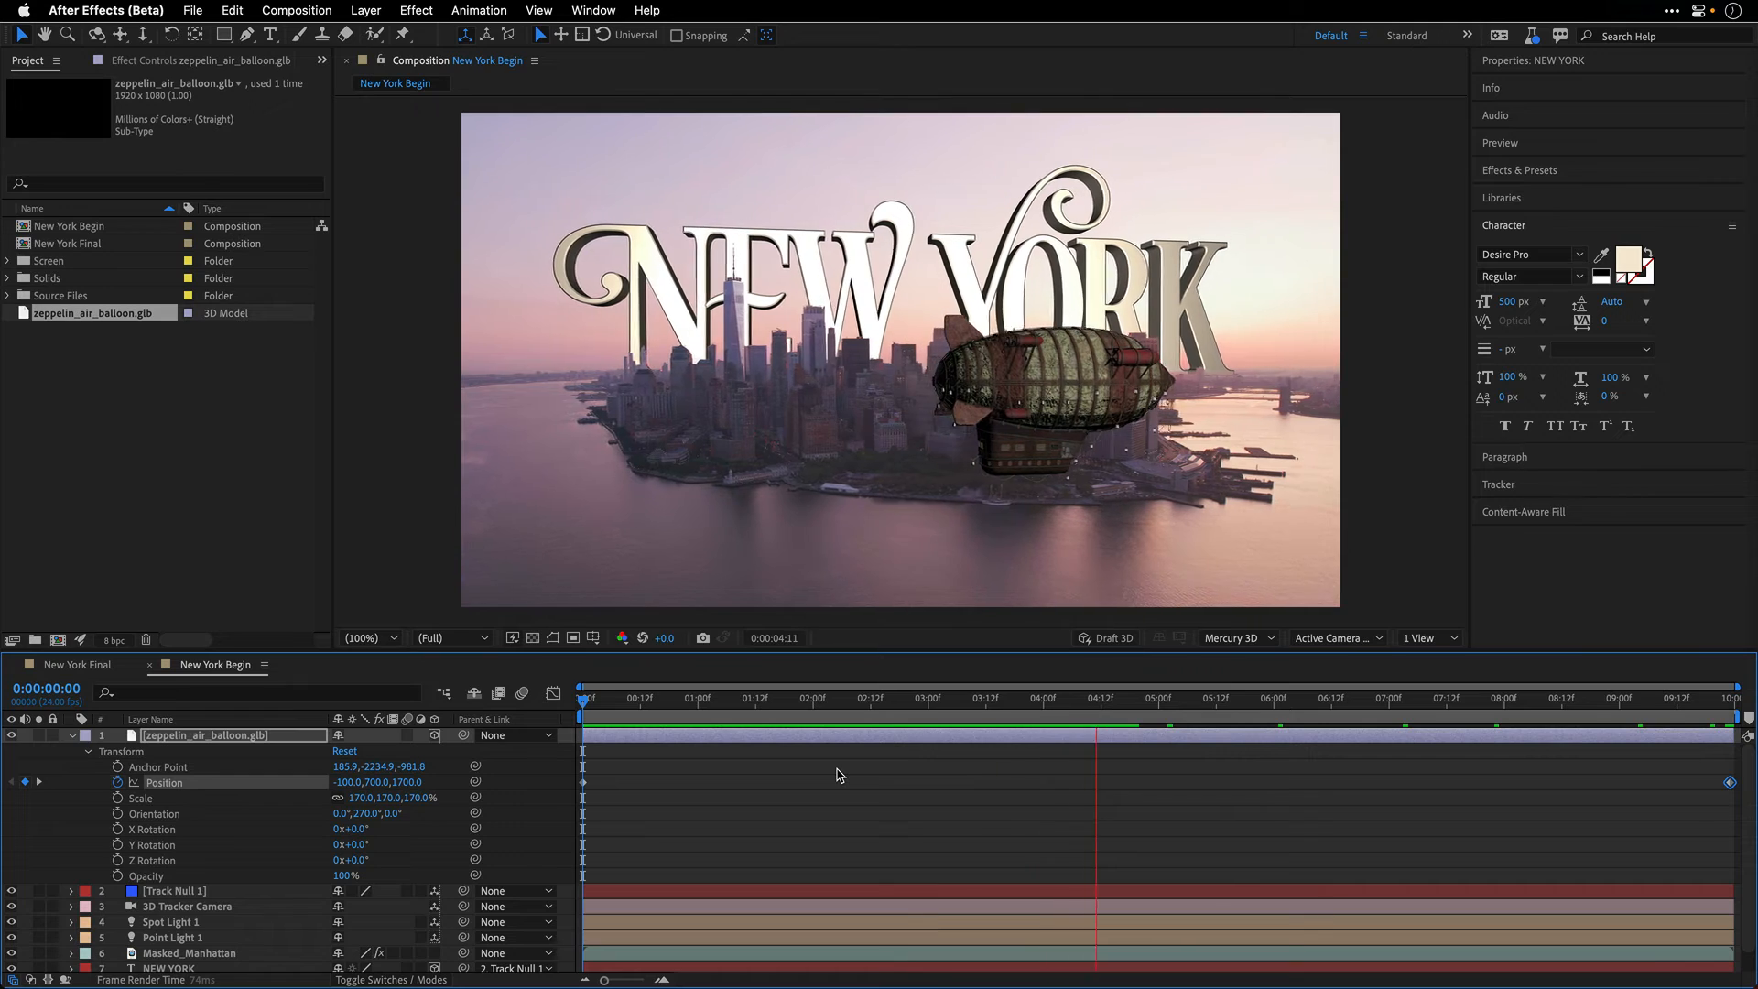
{"action": "key", "text": "space"}
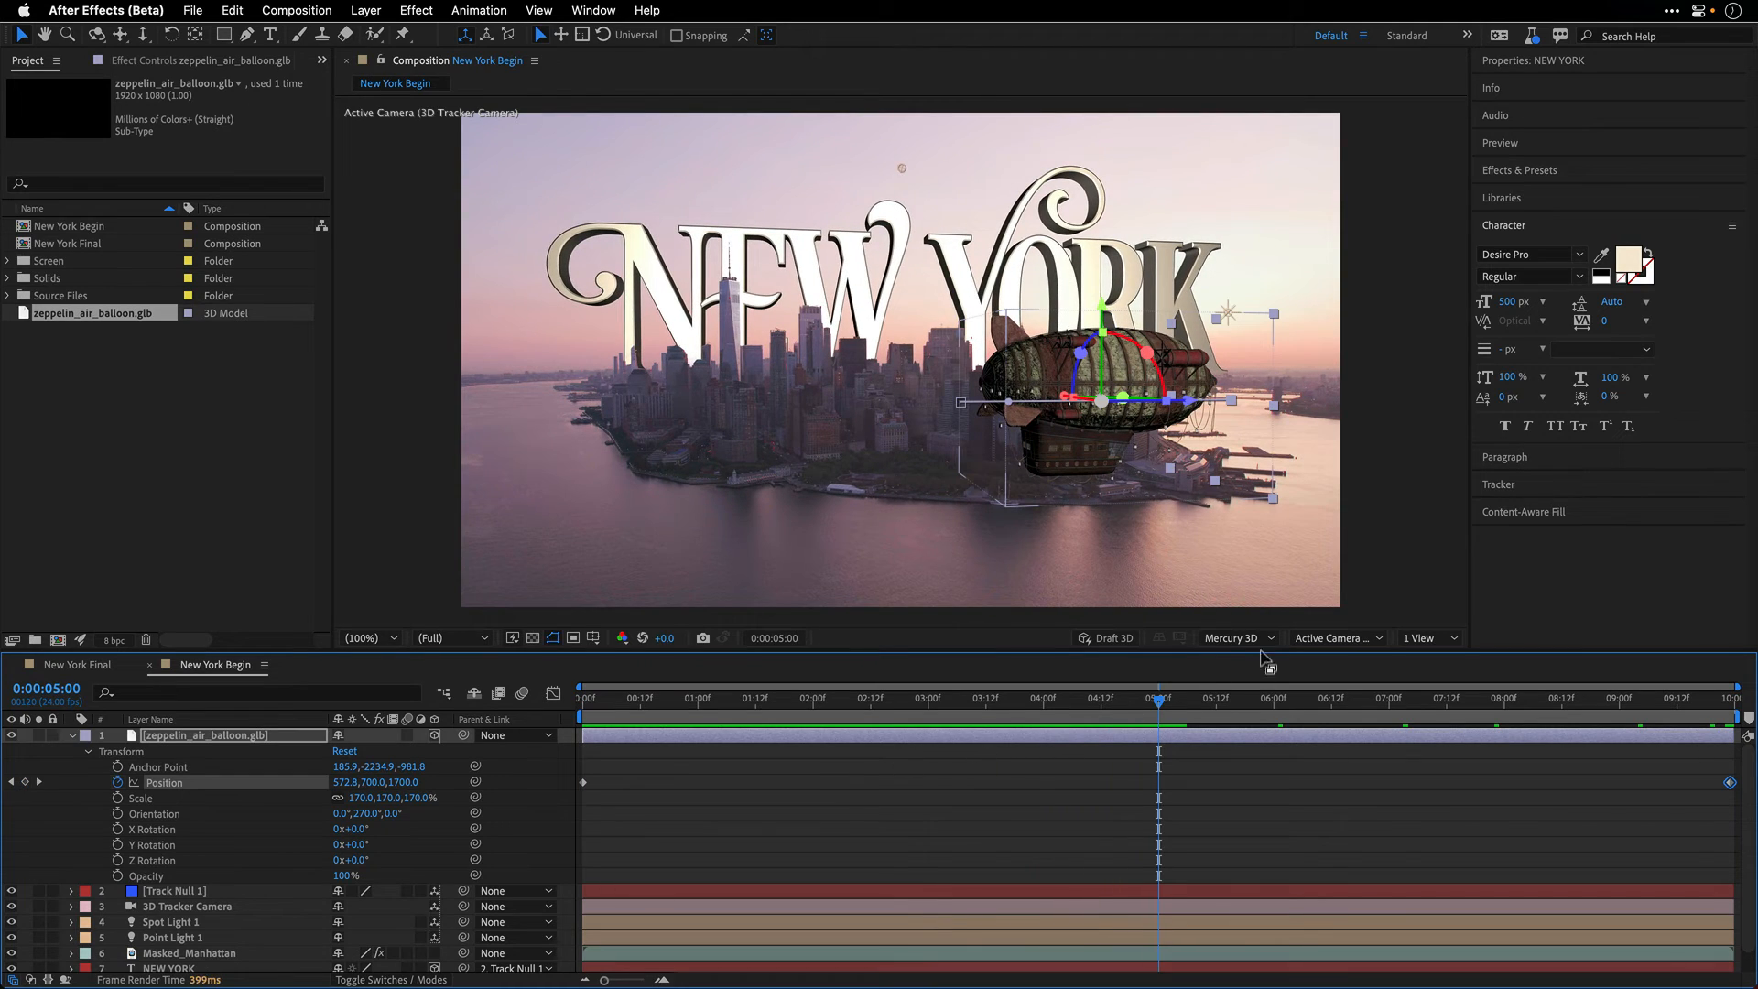
Step: Set the Mercury 3D render quality to 50 and move the current time to 0:00:02:13
{"action": "left_click", "coordinate": [1254, 638]}
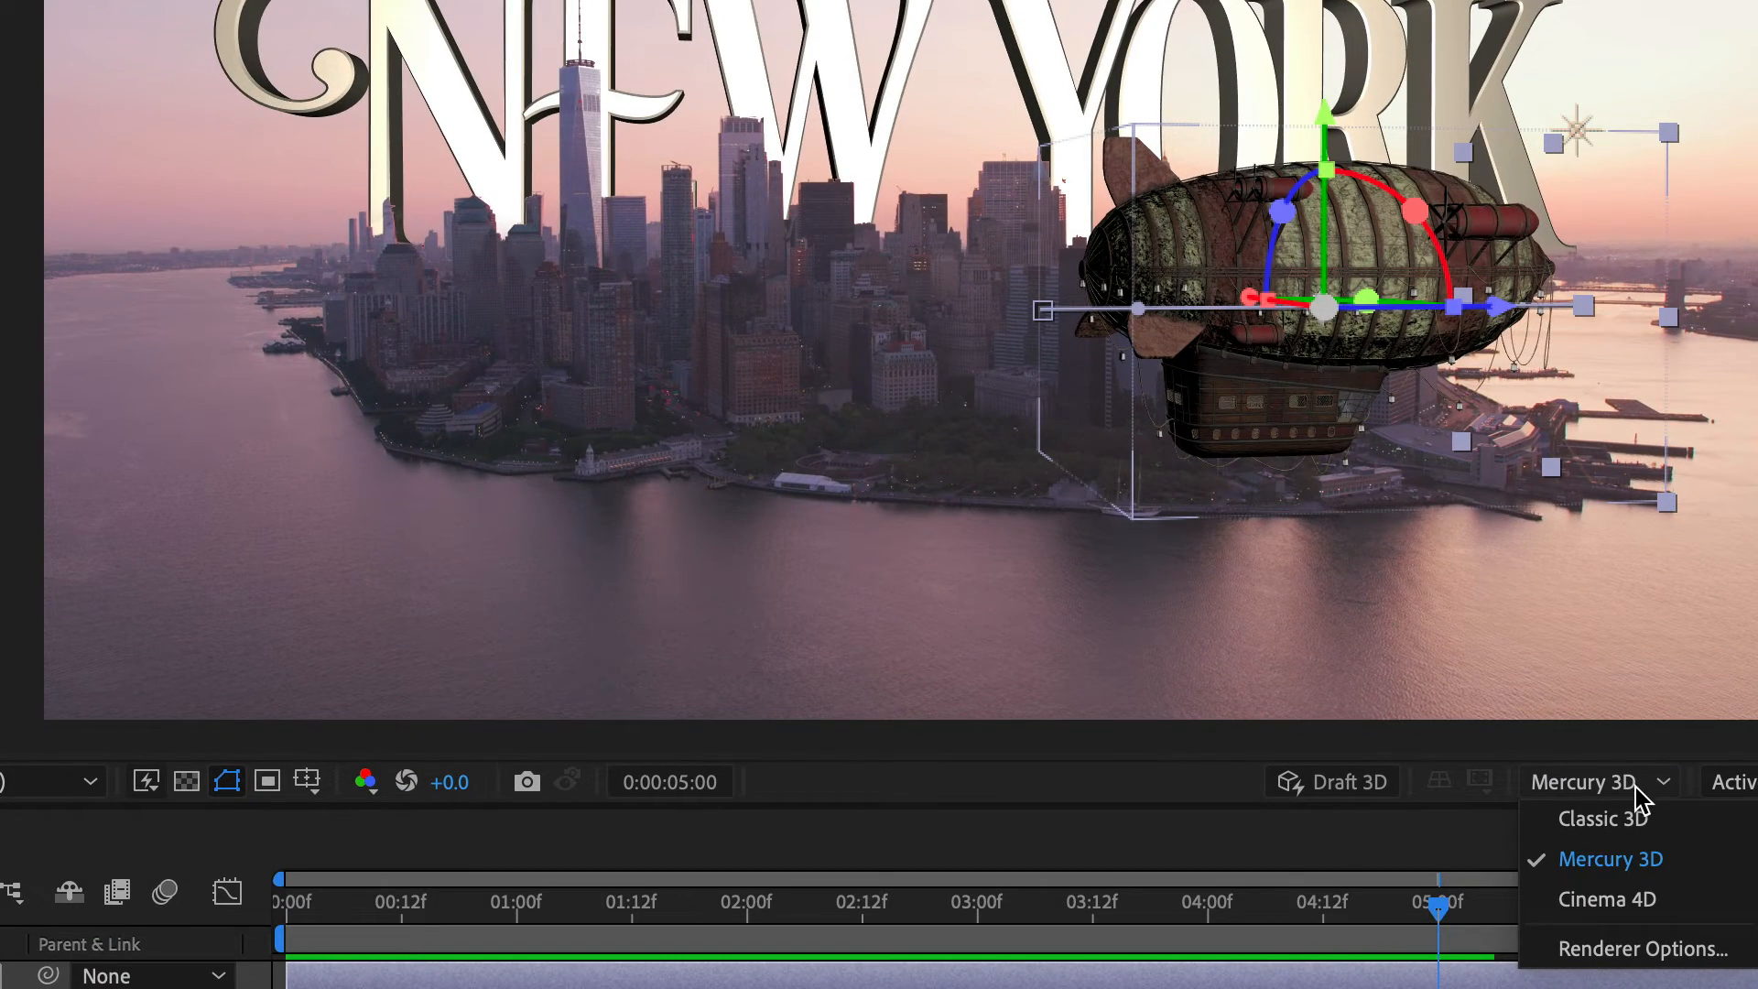
{"action": "left_click", "coordinate": [1632, 952]}
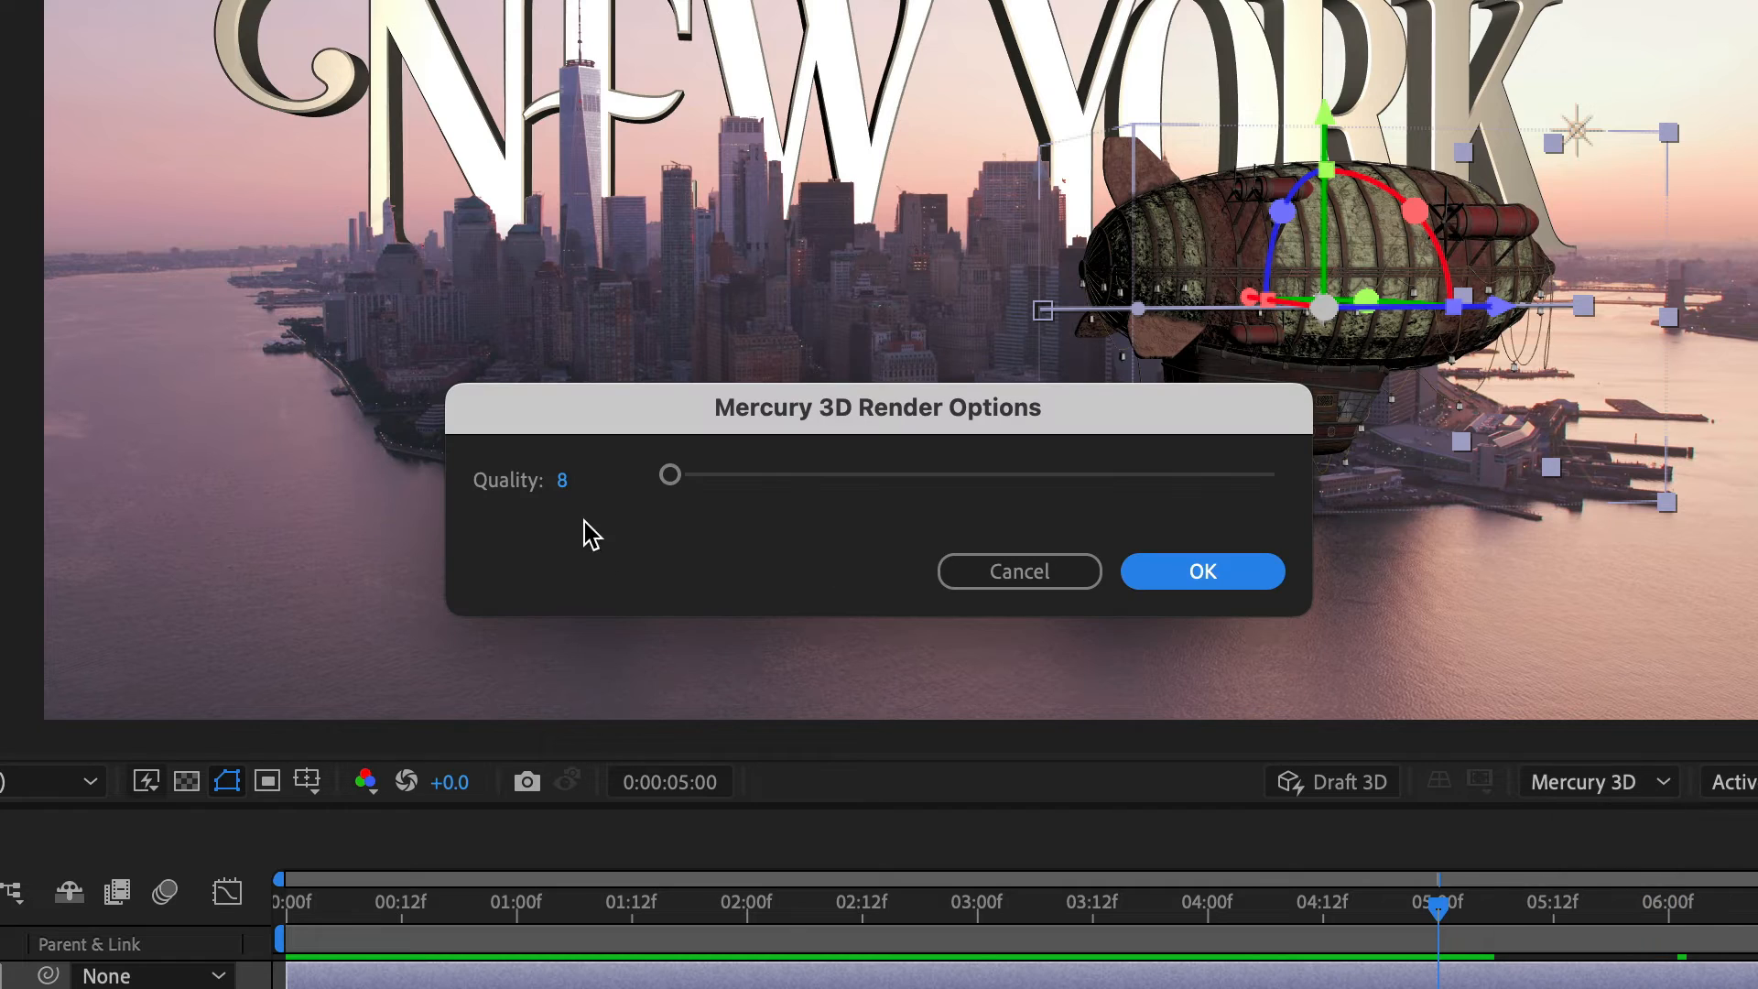
{"action": "left_click_drag", "start_coordinate": [670, 475], "coordinate": [1444, 486]}
{"action": "left_click_drag", "start_coordinate": [1223, 491], "coordinate": [892, 504]}
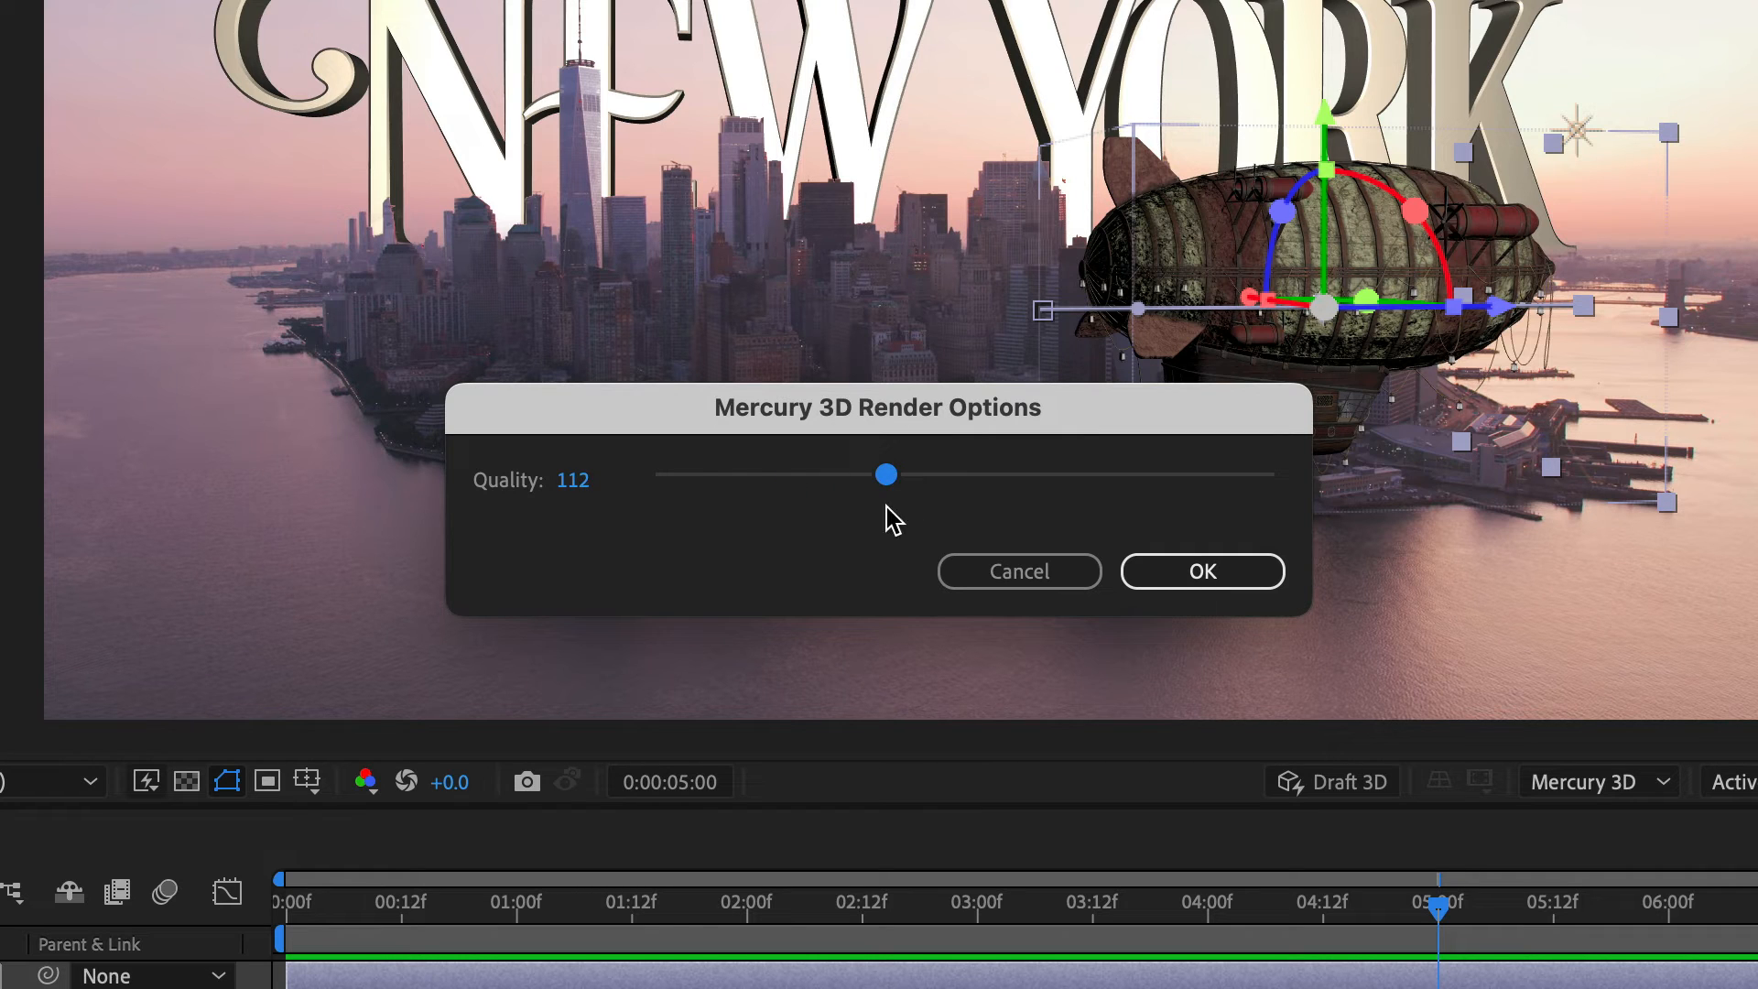
{"action": "left_click_drag", "start_coordinate": [886, 507], "coordinate": [836, 515]}
{"action": "left_click", "coordinate": [568, 483]}
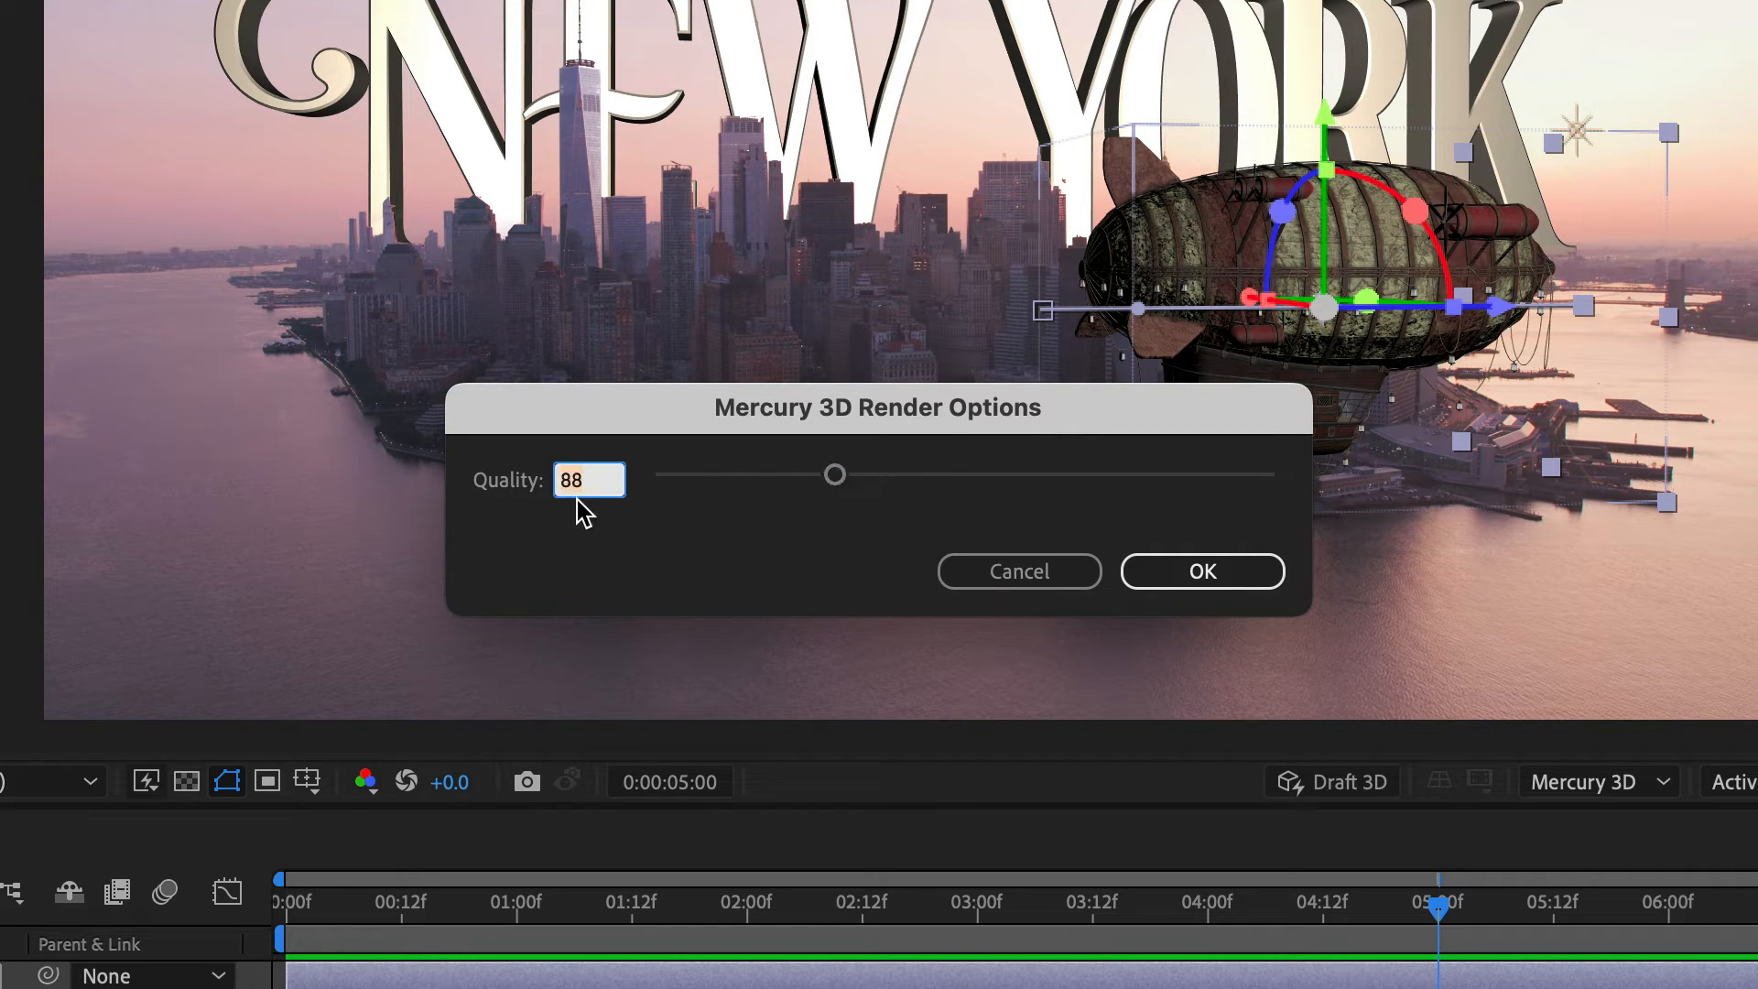
{"action": "type", "text": "50"}
{"action": "key", "text": "Tab"}
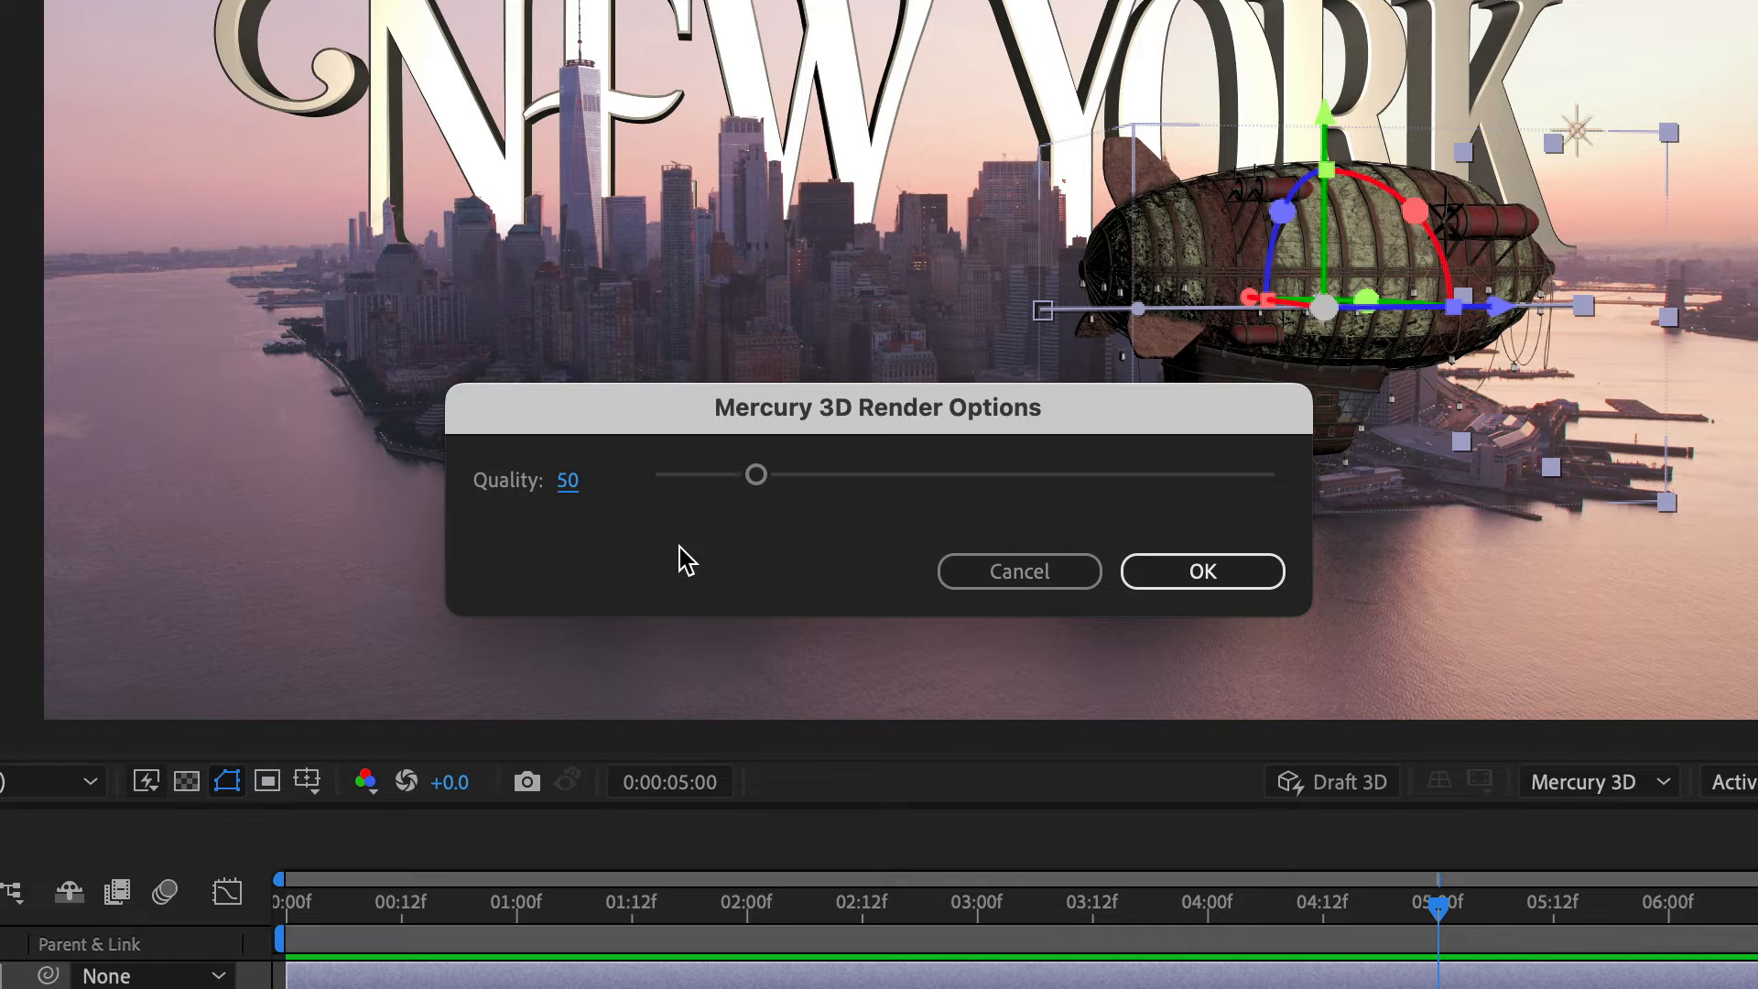
{"action": "left_click", "coordinate": [1200, 572]}
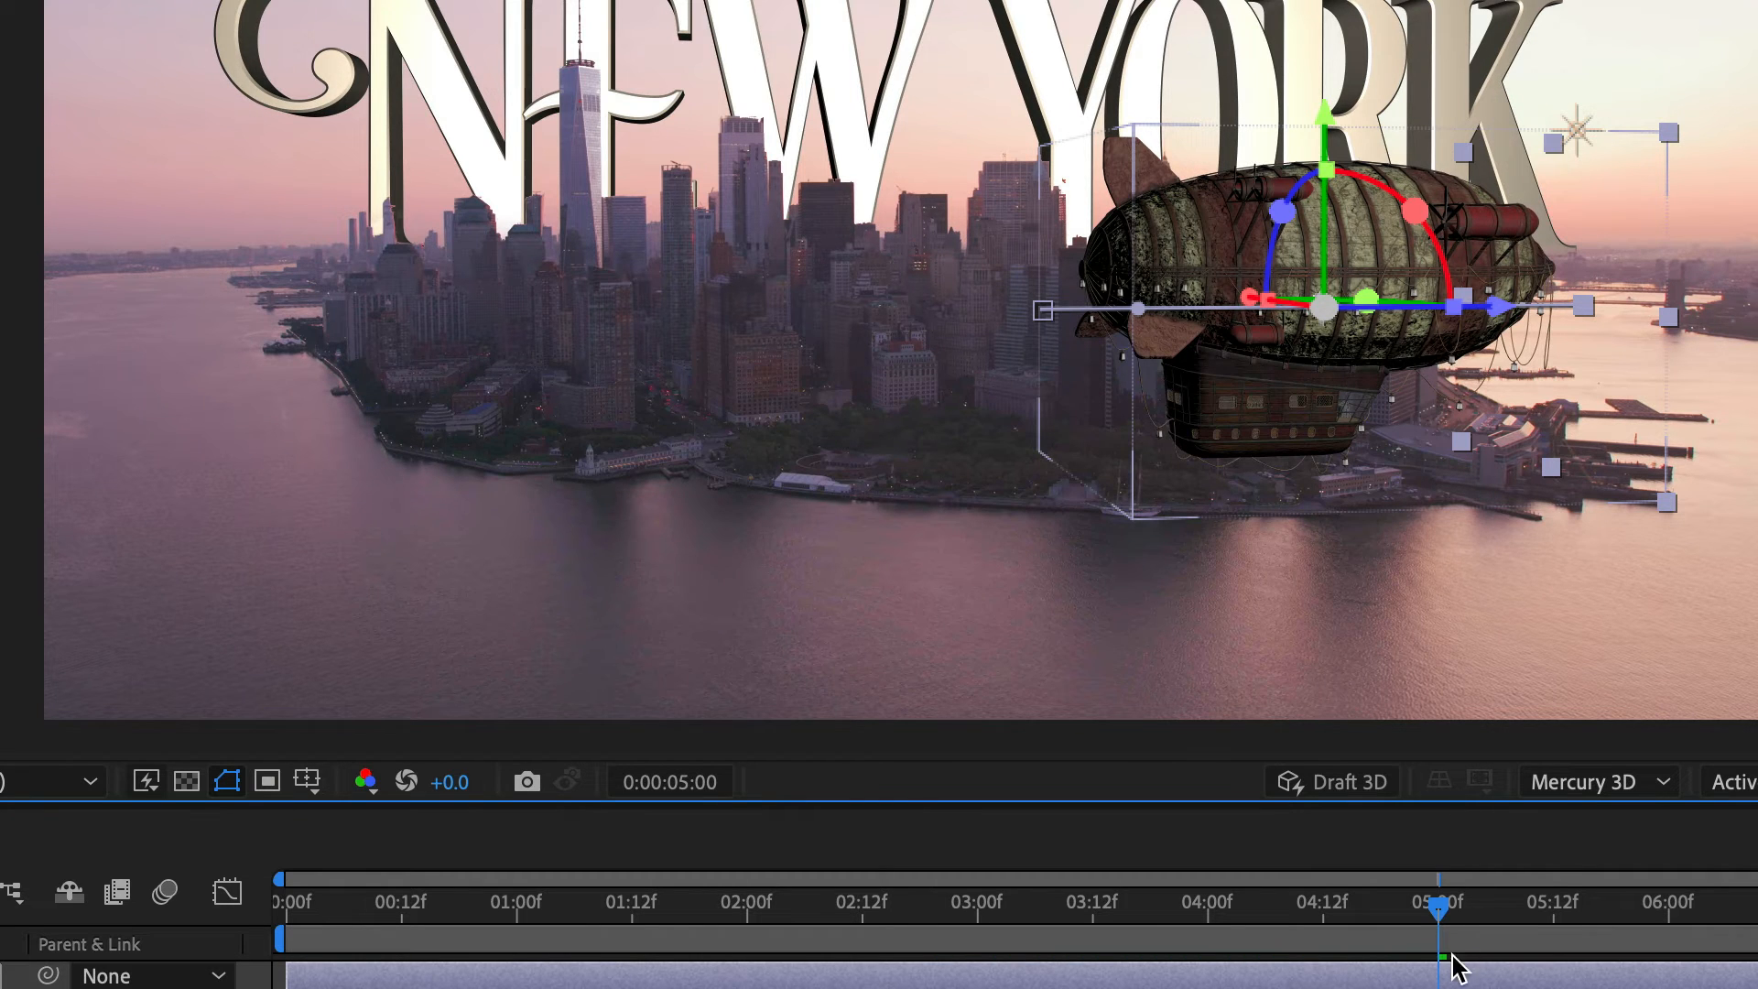
{"action": "left_click_drag", "start_coordinate": [1440, 917], "coordinate": [875, 952]}
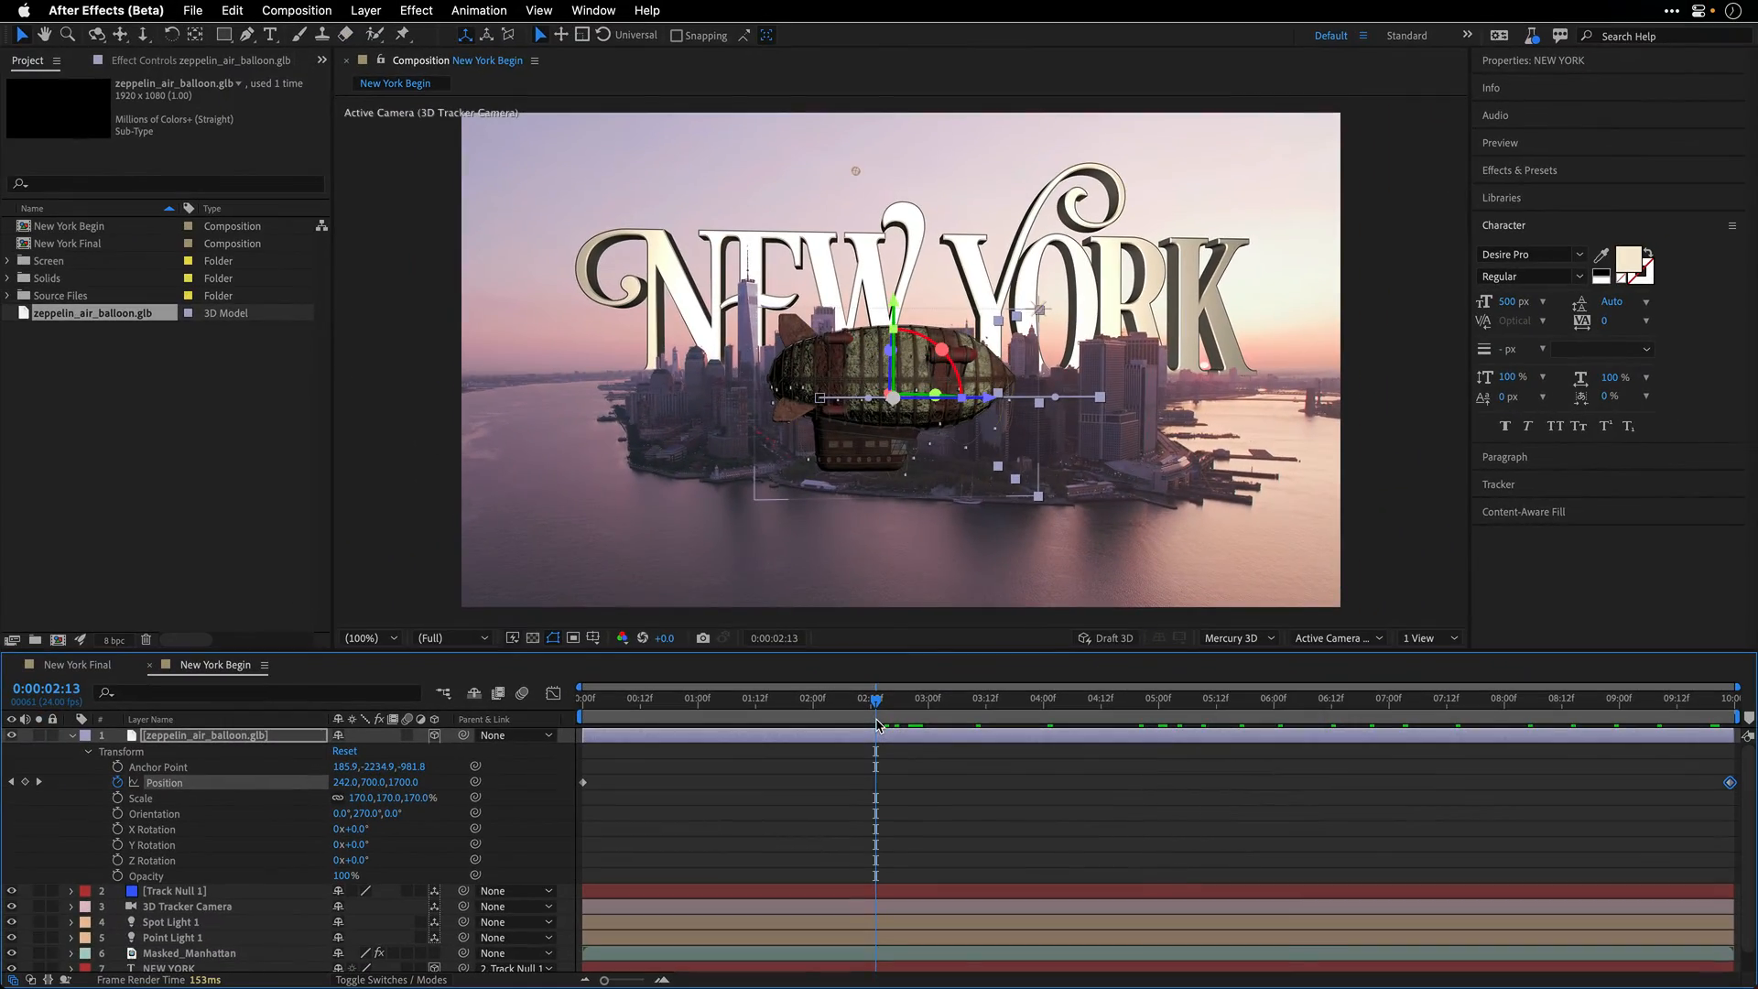
Step: Collapse the zeppelin layer's properties and duplicate the layer
{"action": "left_click", "coordinate": [72, 735]}
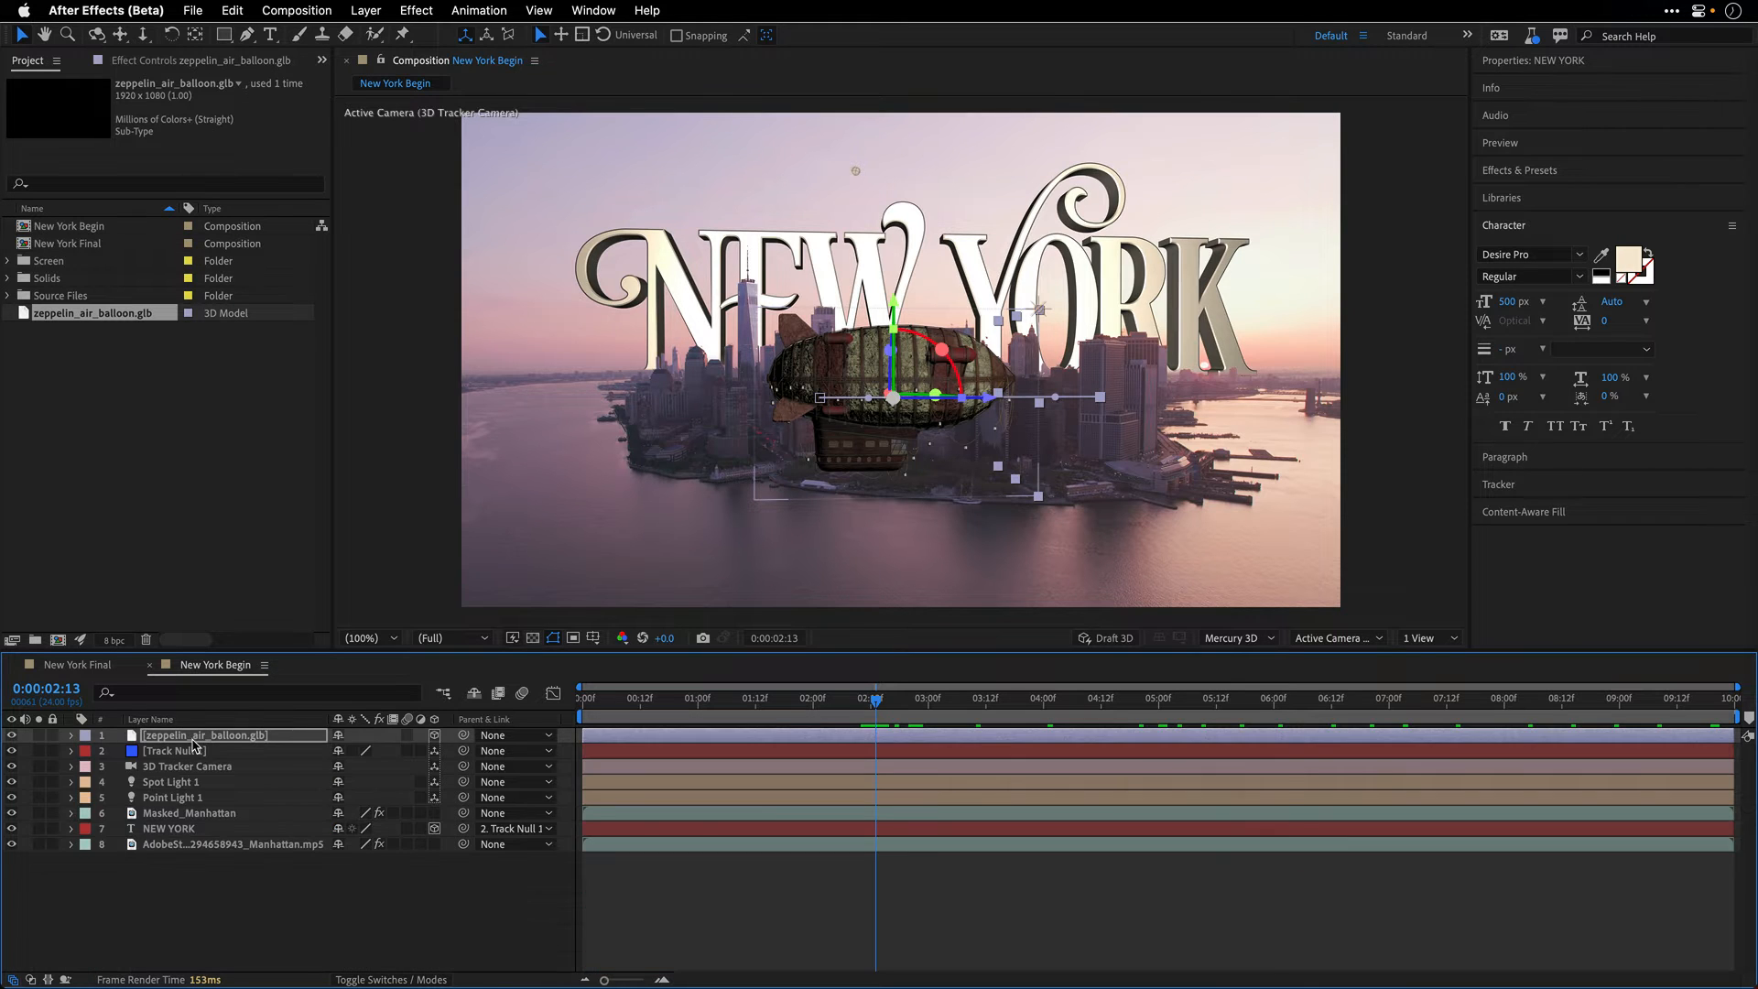
{"action": "left_click", "coordinate": [192, 738]}
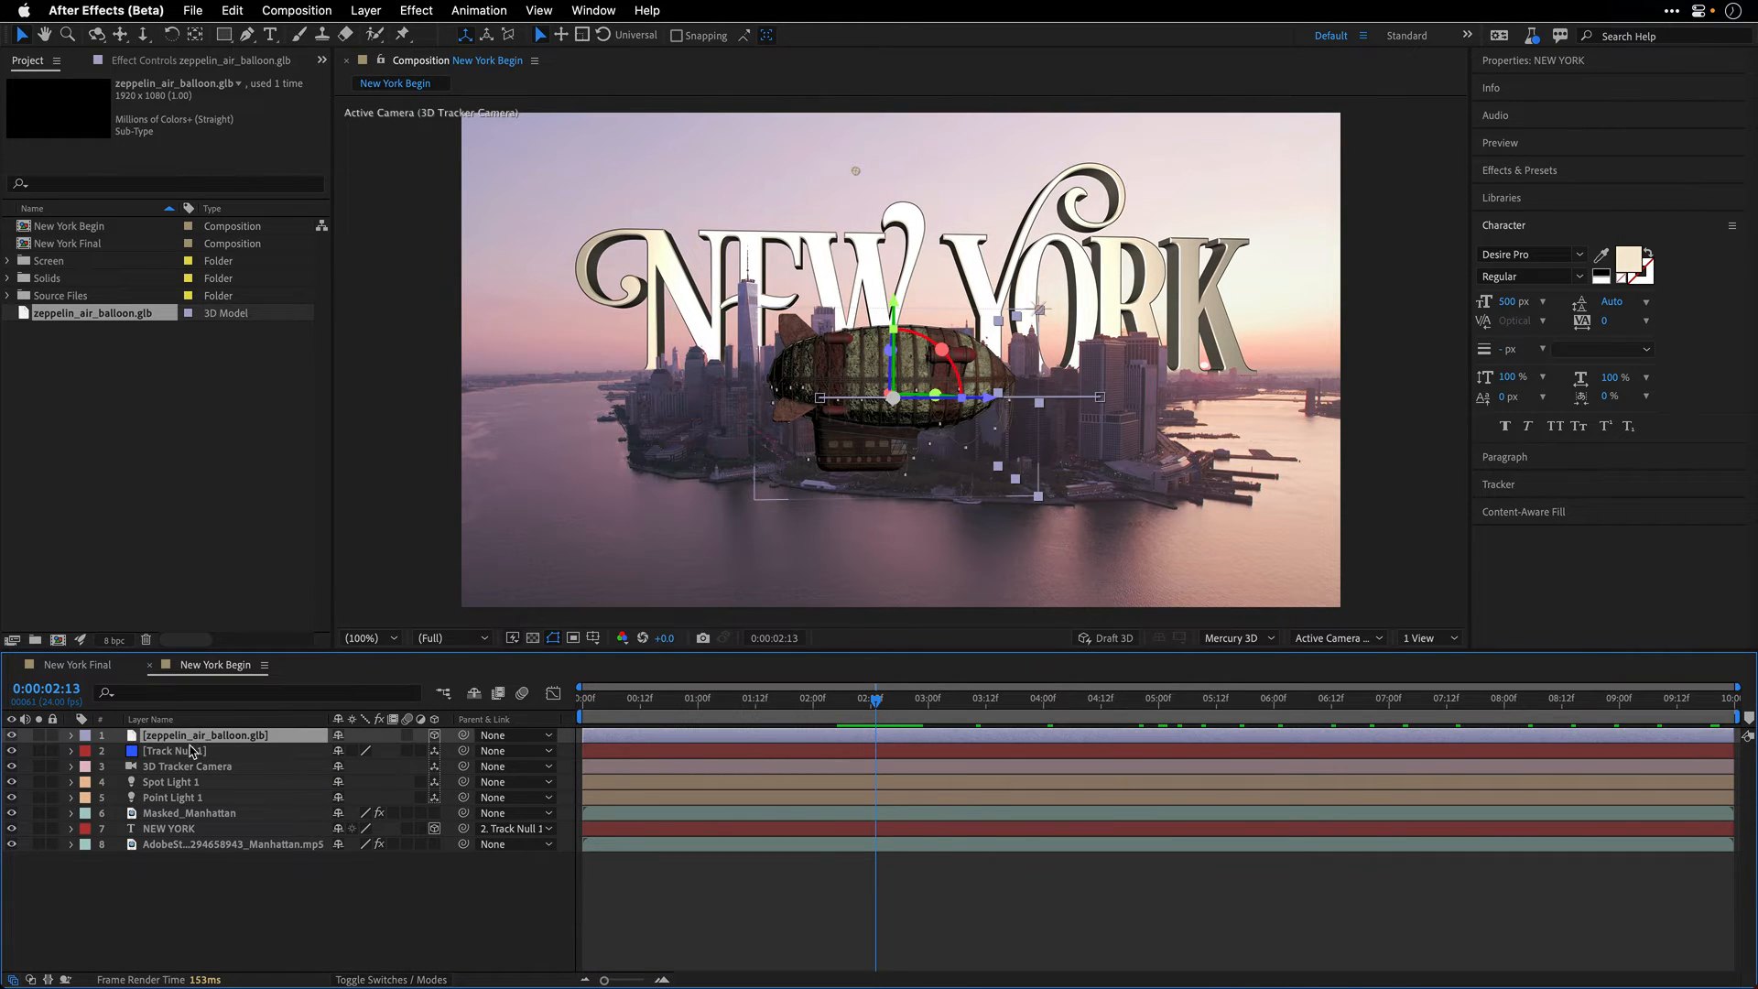
{"action": "key", "text": "super+d"}
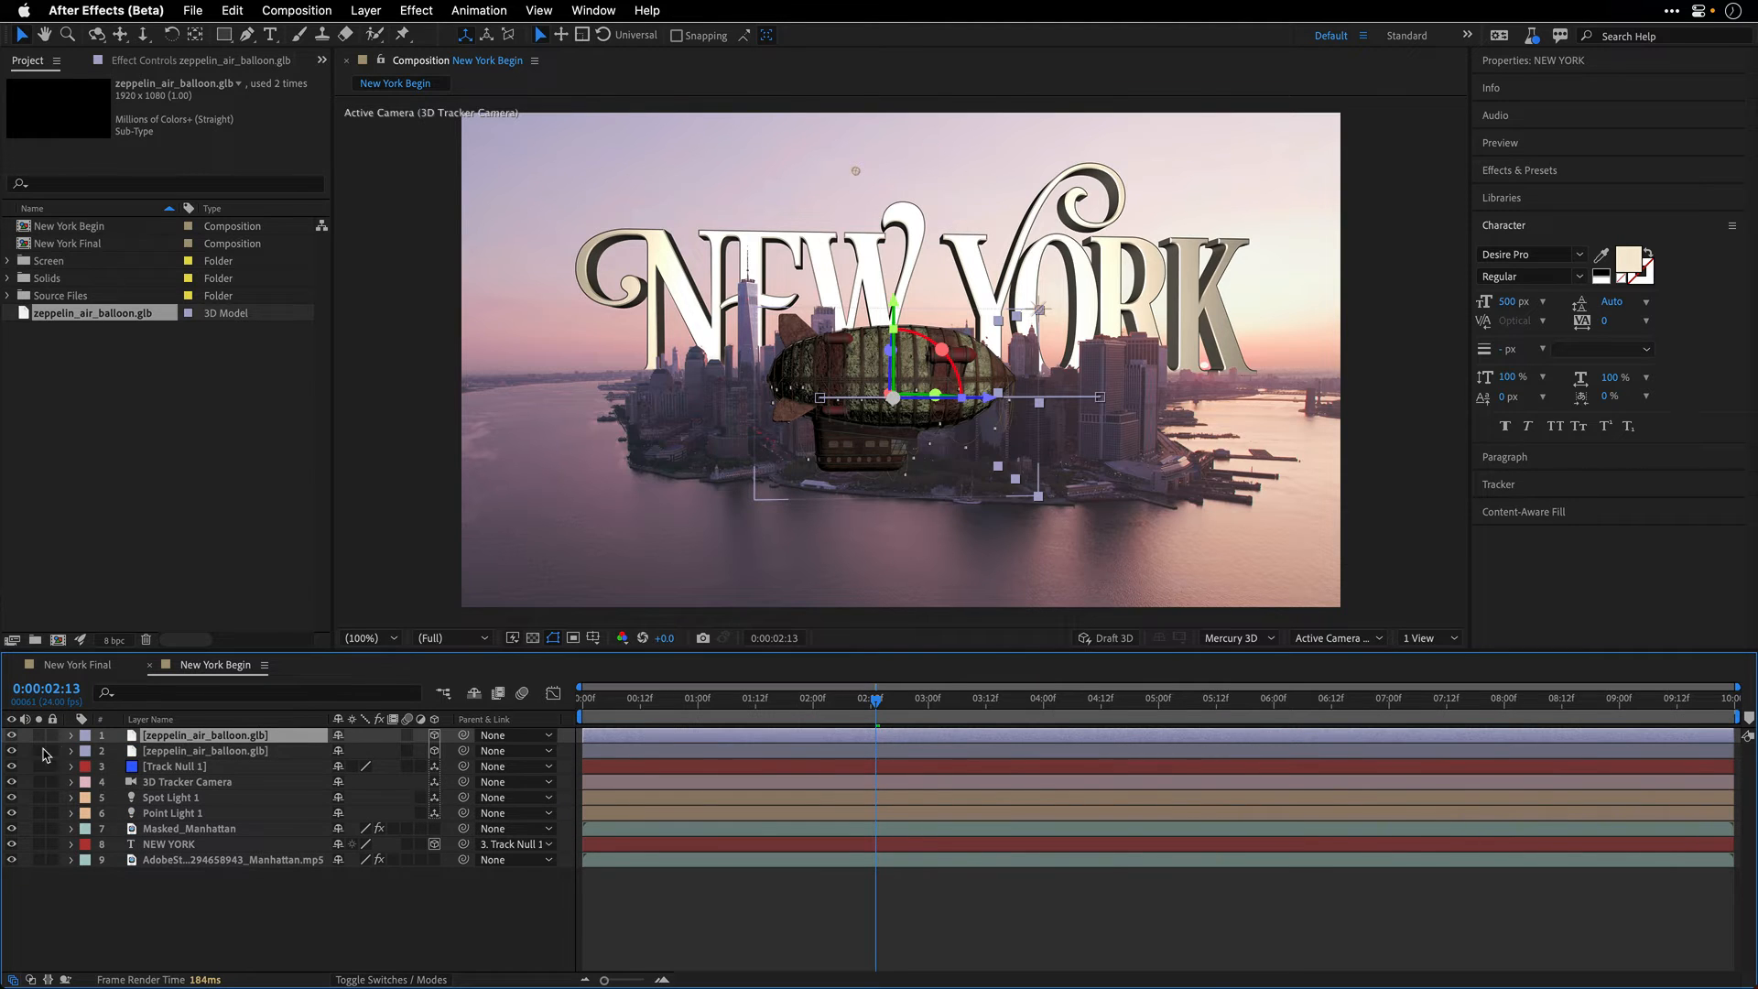
Step: Remove the duplicate zeppelin's position keyframes with the current time at the first frame
{"action": "left_click", "coordinate": [72, 736]}
{"action": "left_click", "coordinate": [88, 752]}
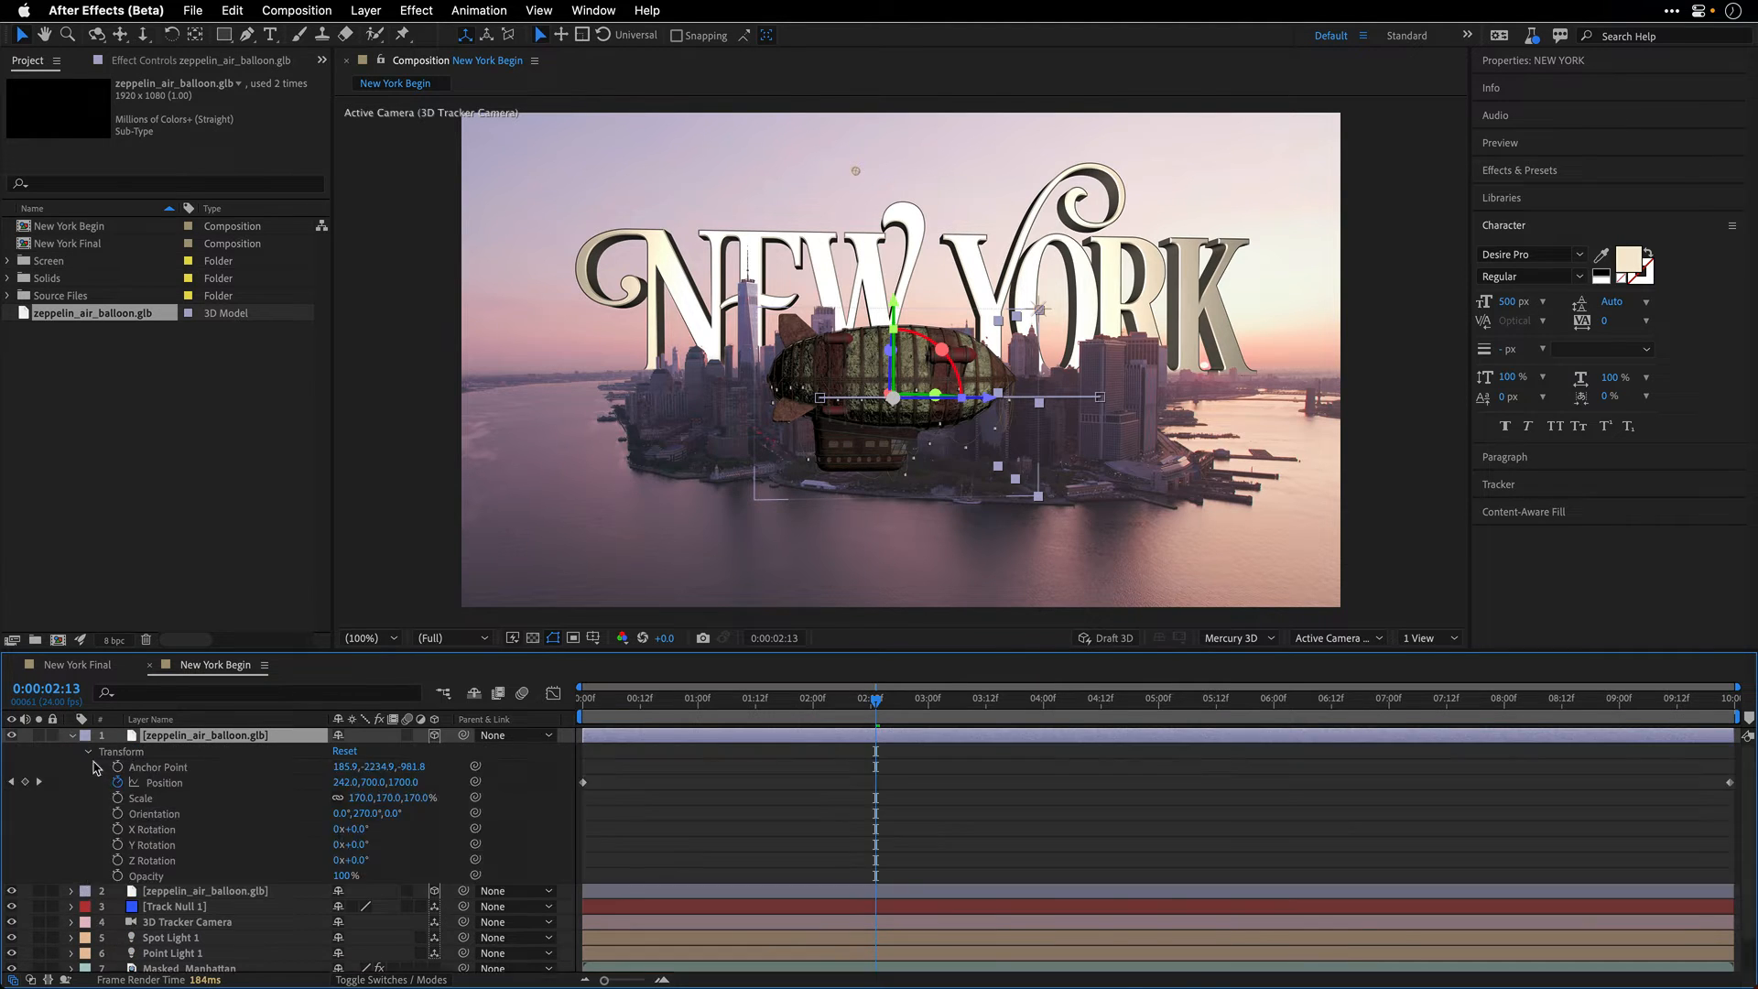
{"action": "left_click", "coordinate": [584, 712]}
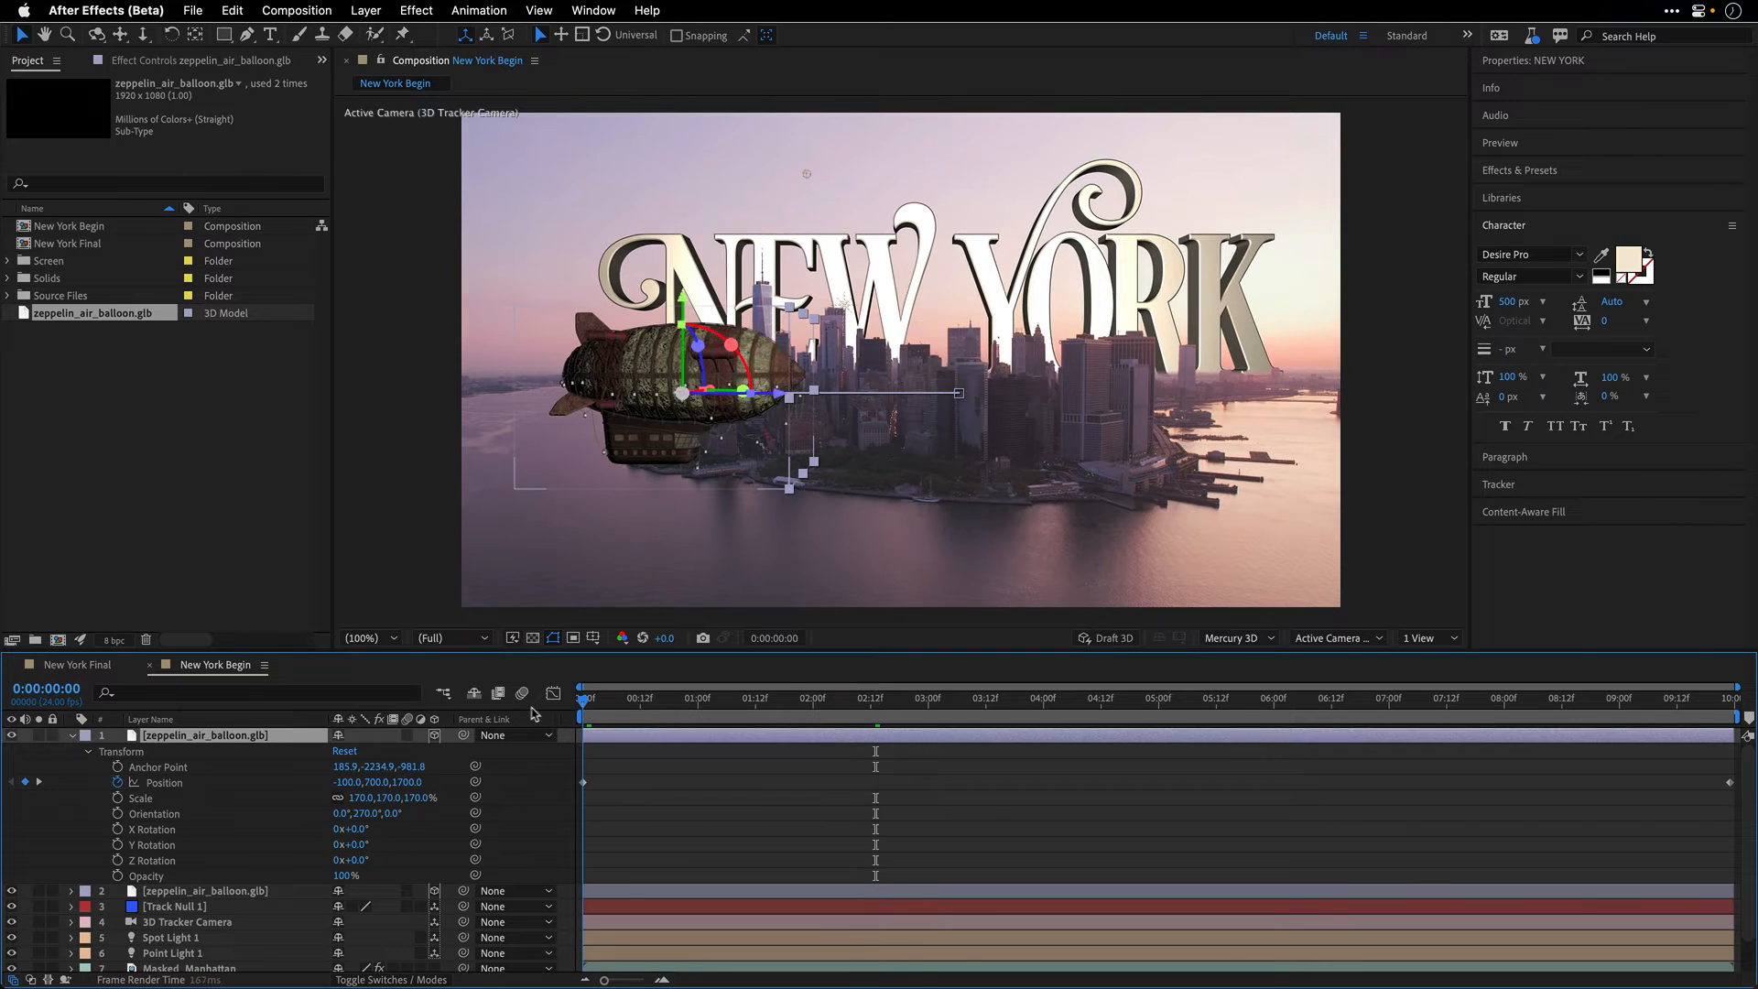
{"action": "left_click", "coordinate": [118, 783]}
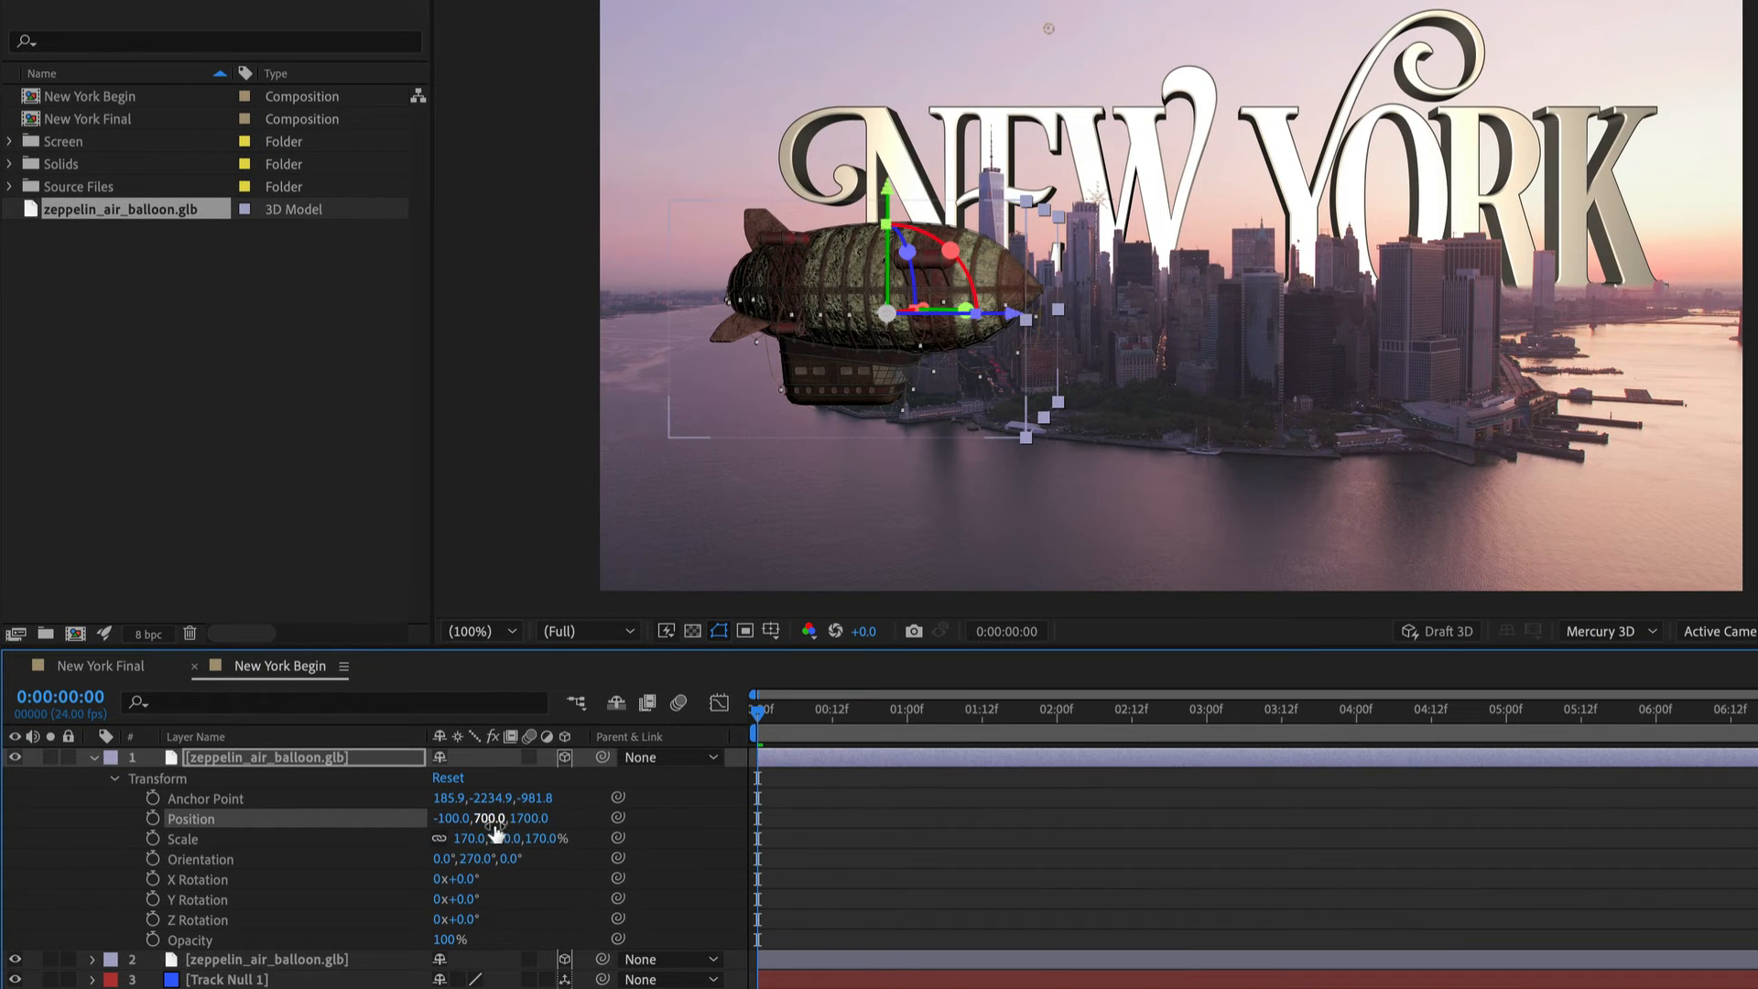
Step: Set the duplicate zeppelin's Y orientation to 90° and its scale to 70%
{"action": "left_click", "coordinate": [476, 858]}
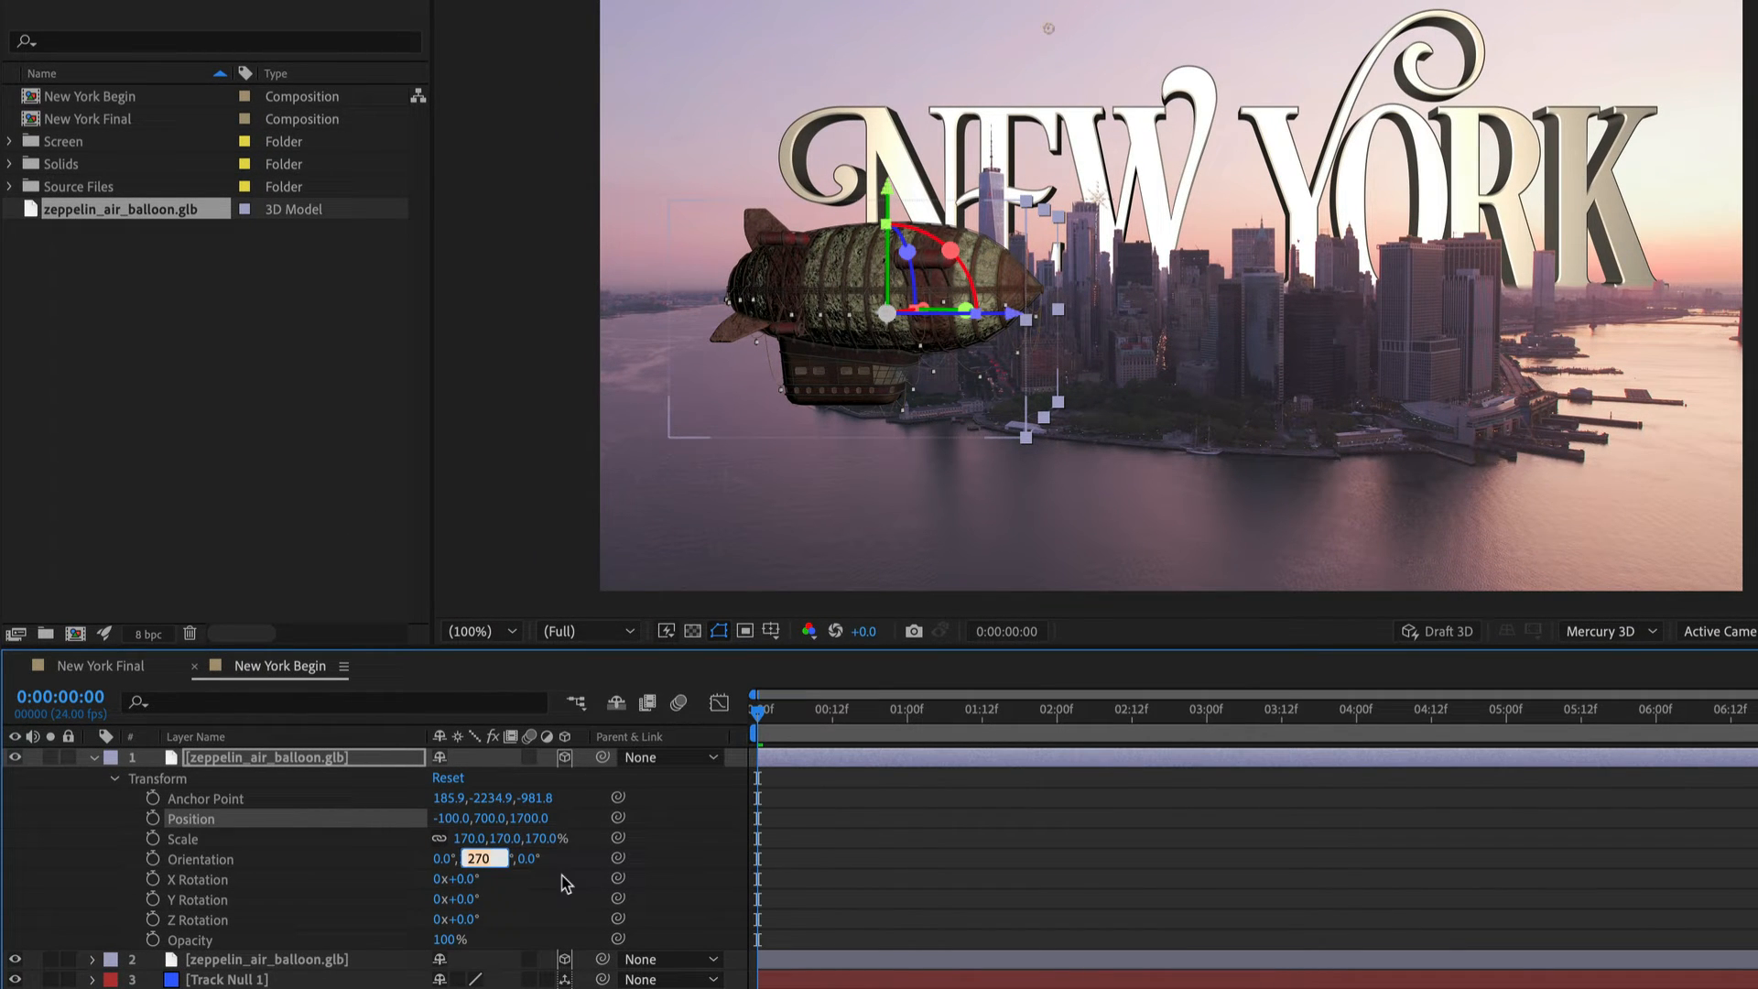
{"action": "type", "text": "90"}
{"action": "key", "text": "Return"}
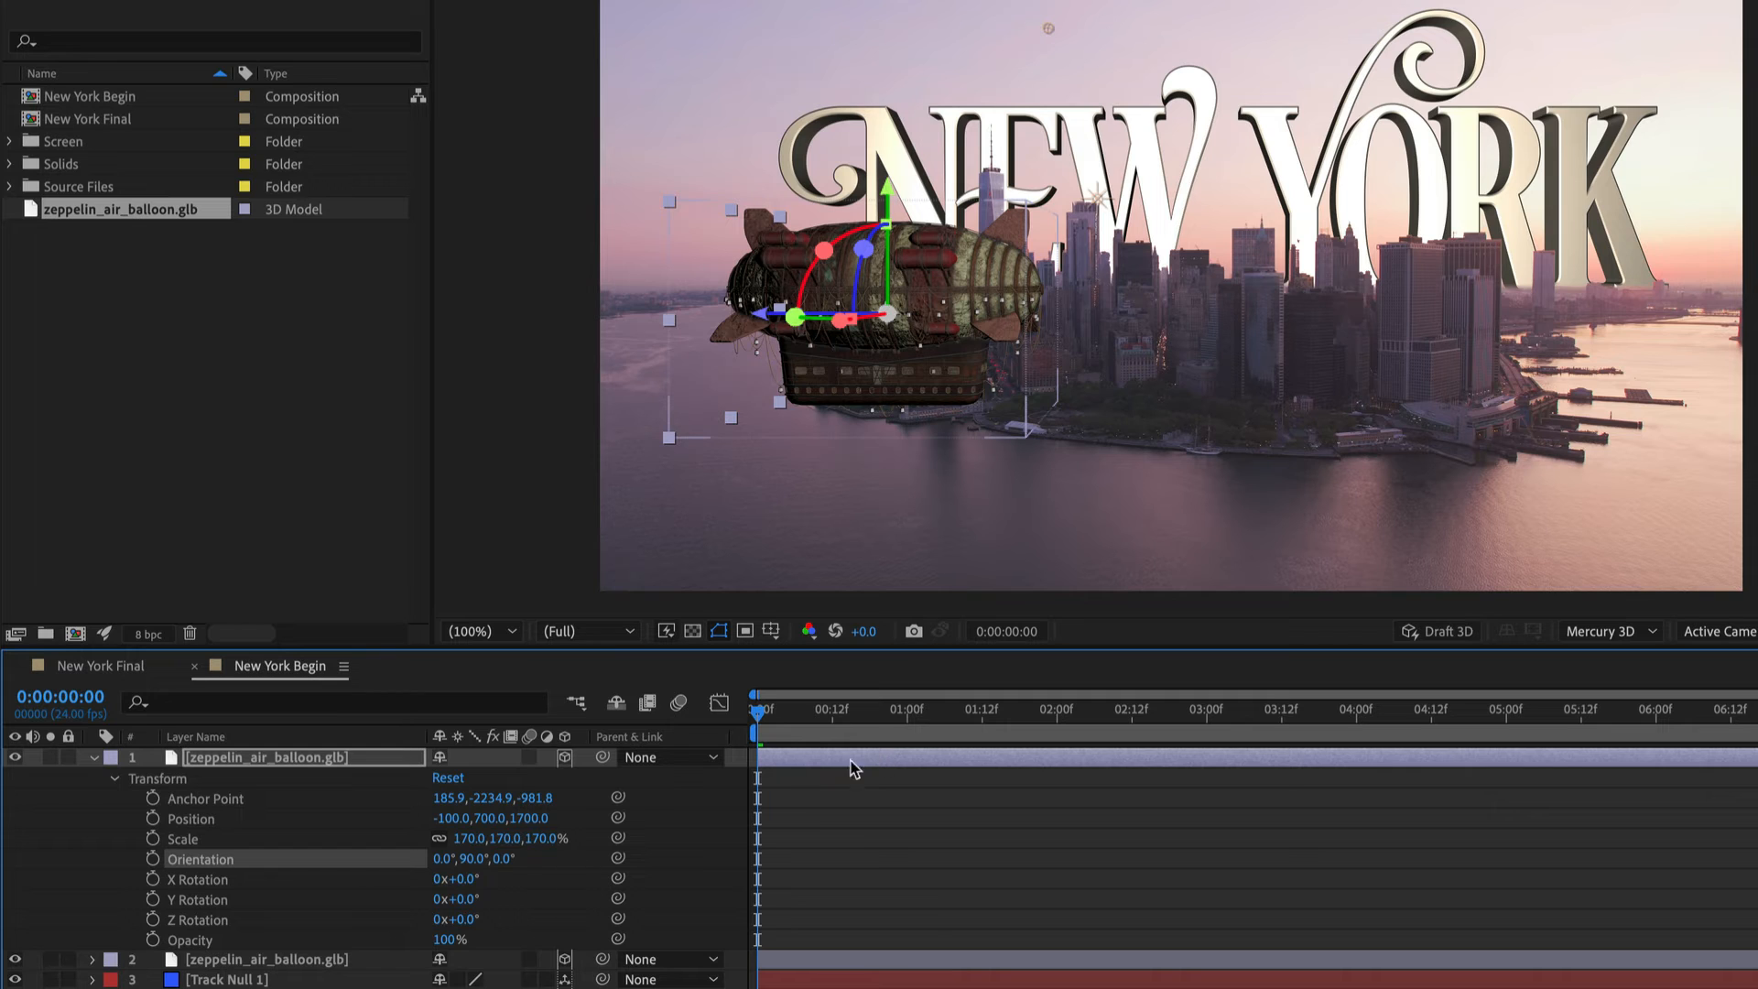
{"action": "left_click", "coordinate": [504, 838]}
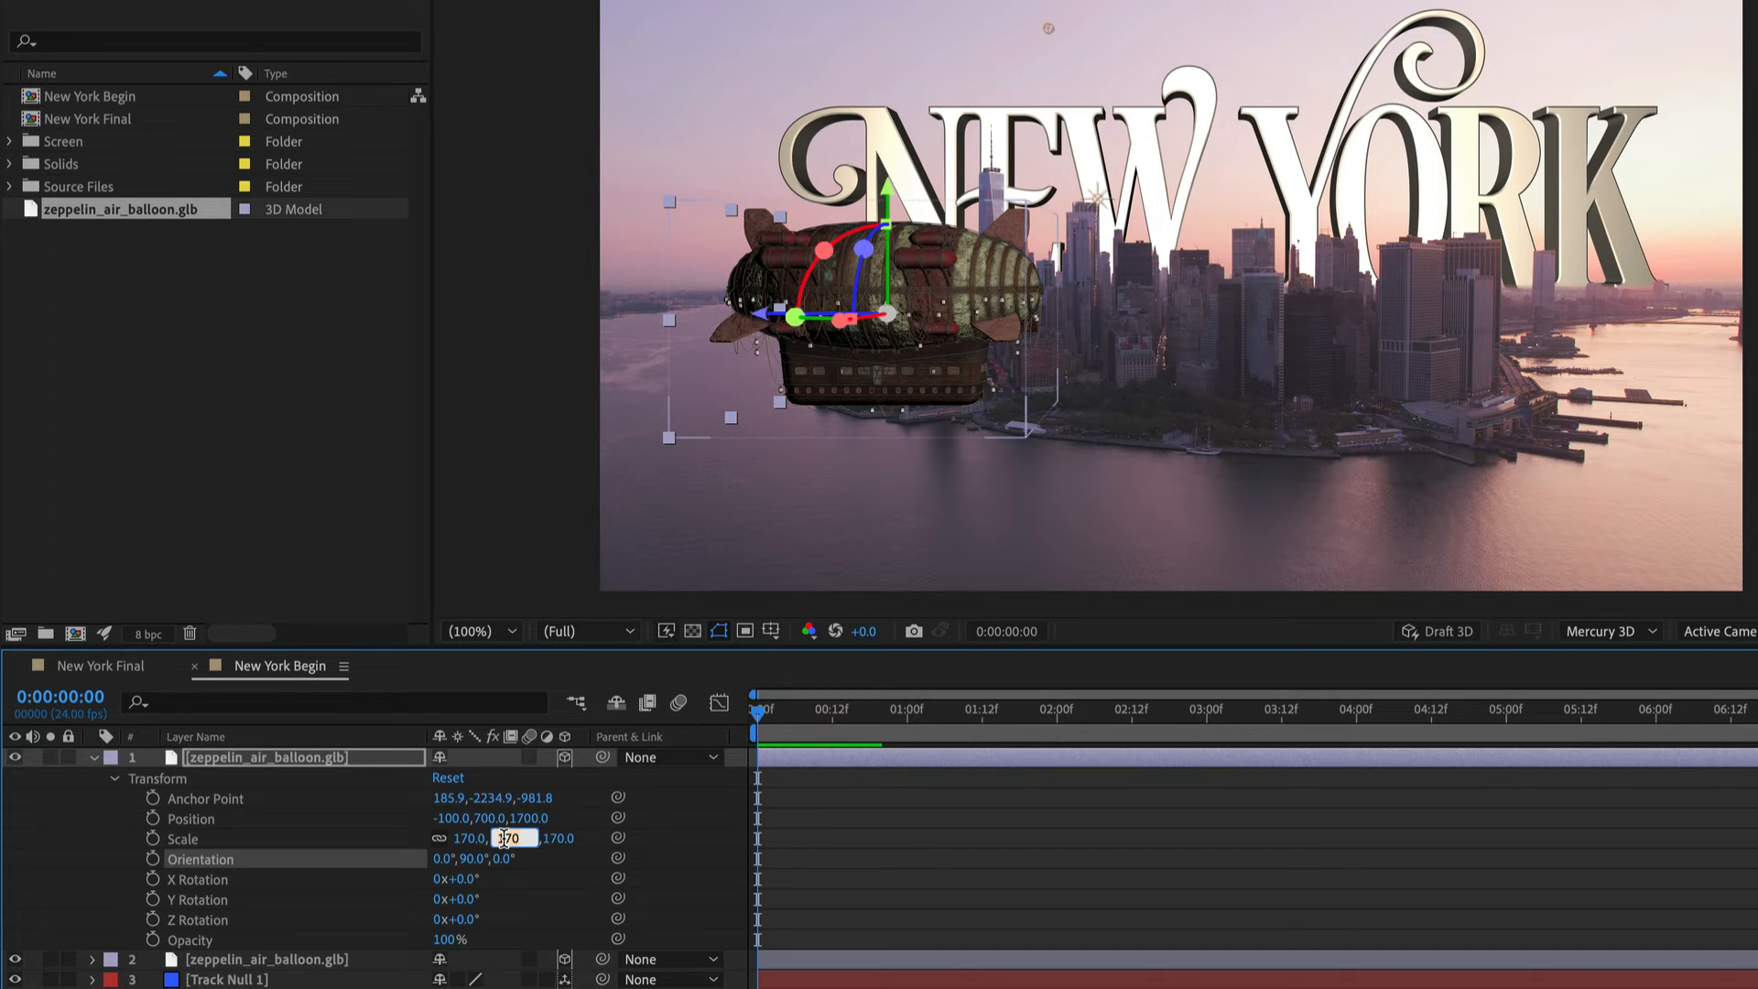
{"action": "key", "text": "Return"}
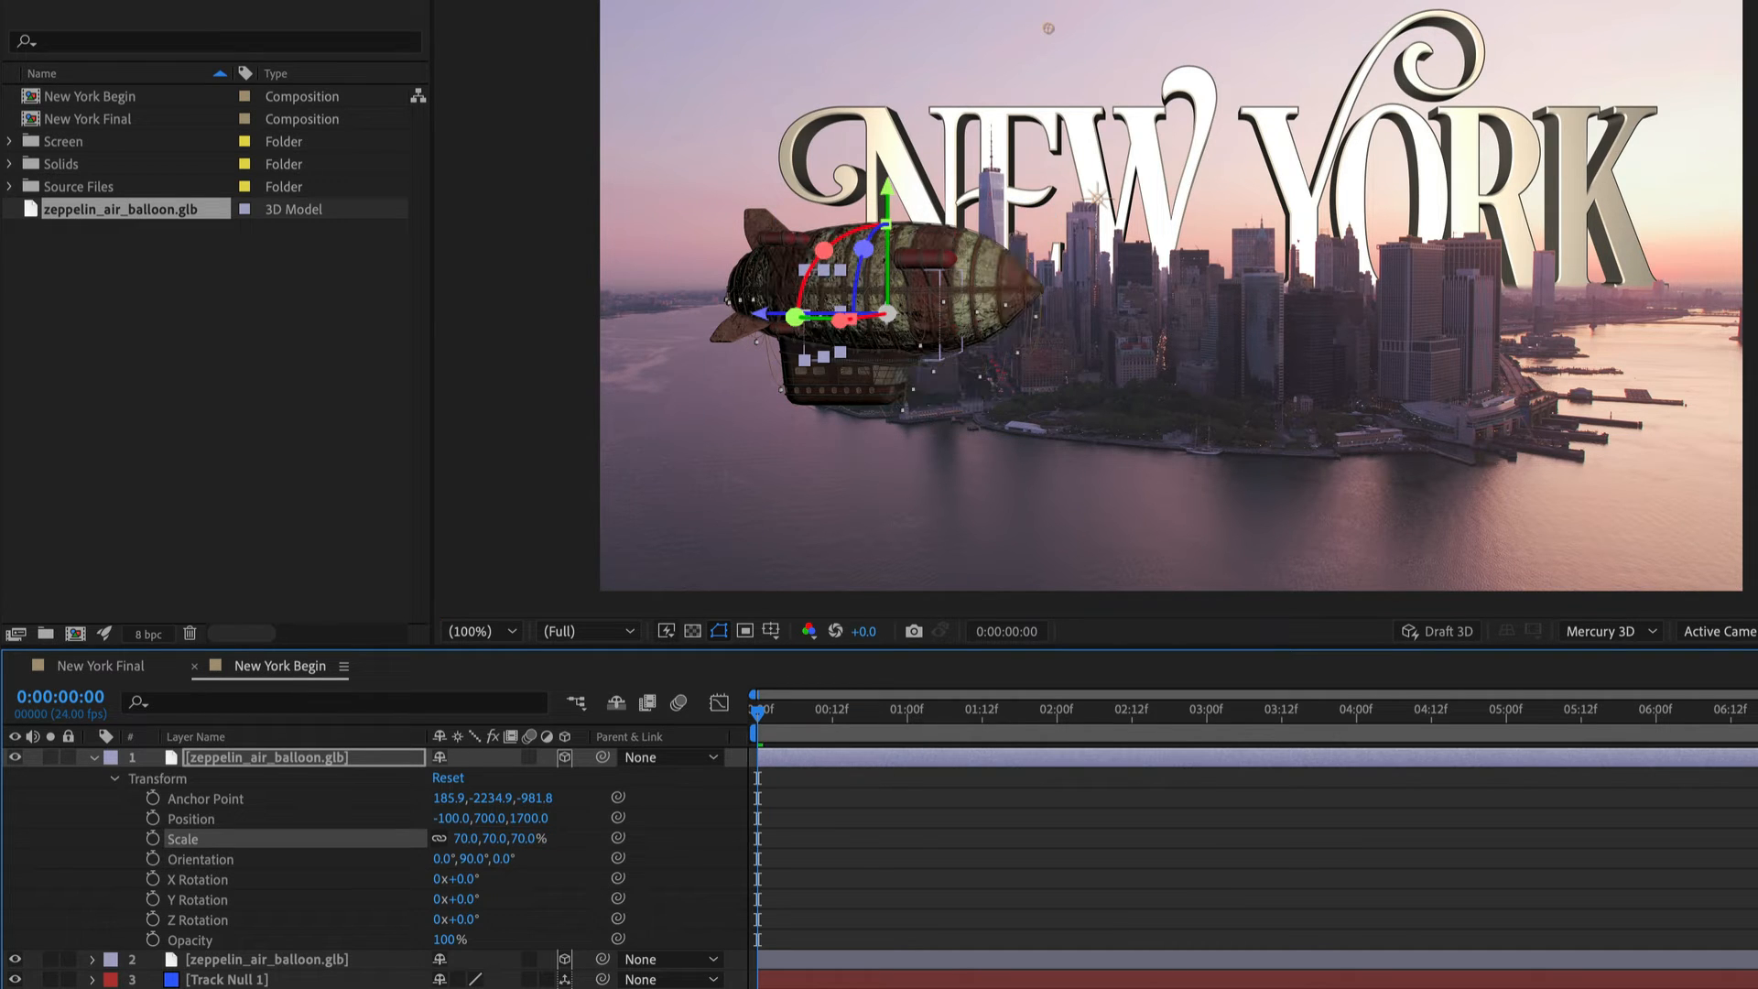
Step: Raise the duplicate zeppelin above the NEW YORK text to about Y -1859 and set its Z position to 10000
{"action": "left_click", "coordinate": [886, 212]}
{"action": "left_click_drag", "start_coordinate": [886, 212], "coordinate": [886, 9]}
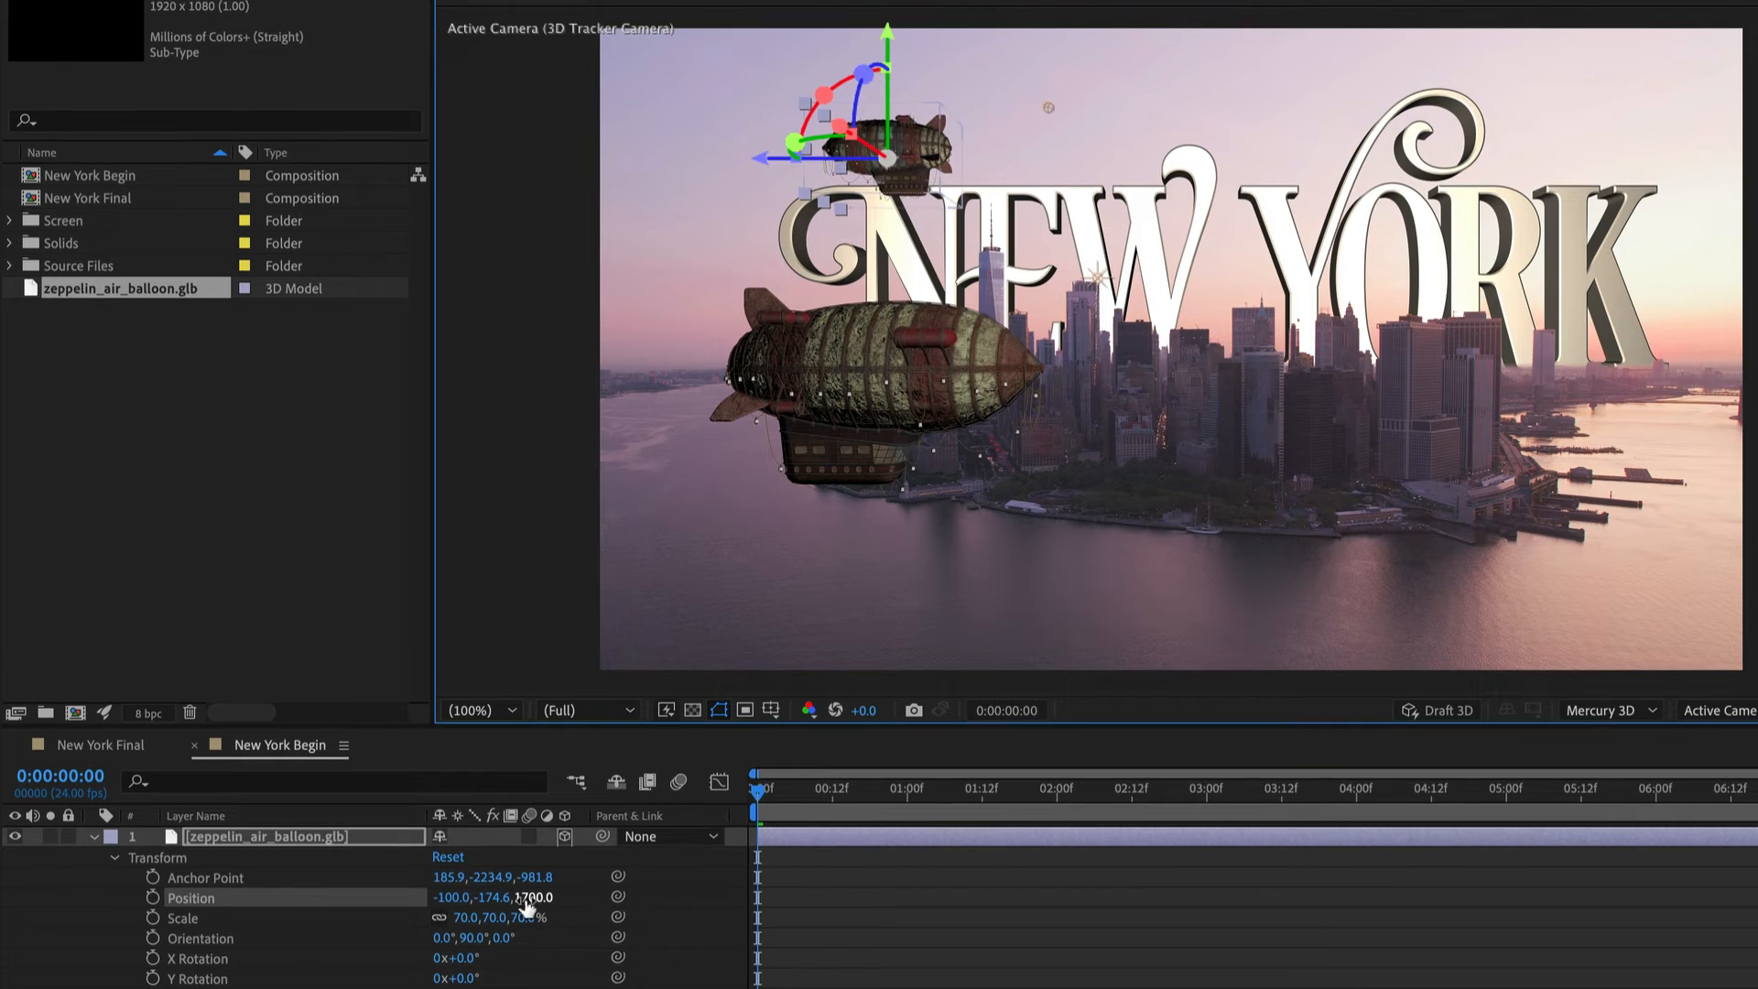
{"action": "left_click_drag", "start_coordinate": [527, 906], "coordinate": [1277, 819]}
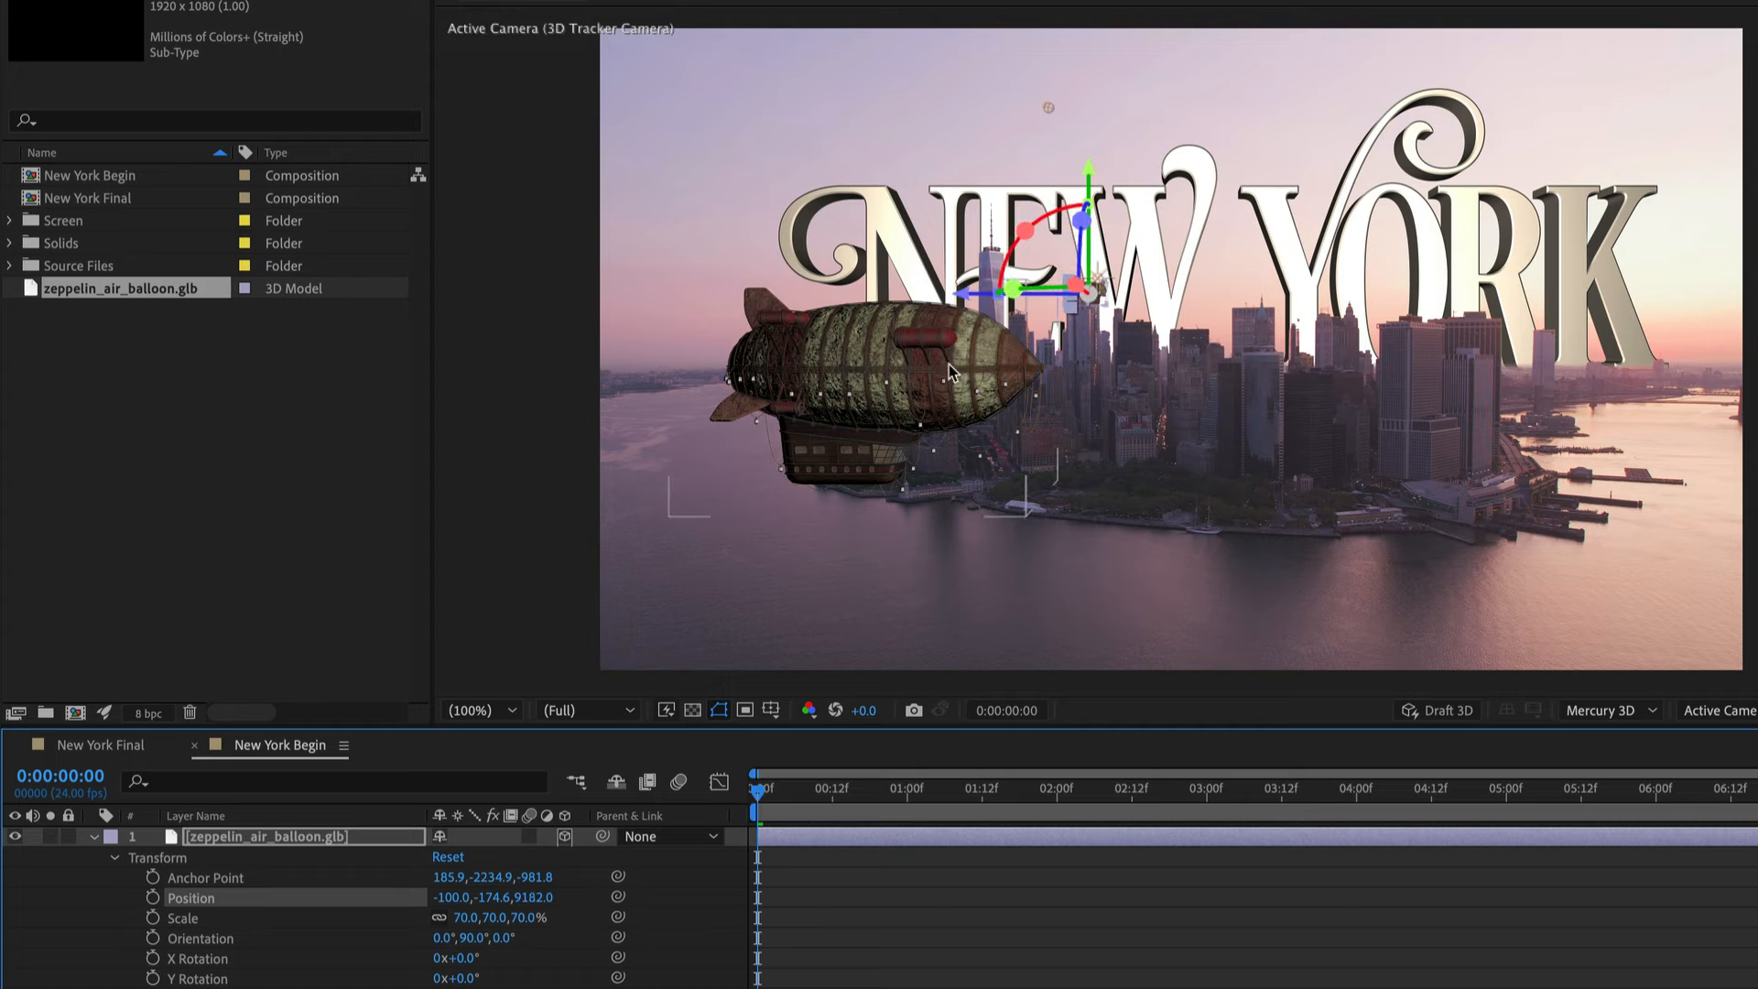
{"action": "left_click_drag", "start_coordinate": [1089, 172], "coordinate": [1103, 45]}
{"action": "left_click", "coordinate": [539, 897]}
{"action": "type", "text": "10000"}
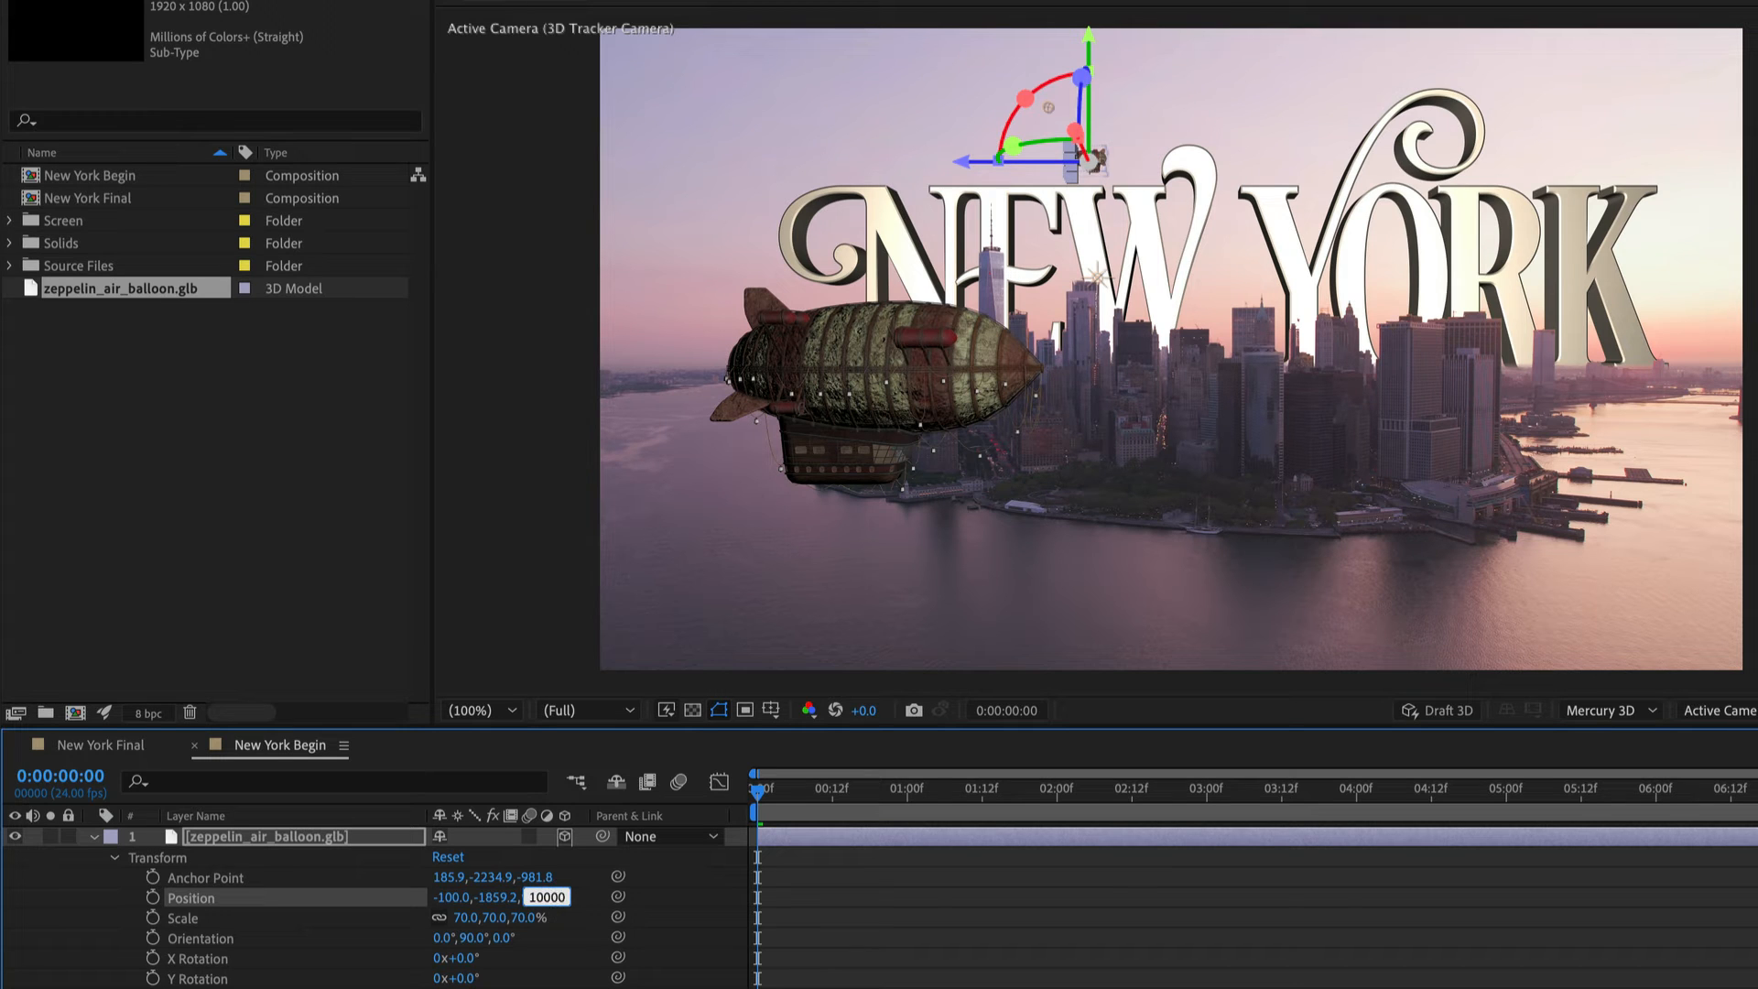
{"action": "key", "text": "Return"}
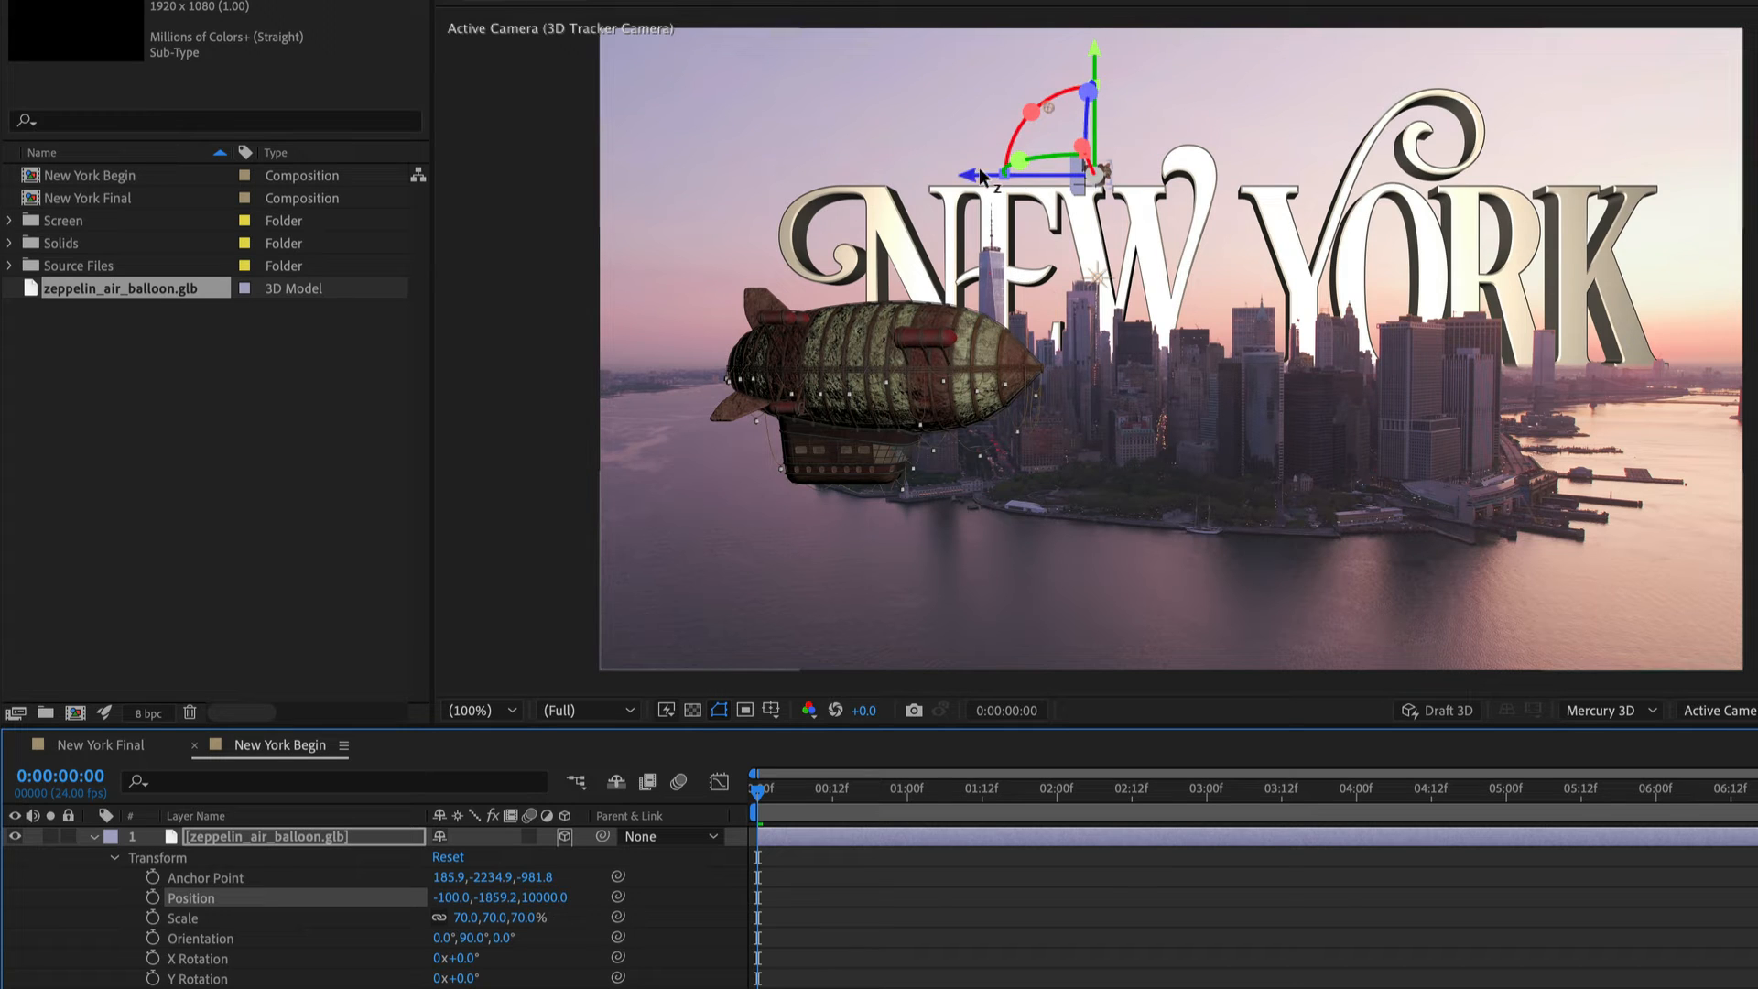
Step: Shift the distant zeppelin along X to about 325 and raise it to about Y -1990
{"action": "left_click_drag", "start_coordinate": [977, 168], "coordinate": [1027, 168]}
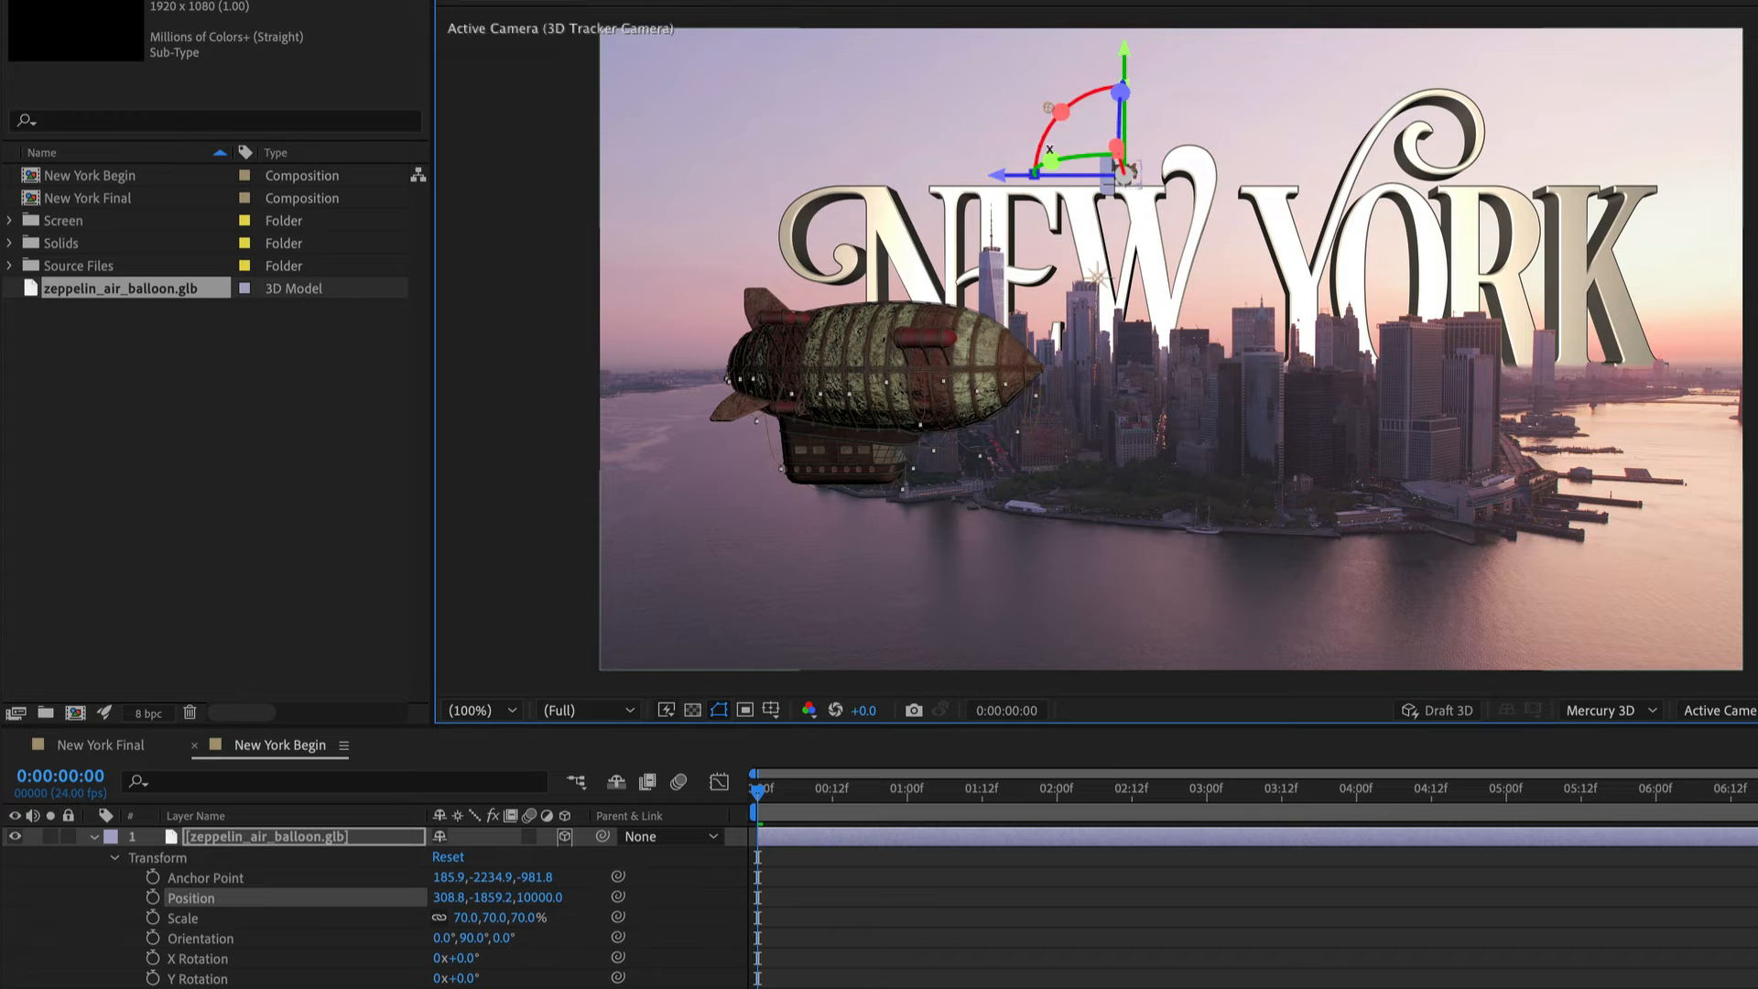
{"action": "left_click_drag", "start_coordinate": [1124, 87], "coordinate": [1124, 57]}
{"action": "left_click_drag", "start_coordinate": [1004, 168], "coordinate": [1007, 168]}
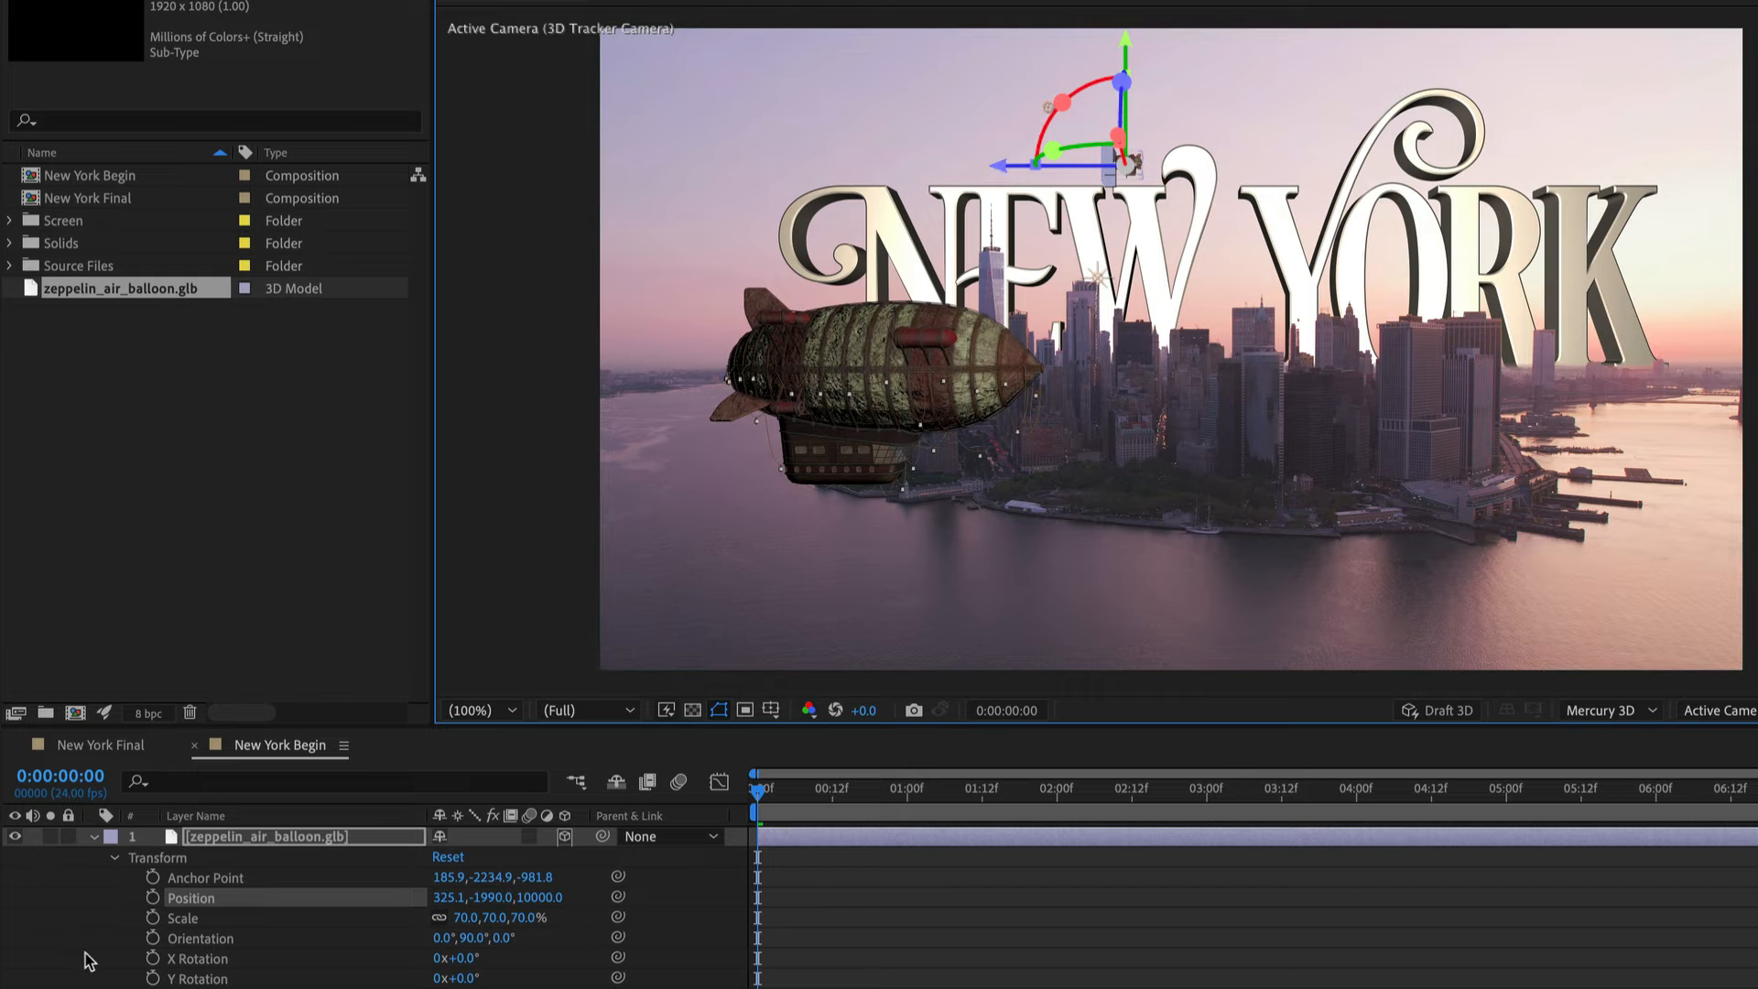
Step: Keyframe the distant zeppelin's position at the first frame and move it to about X -3096 at the last frame
{"action": "left_click", "coordinate": [153, 897]}
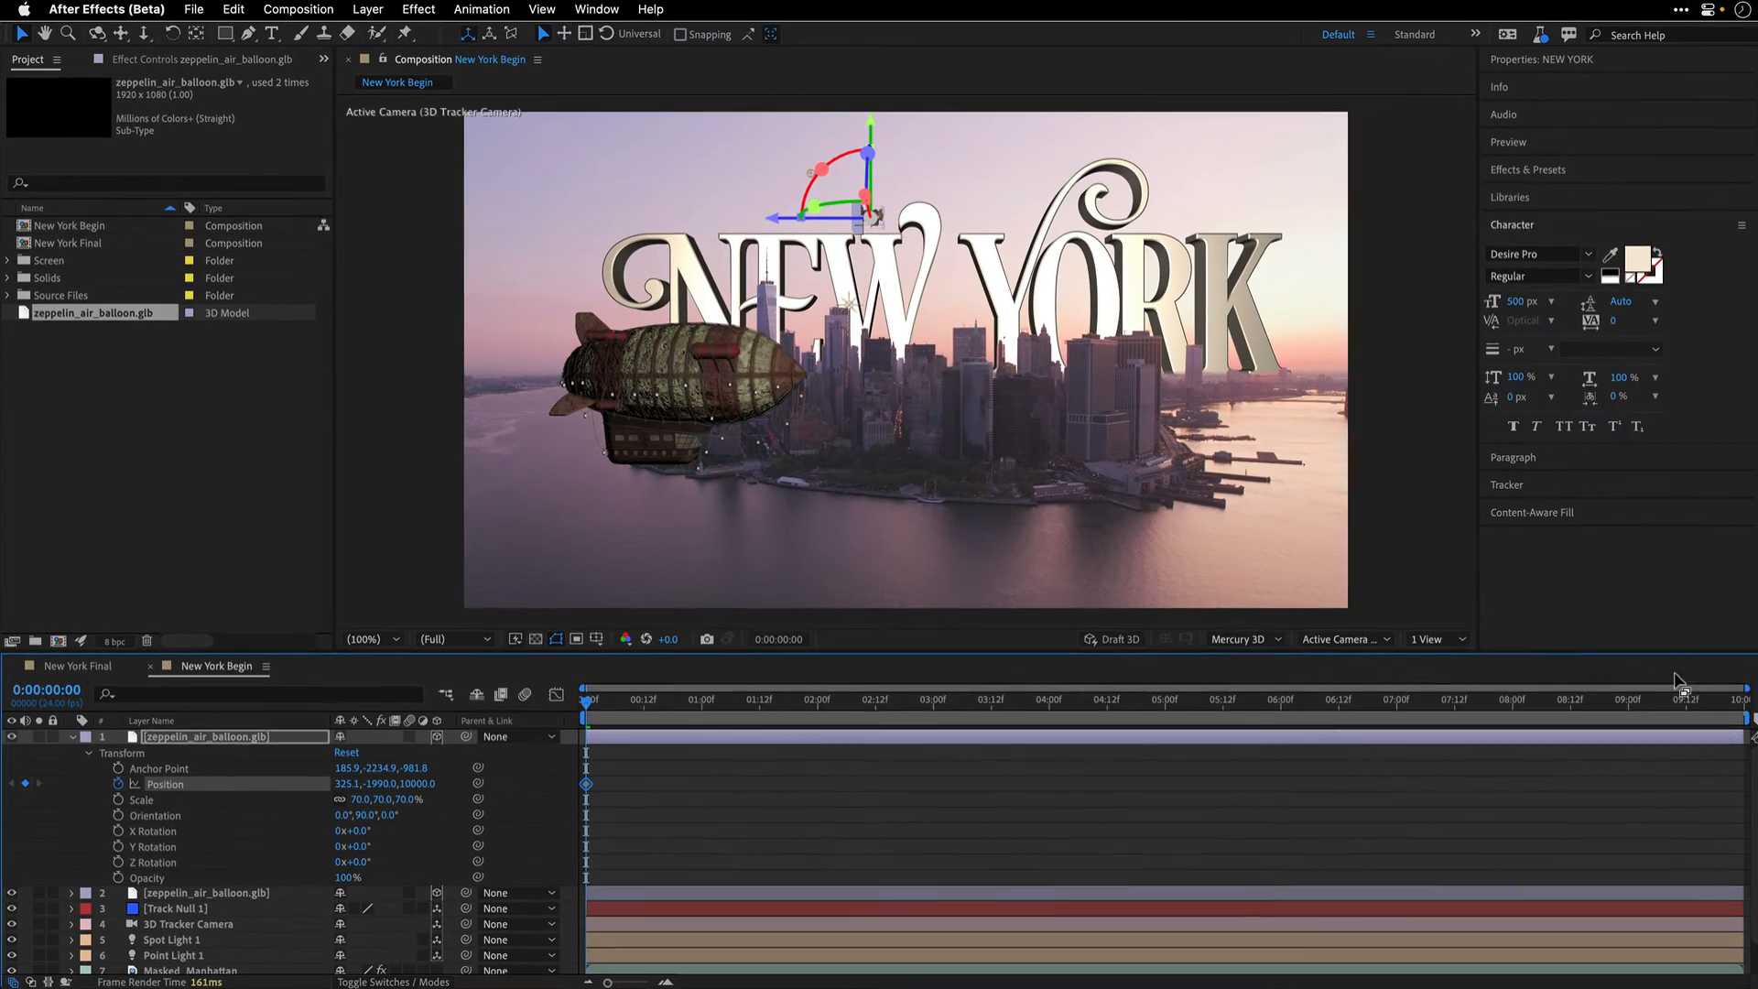
{"action": "key", "text": "End"}
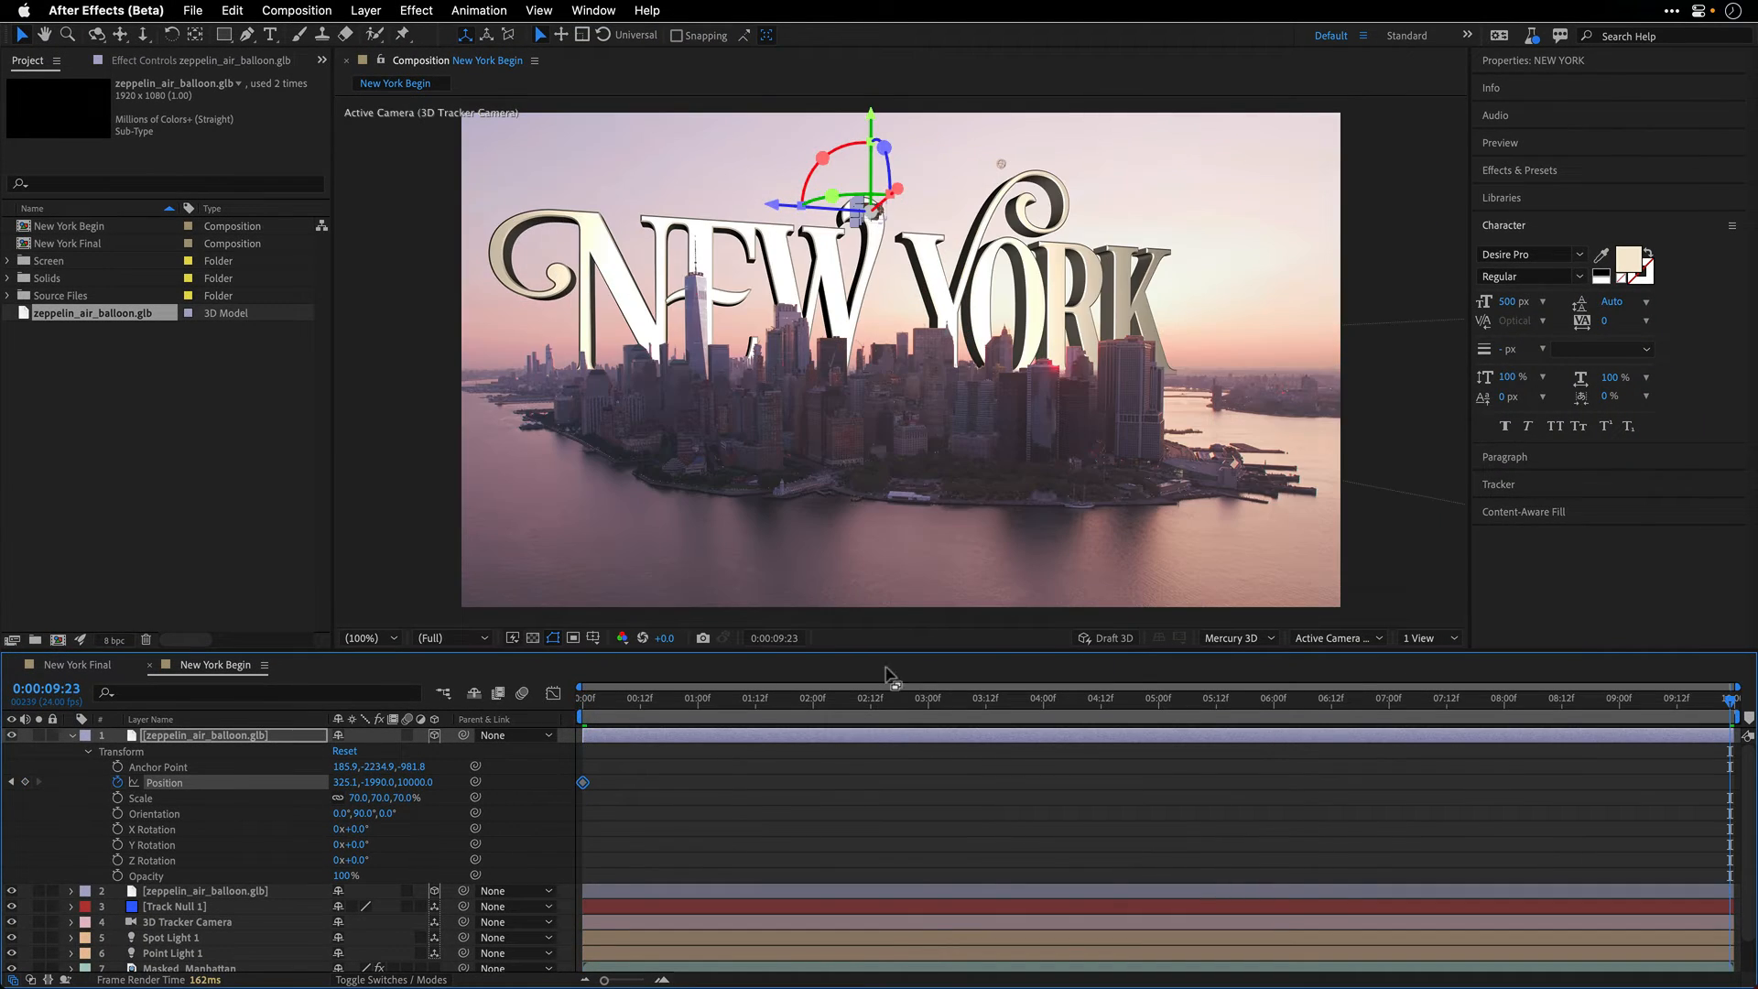
{"action": "left_click", "coordinate": [783, 209]}
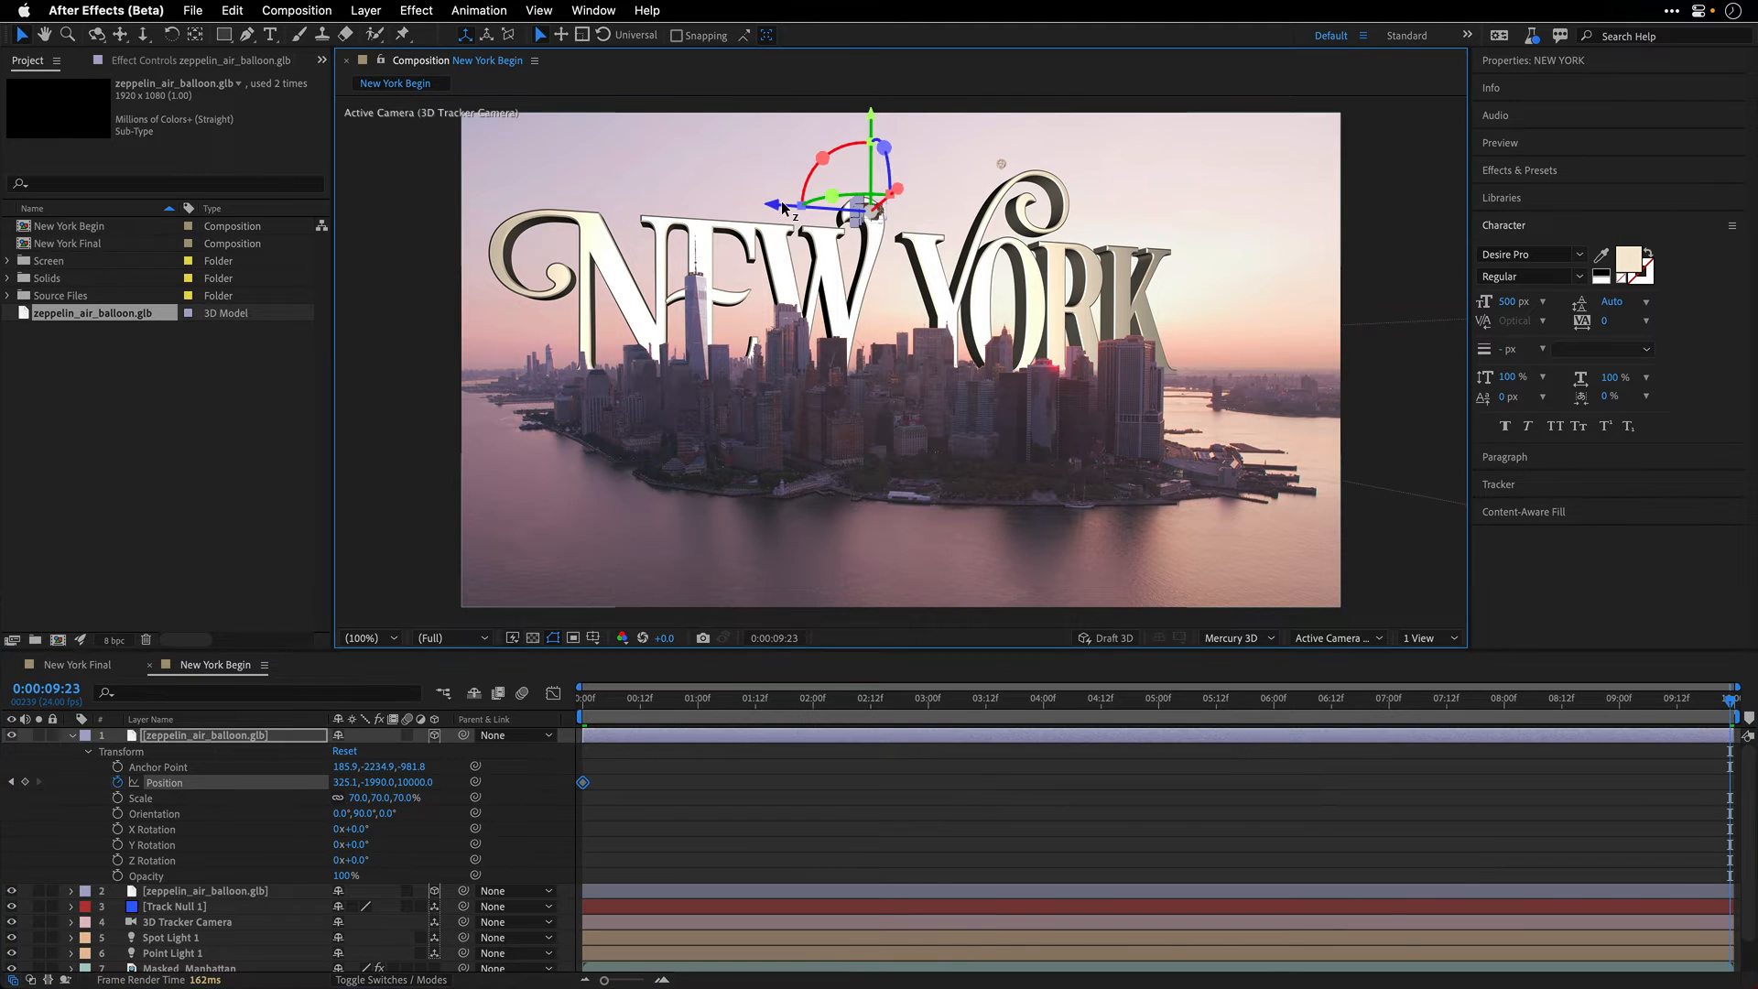
{"action": "left_click_drag", "start_coordinate": [781, 207], "coordinate": [545, 205]}
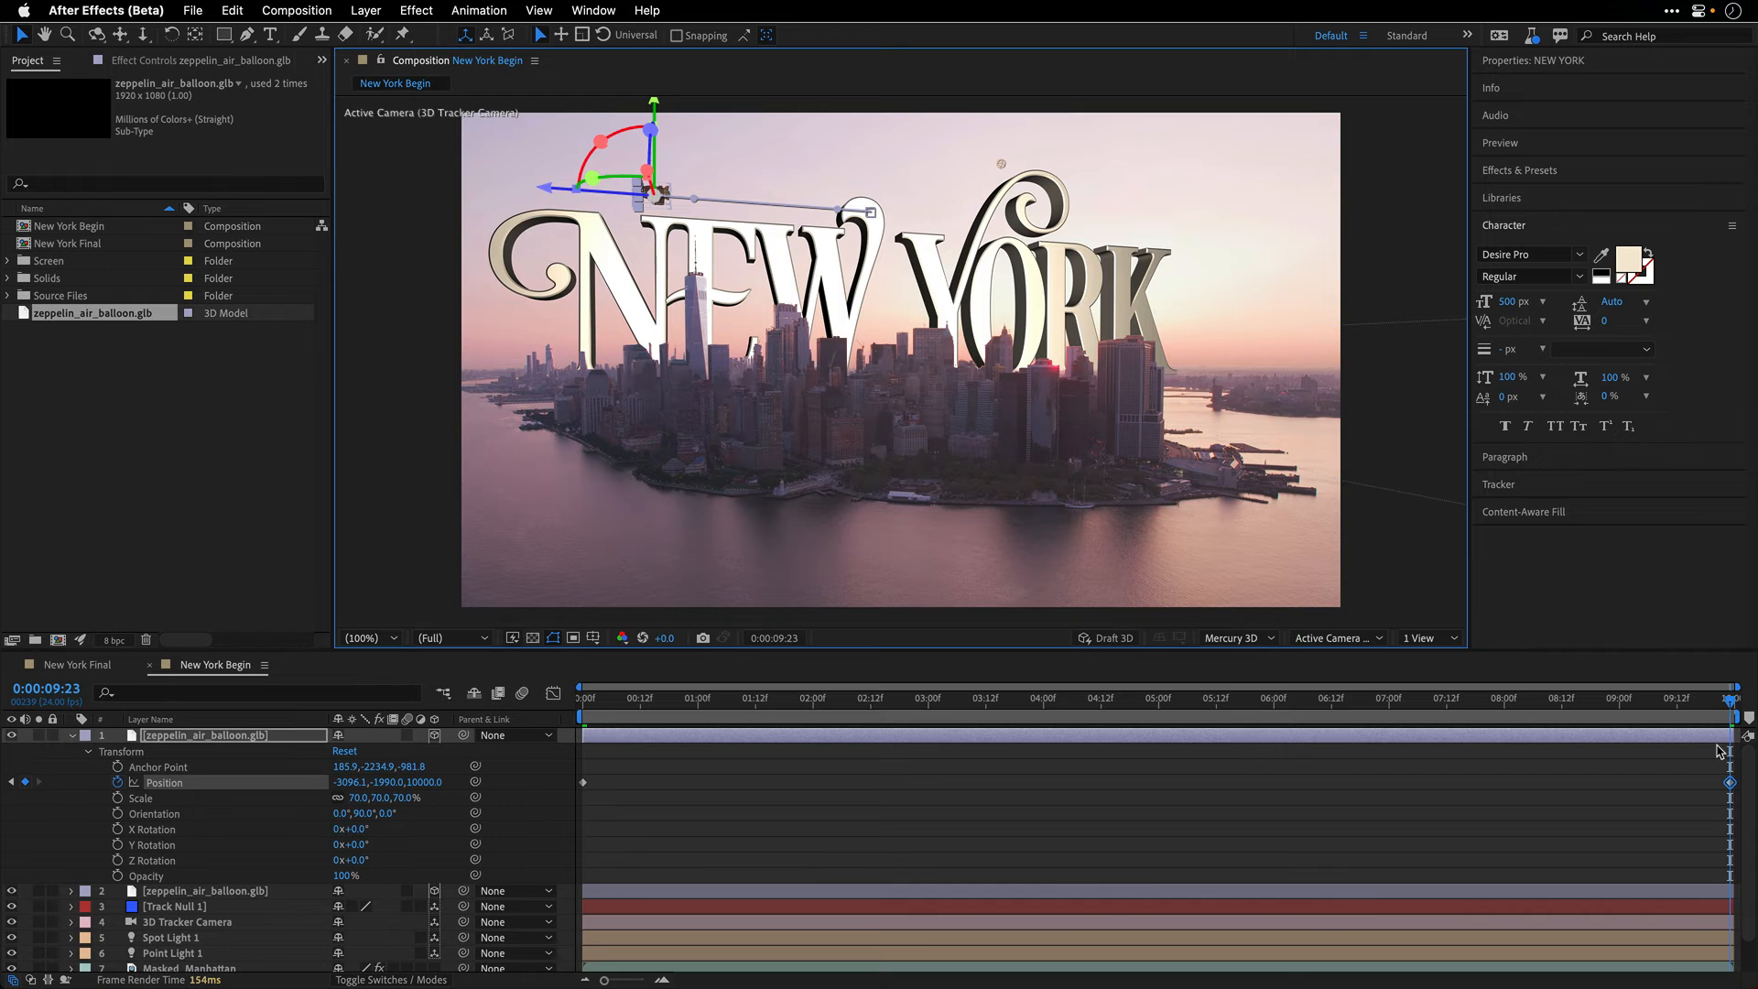
Step: Collapse the duplicate's properties and preview both zeppelins' flights from the first frame in a maximized composition view
{"action": "left_click_drag", "start_coordinate": [1730, 702], "coordinate": [332, 688]}
{"action": "left_click", "coordinate": [72, 736]}
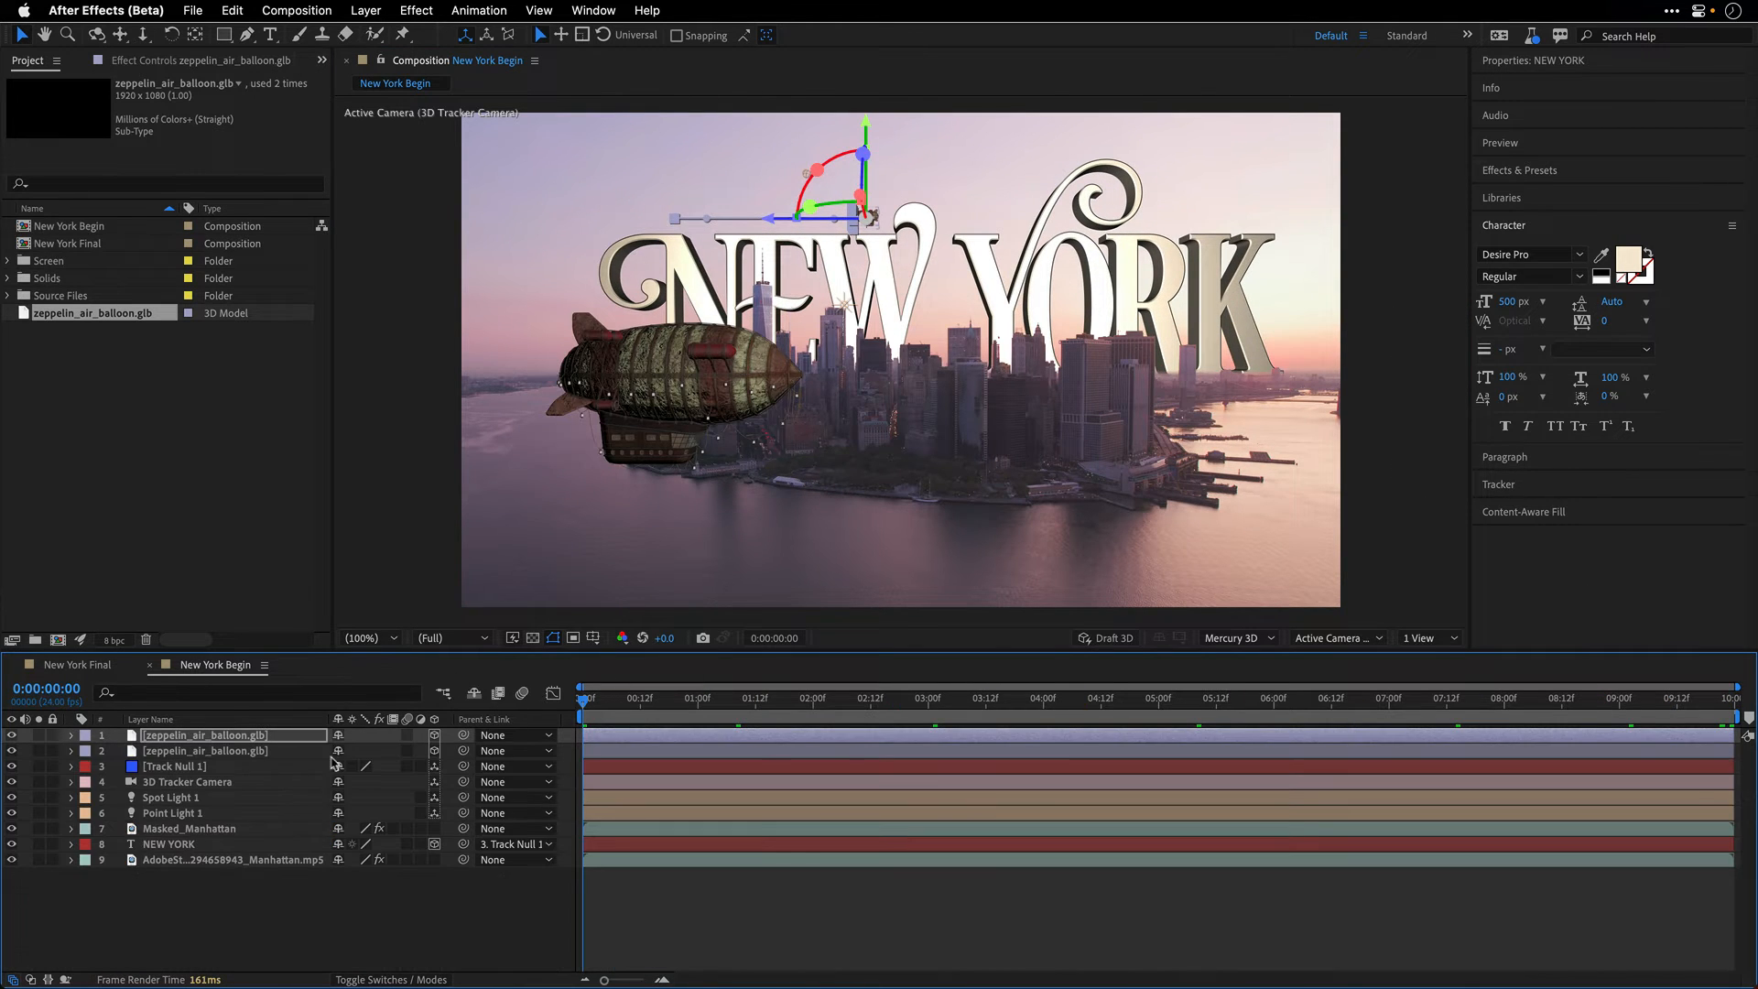
{"action": "key", "text": "grave"}
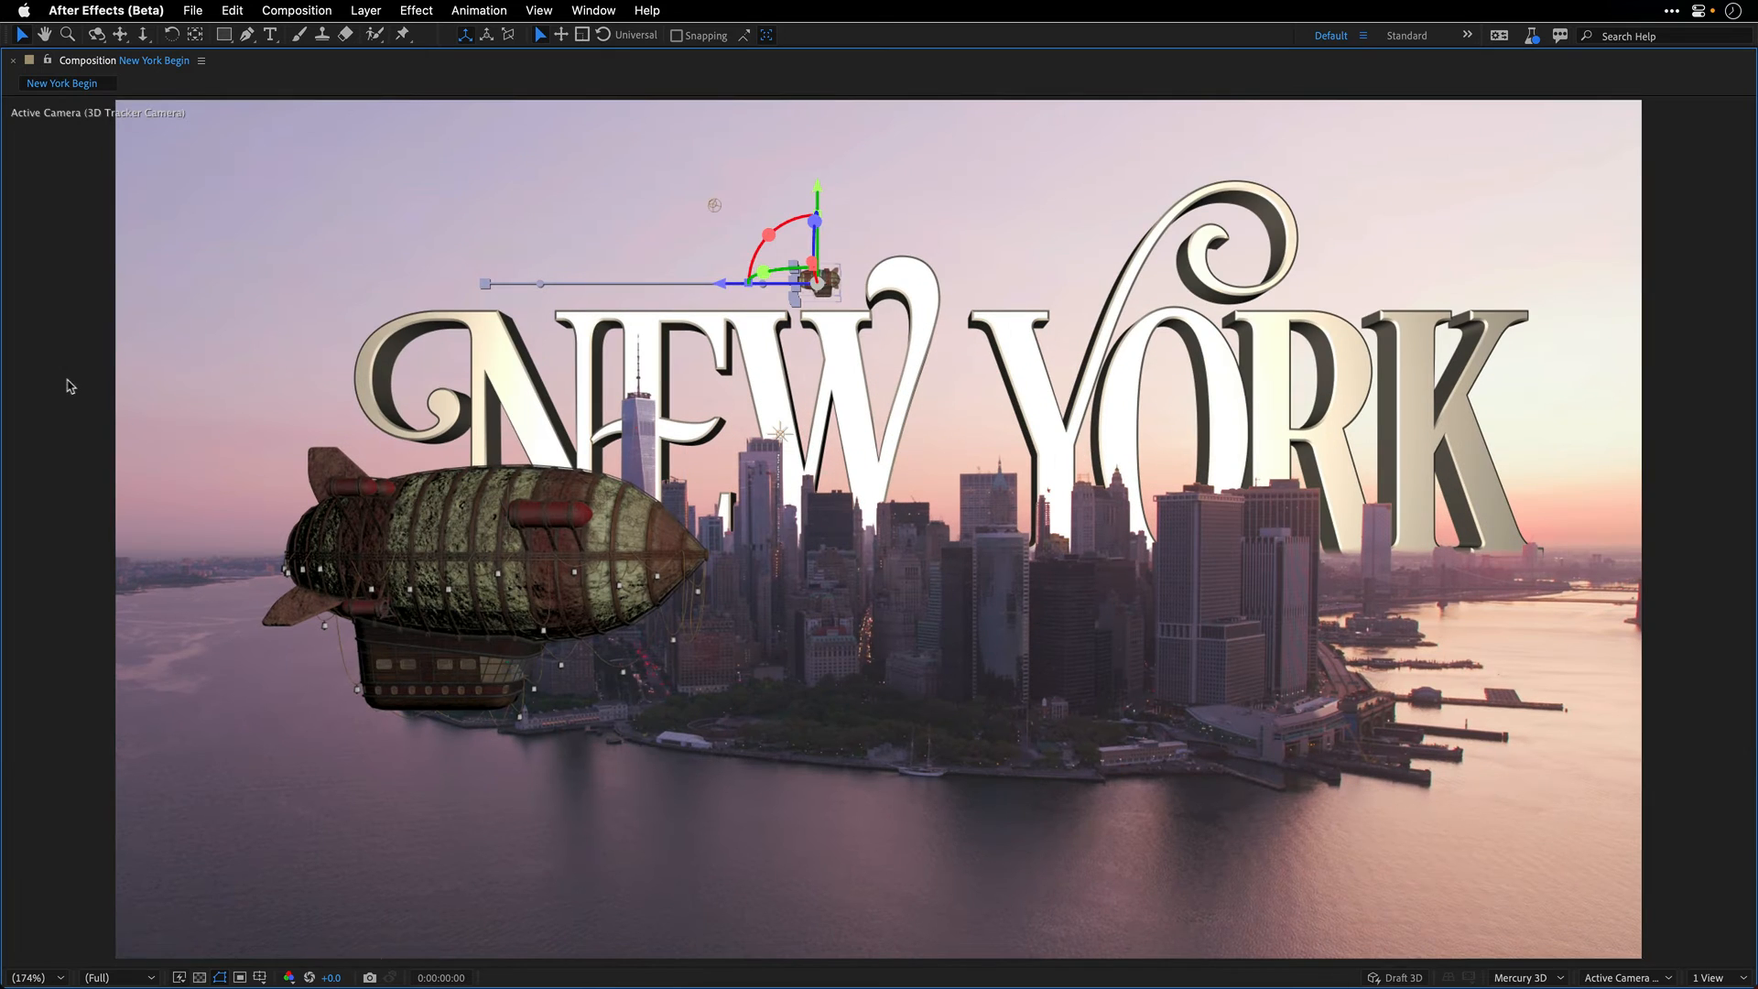
{"action": "key", "text": "space"}
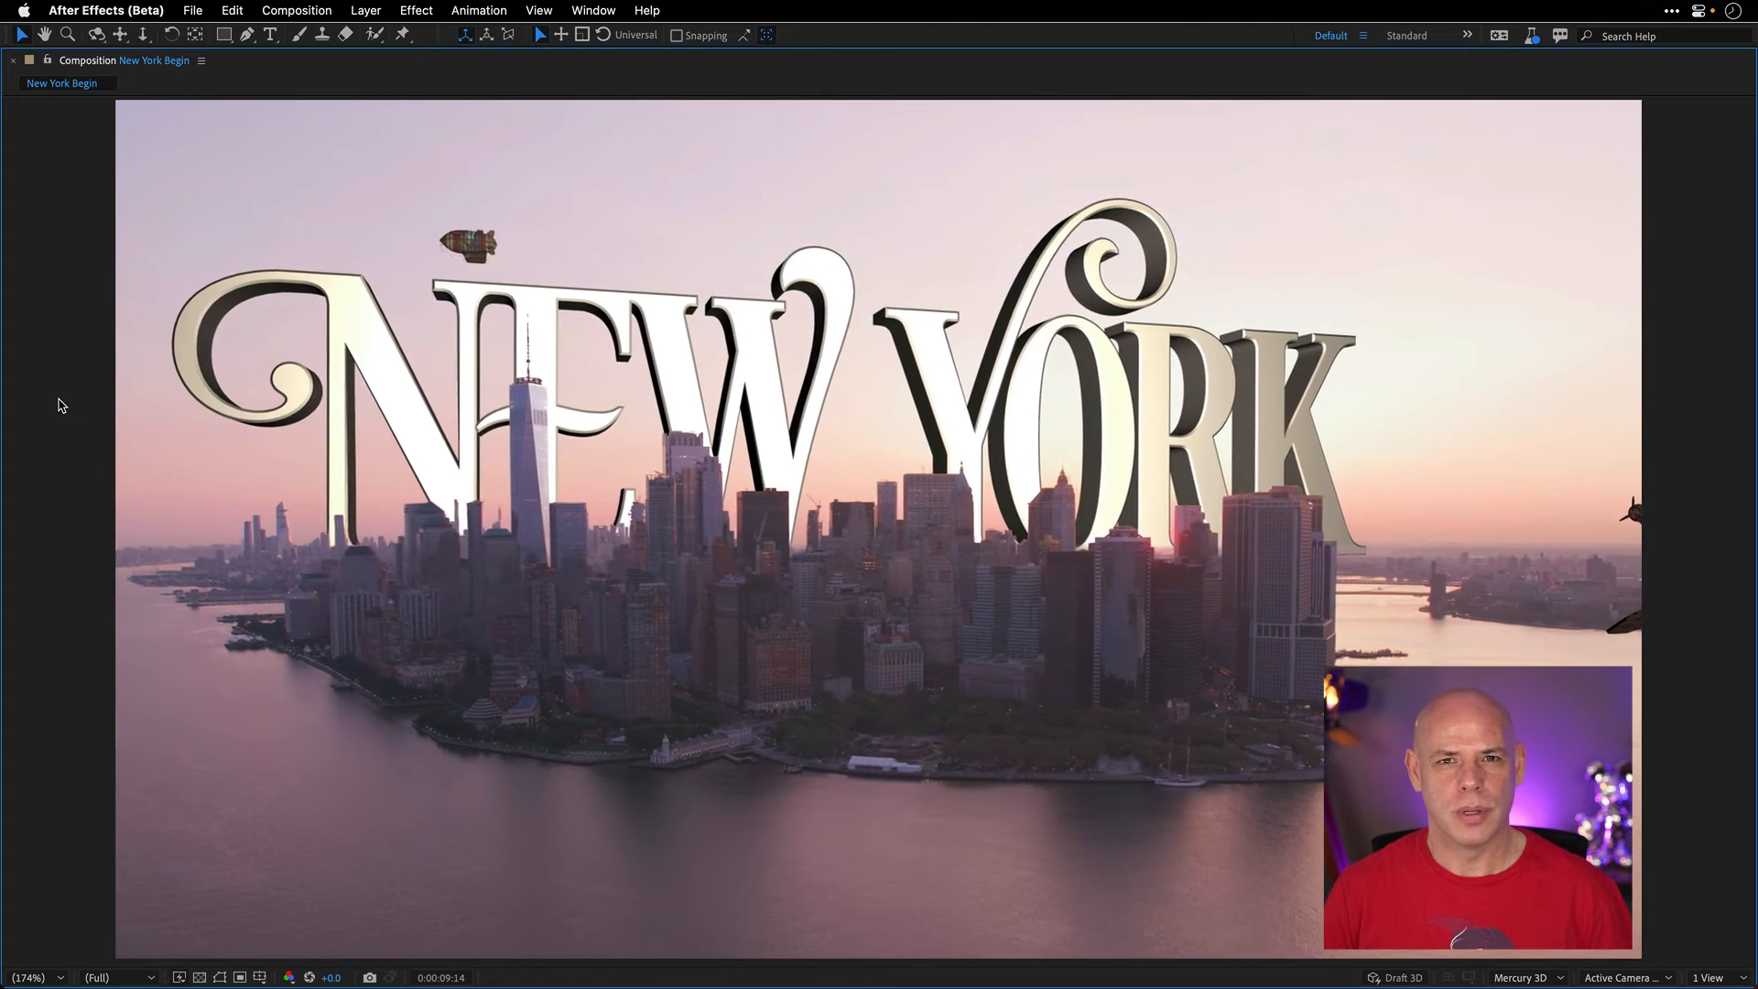
{"action": "key", "text": "space"}
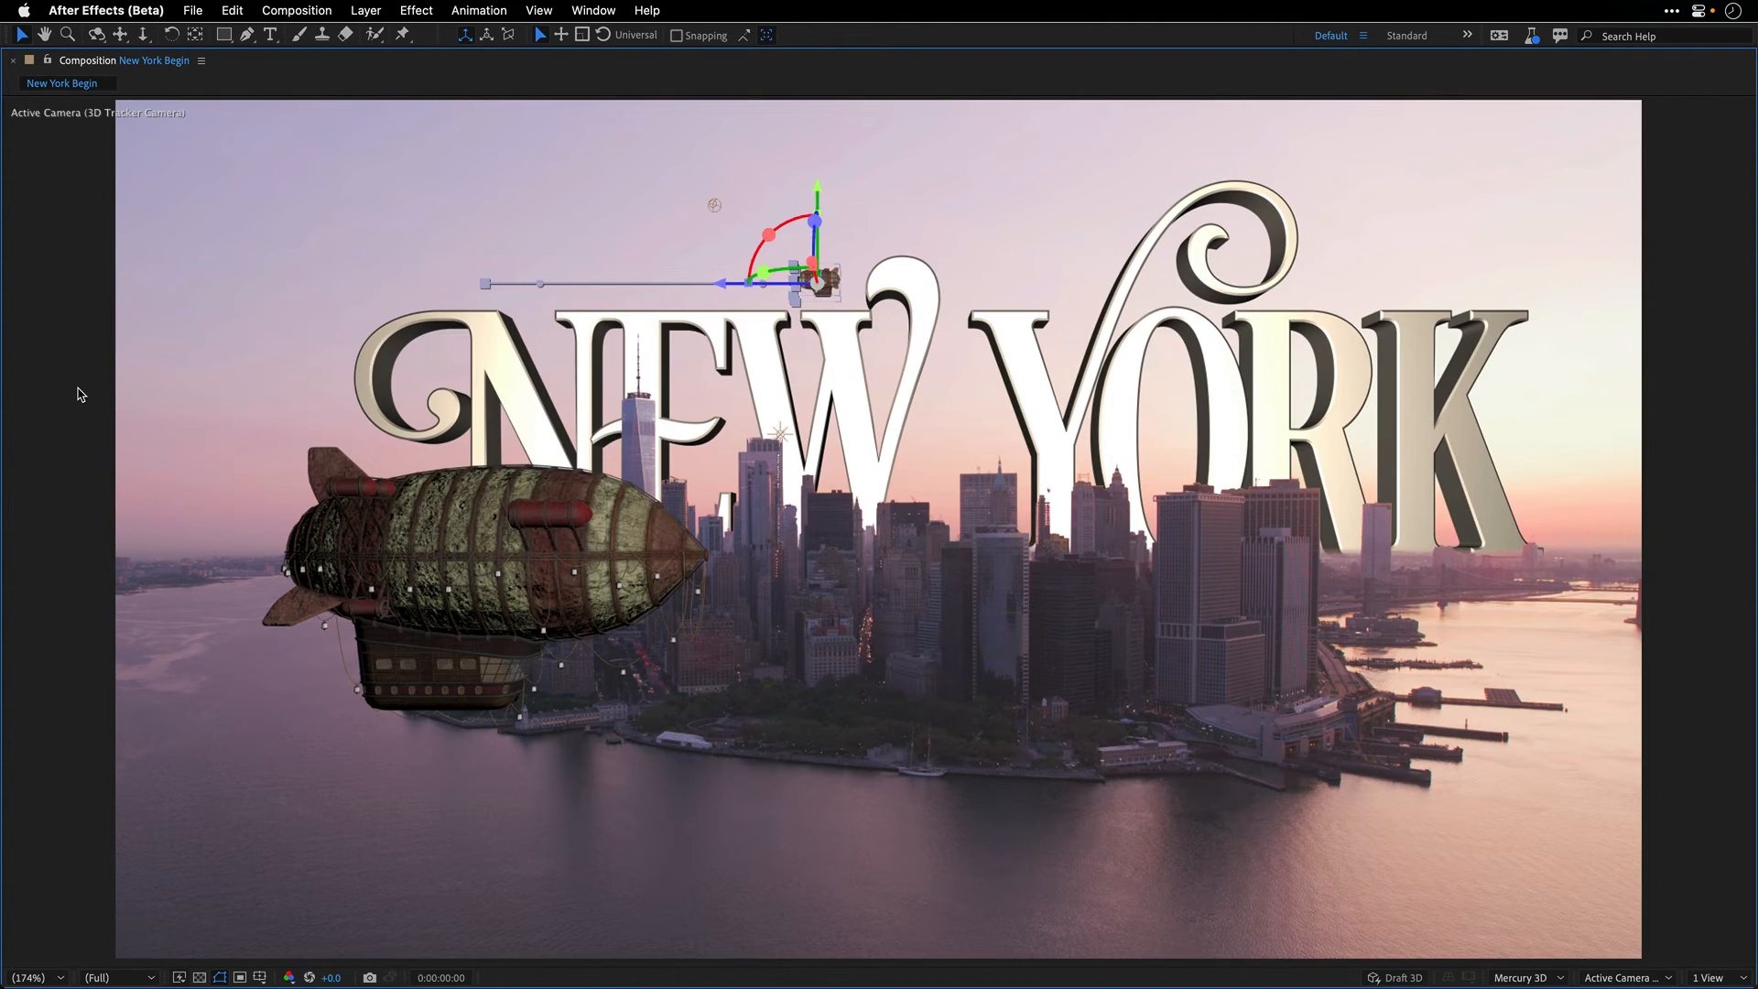
{"action": "key", "text": "grave"}
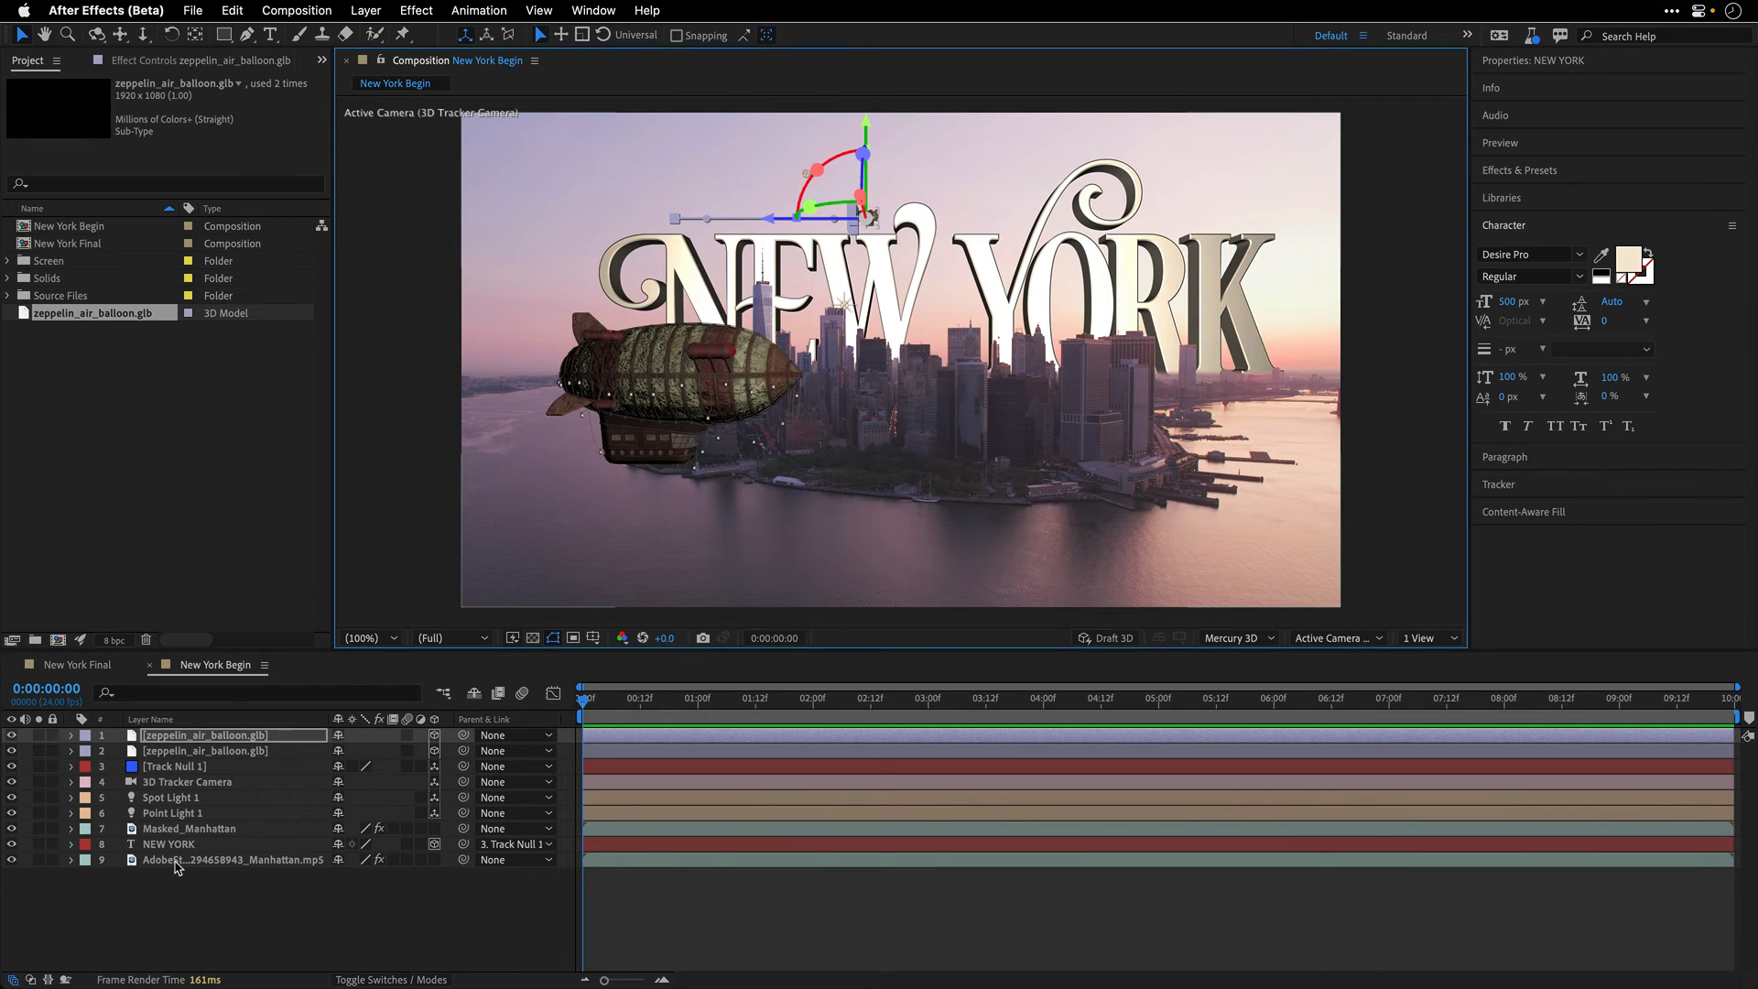
Step: Hide the Masked_Manhattan layer and apply the Lumetri Color effect to the AdobeStock Manhattan footage layer
{"action": "left_click", "coordinate": [115, 861]}
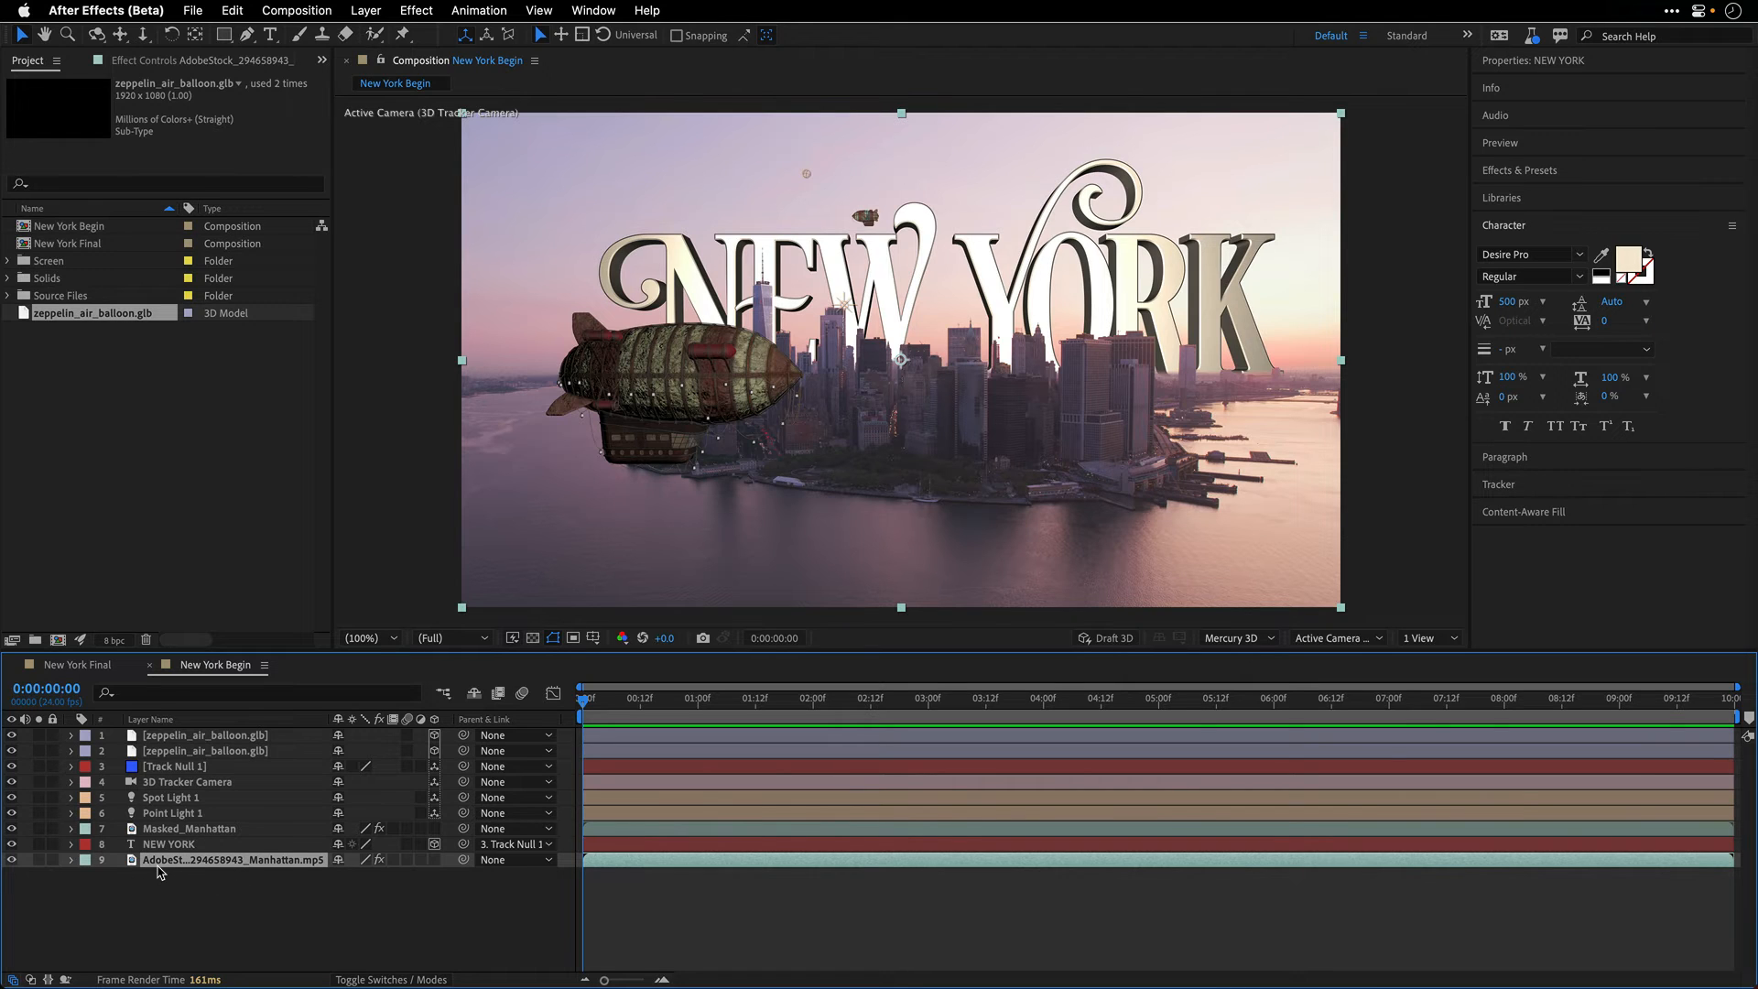
{"action": "left_click", "coordinate": [12, 830]}
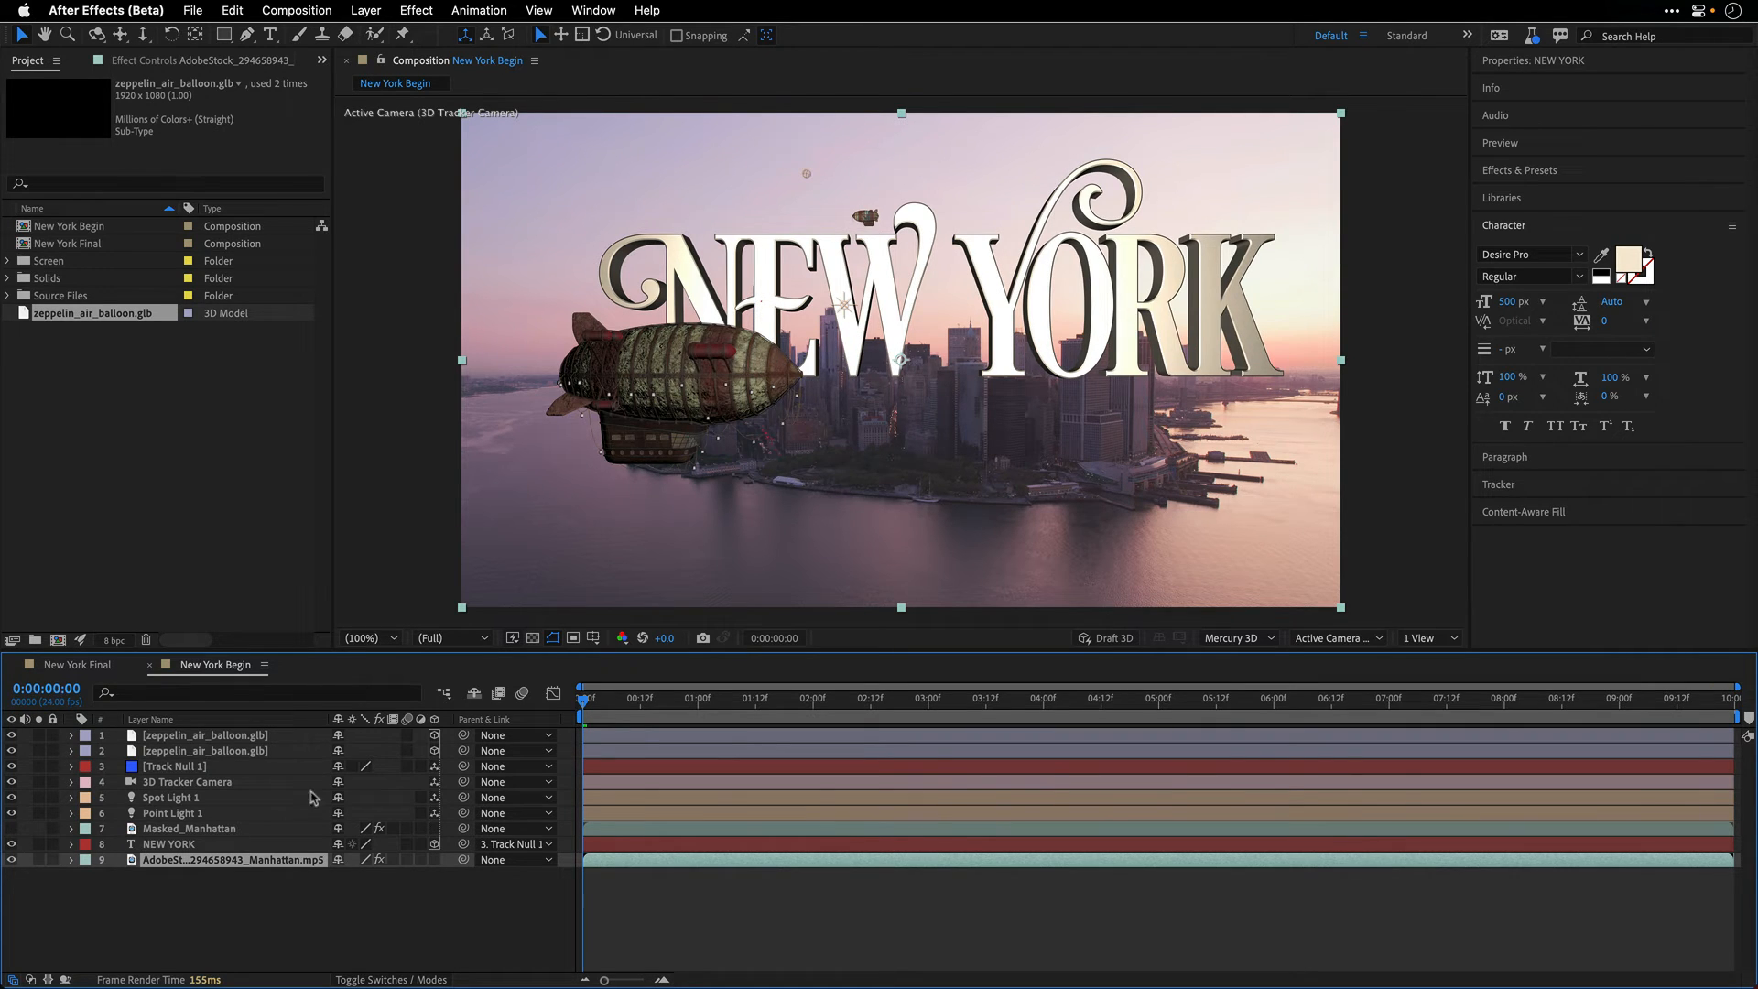
{"action": "left_click", "coordinate": [414, 9]}
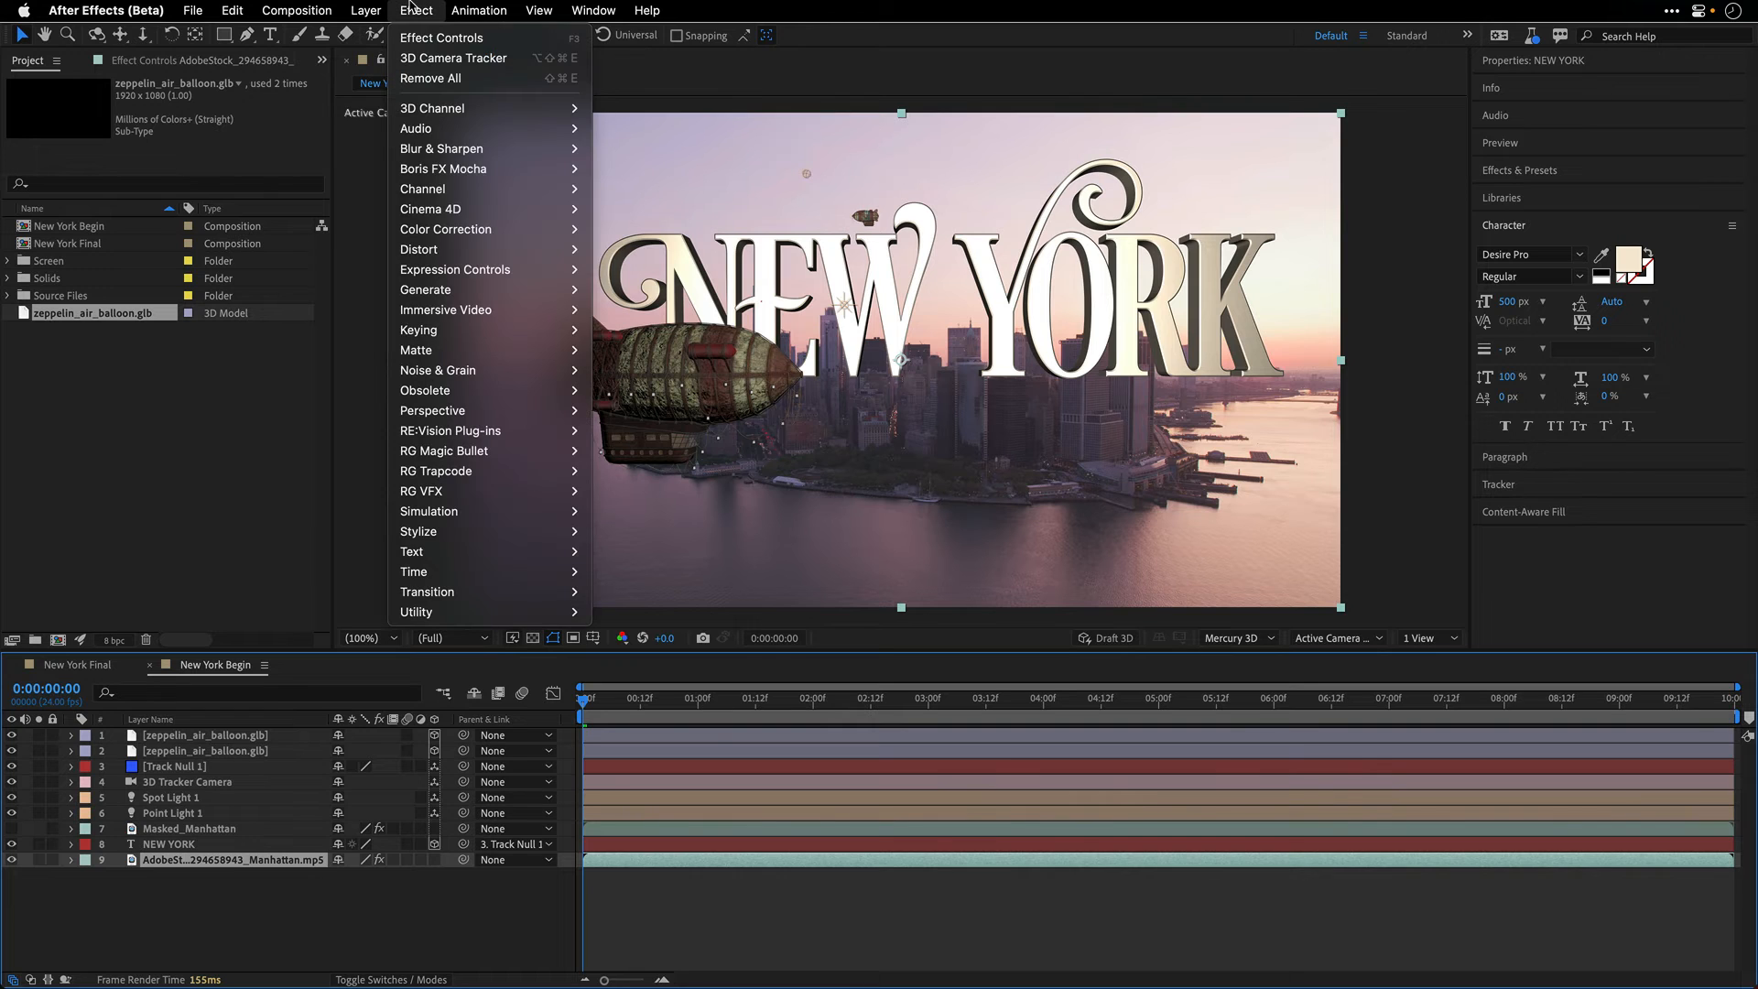
{"action": "mouse_move", "coordinate": [512, 229]}
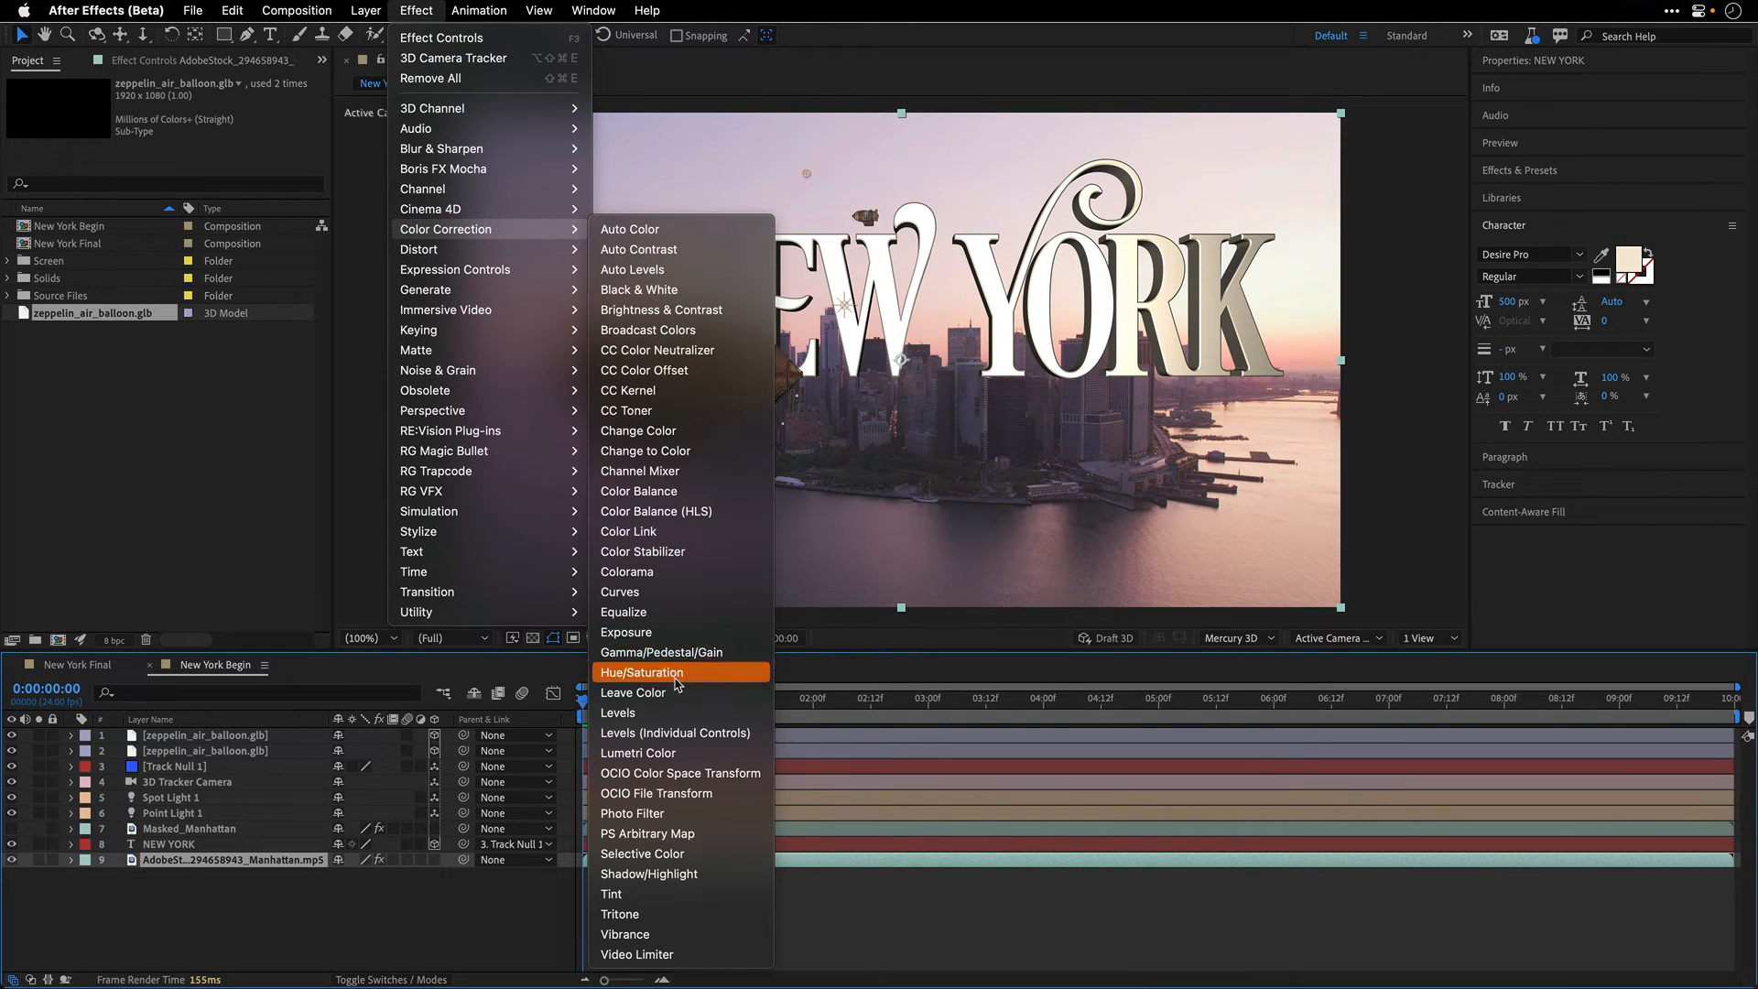
{"action": "left_click", "coordinate": [666, 753]}
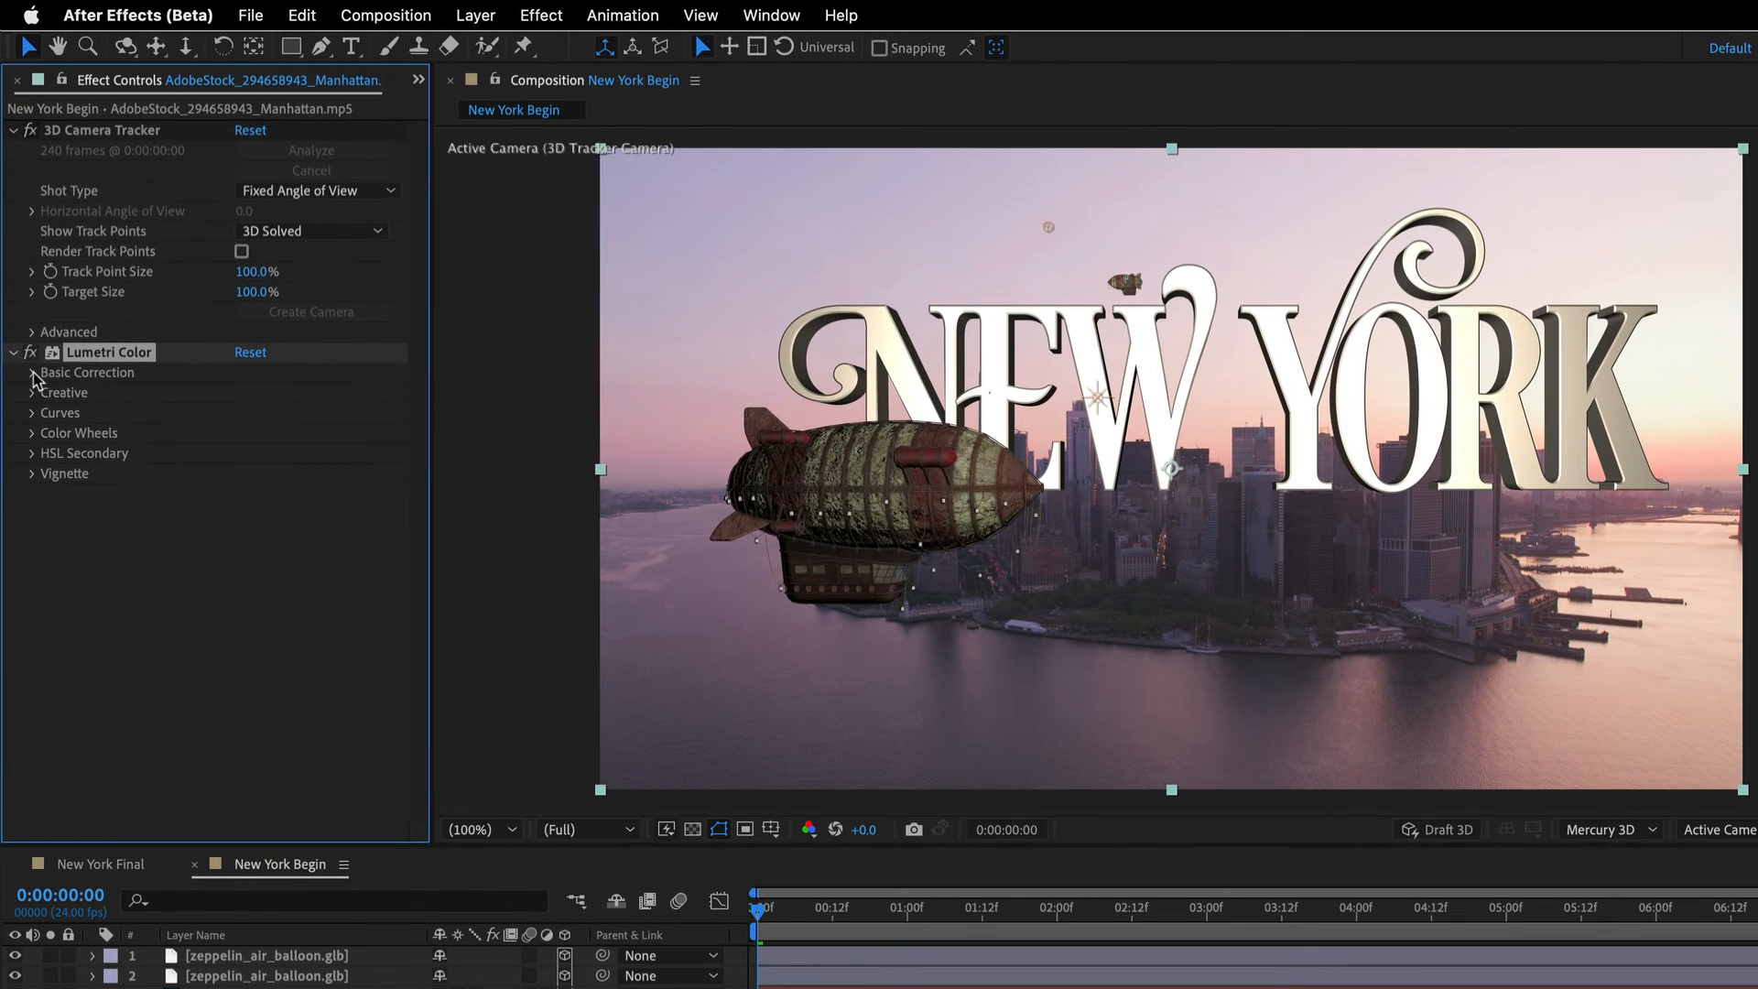
Step: In Lumetri's Basic Correction, set the exposure to 0.5 and increase the contrast and blacks
{"action": "left_click", "coordinate": [33, 374]}
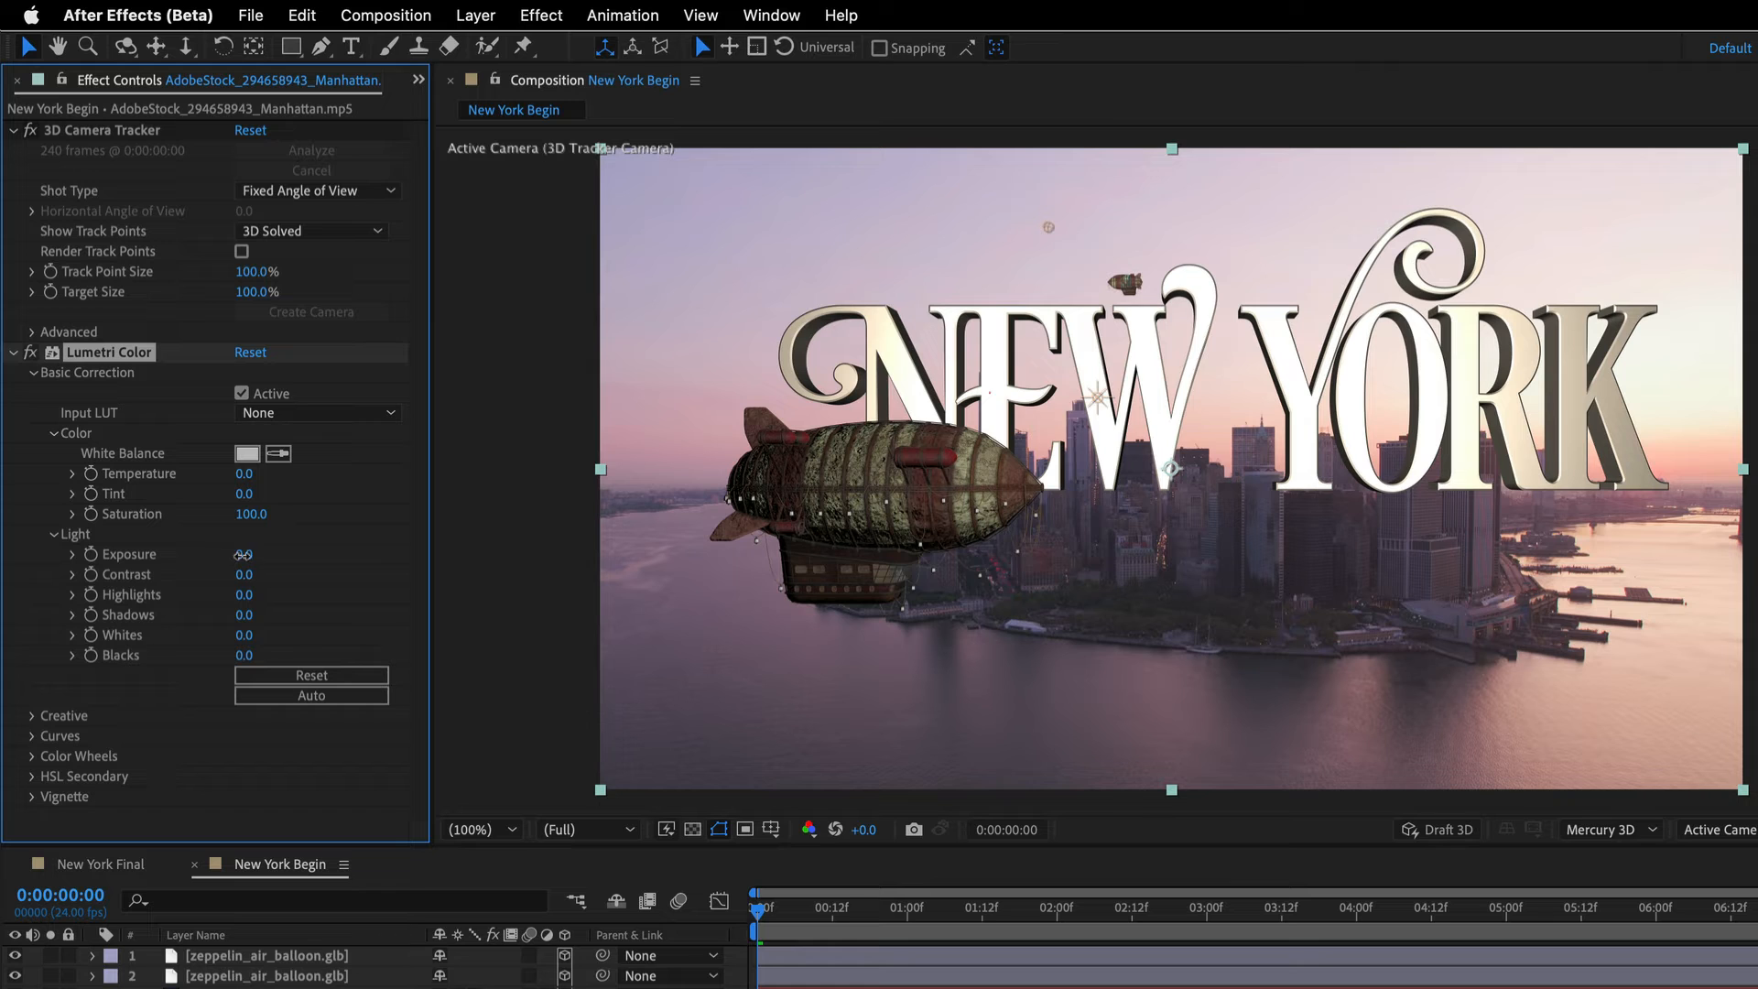
{"action": "left_click_drag", "start_coordinate": [243, 555], "coordinate": [245, 556]}
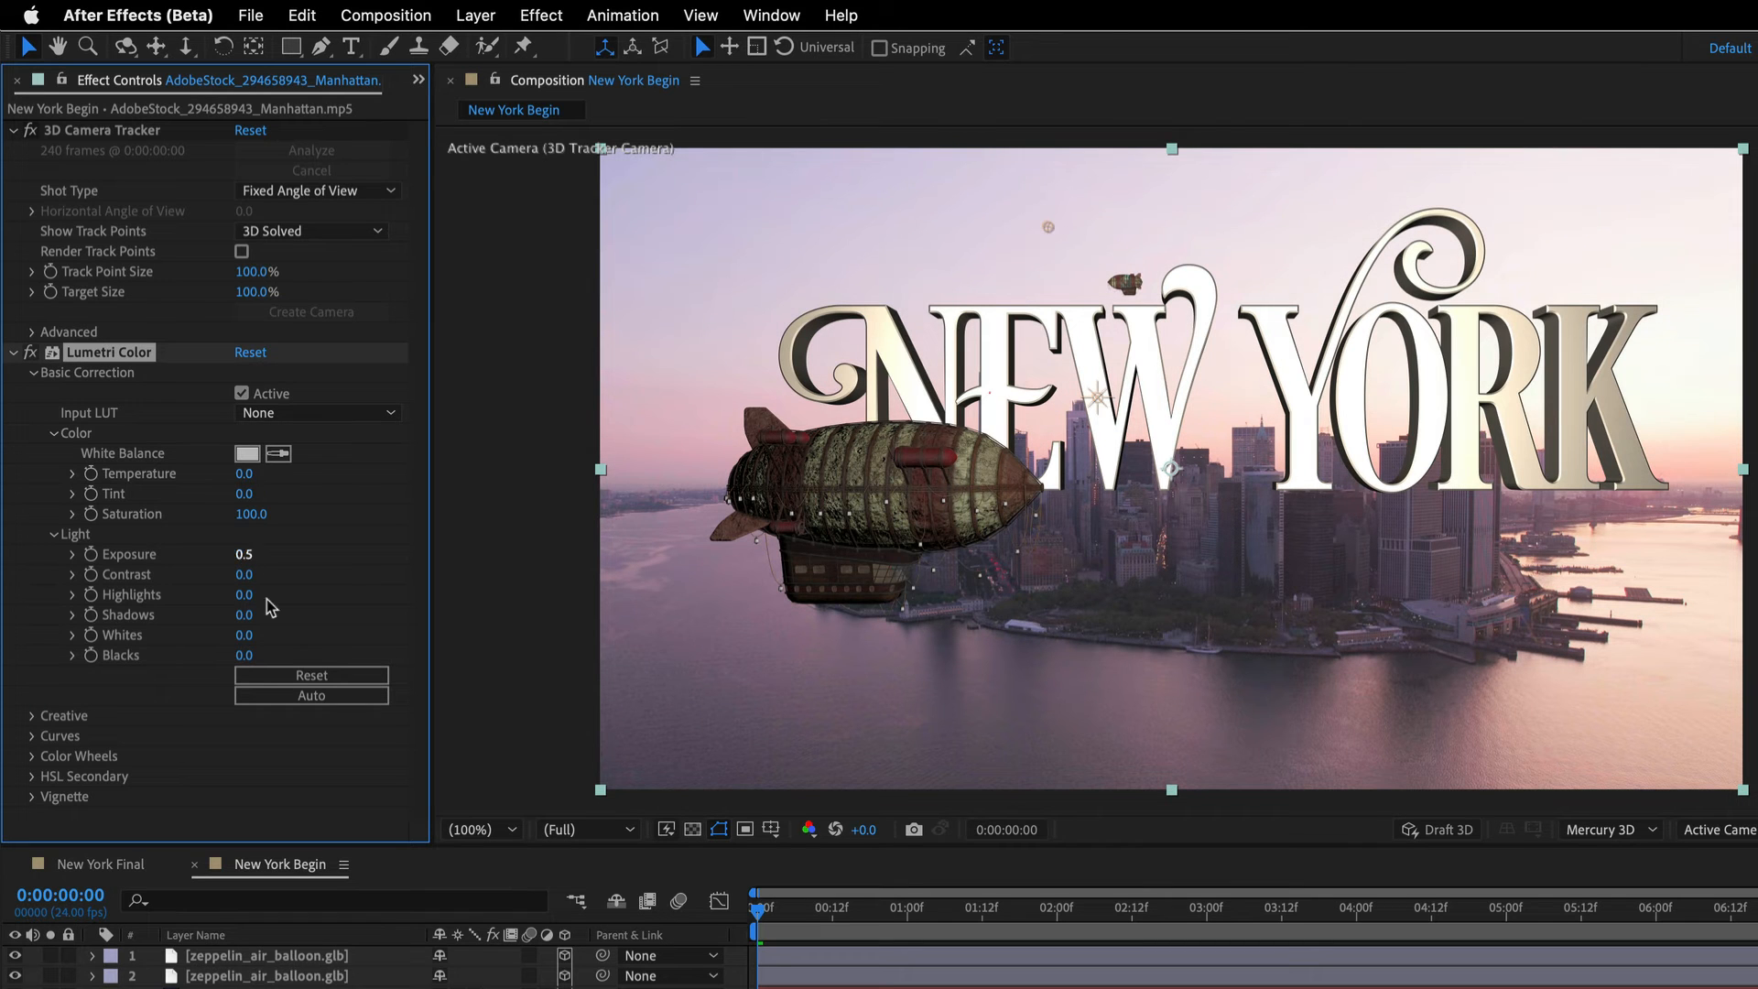
{"action": "left_click_drag", "start_coordinate": [244, 575], "coordinate": [268, 577]}
{"action": "left_click_drag", "start_coordinate": [242, 663], "coordinate": [291, 655]}
{"action": "left_click", "coordinate": [32, 374]}
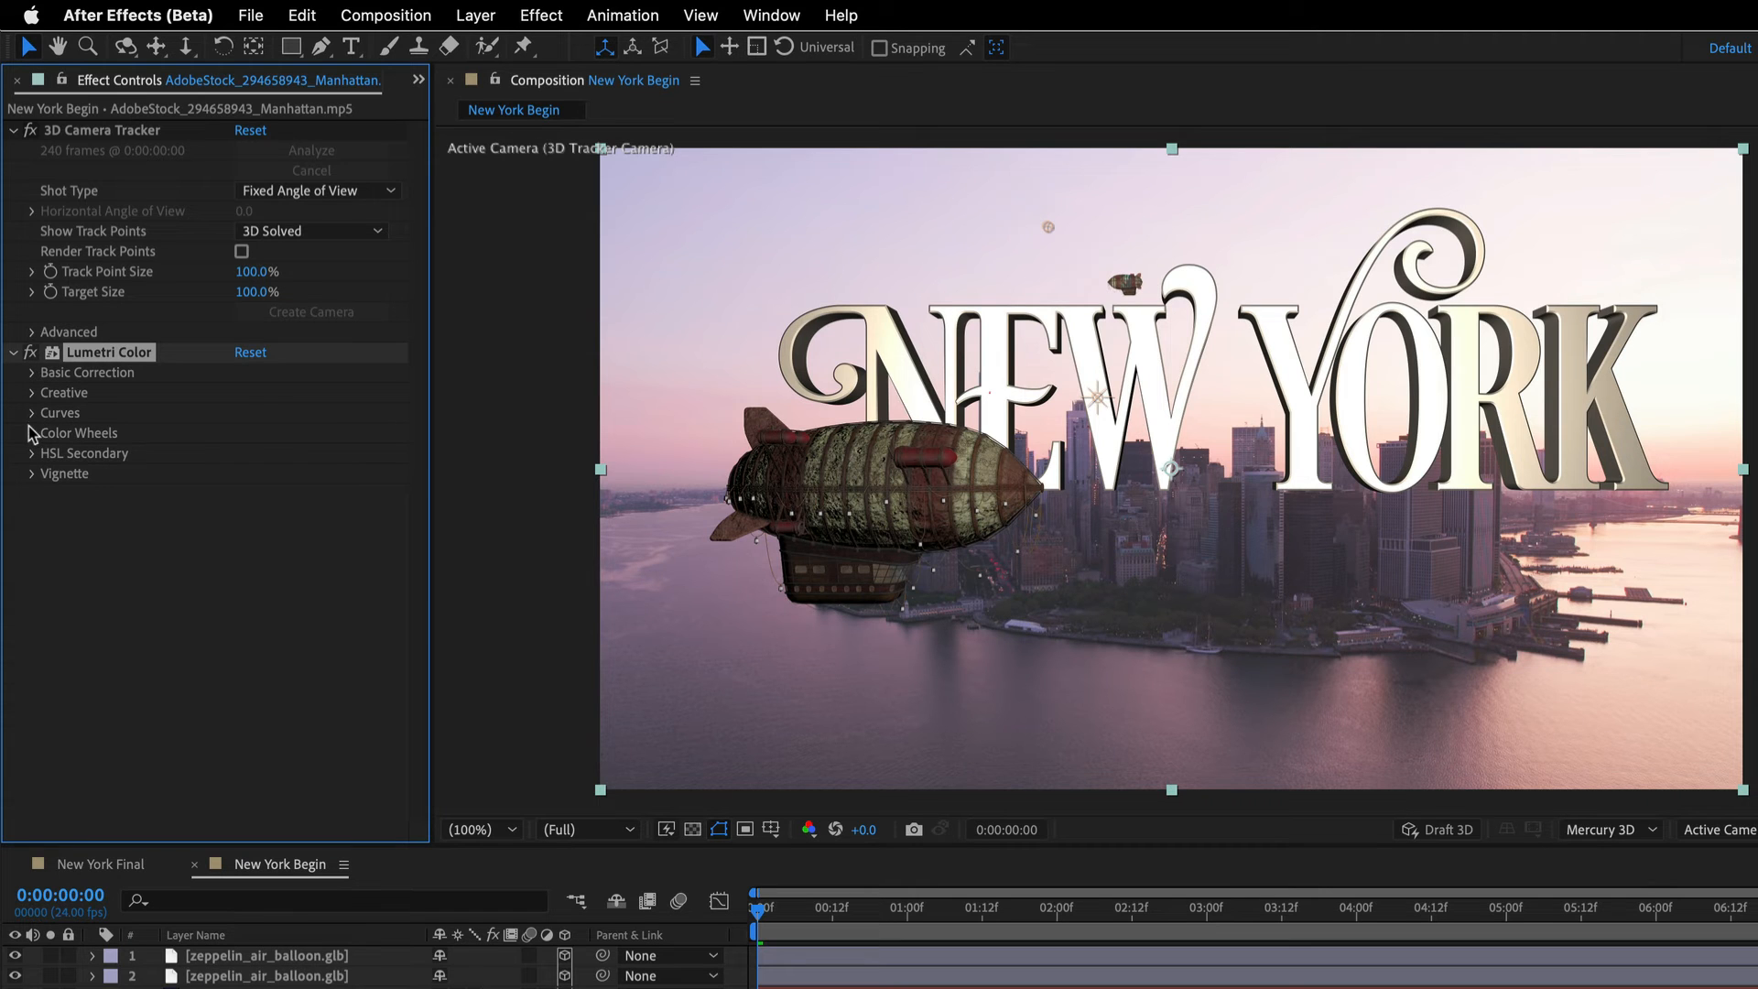
Step: With Lumetri's color wheels, warm the midtones and highlights toward yellow-orange, brighten the midtones slightly, and darken the shadows
{"action": "left_click", "coordinate": [33, 434]}
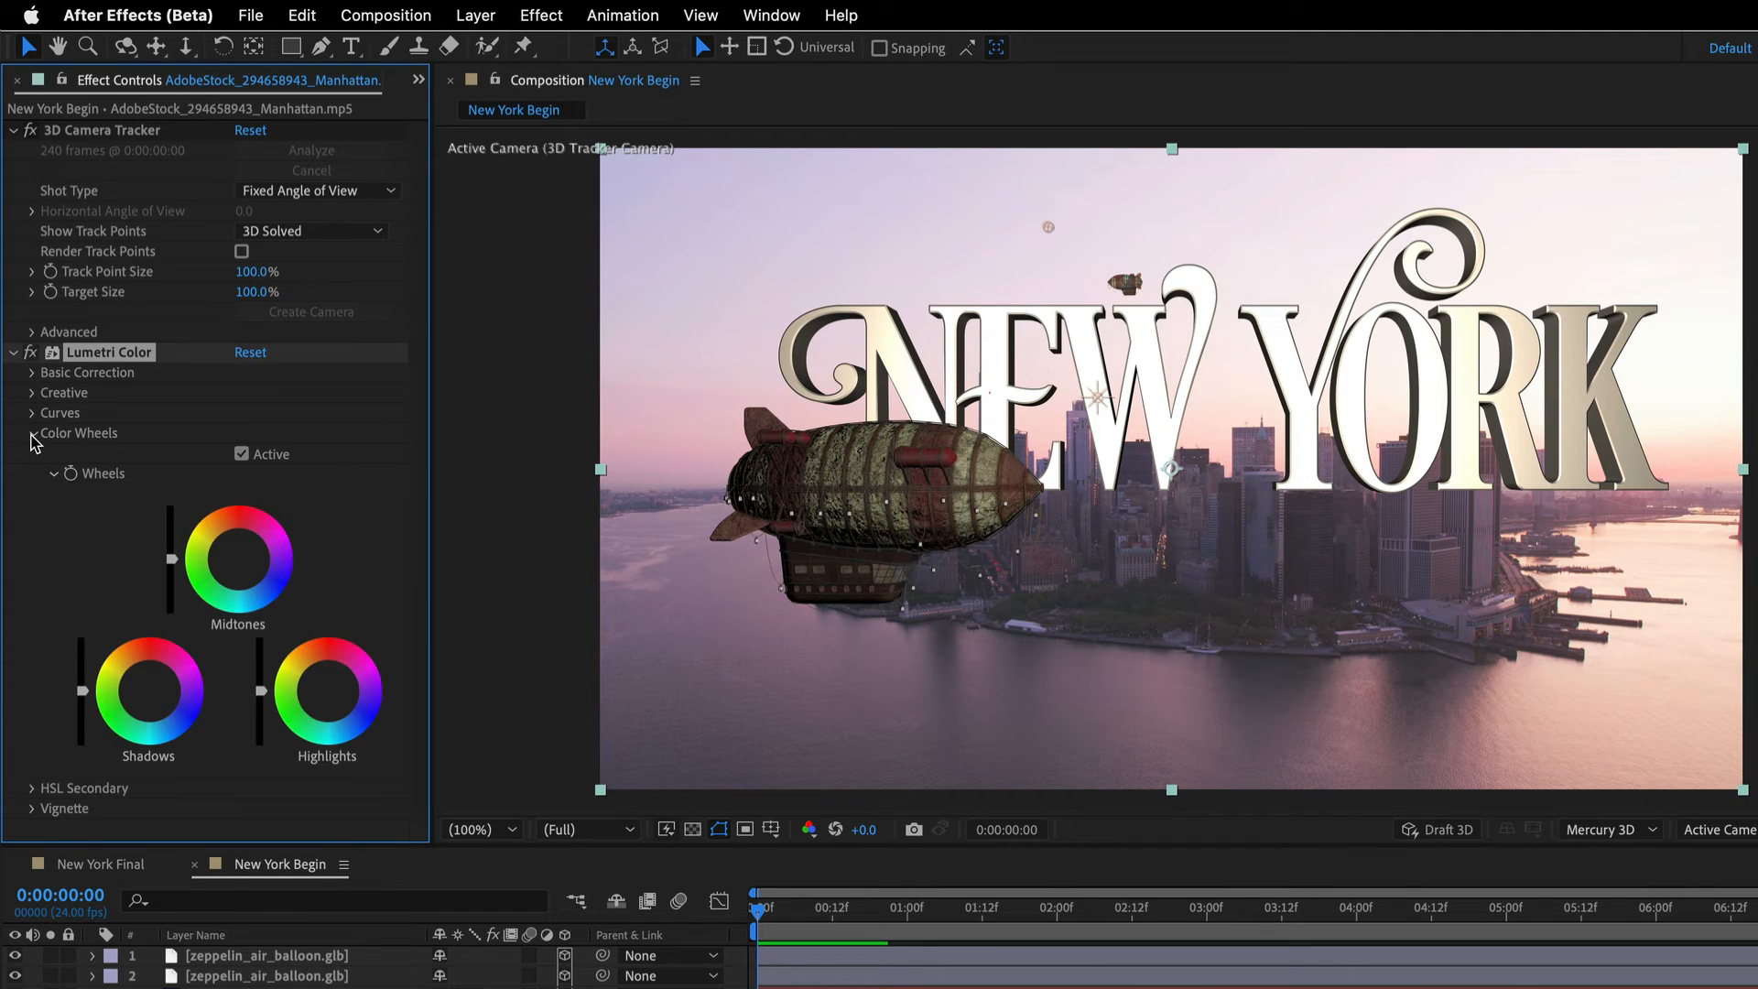
{"action": "left_click", "coordinate": [239, 565]}
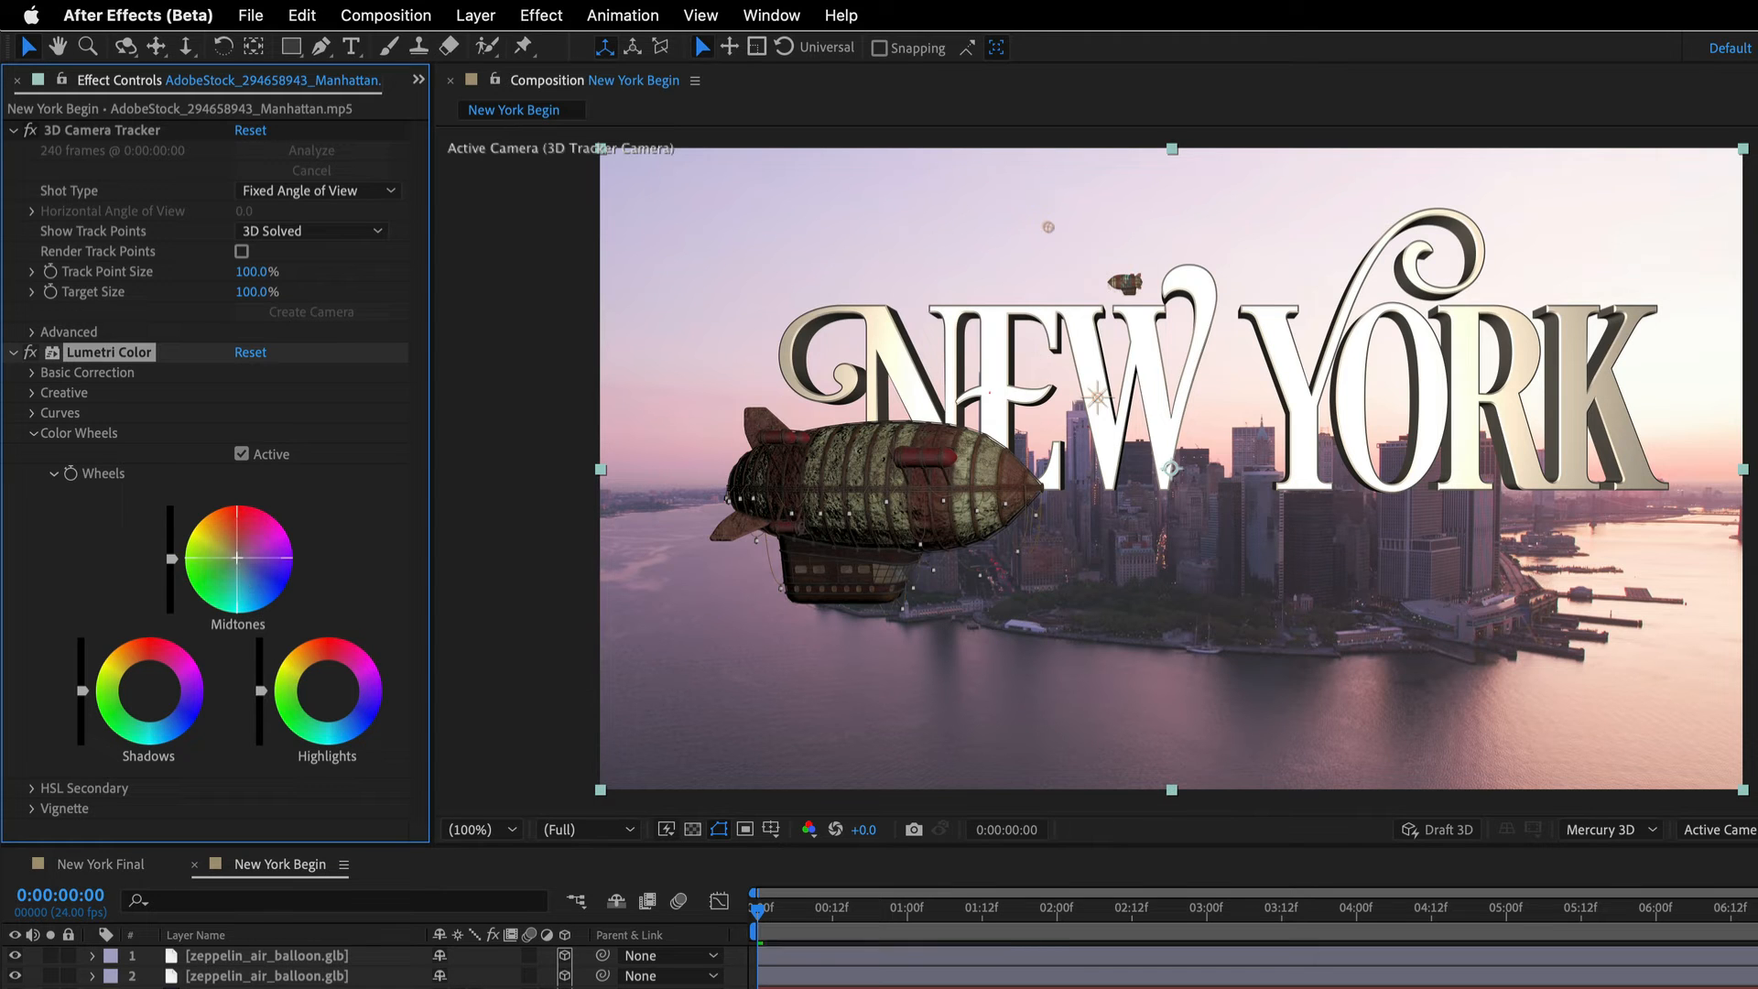
{"action": "left_click_drag", "start_coordinate": [234, 556], "coordinate": [227, 547]}
{"action": "left_click_drag", "start_coordinate": [170, 560], "coordinate": [170, 555]}
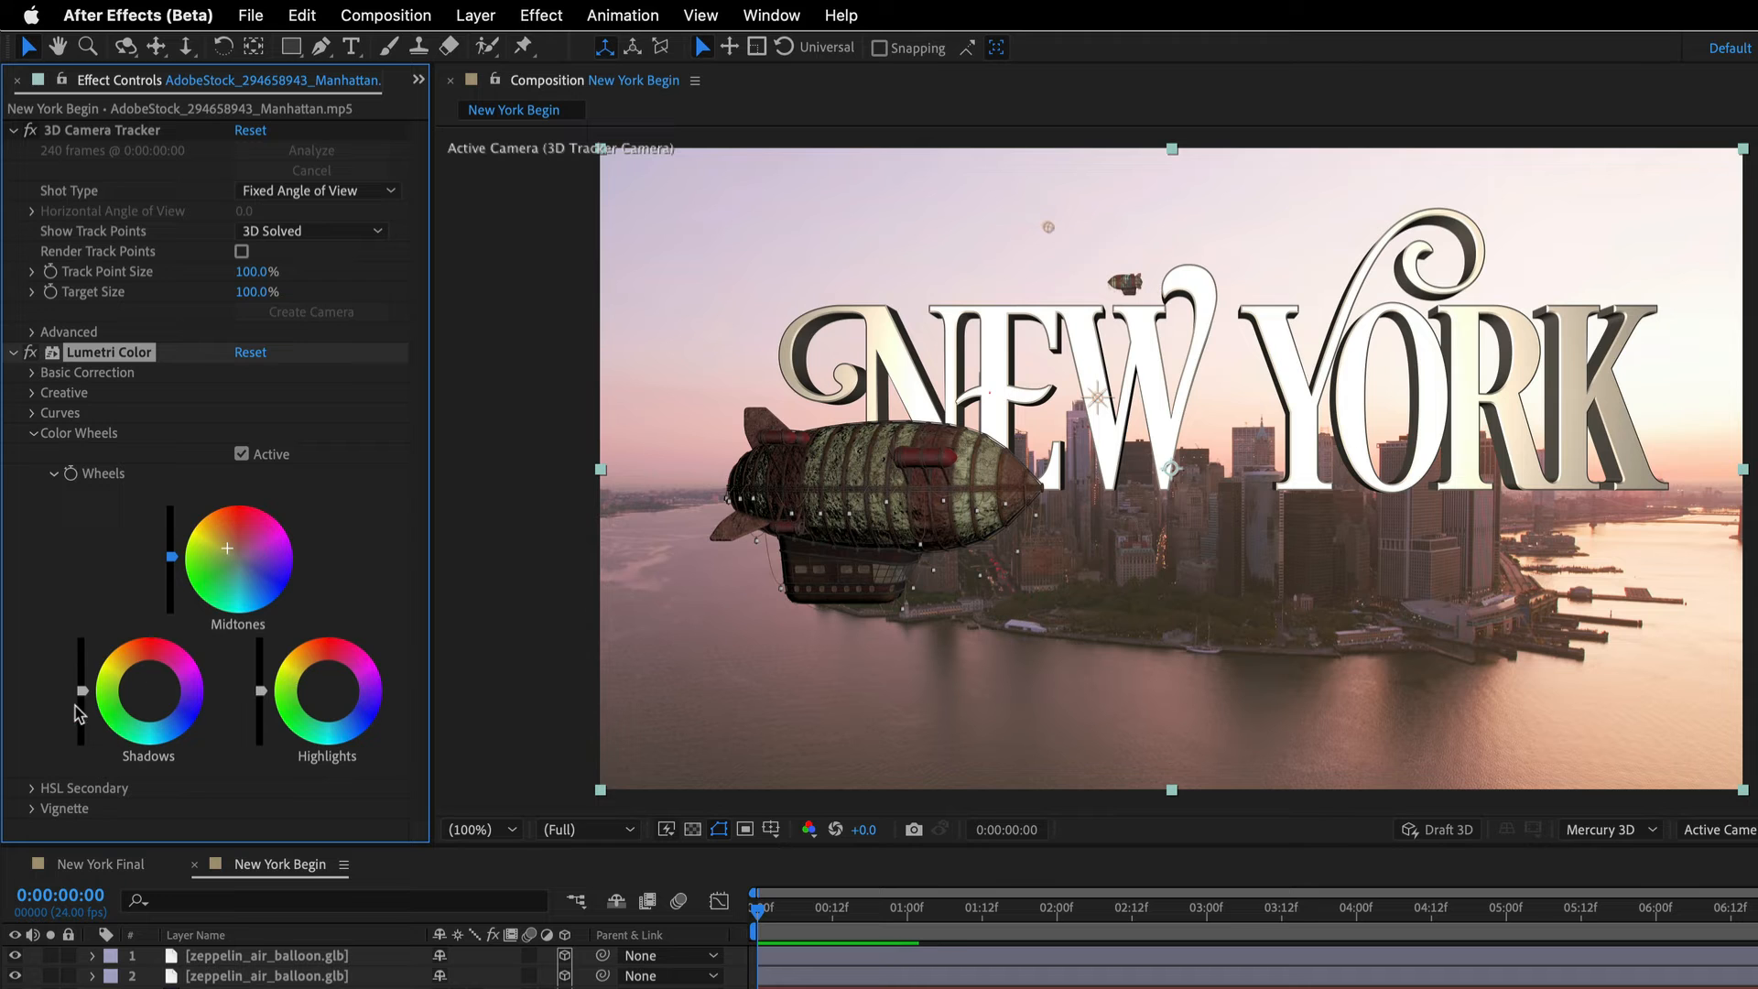
{"action": "left_click_drag", "start_coordinate": [81, 690], "coordinate": [81, 710]}
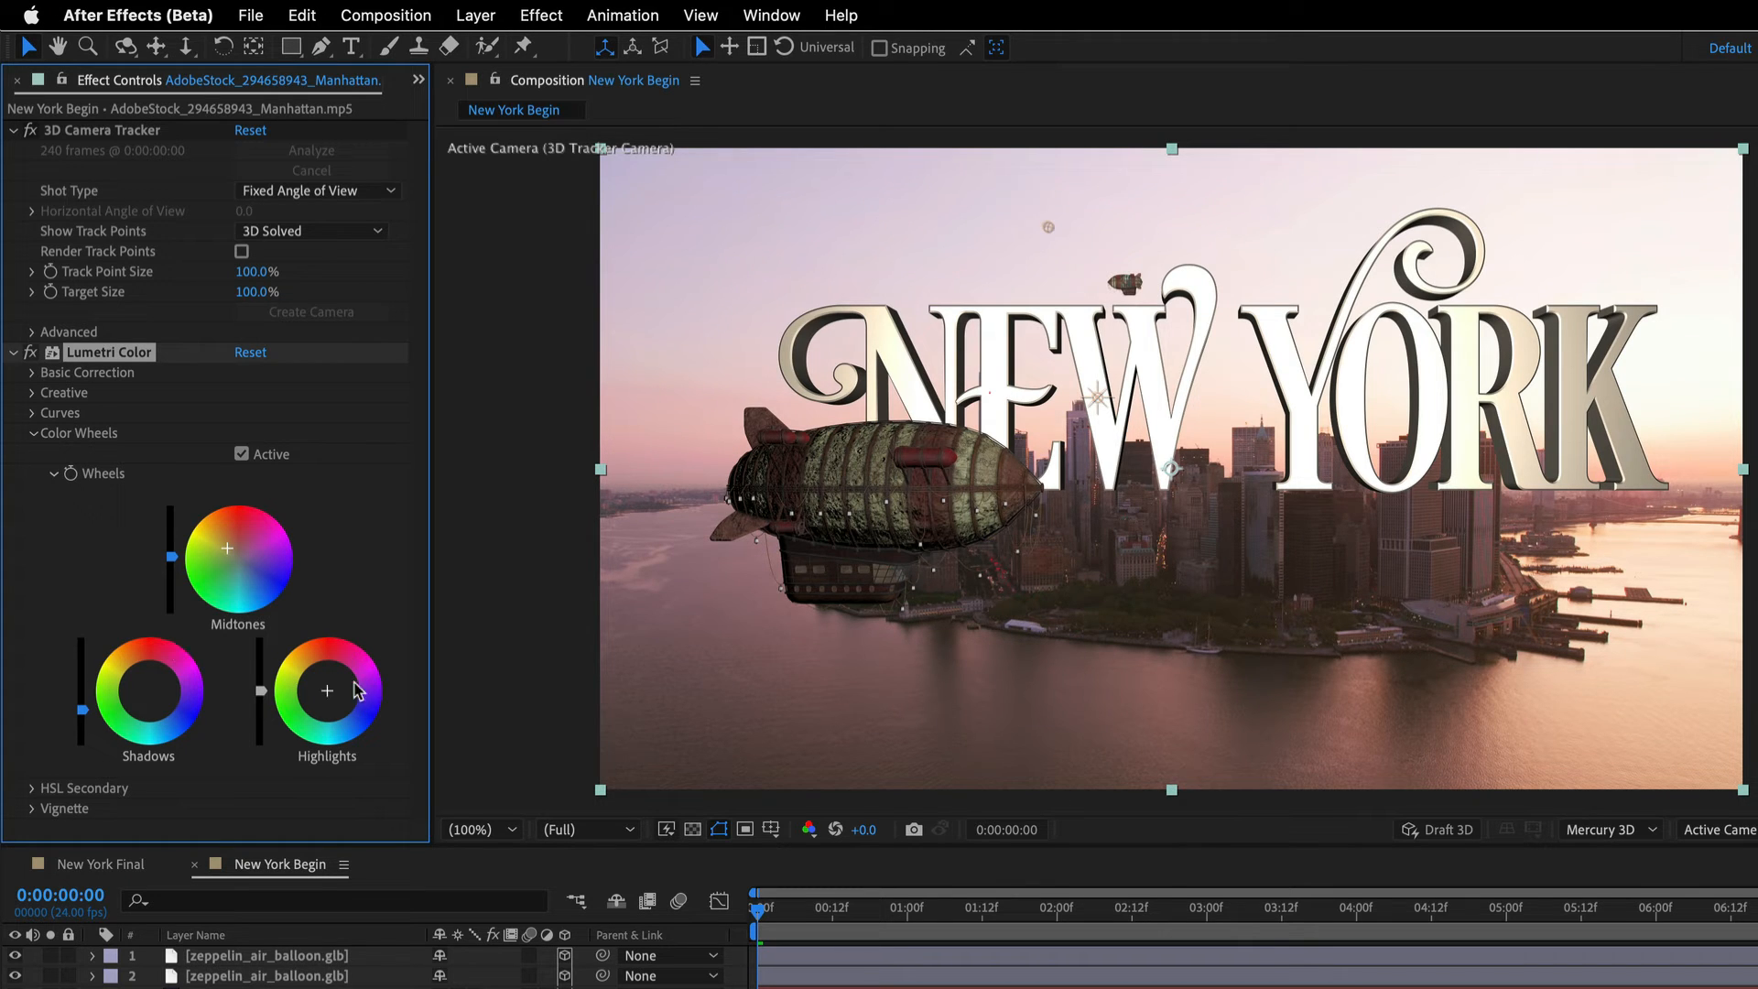
{"action": "left_click_drag", "start_coordinate": [322, 701], "coordinate": [318, 681]}
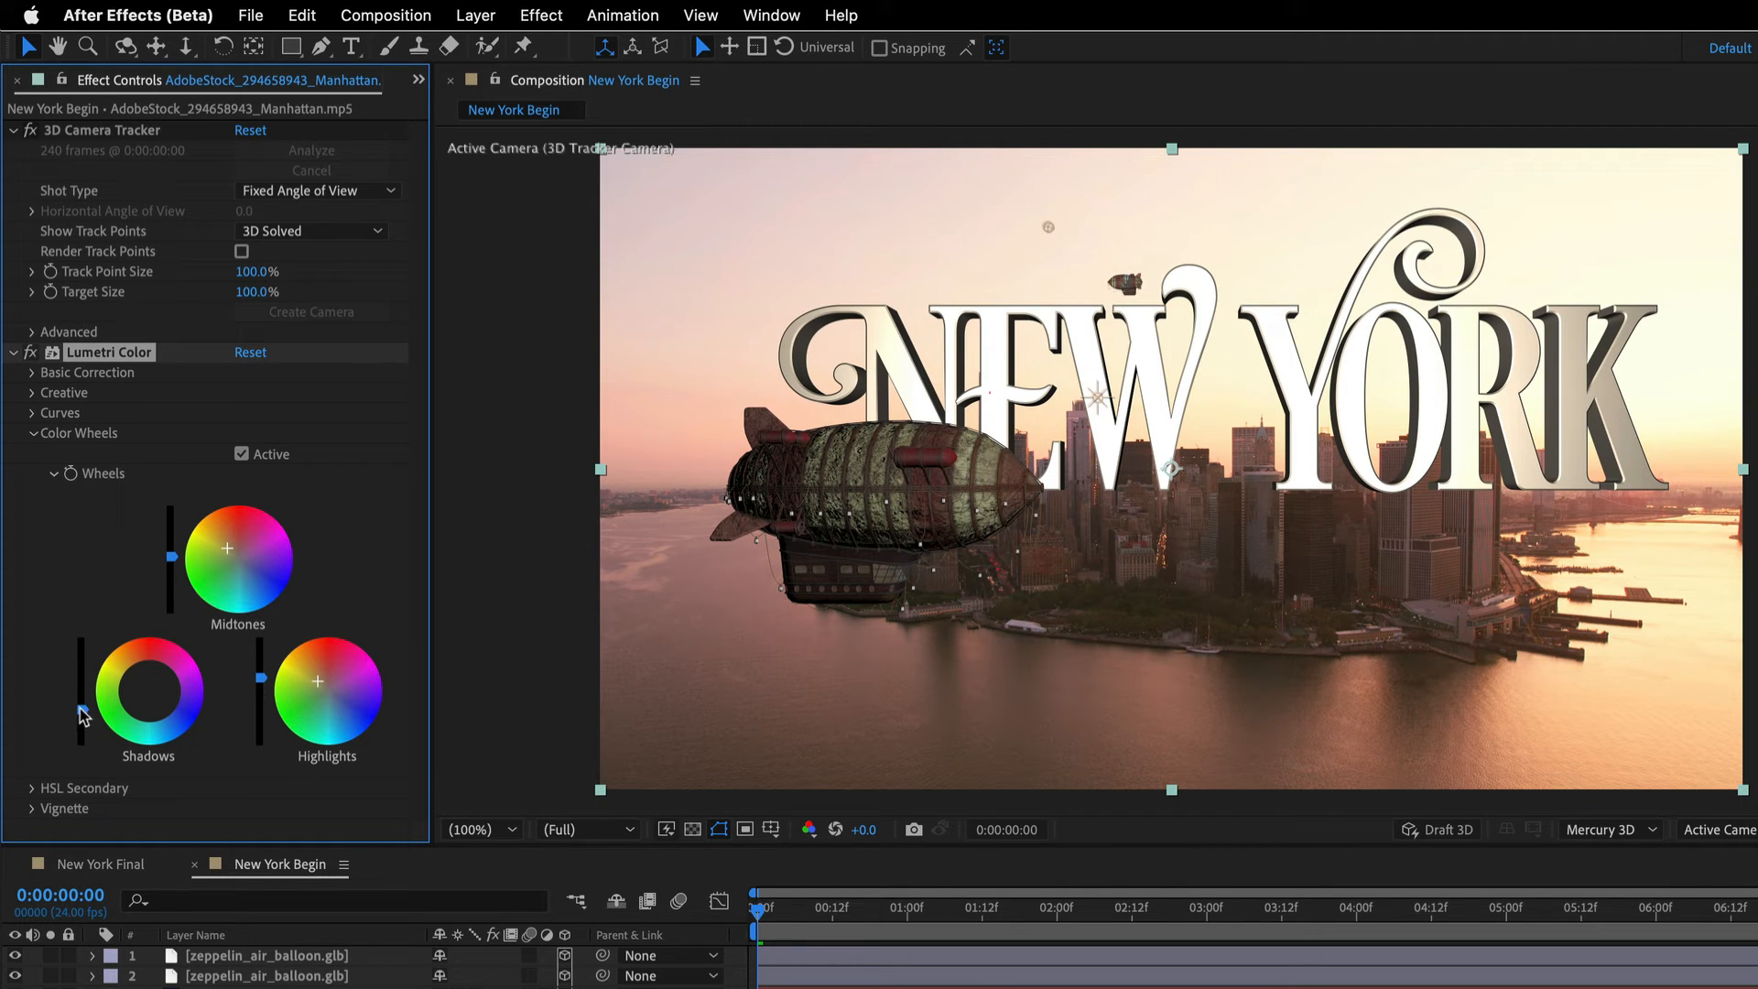
Step: Lower the shadows level slightly further and collapse Lumetri's Color Wheels controls
{"action": "left_click_drag", "start_coordinate": [82, 709], "coordinate": [82, 712]}
{"action": "left_click", "coordinate": [33, 434]}
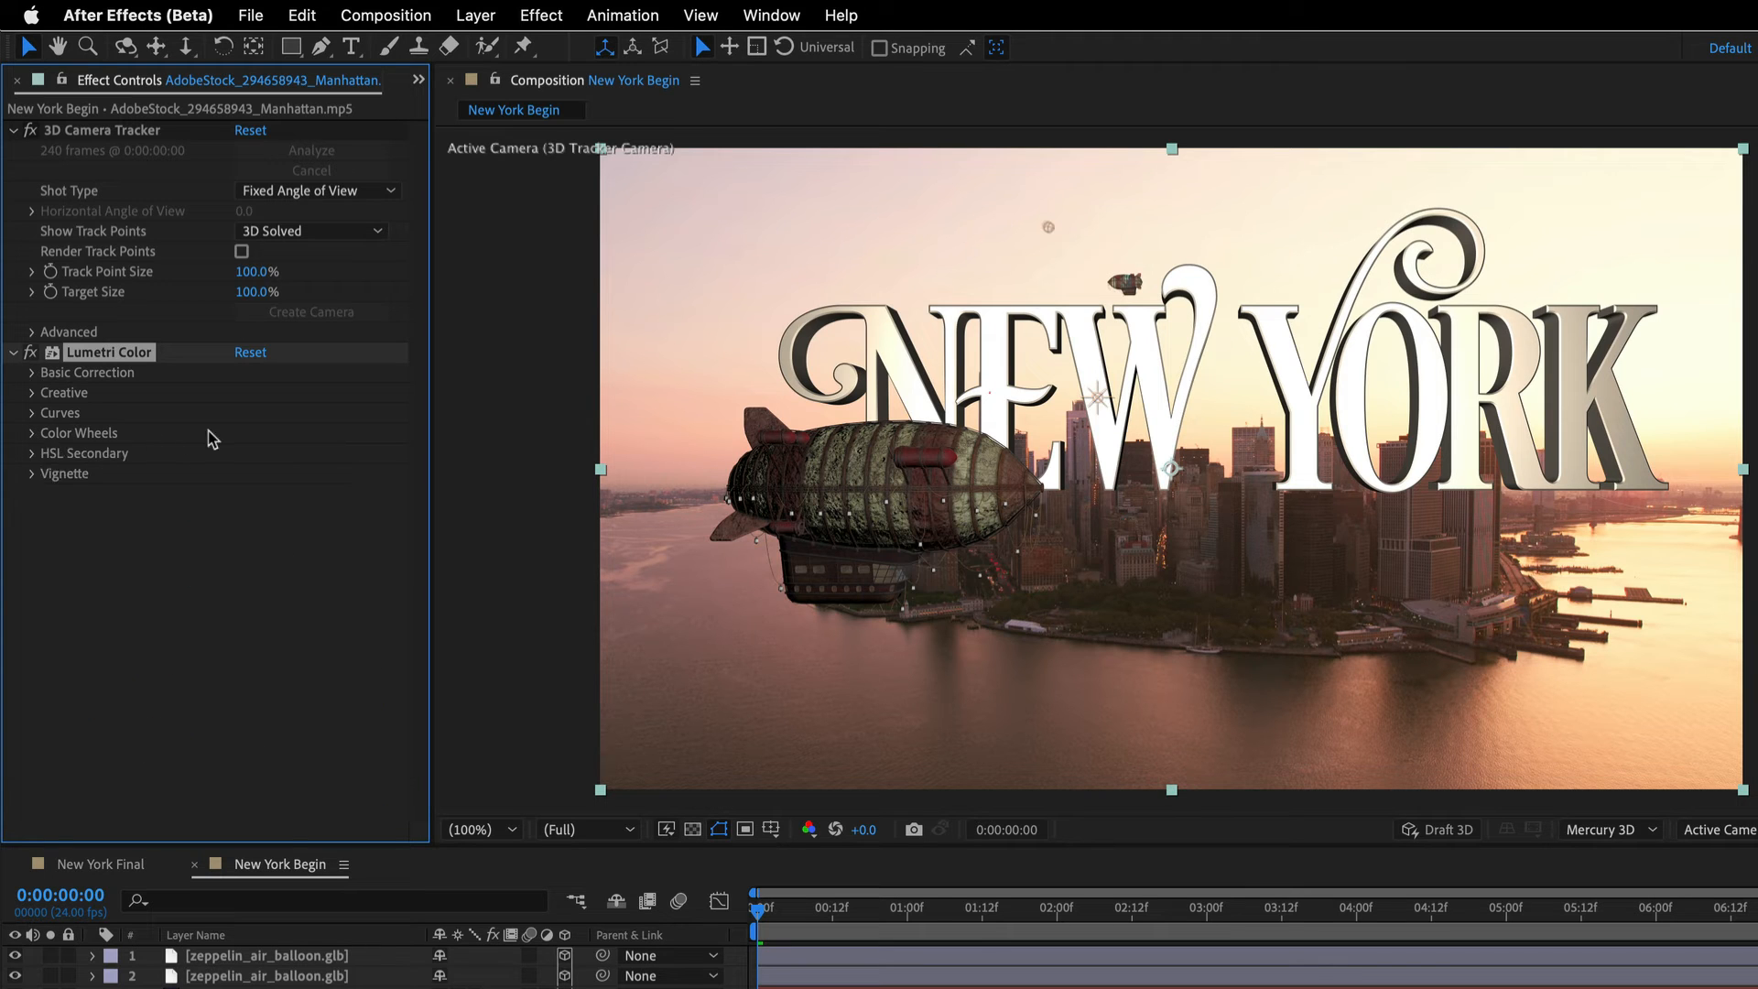
Step: Copy the graded Lumetri Color effect from the Manhattan footage and make the Masked_Manhattan layer visible again
{"action": "left_click", "coordinate": [298, 13]}
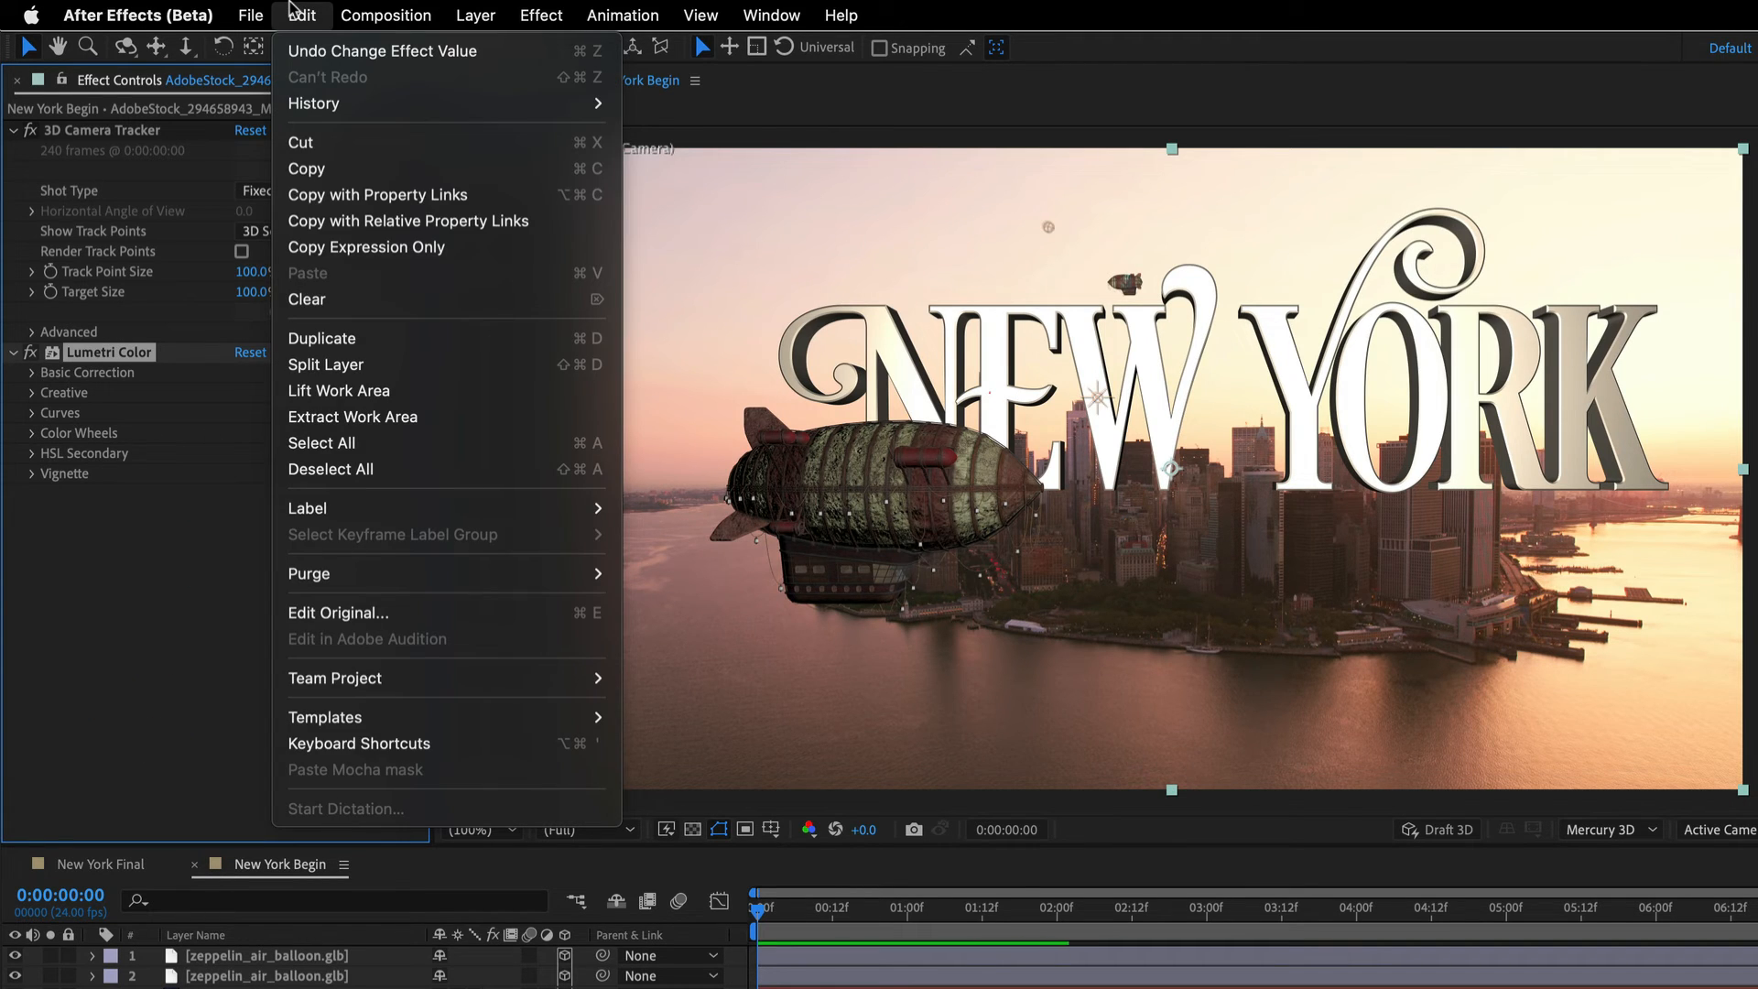
{"action": "left_click", "coordinate": [337, 197]}
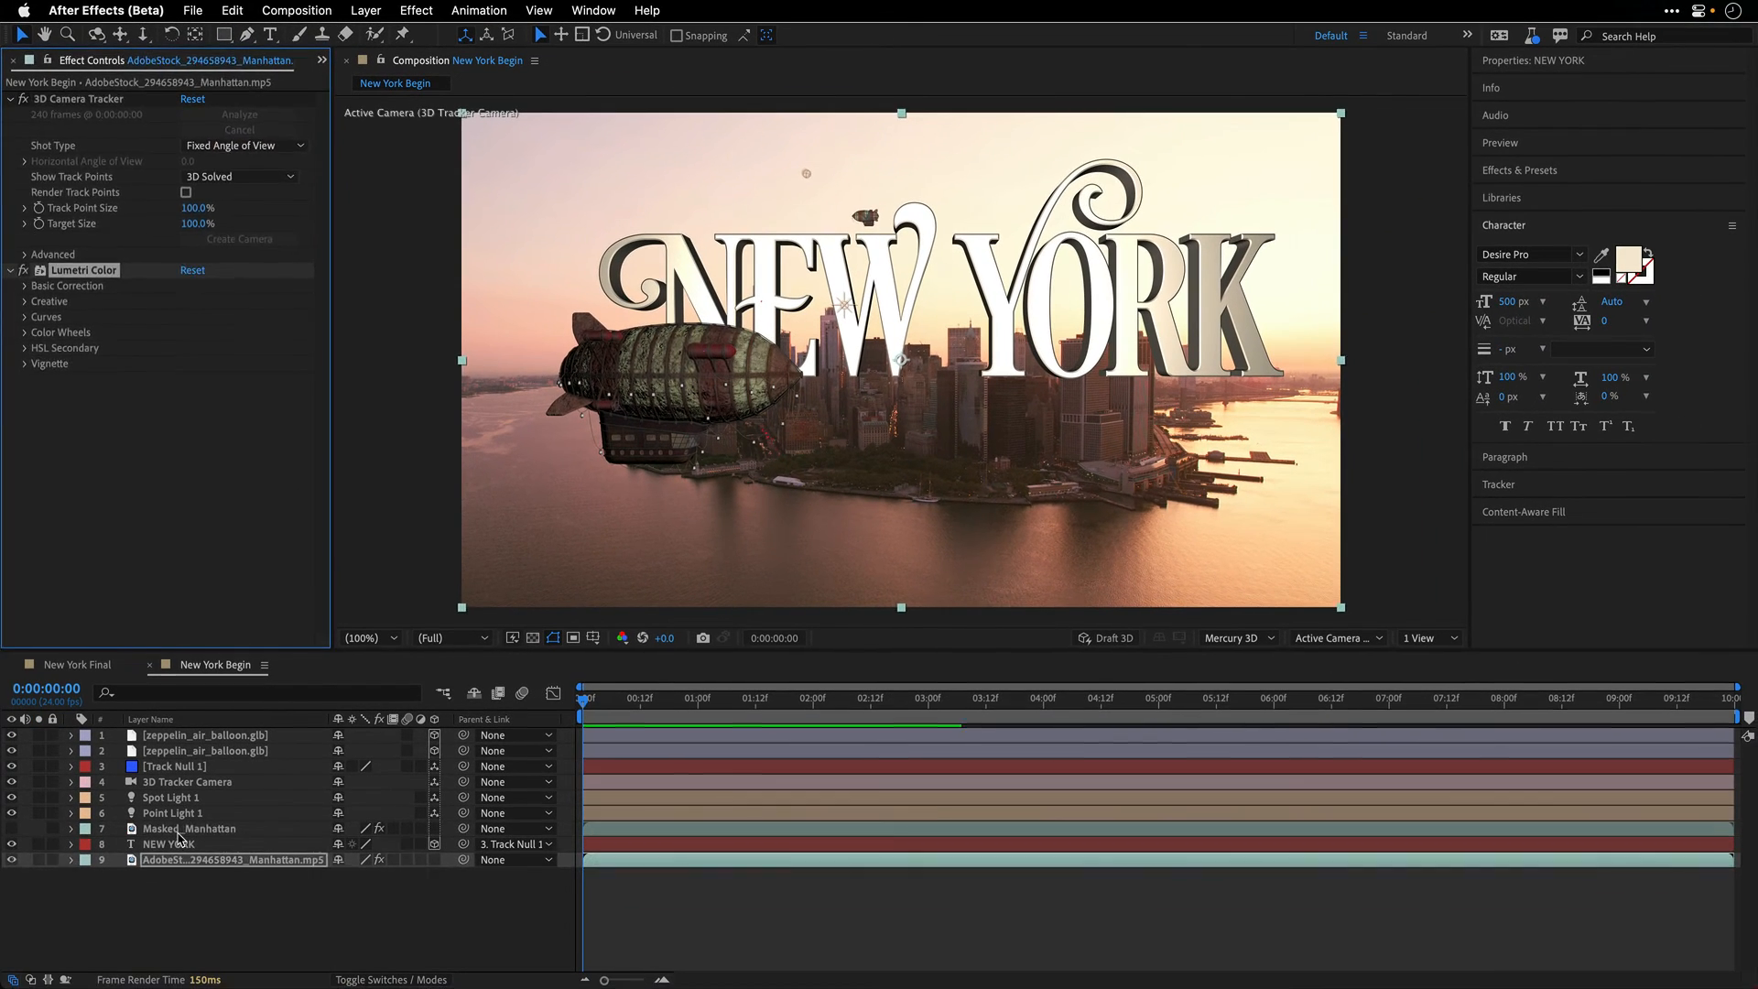
{"action": "left_click", "coordinate": [182, 829]}
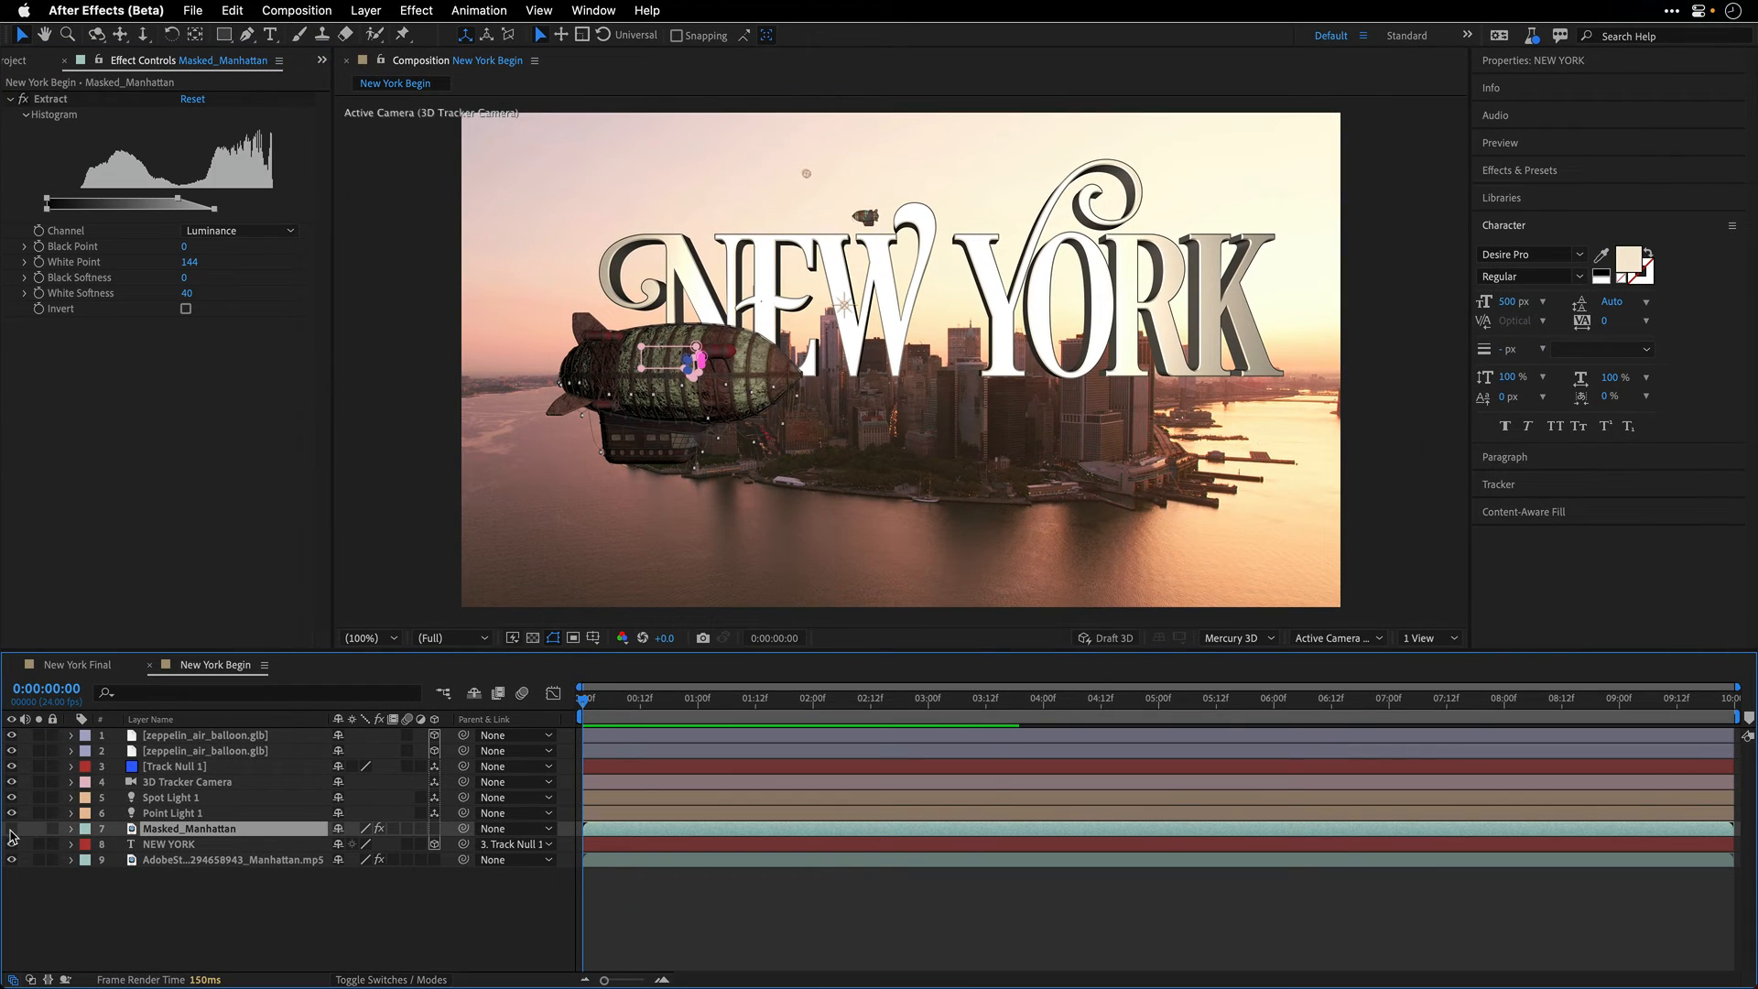
{"action": "left_click", "coordinate": [11, 828]}
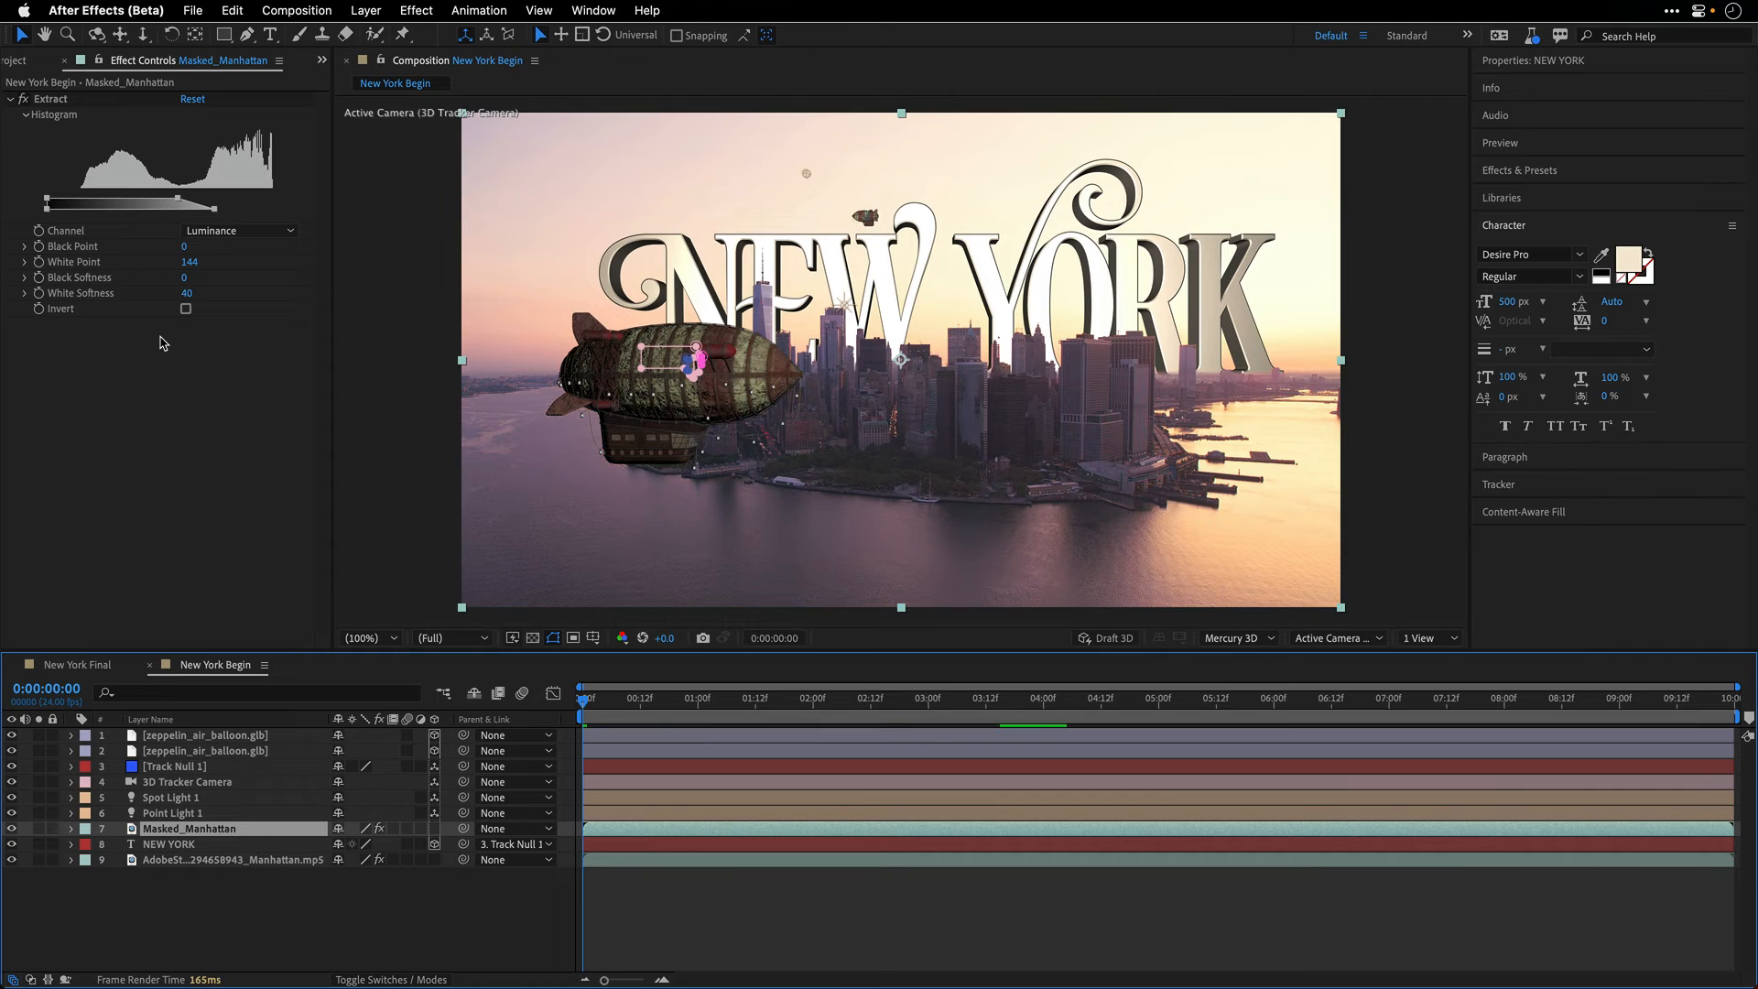
Step: Paste the Lumetri Color effect onto Masked_Manhattan and place it above the Extract effect
{"action": "key", "text": "ctrl+v"}
{"action": "left_click", "coordinate": [88, 328]}
{"action": "left_click_drag", "start_coordinate": [95, 327], "coordinate": [105, 99]}
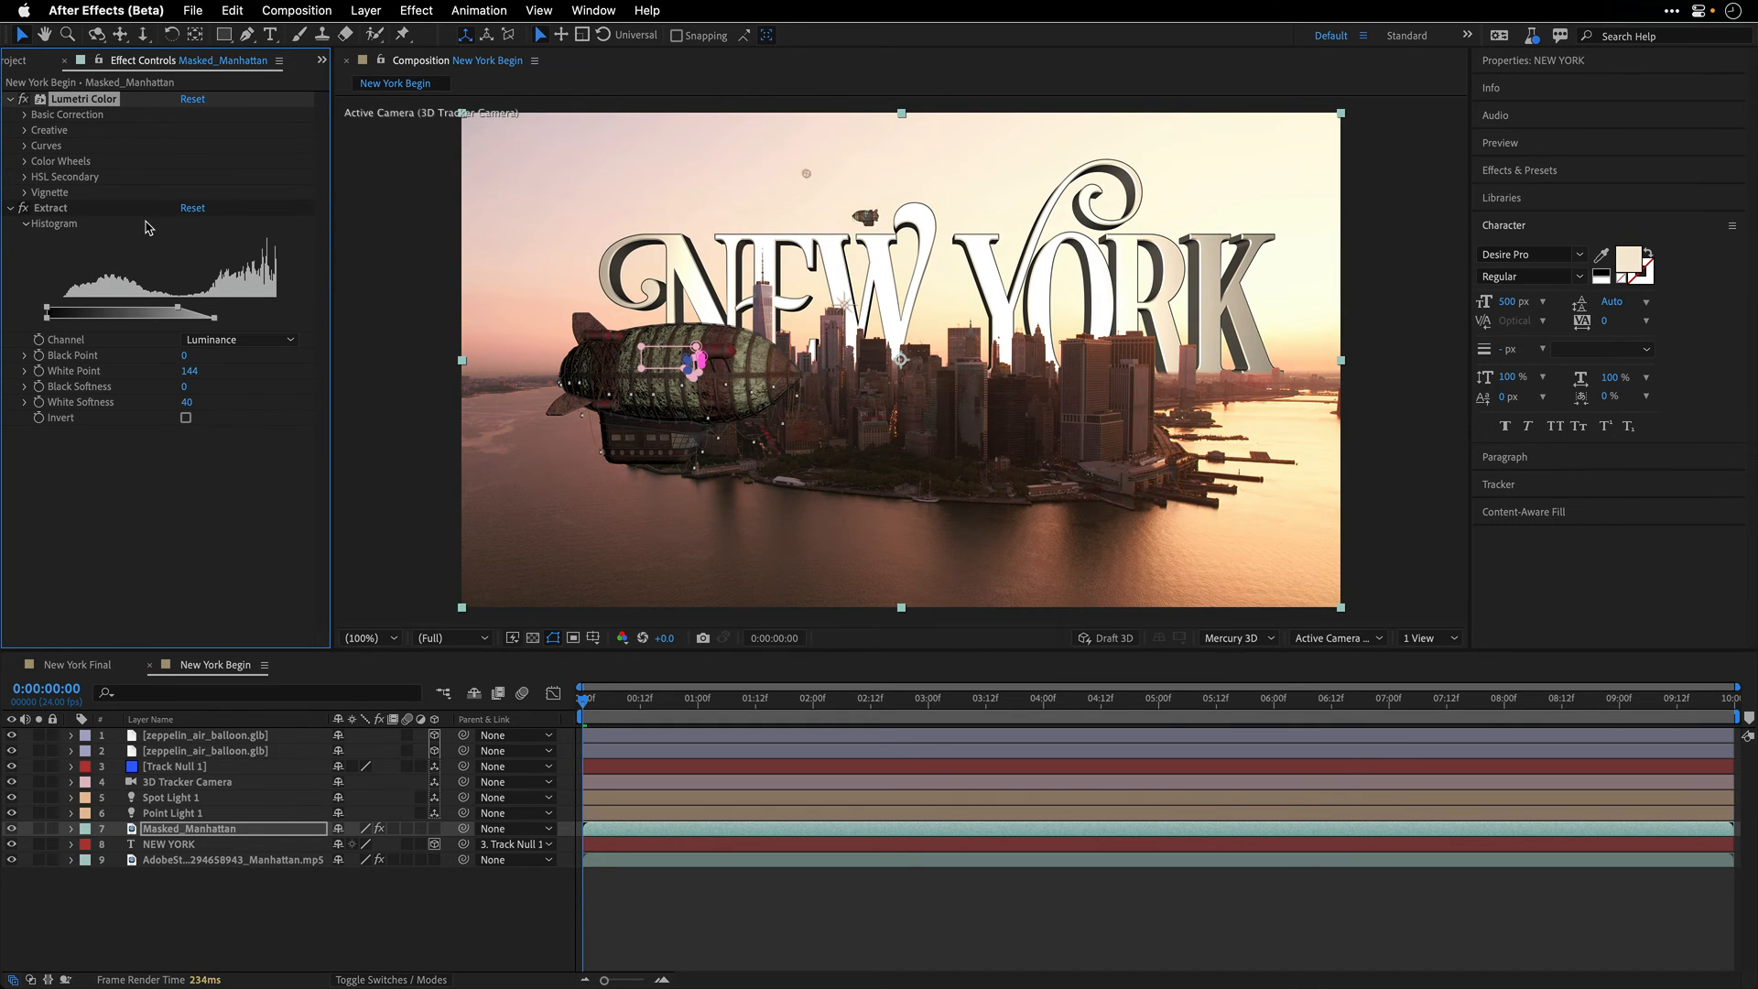
Step: On the AdobeStock Manhattan footage layer, set Lumetri's Basic Correction highlights to 10
{"action": "left_click", "coordinate": [172, 861]}
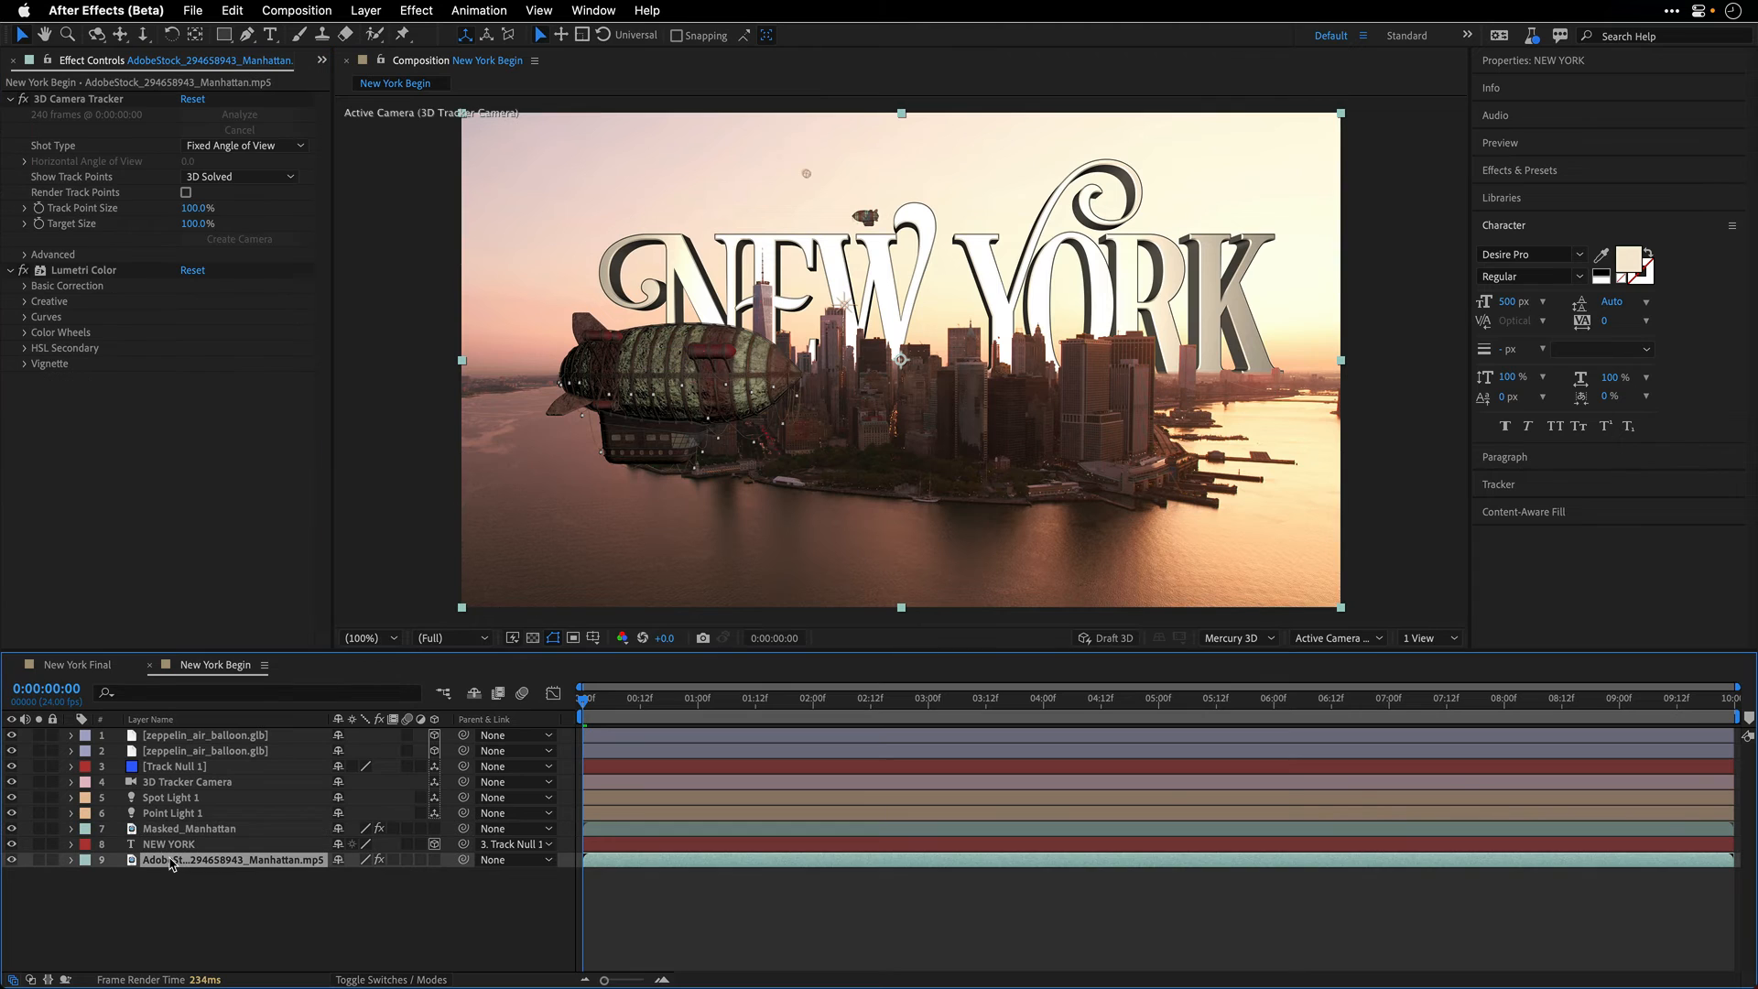
{"action": "left_click", "coordinate": [26, 286]}
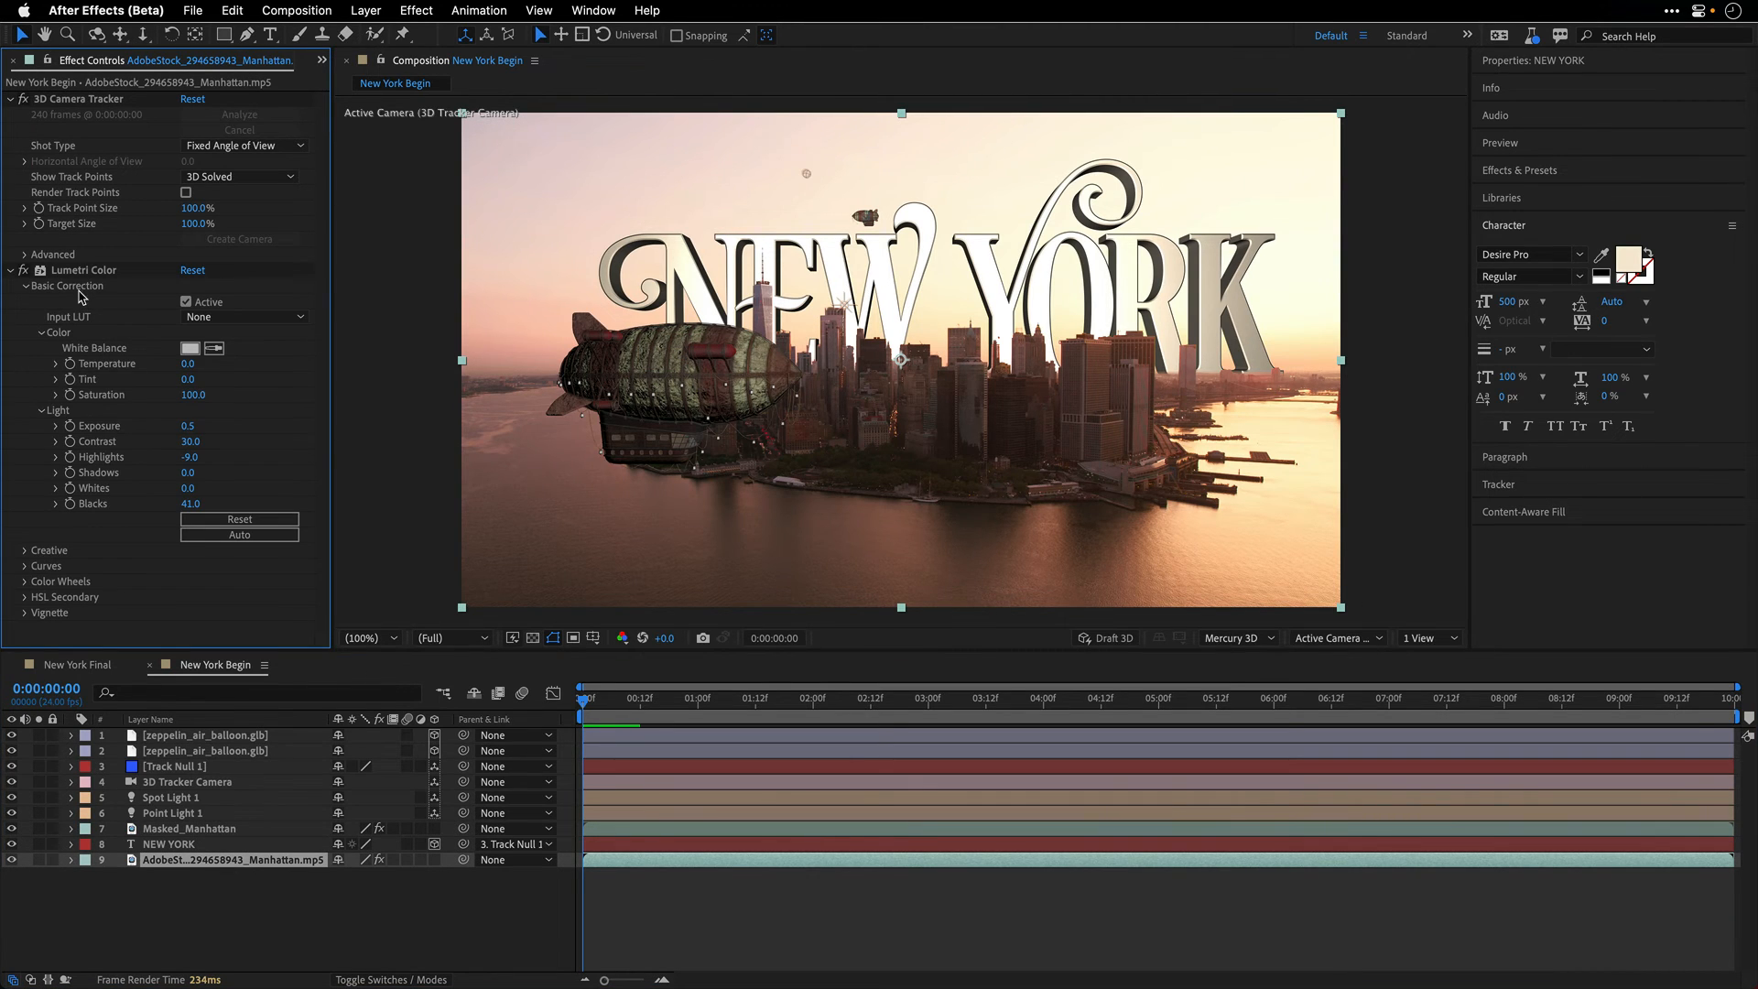
{"action": "mouse_move", "coordinate": [190, 457]}
{"action": "left_mouse_down"}
{"action": "mouse_move", "coordinate": [238, 461]}
{"action": "mouse_move", "coordinate": [215, 463]}
{"action": "left_mouse_up"}
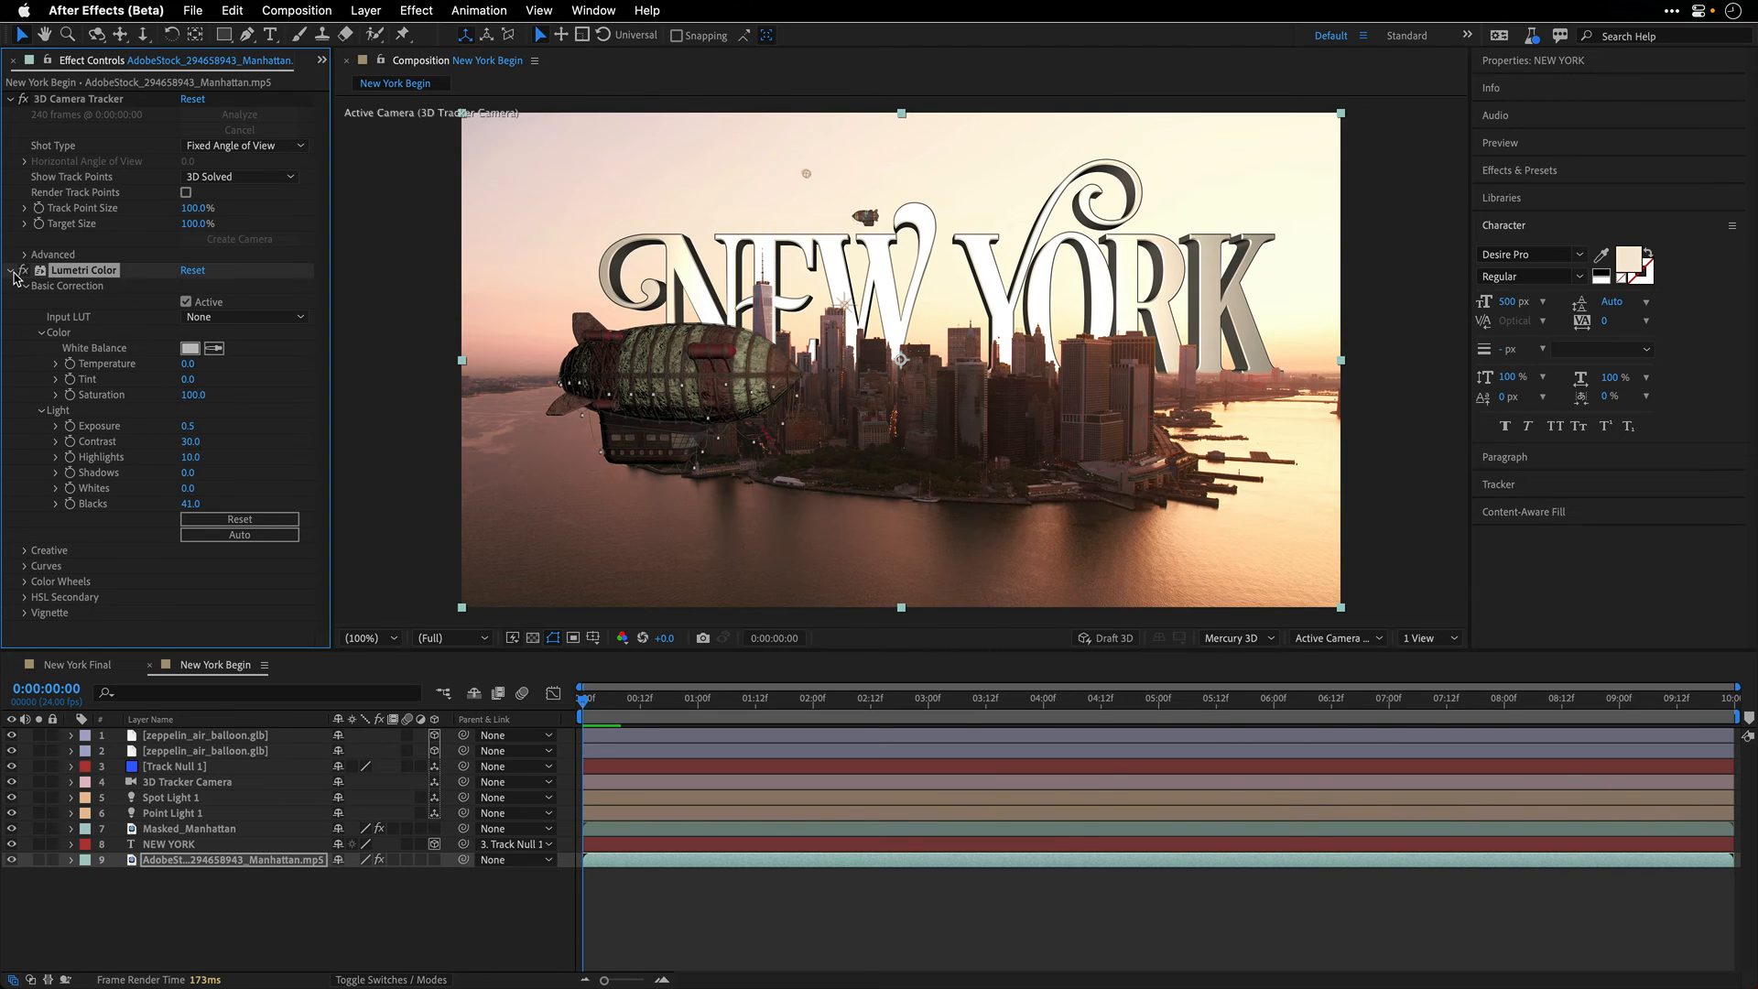
Step: Deselect all layers and preview the graded New York Begin composition from the first frame
{"action": "left_click", "coordinate": [295, 906]}
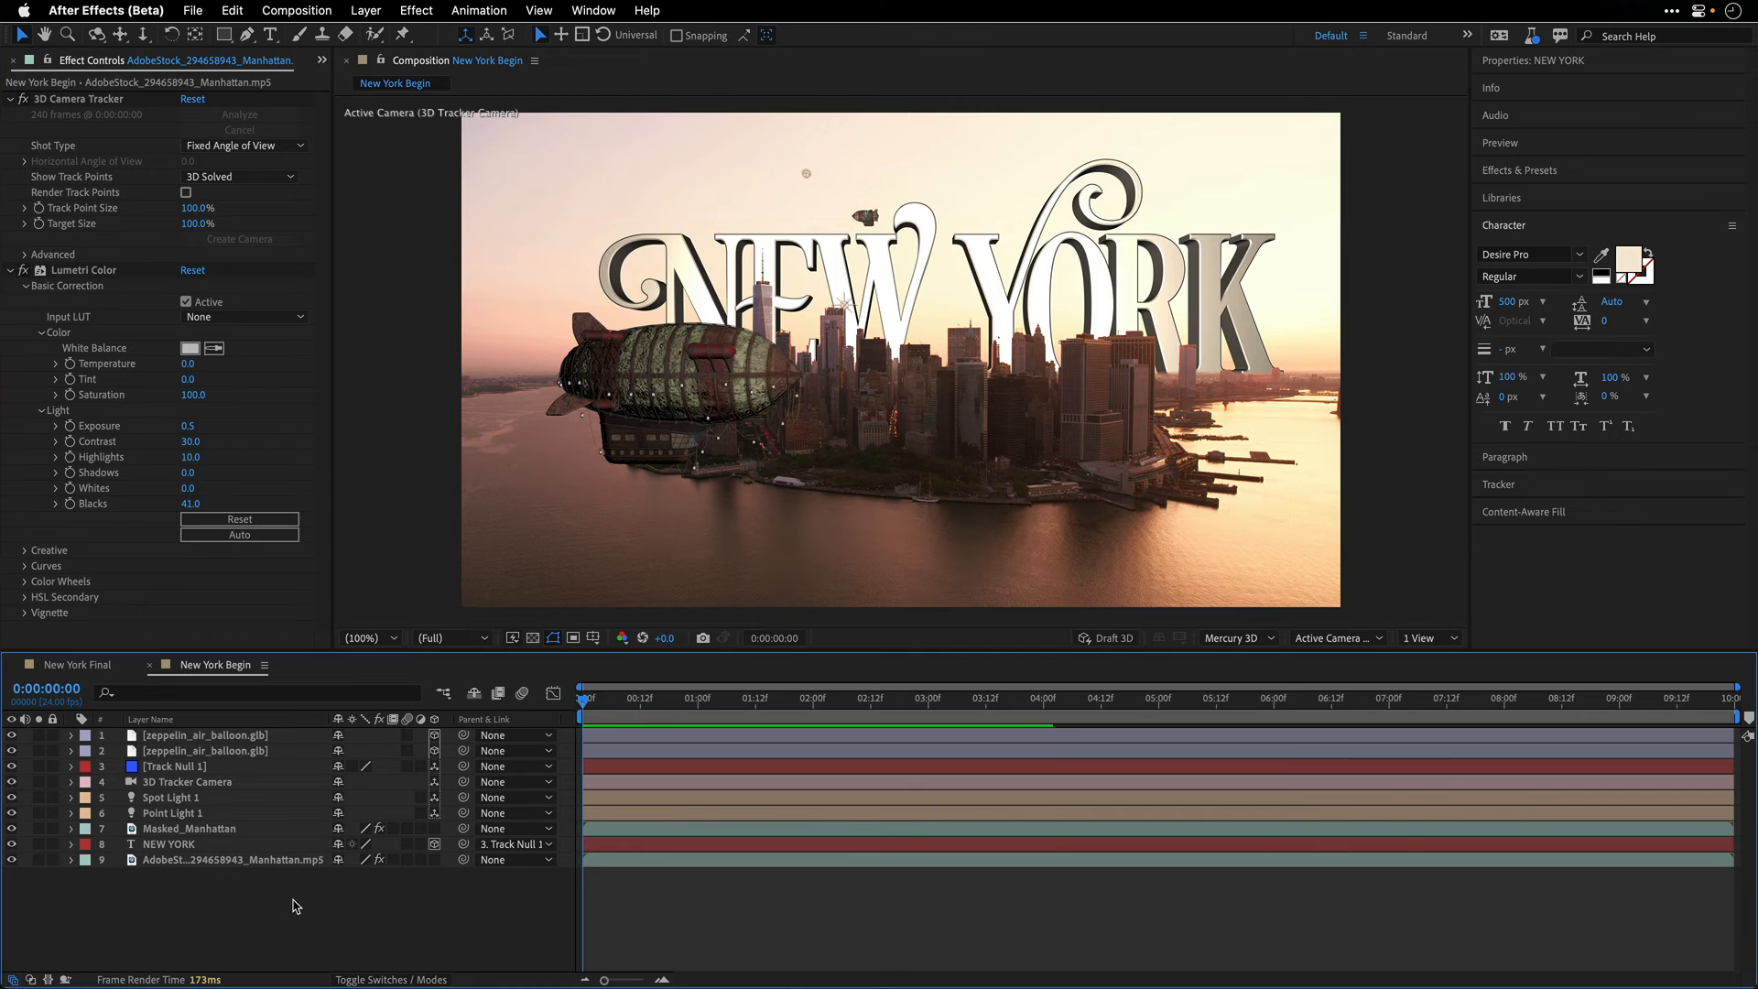
{"action": "key", "text": "space"}
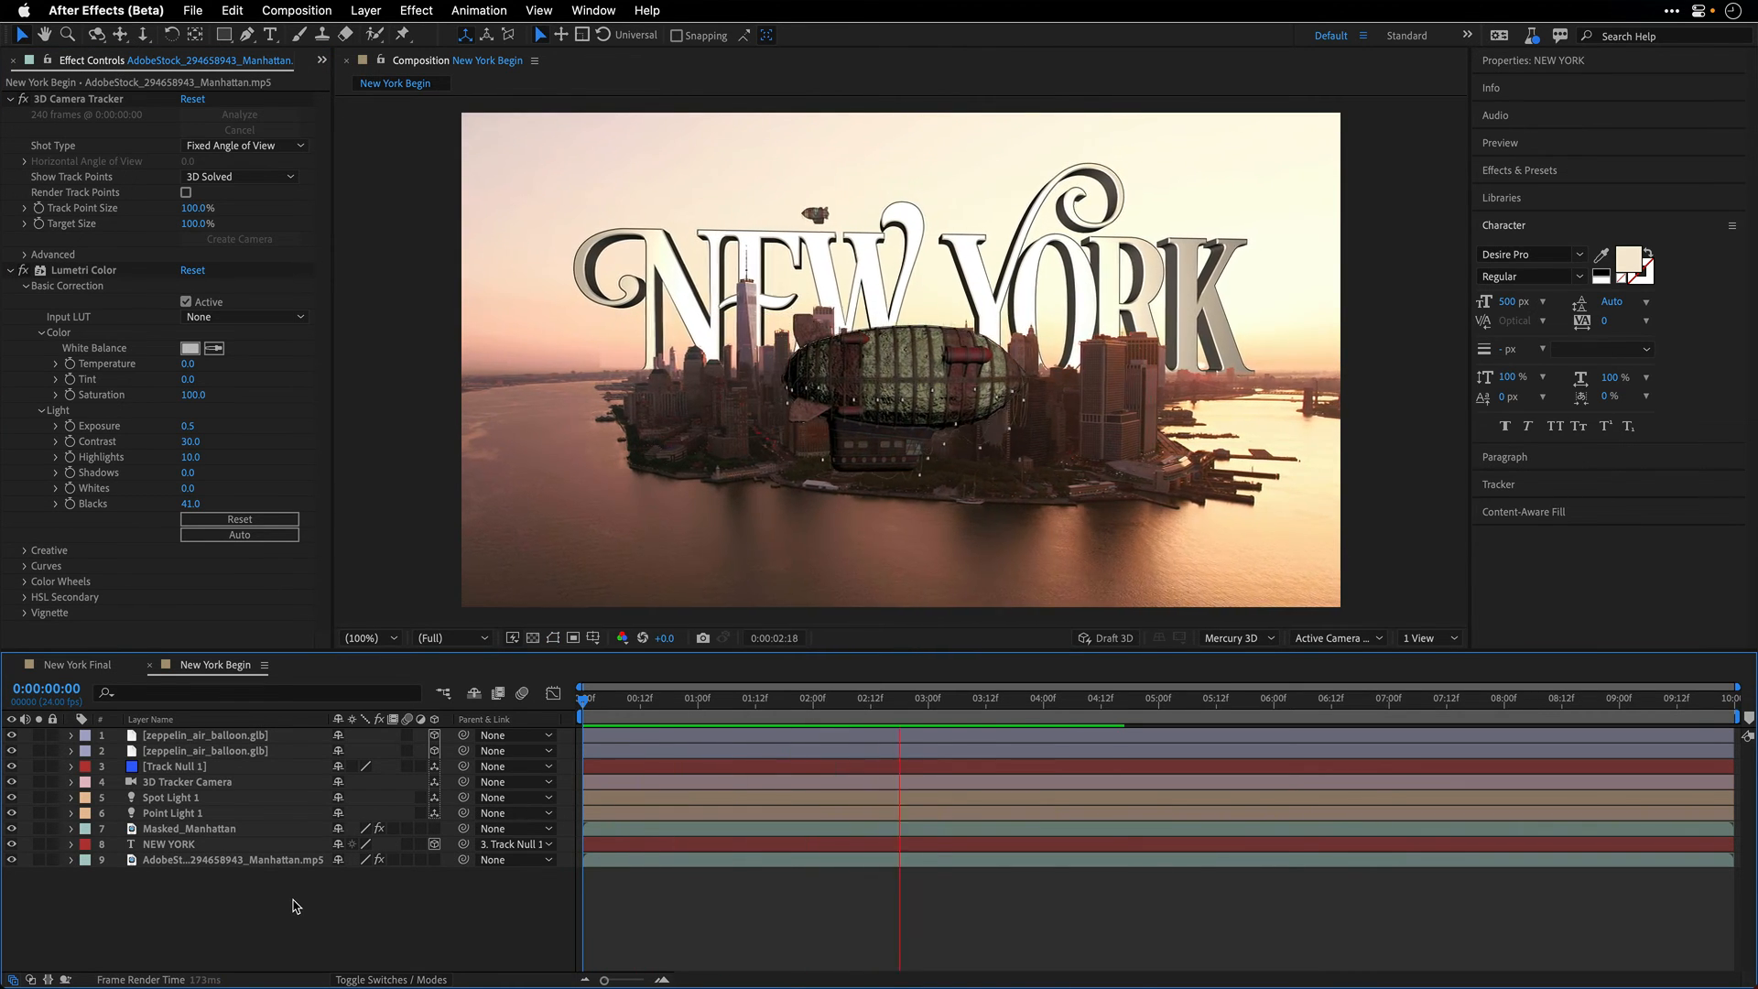
{"action": "key", "text": "space"}
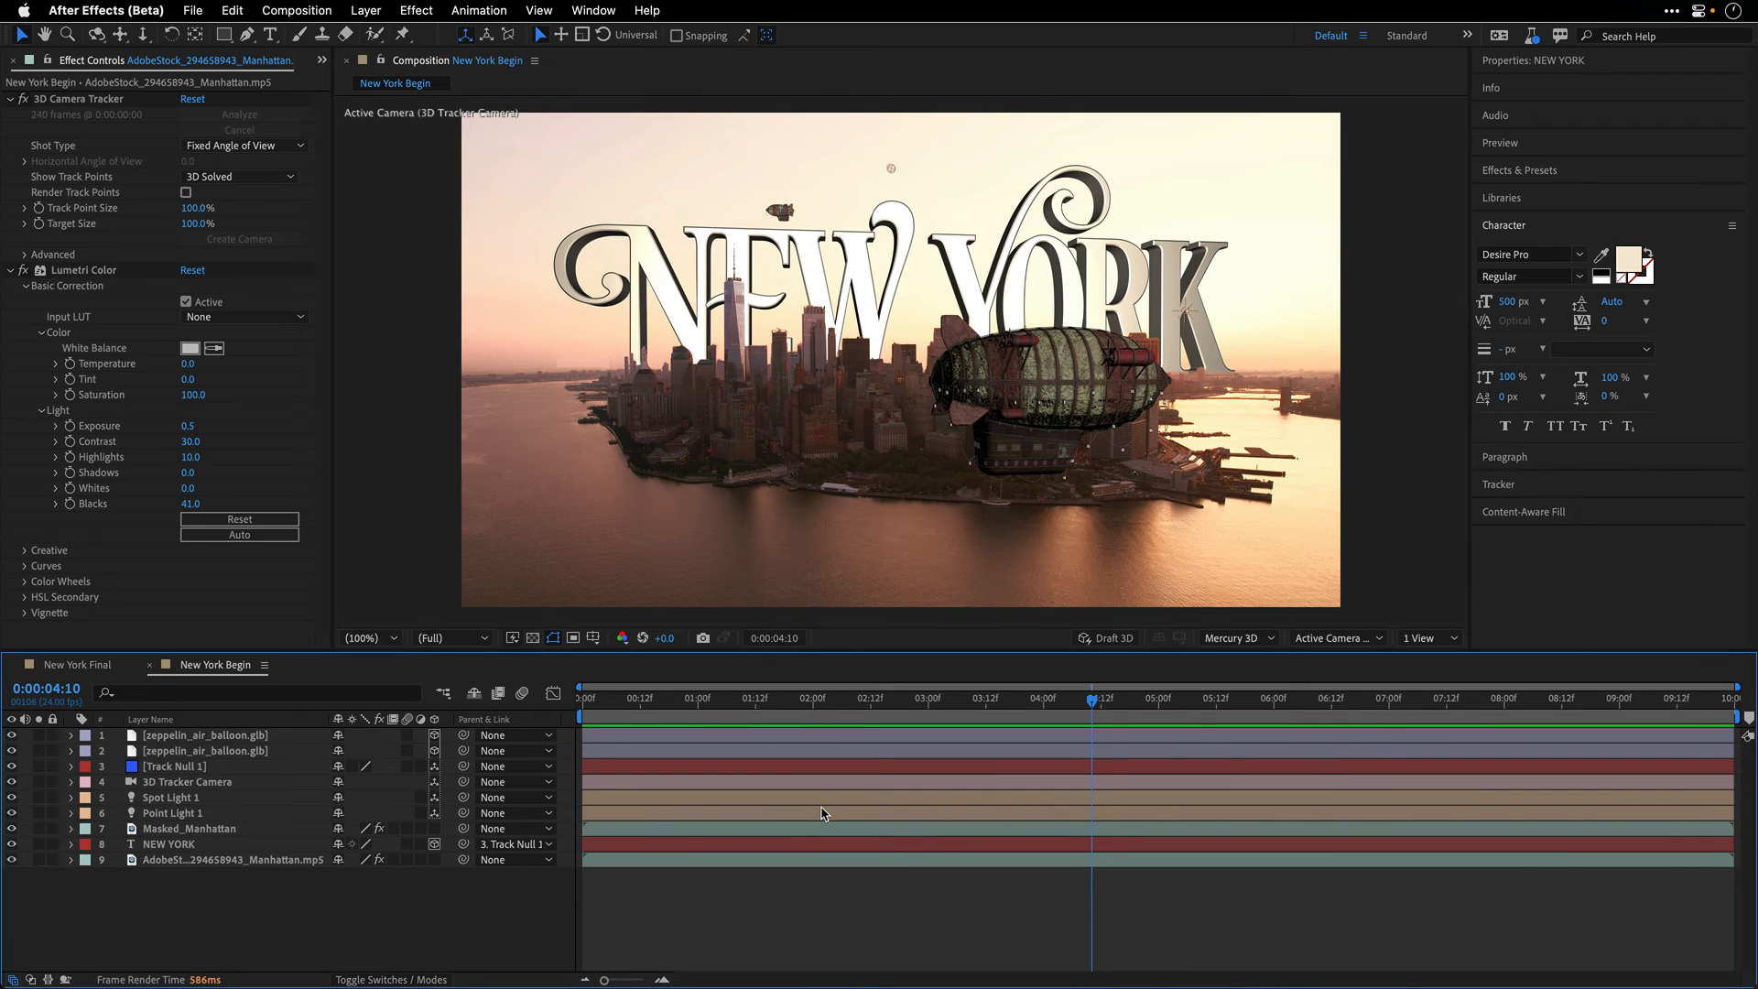
Step: In the New York Final composition, view the Screen.obj layer in isolation, restore the other layers, and scrub to 0:00:00:12
{"action": "left_click", "coordinate": [91, 669]}
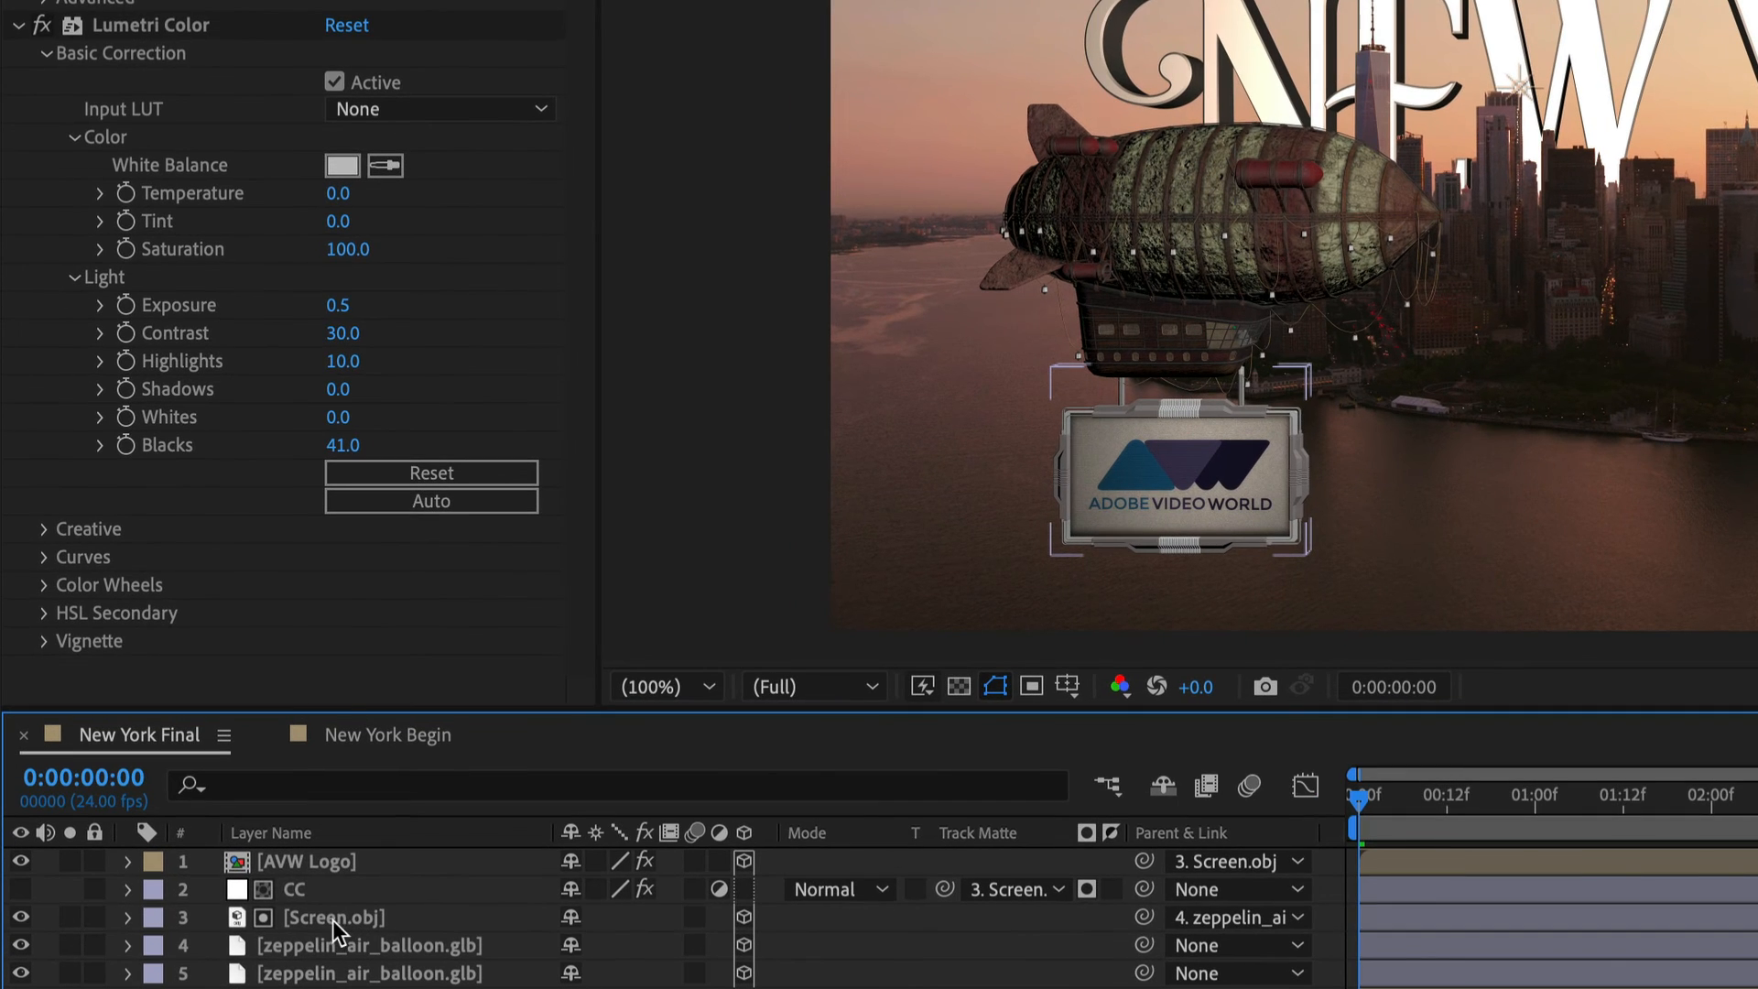
{"action": "left_click", "coordinate": [332, 915]}
{"action": "left_click", "coordinate": [70, 916]}
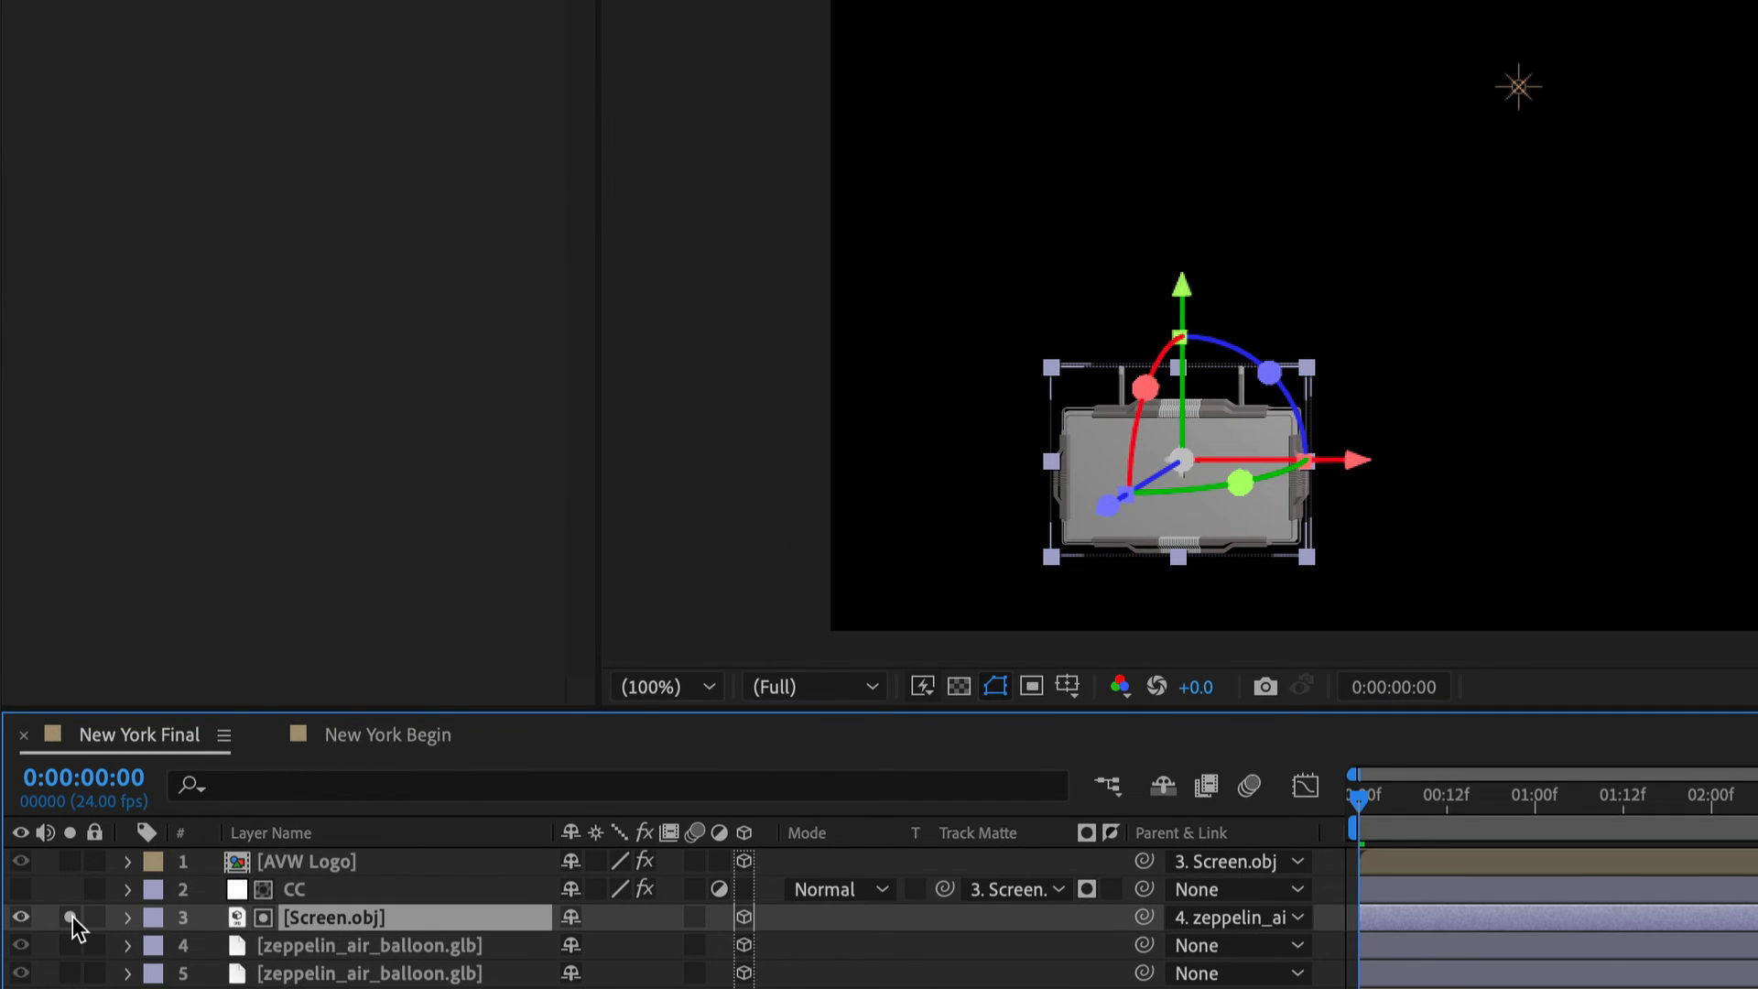
{"action": "left_click", "coordinate": [70, 916]}
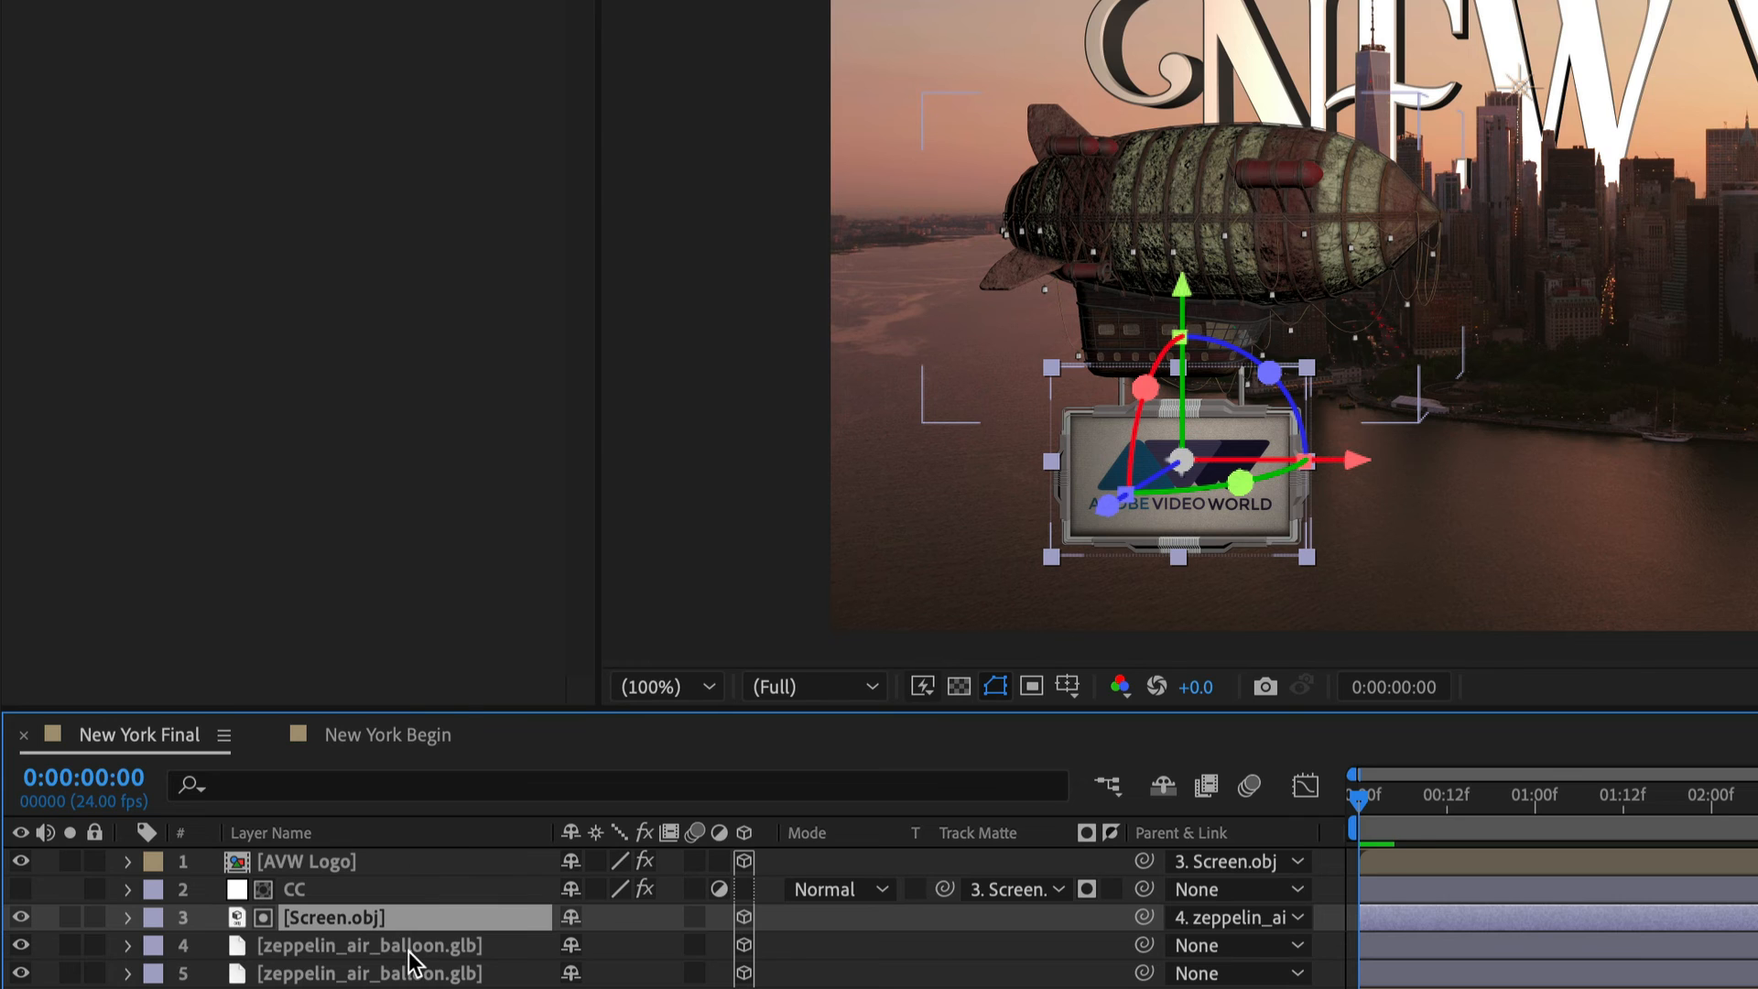
{"action": "left_click_drag", "start_coordinate": [1370, 803], "coordinate": [1447, 815]}
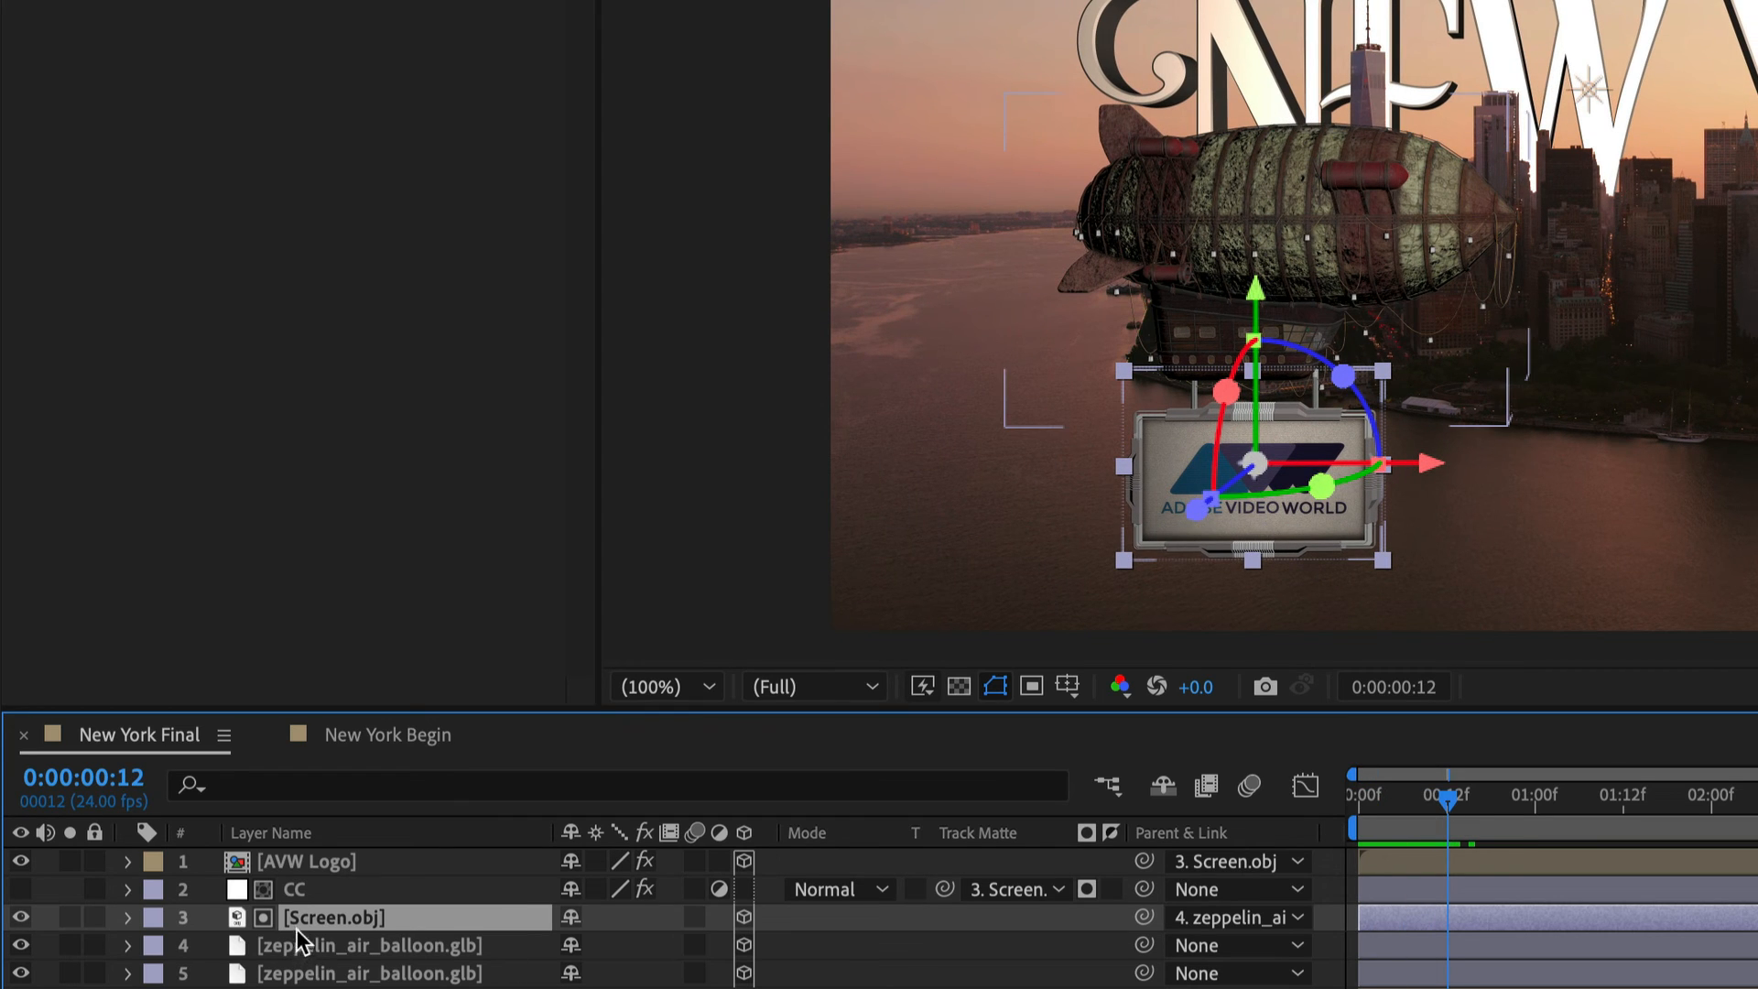
Step: Open the AVW Logo precomposition, return to its first frame, and examine its Noise, AVW Logo and Fake AO layers
{"action": "left_click", "coordinate": [305, 865]}
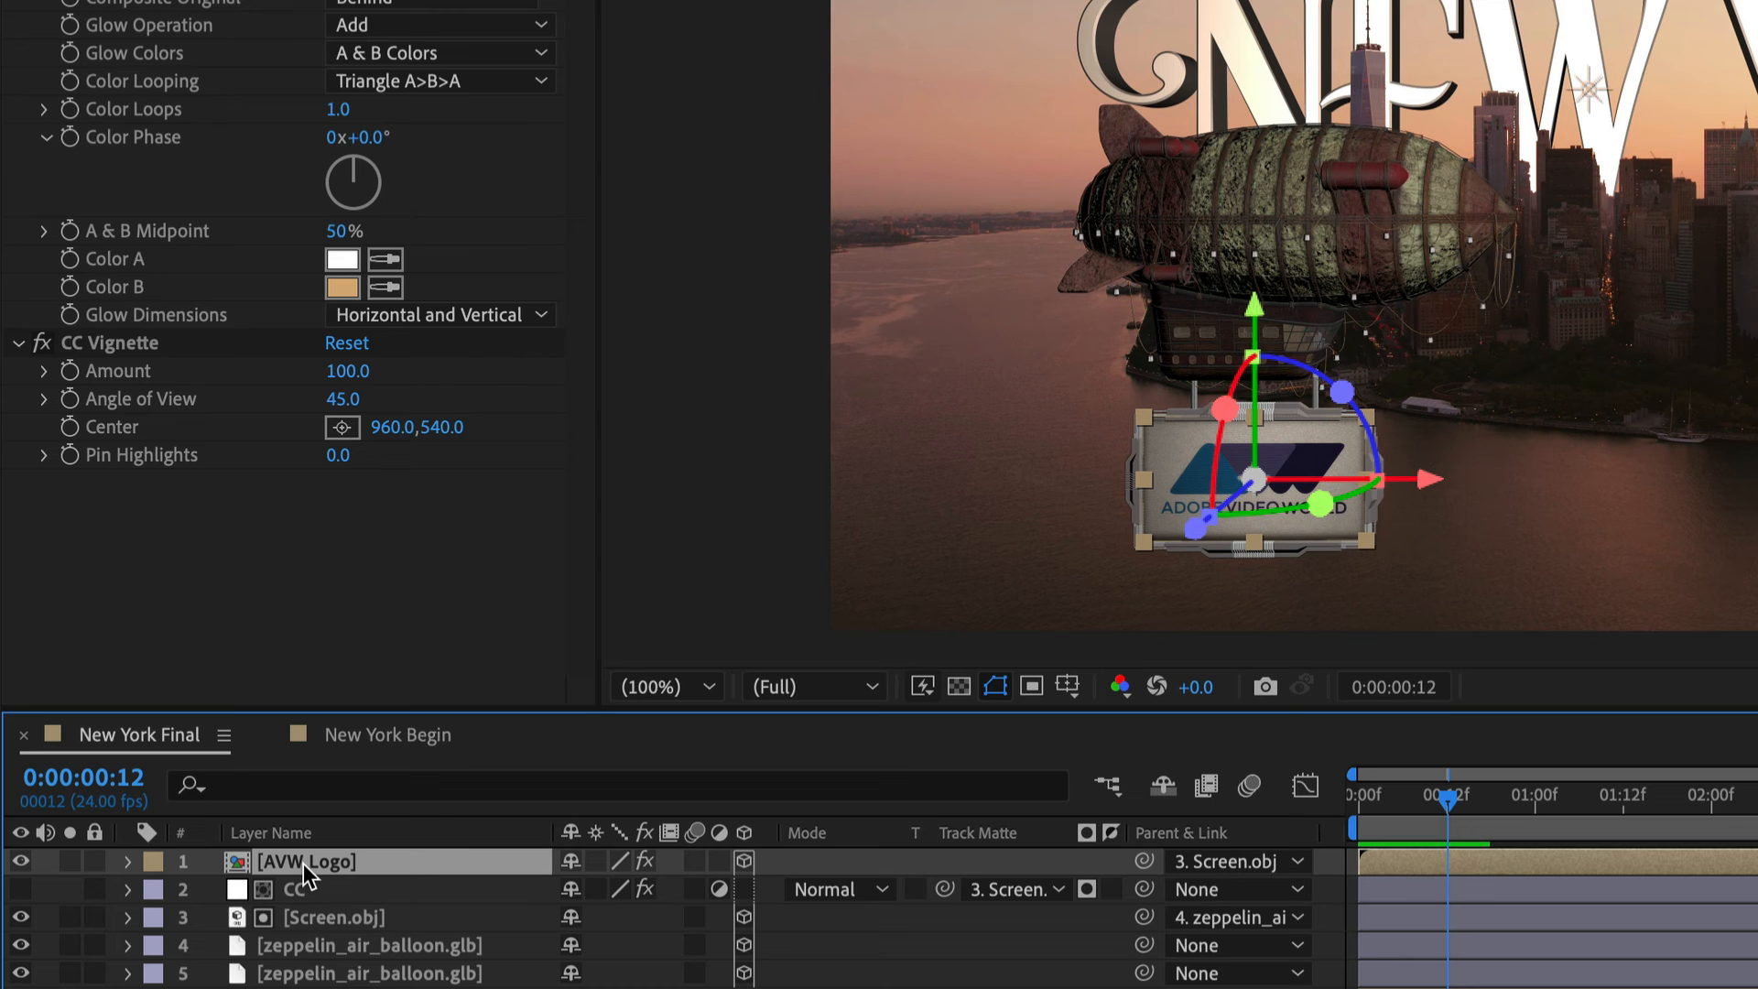
{"action": "double_click", "coordinate": [304, 864]}
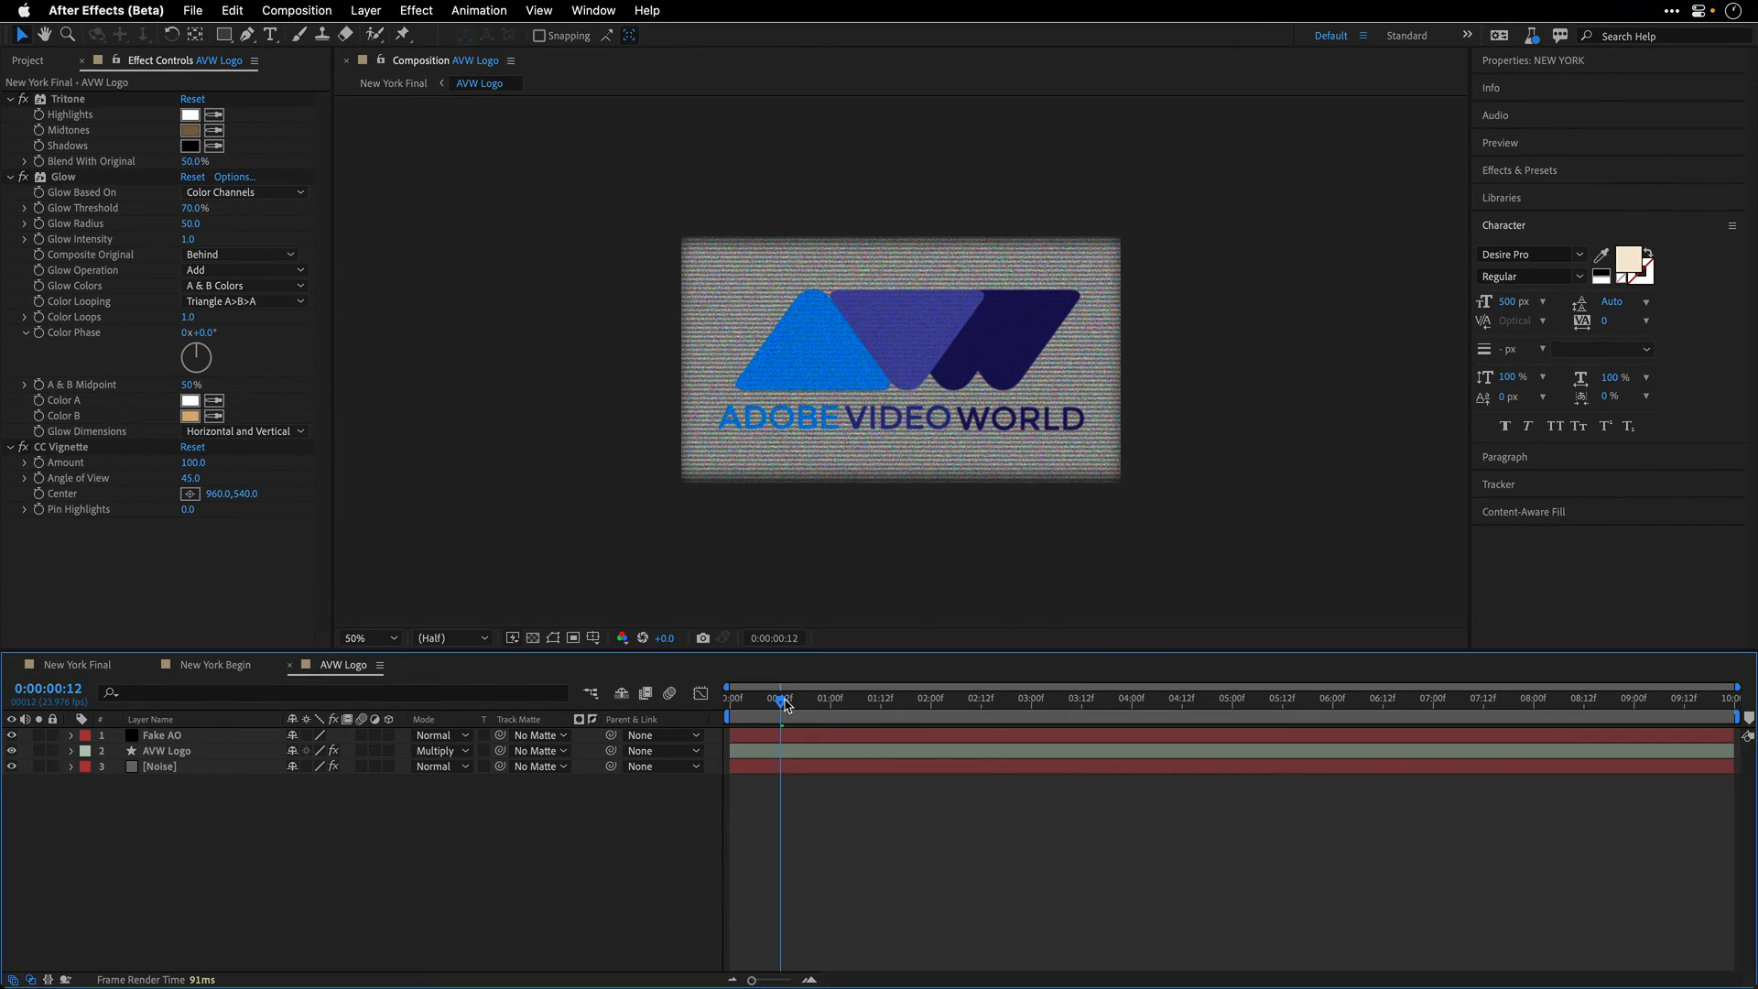
{"action": "key", "text": "slash"}
{"action": "left_click_drag", "start_coordinate": [783, 703], "coordinate": [408, 764]}
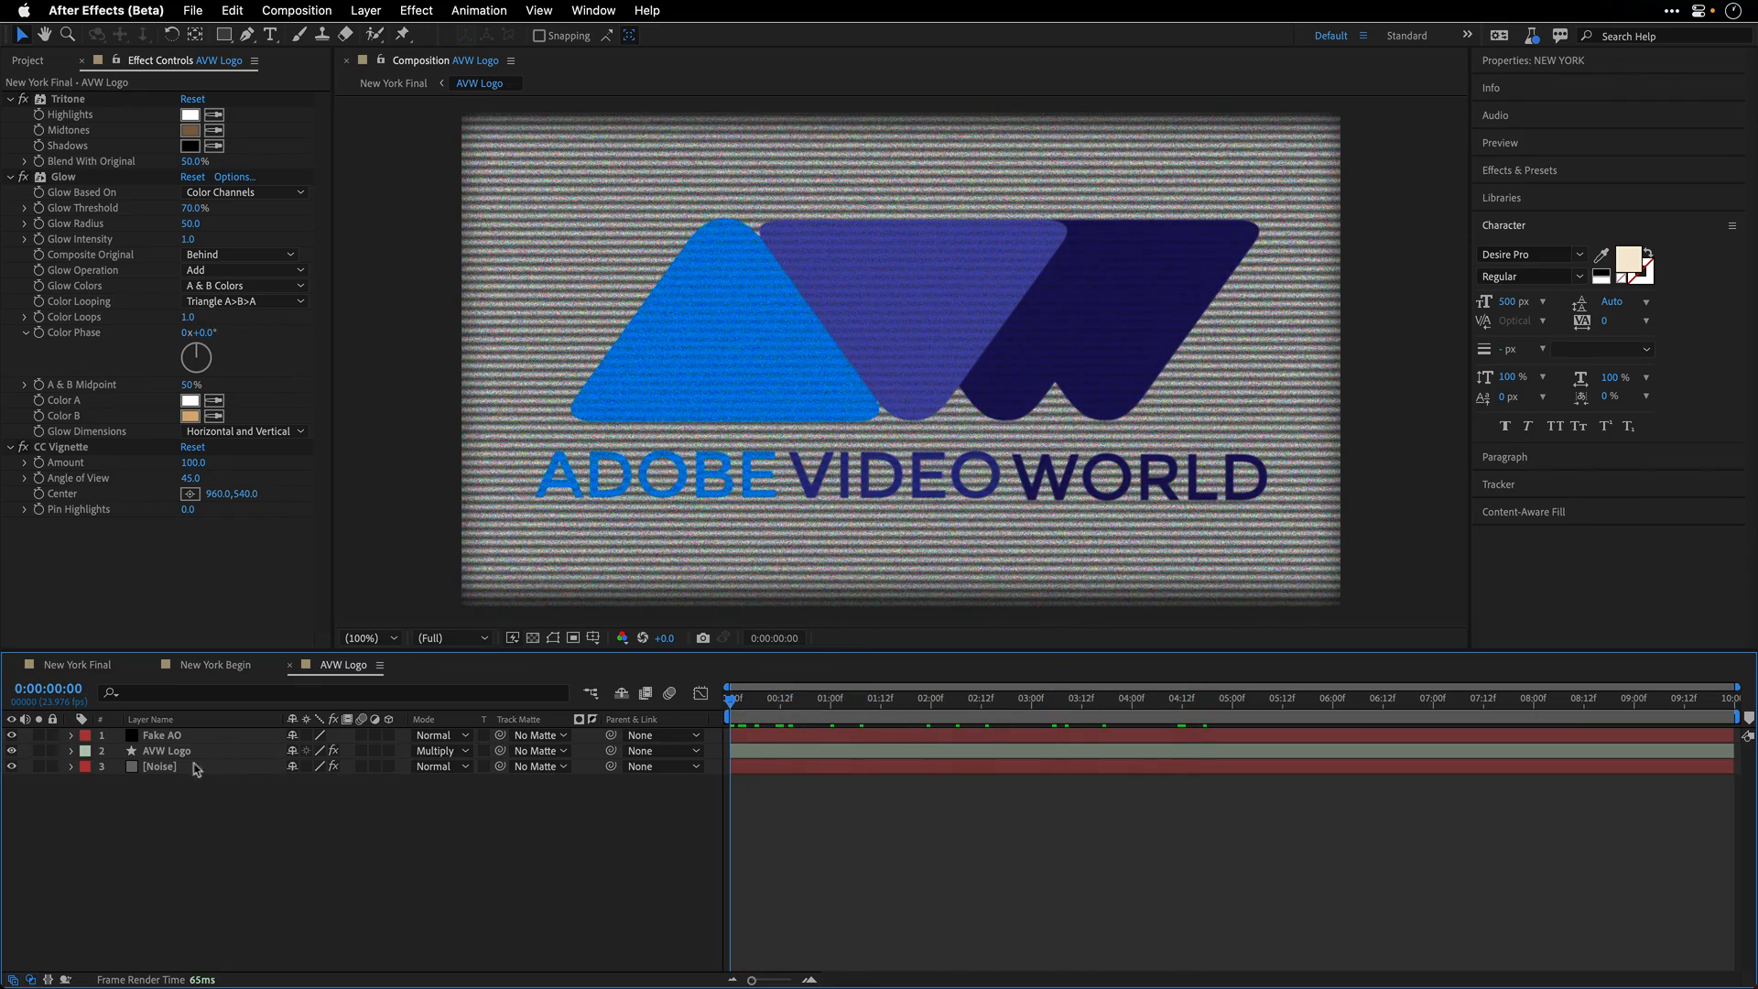
{"action": "left_click", "coordinate": [164, 769]}
{"action": "left_click", "coordinate": [166, 753]}
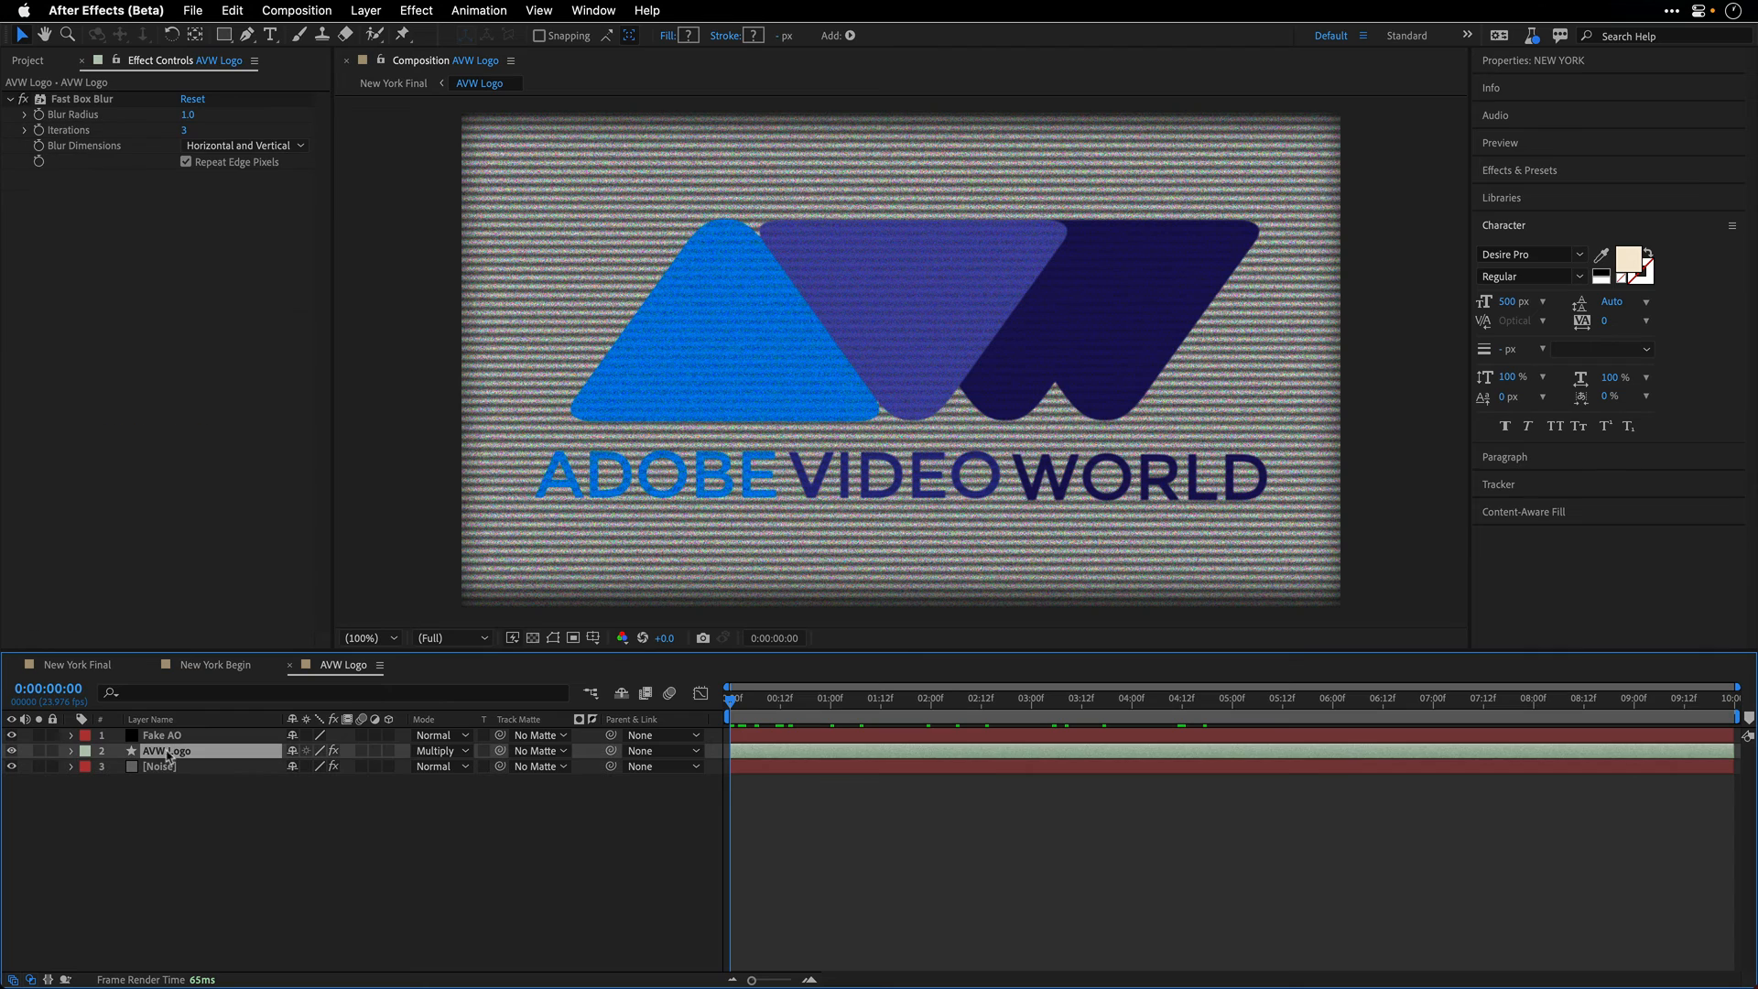
{"action": "left_click", "coordinate": [164, 737]}
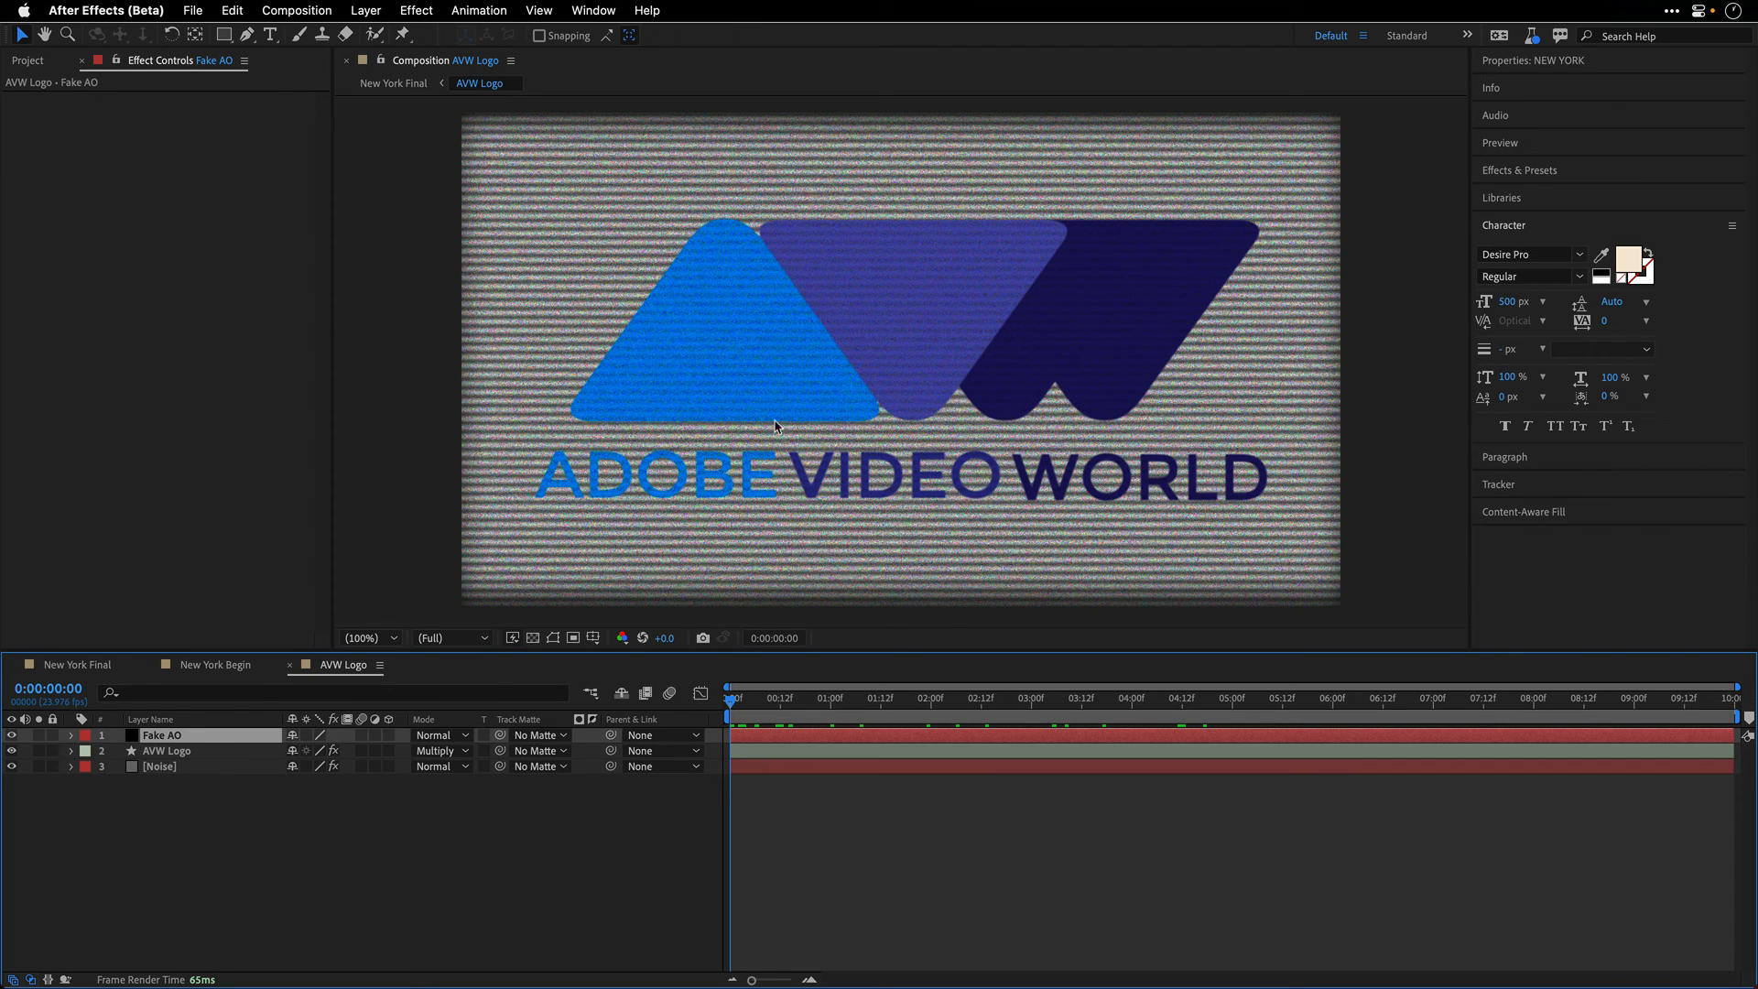
Step: Return to the New York Final composition and check the AVW Logo layer's parent, keeping it as Screen.obj
{"action": "left_click", "coordinate": [385, 84]}
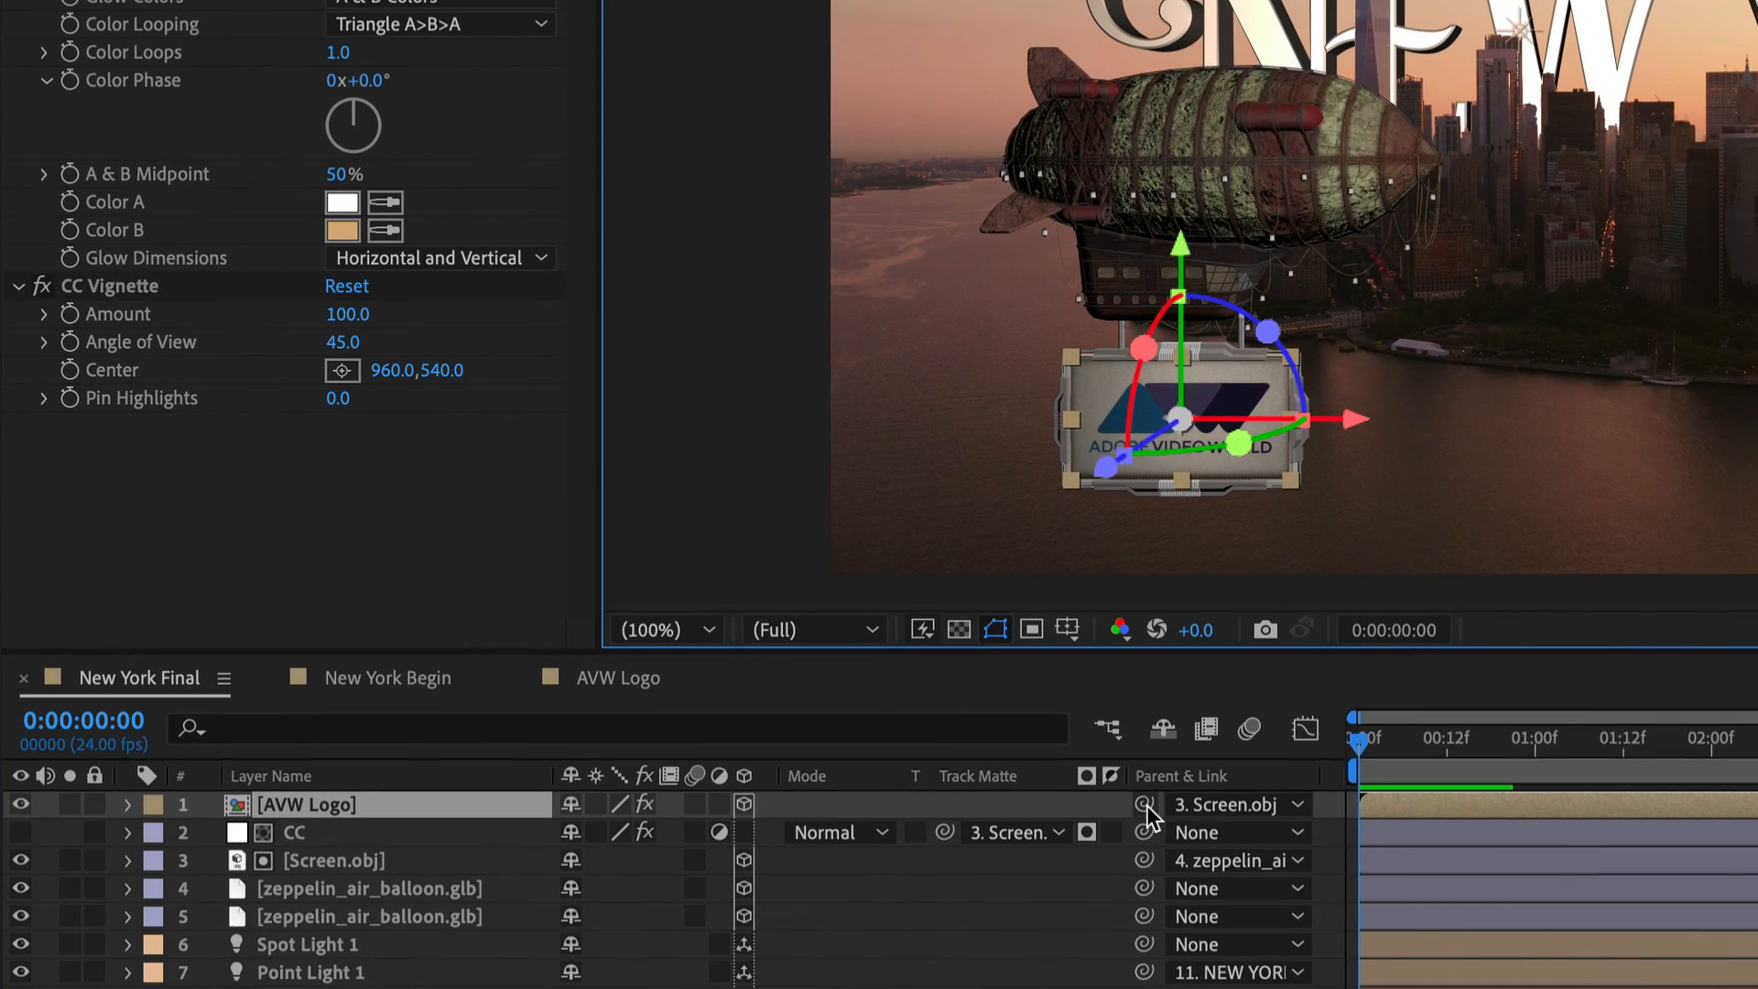
{"action": "left_click", "coordinate": [663, 736]}
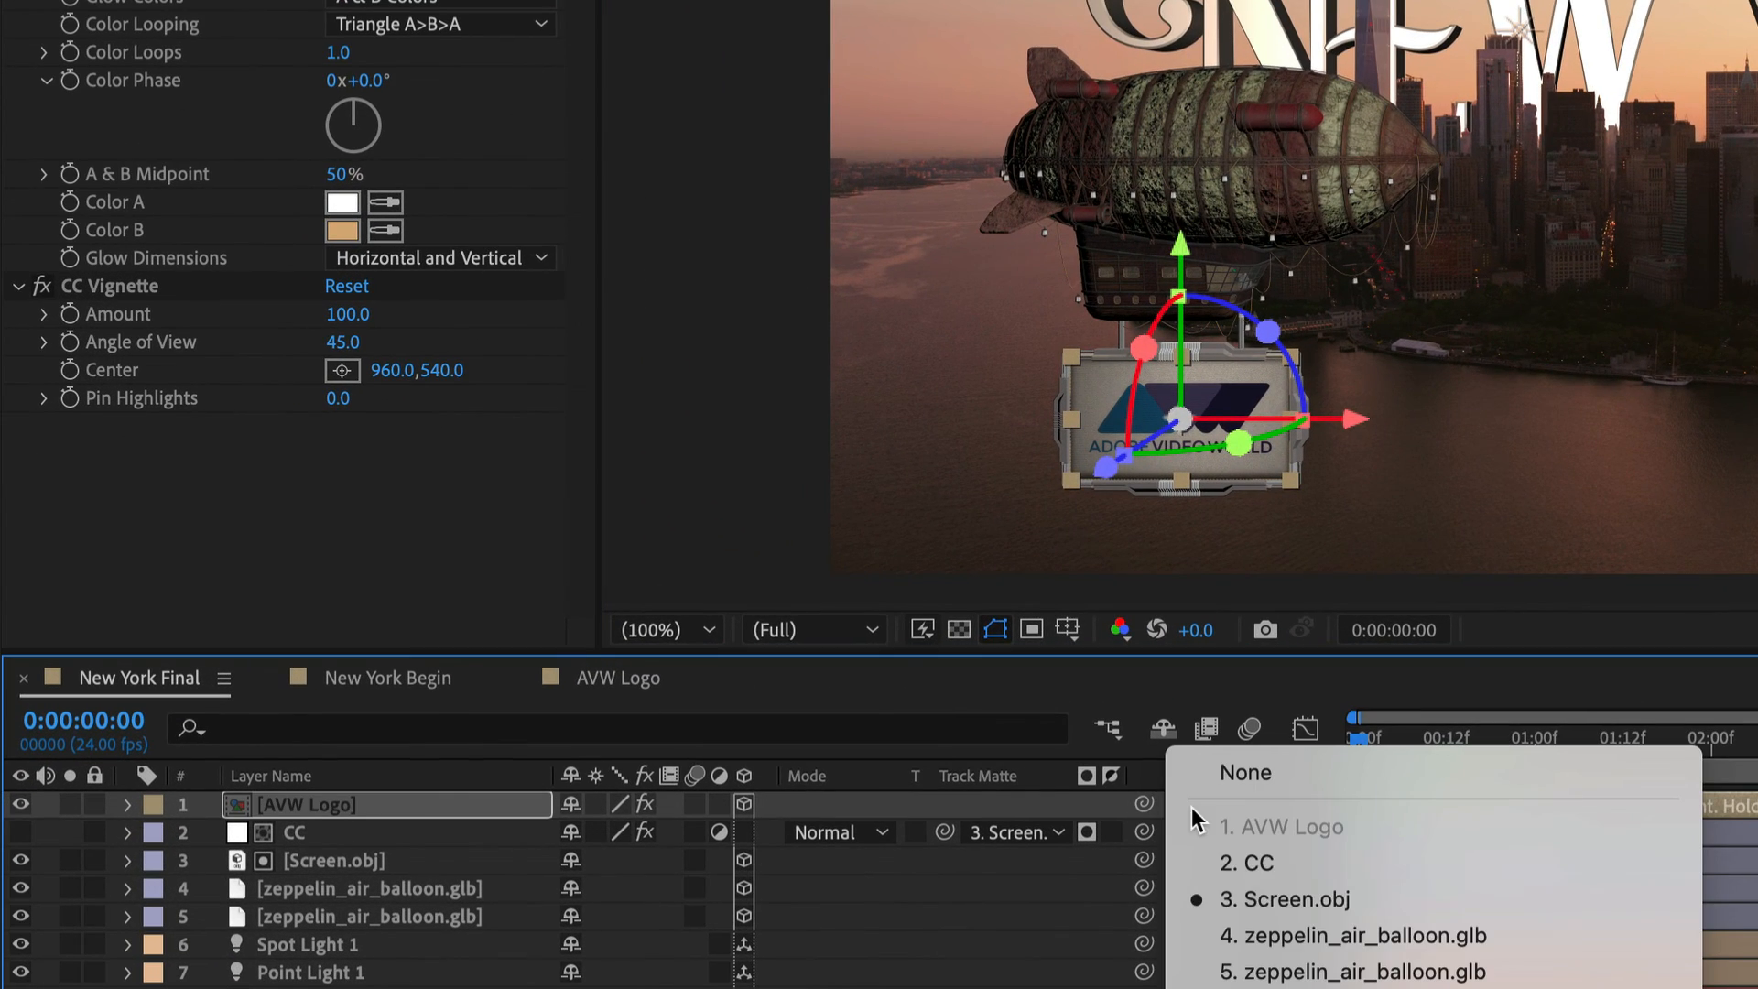
{"action": "left_click", "coordinate": [1211, 899]}
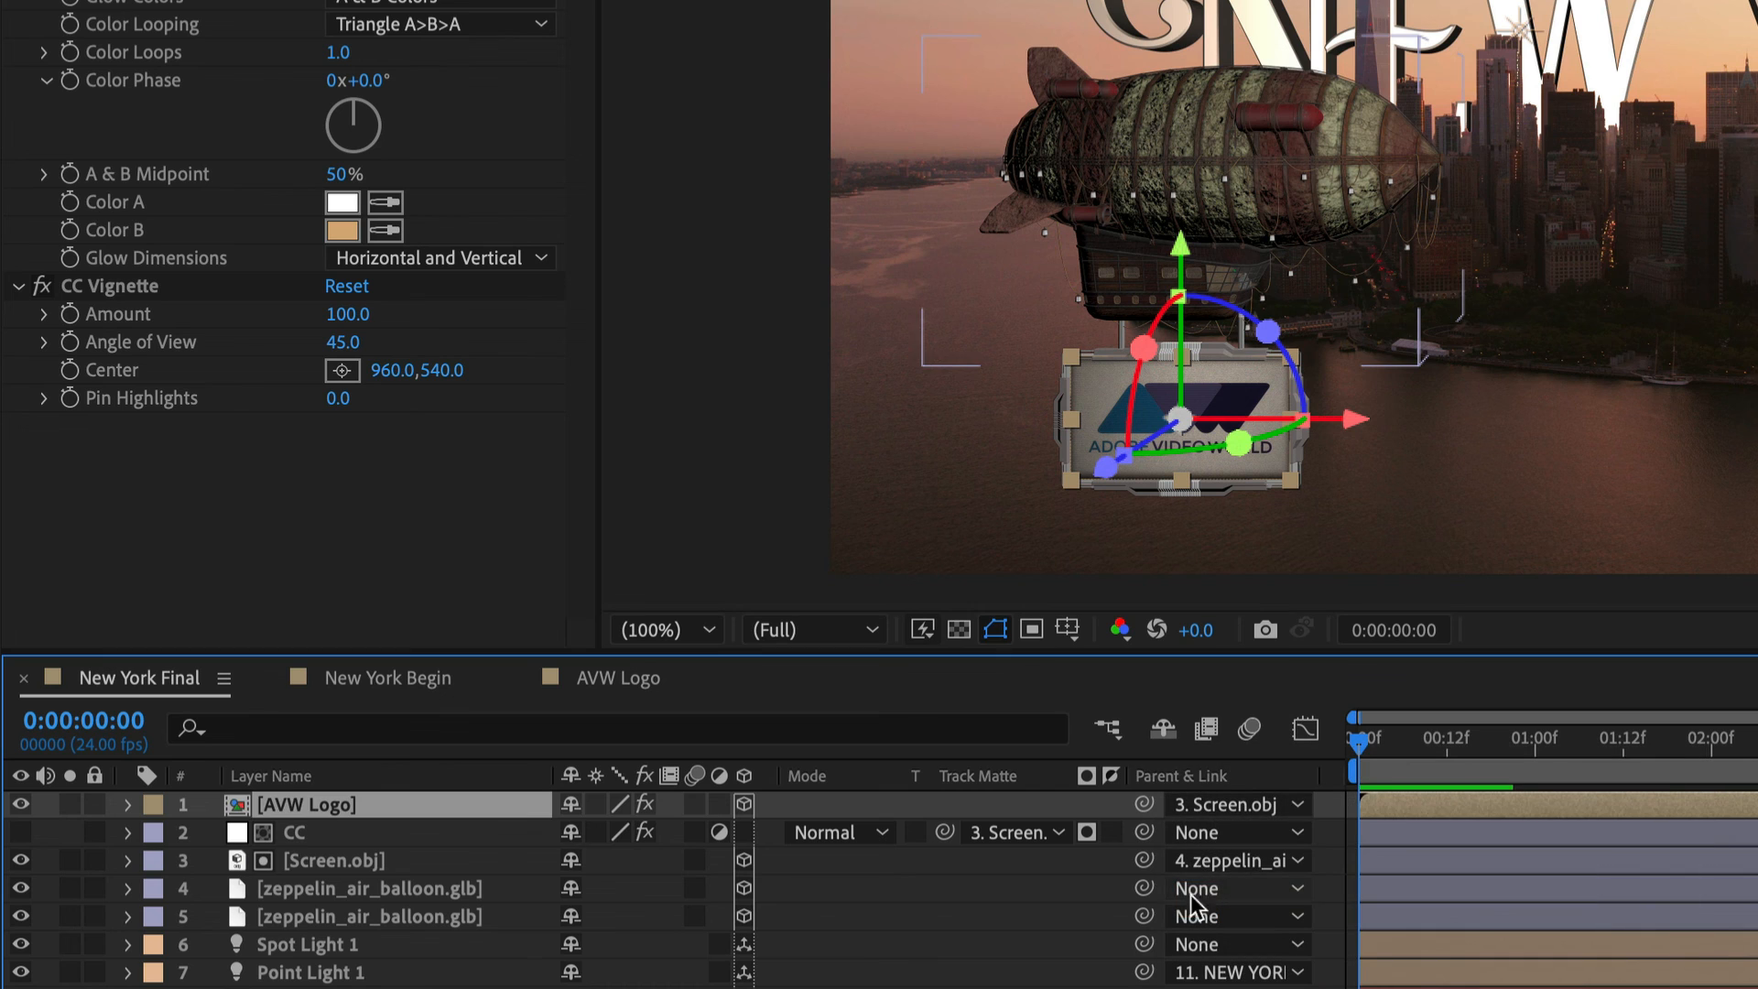
Step: Rotate the large zeppelin around two axes to test the parented screen and logo, and undo both rotations
{"action": "left_click", "coordinate": [325, 892]}
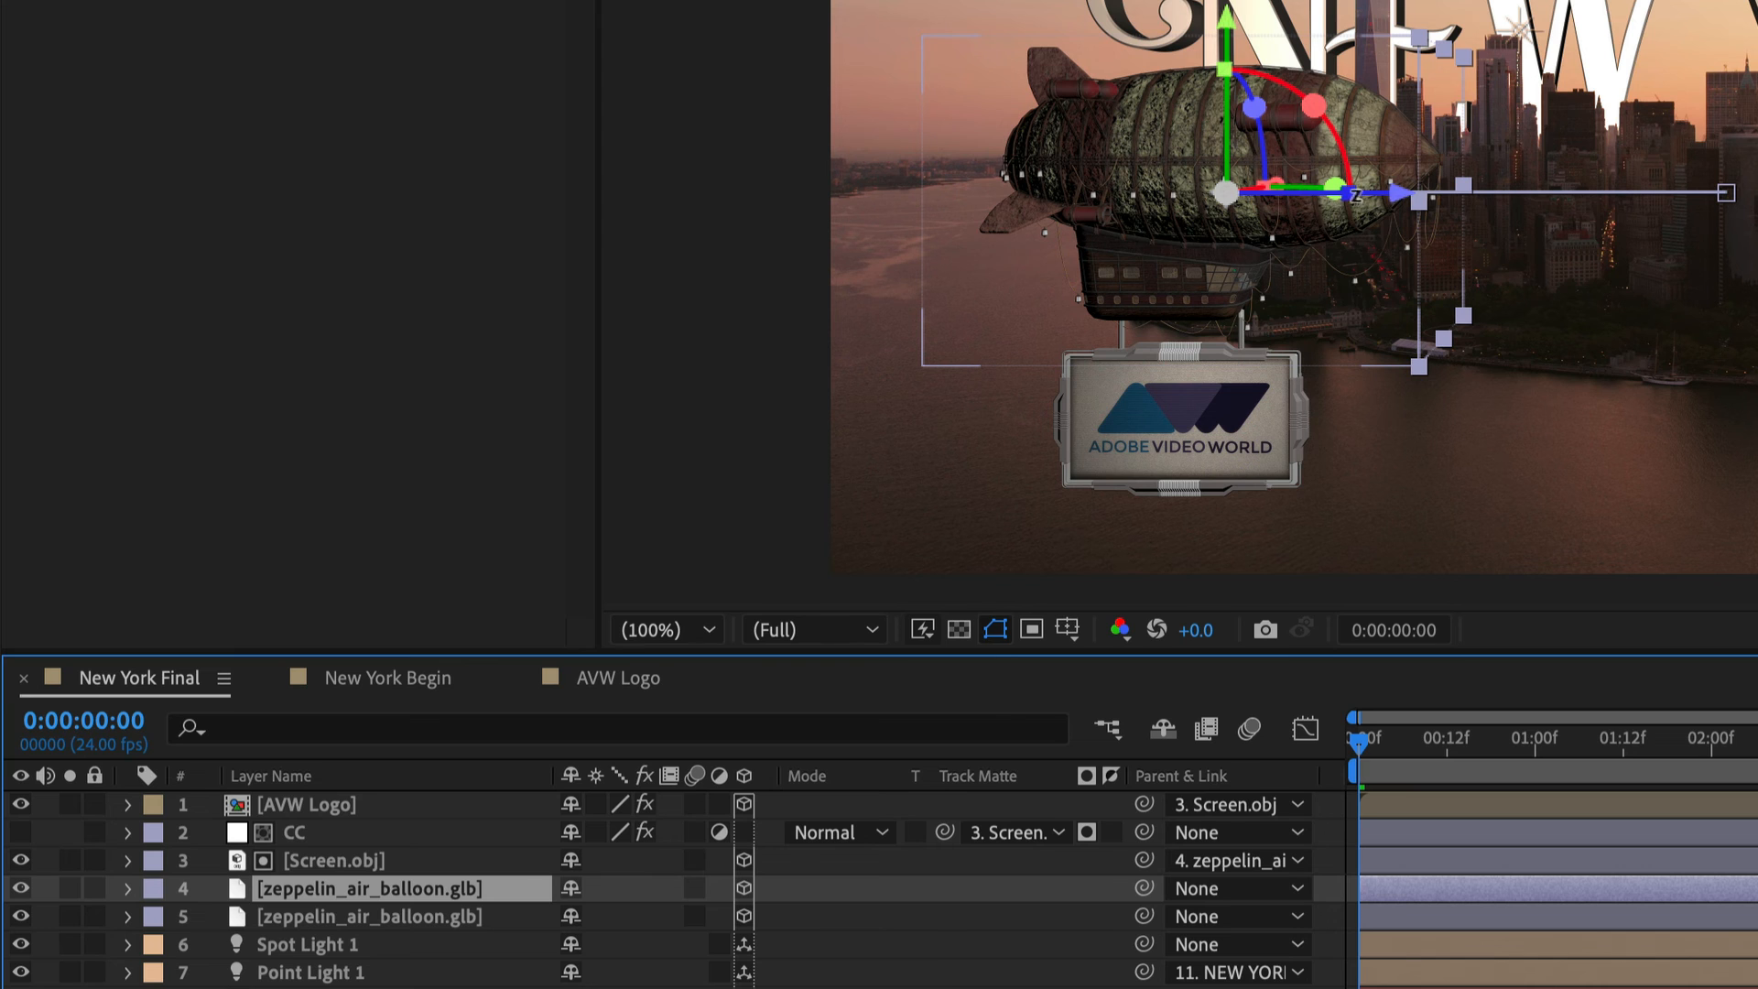
{"action": "left_click_drag", "start_coordinate": [1332, 190], "coordinate": [1280, 209]}
{"action": "left_click_drag", "start_coordinate": [1263, 213], "coordinate": [1263, 212]}
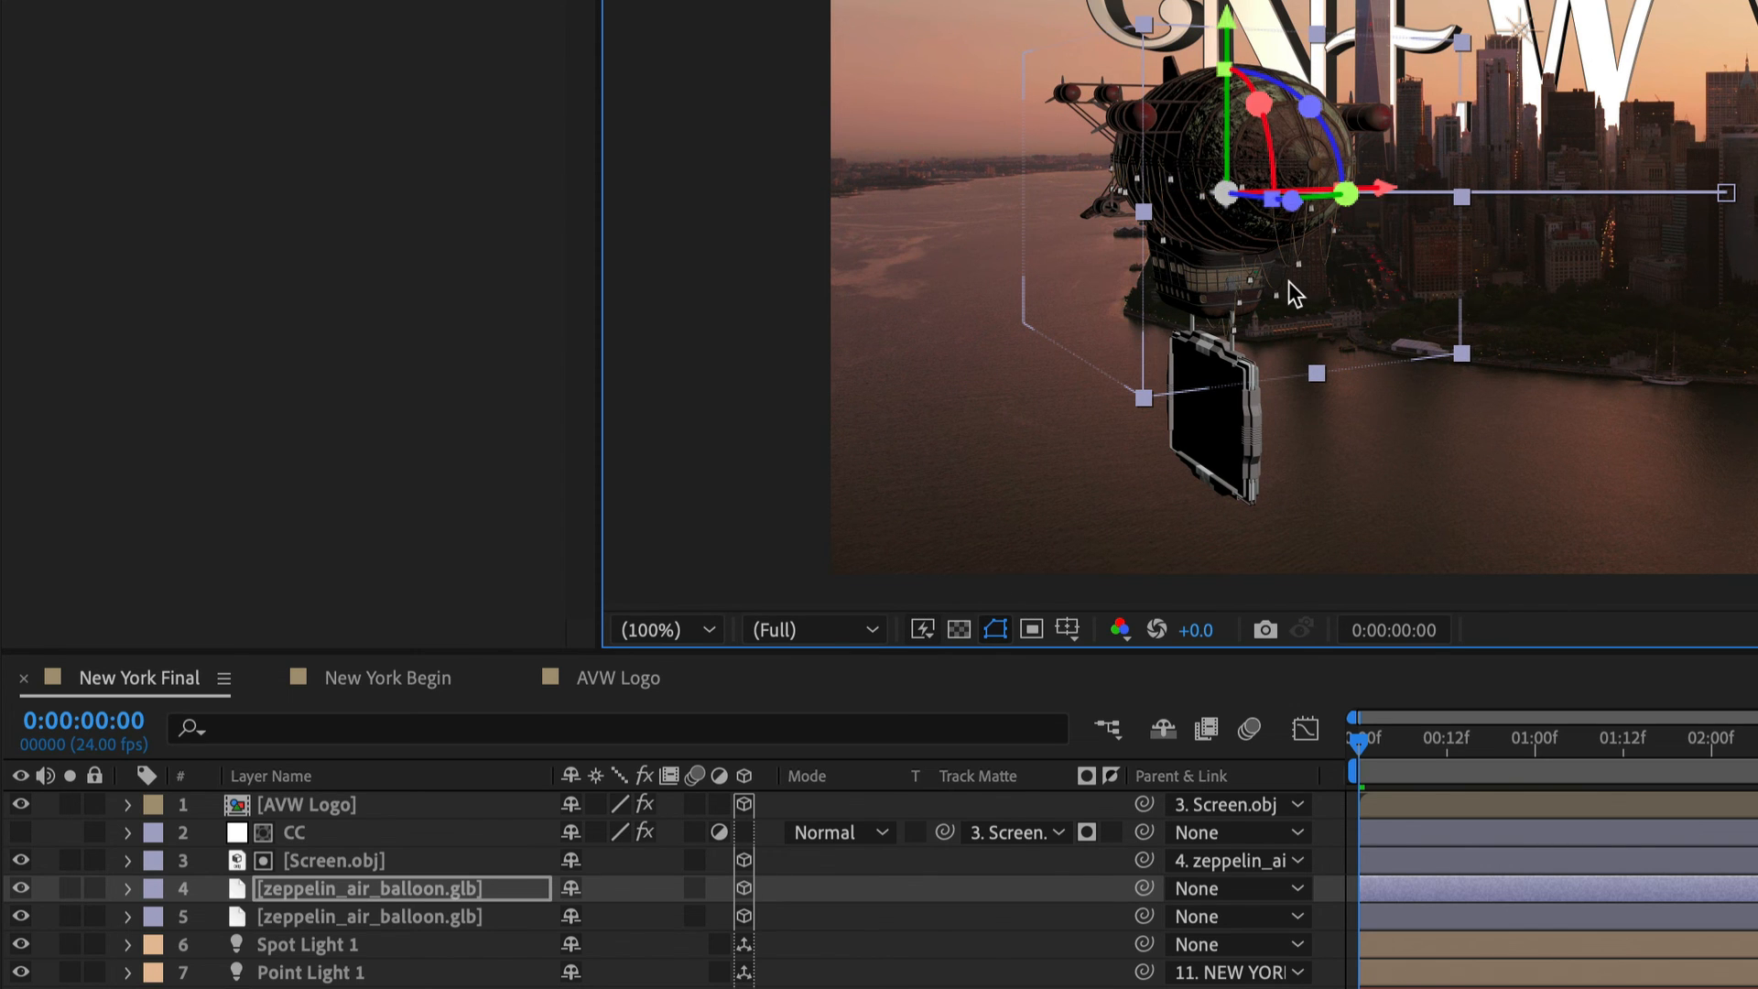
{"action": "left_click_drag", "start_coordinate": [1260, 108], "coordinate": [1255, 95]}
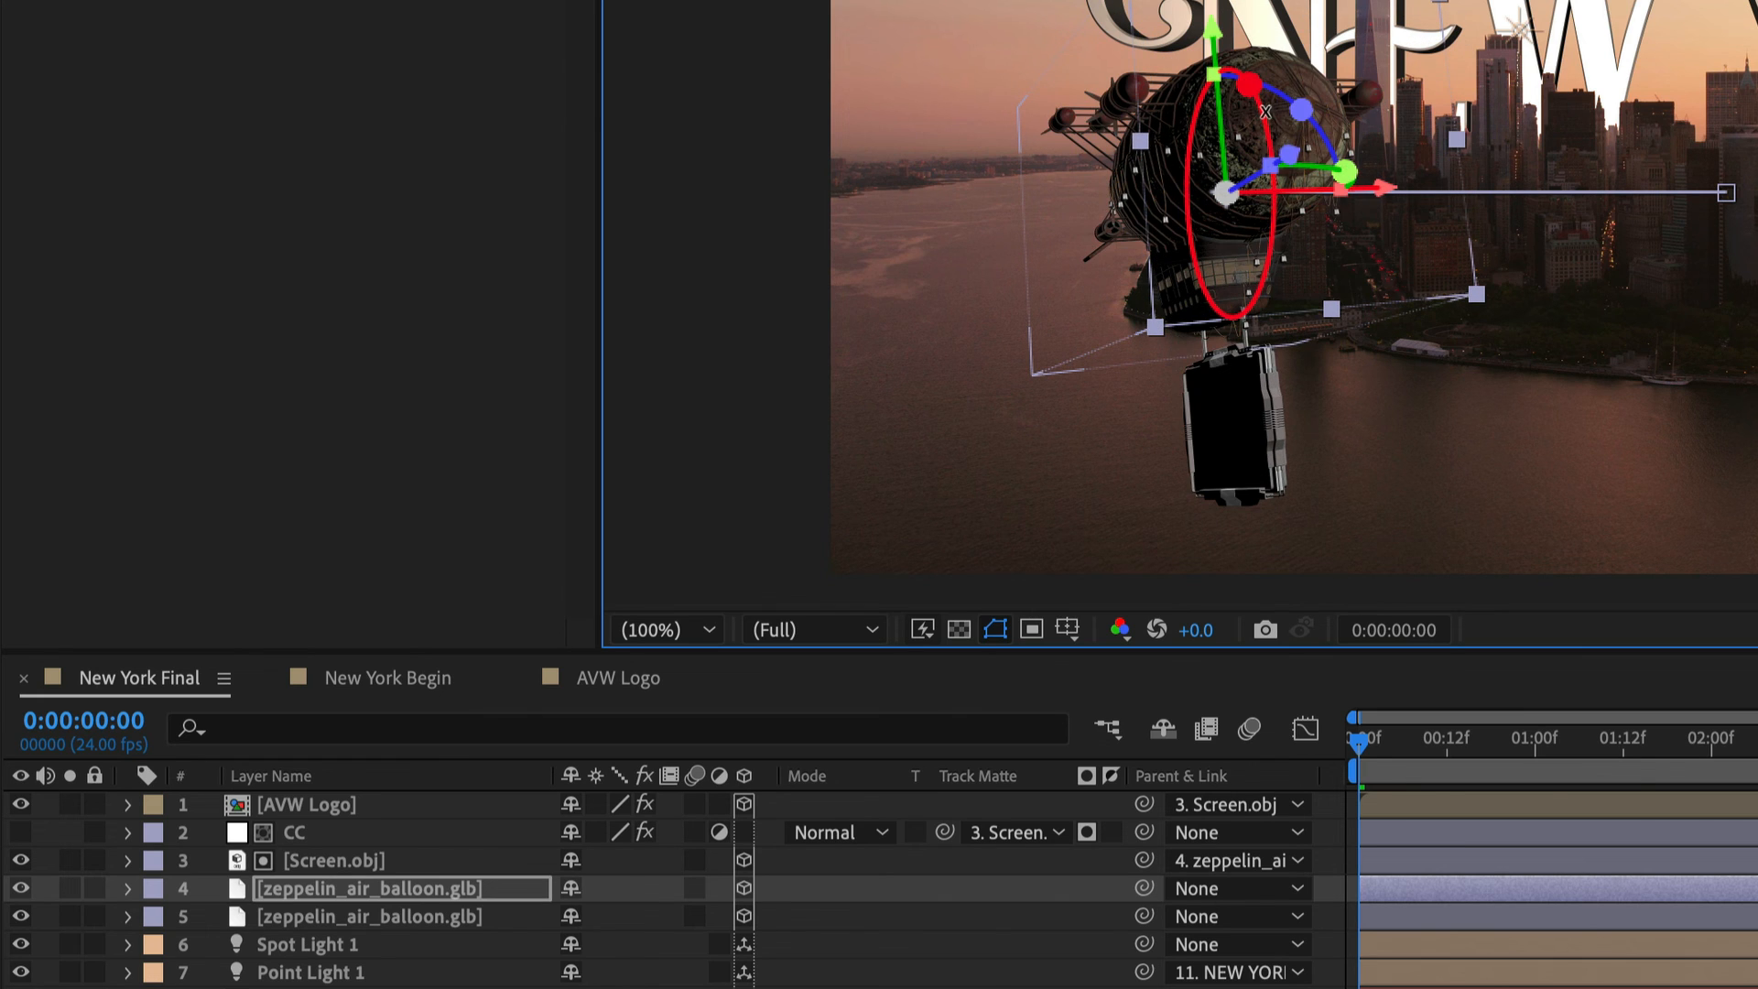
{"action": "key", "text": "ctrl+z"}
{"action": "key", "text": "ctrl+z"}
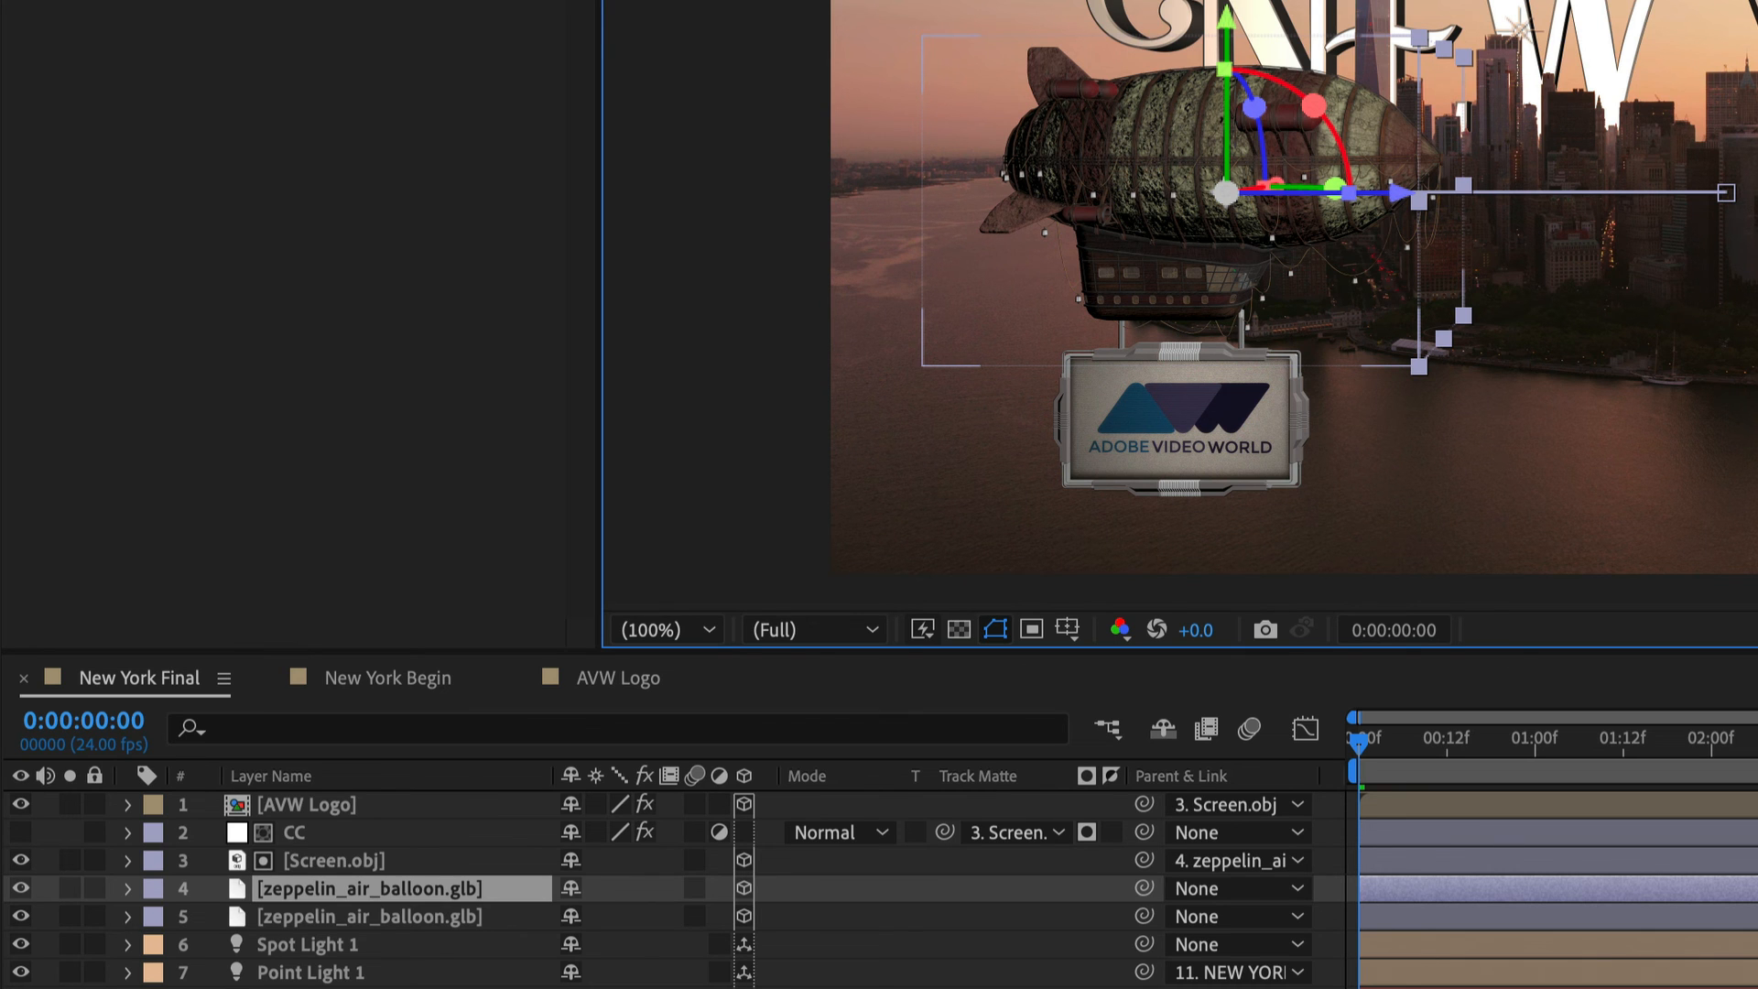
Step: Scrub to 0:00:02:00 and examine the CC Toner effect on the CC layer
{"action": "left_click_drag", "start_coordinate": [1358, 738], "coordinate": [1711, 738]}
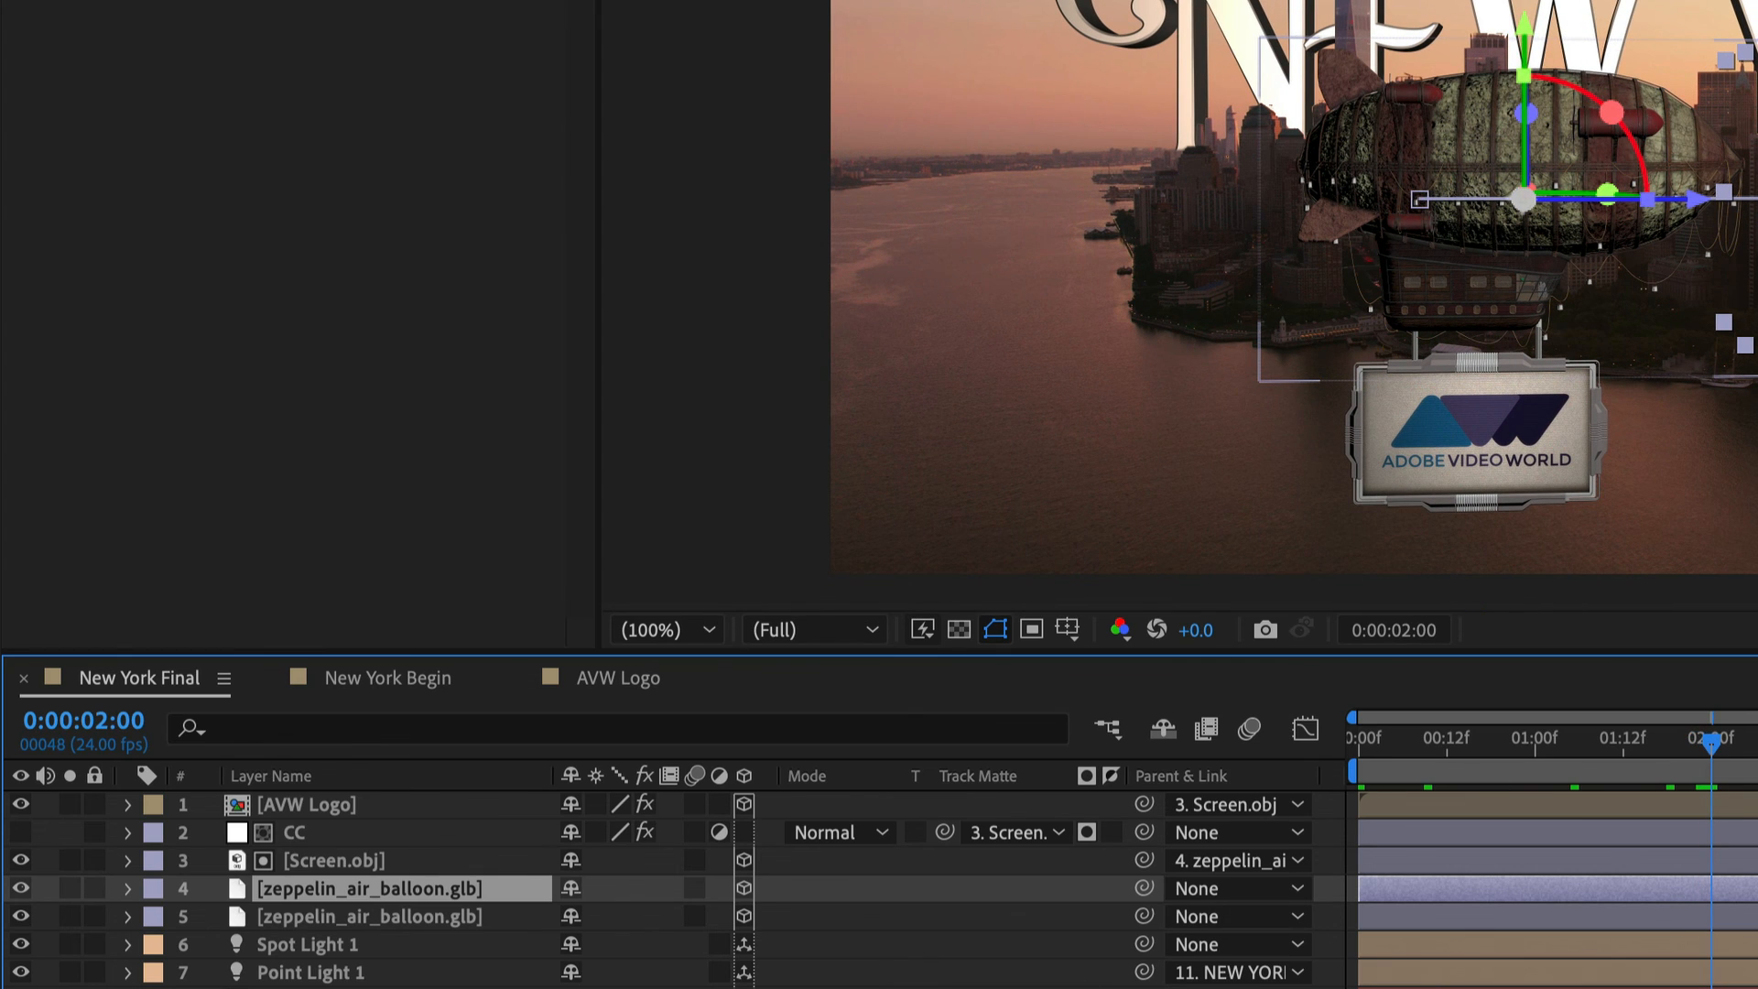
{"action": "left_click", "coordinate": [297, 838]}
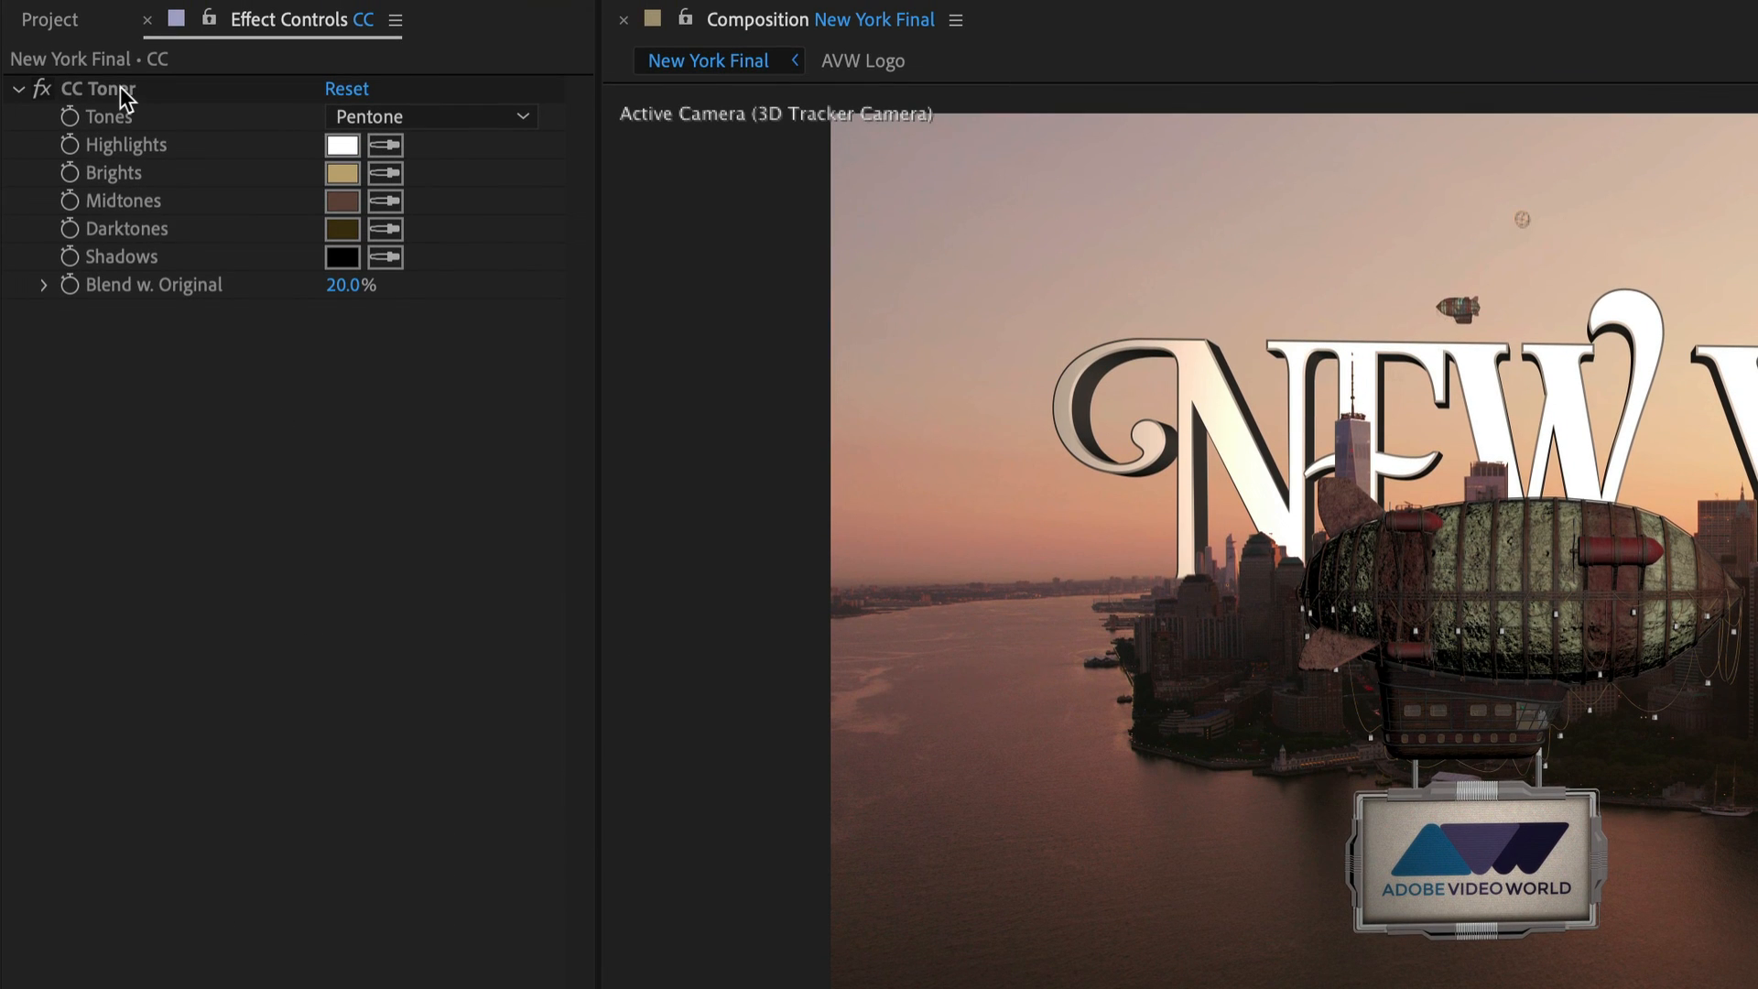
{"action": "left_click", "coordinate": [123, 91]}
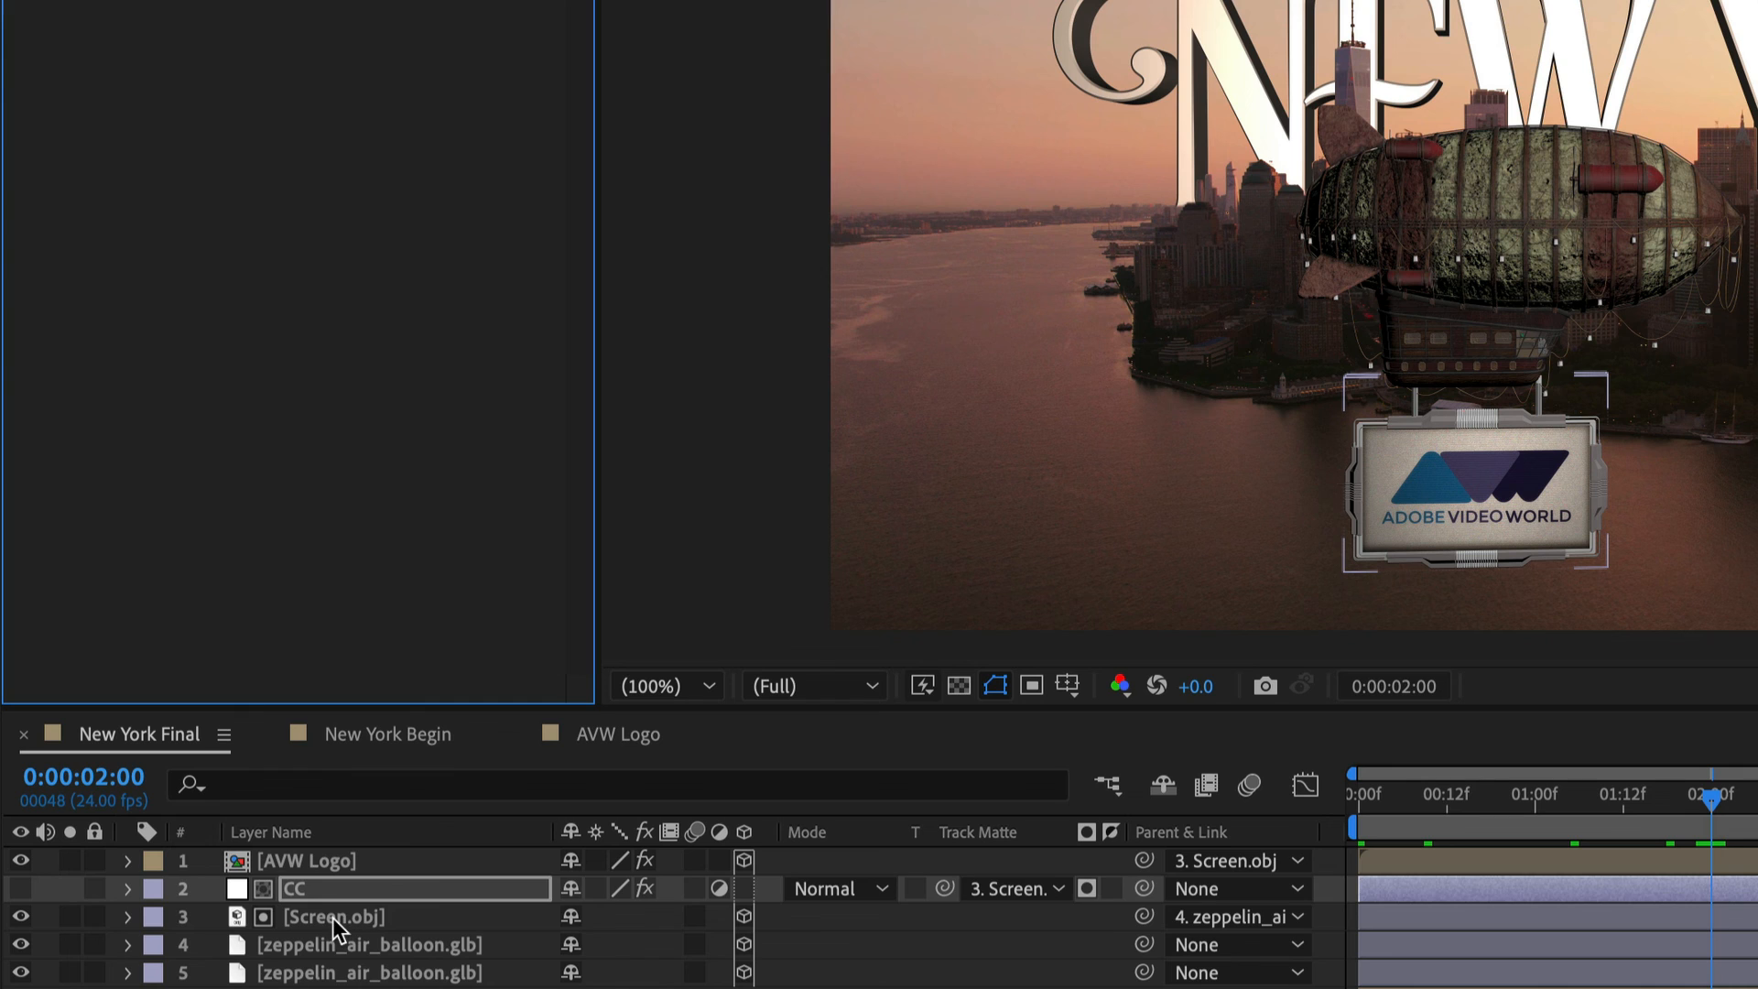
Step: Select the Screen.obj layer and check the CC layer's track matte, keeping it as Screen.obj
{"action": "left_click", "coordinate": [331, 917]}
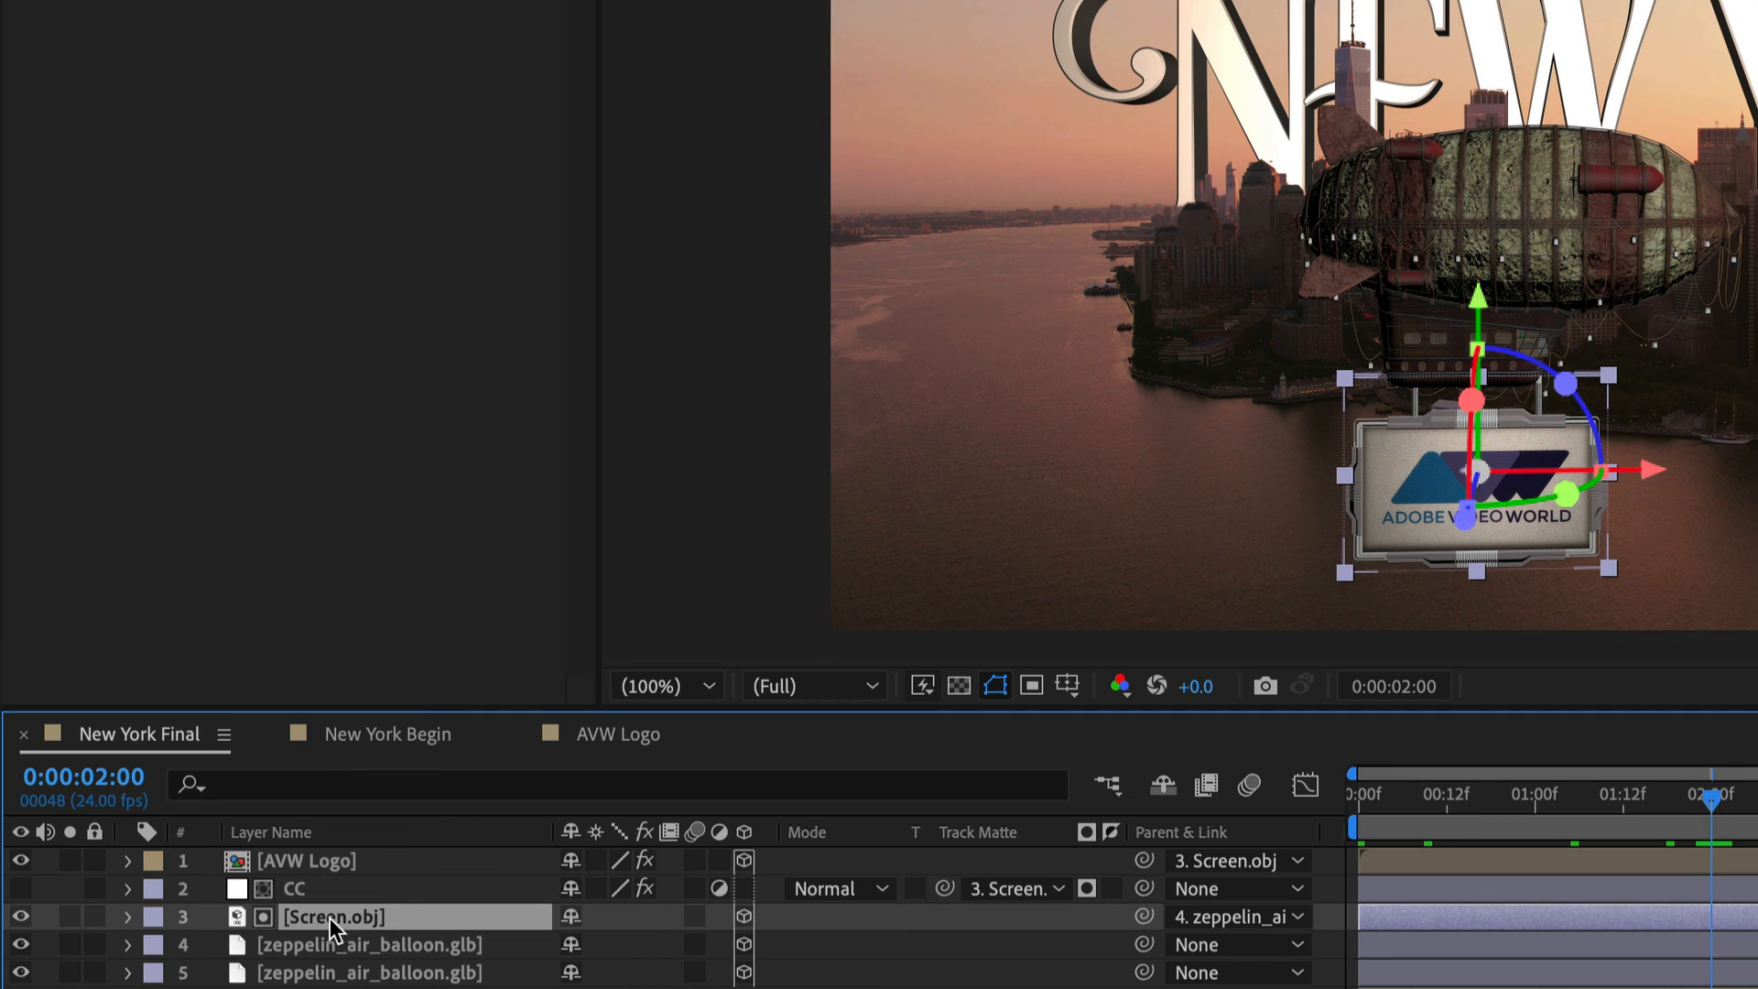
{"action": "left_click", "coordinate": [1004, 888]}
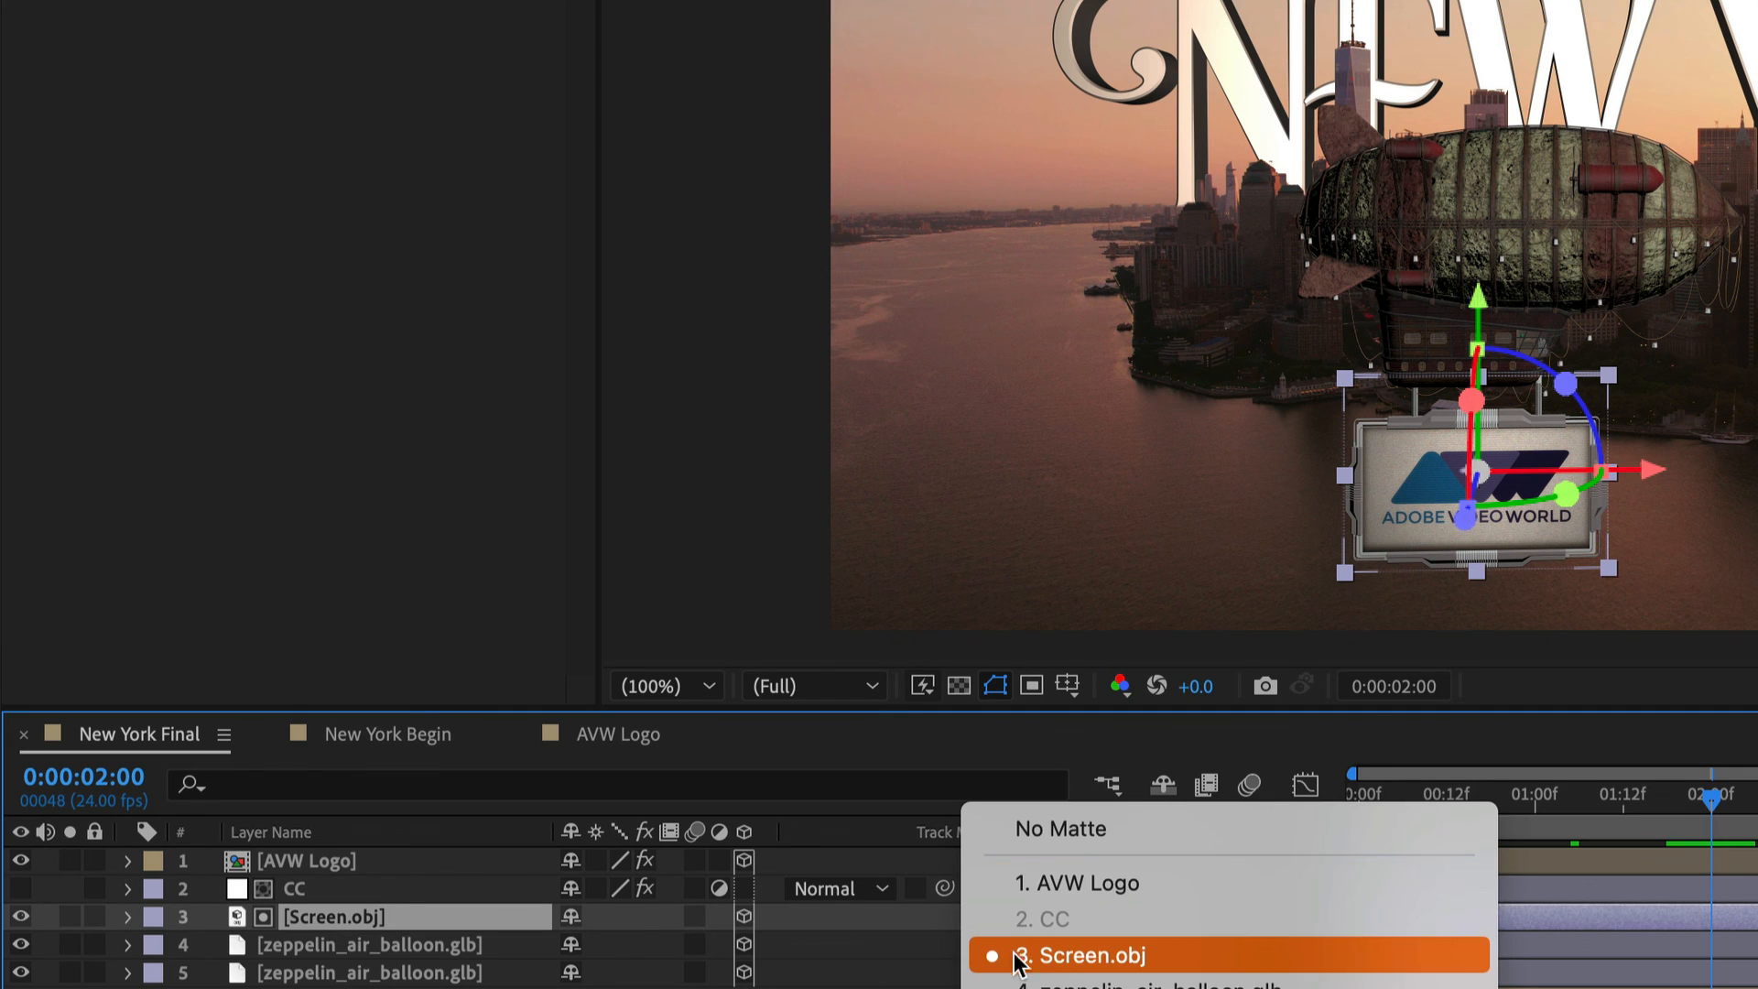
{"action": "left_click", "coordinate": [1045, 957]}
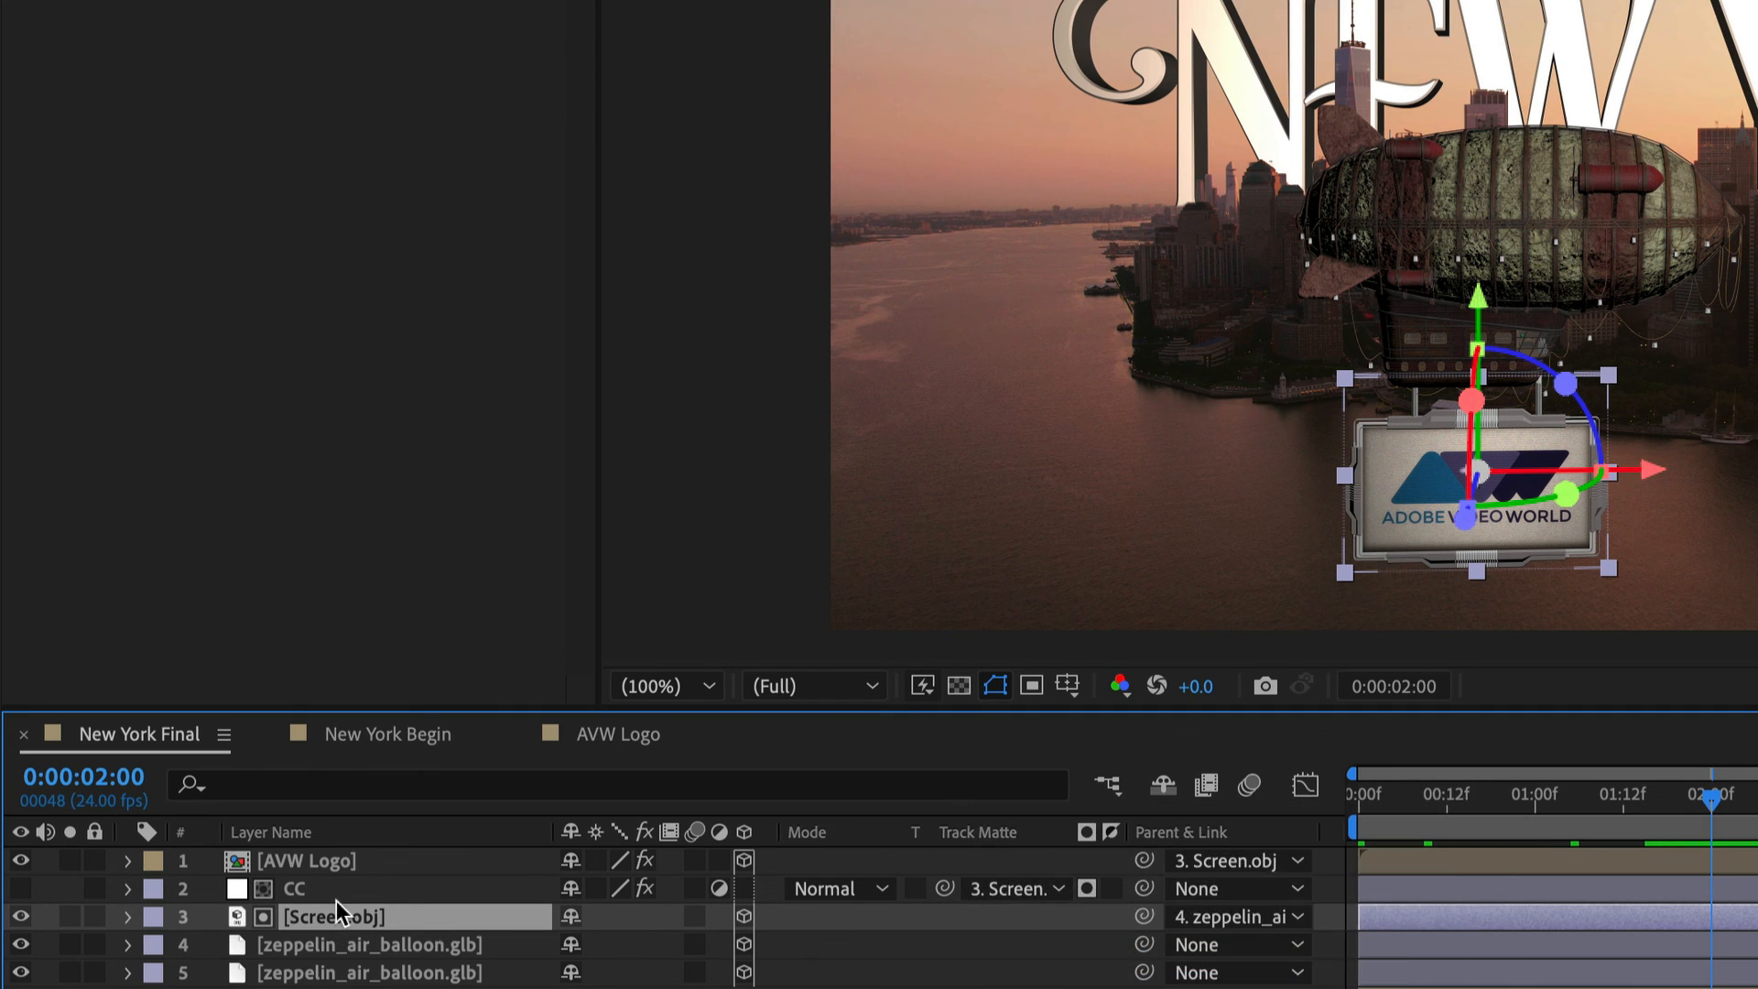